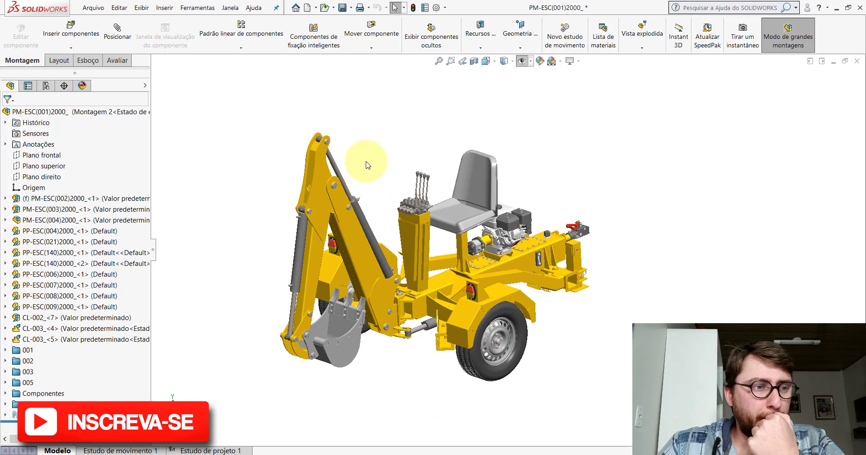
# Open the PM-ESC(004)2000_ arm subassembly in its own window, shaded without edges
pyautogui.click(41, 224)
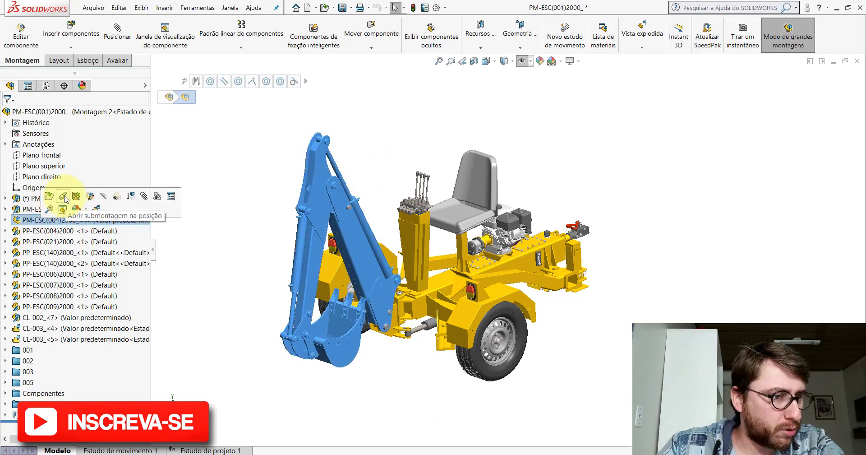
pyautogui.click(68, 195)
pyautogui.moveTo(409, 160); pyautogui.dragTo(483, 217, button='middle')
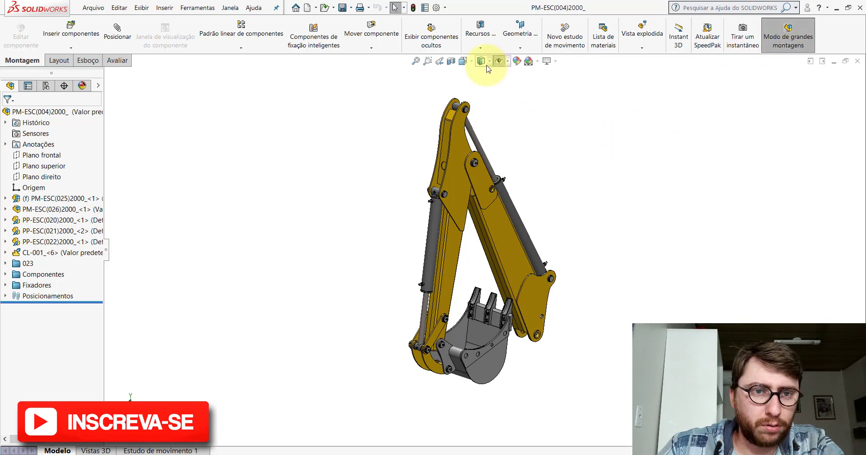
pyautogui.click(482, 90)
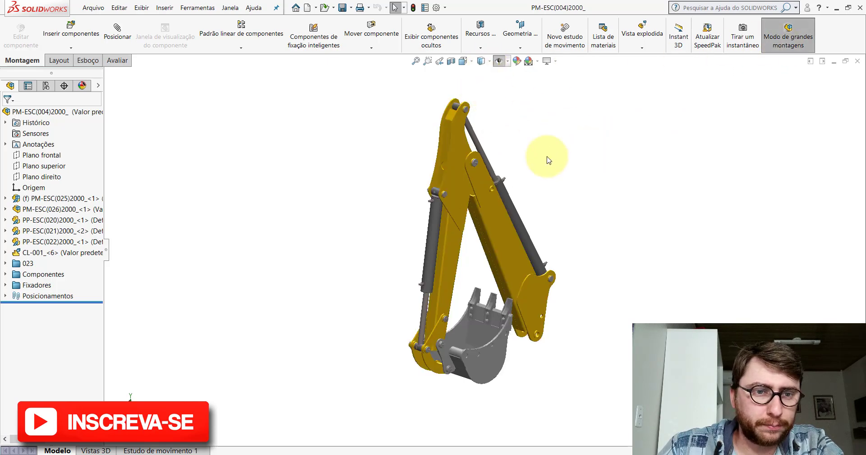
# Raise the arm assembly's ambient light from 0.3 to 0.5
pyautogui.click(141, 8)
pyautogui.moveTo(171, 72)
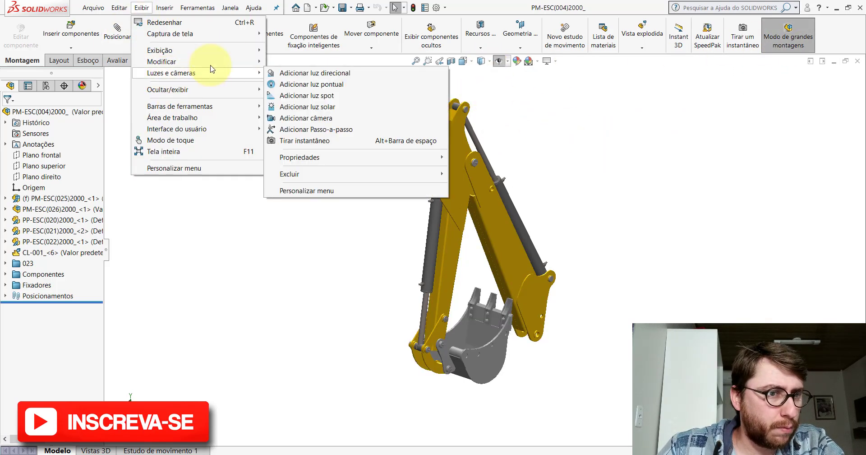
pyautogui.moveTo(300, 157)
pyautogui.click(458, 155)
pyautogui.write('0.5')
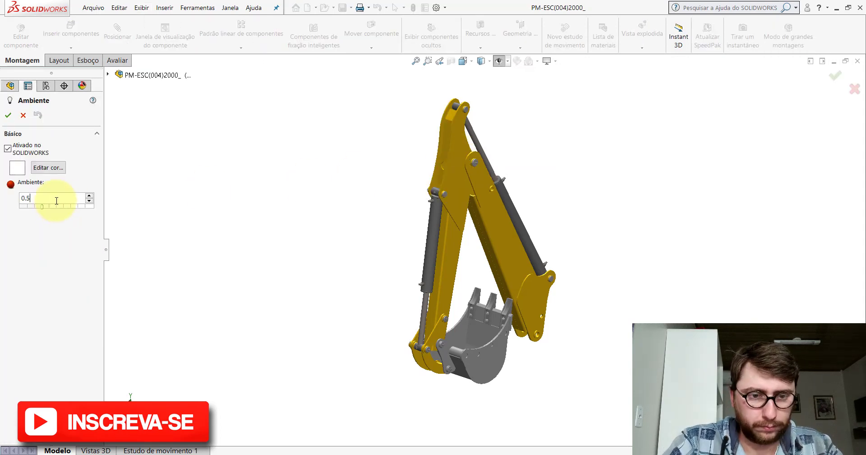
pyautogui.press('Return')
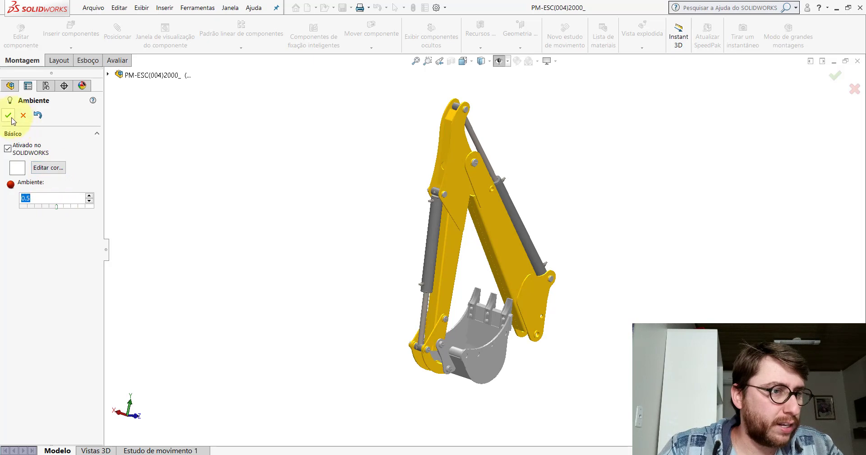
pyautogui.click(10, 117)
pyautogui.moveTo(453, 266); pyautogui.dragTo(448, 269)
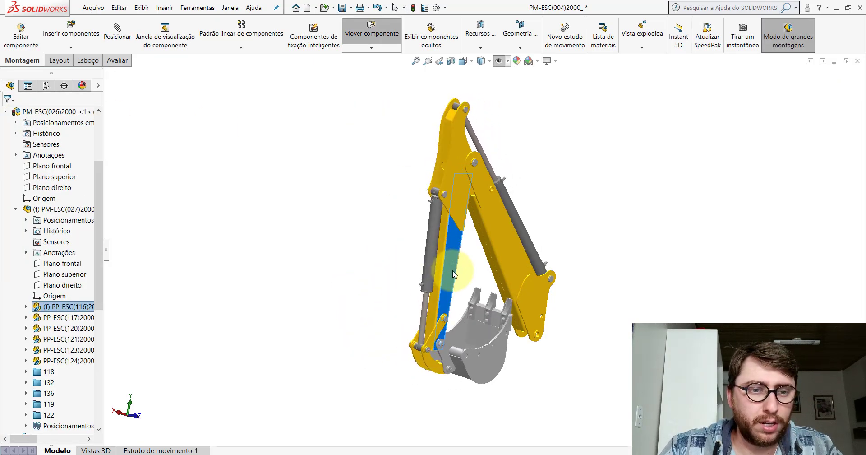
# Clear the selection and collapse the arm assembly's design tree
pyautogui.press('Escape')
pyautogui.click(311, 181)
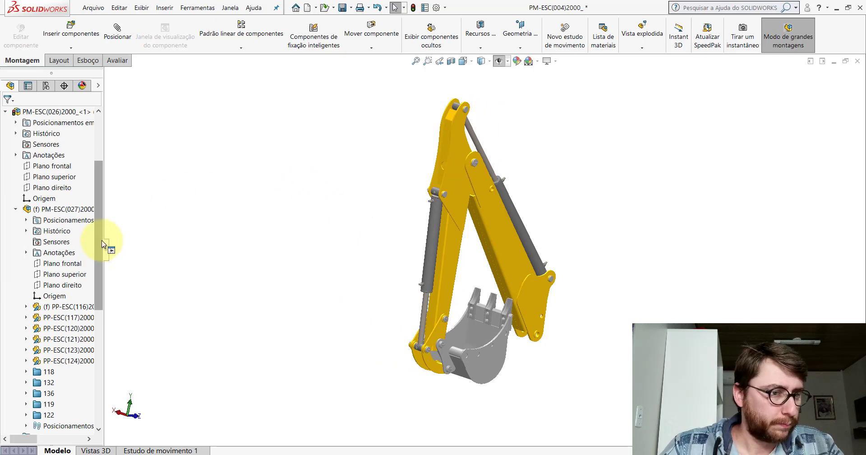
pyautogui.scroll(3, 102, 244)
pyautogui.rightClick(68, 112)
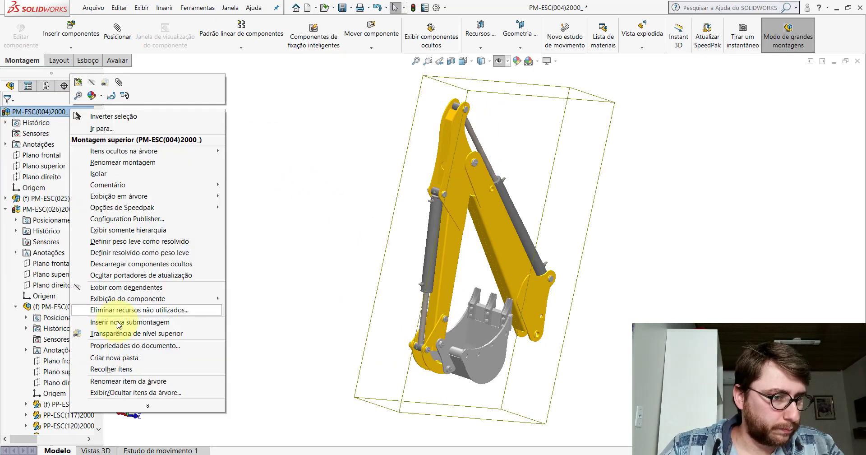
pyautogui.click(121, 374)
# Create a new empty assembly, Montagem1, dismissing the Begin Assembly panel
pyautogui.click(311, 11)
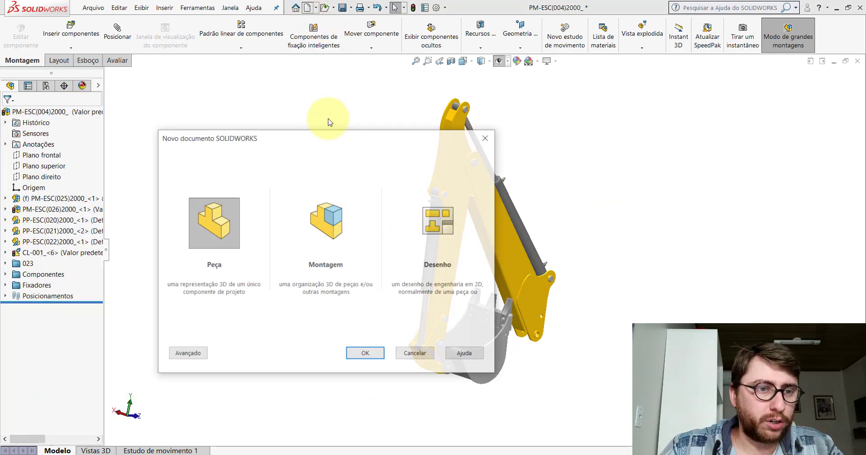
pyautogui.doubleClick(334, 218)
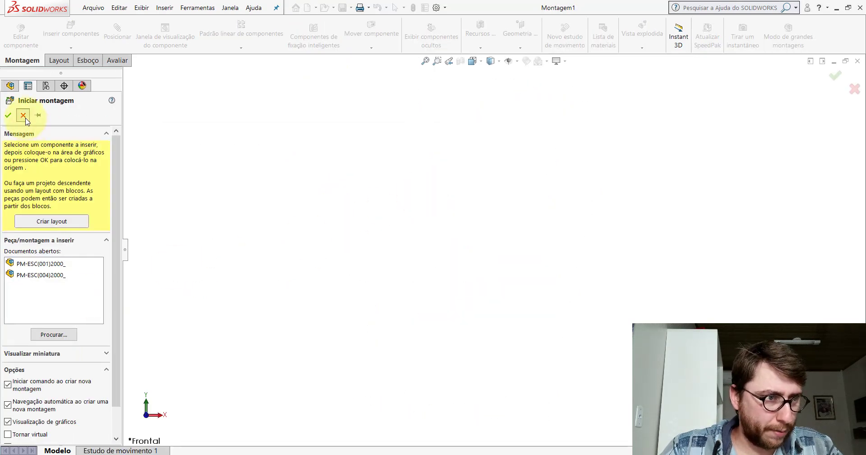
pyautogui.click(23, 115)
# Check the stick subassembly PM-ESC(025)2000_ in the arm assembly, then return to Montagem1
pyautogui.click(316, 419)
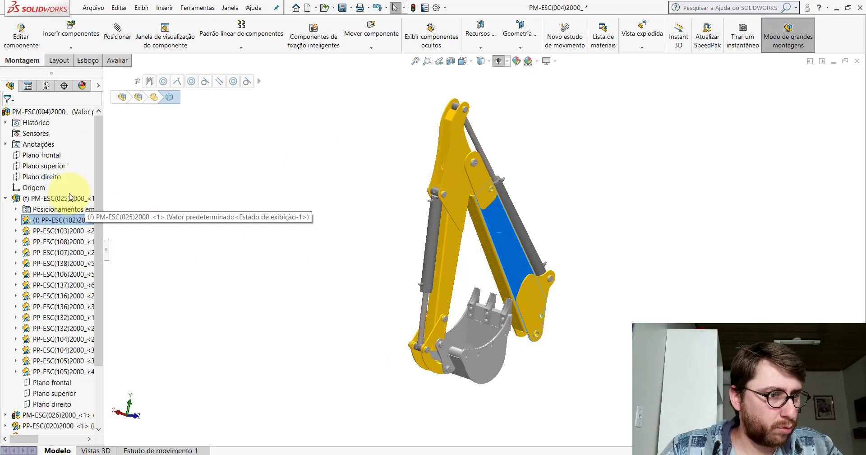
pyautogui.click(68, 198)
pyautogui.click(6, 199)
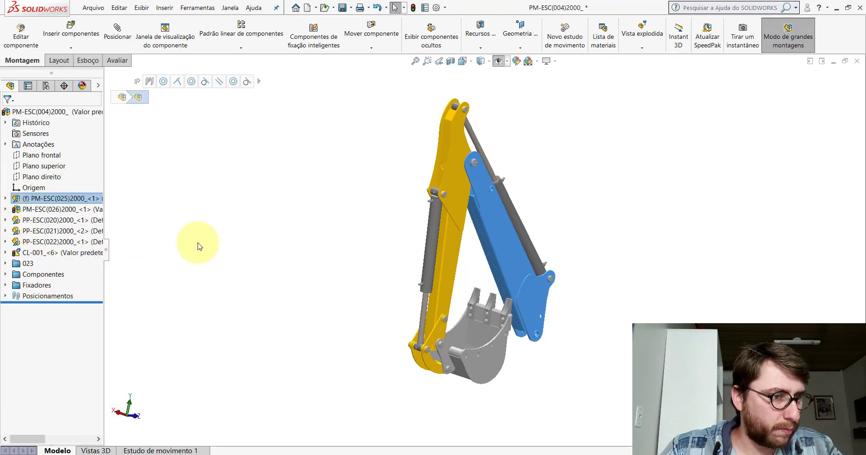
pyautogui.click(230, 185)
pyautogui.click(77, 199)
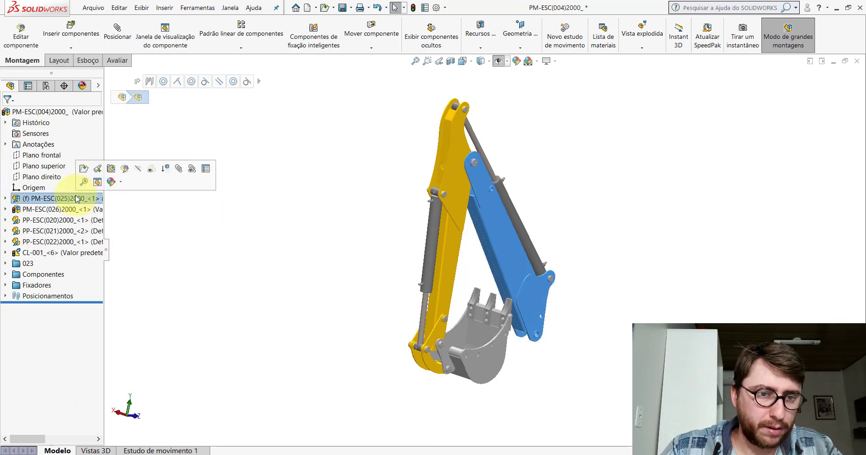
pyautogui.click(333, 238)
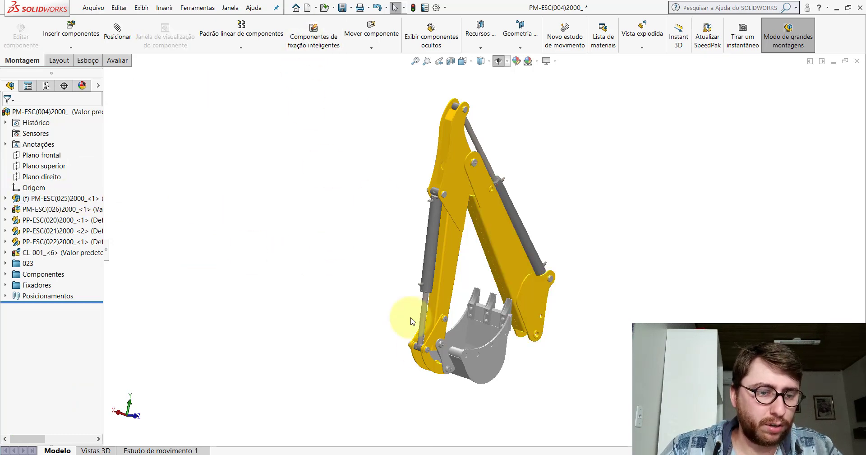
pyautogui.click(555, 418)
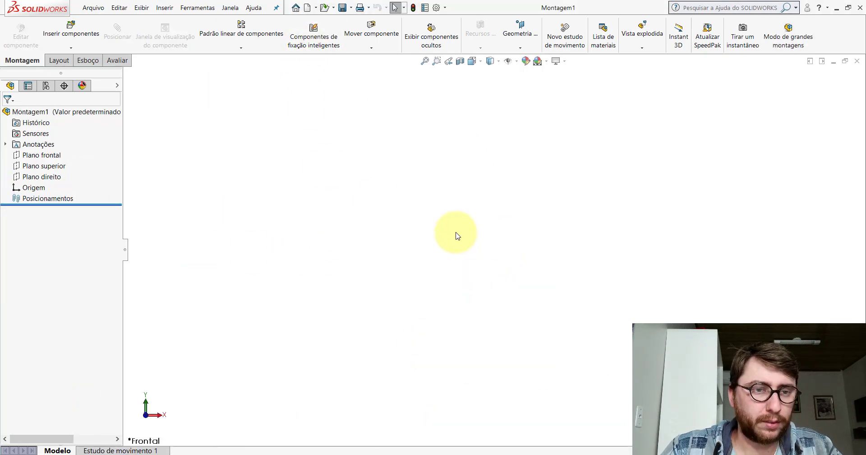
pyautogui.click(62, 42)
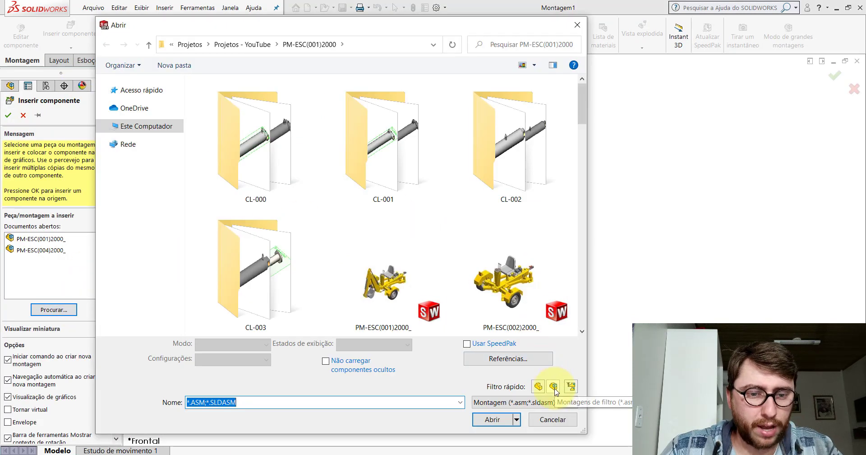
# Insert the stick assembly PM-ESC(025)2000 from the PM-ESC(001)2000 folder into Montagem1
pyautogui.click(136, 90)
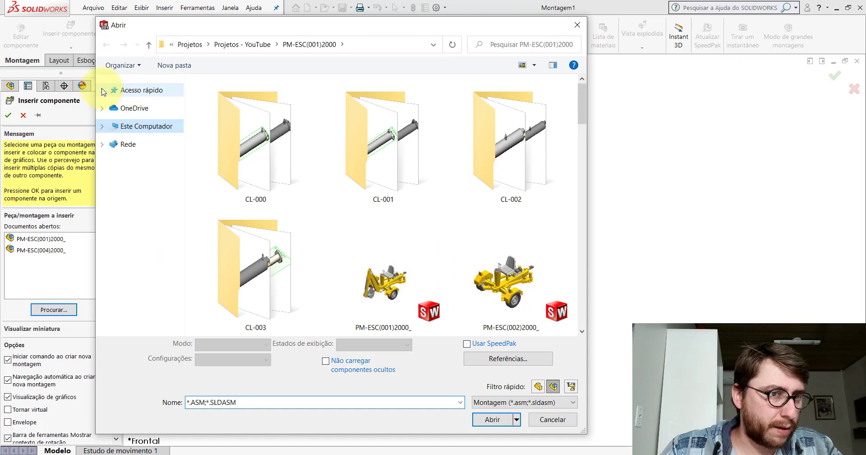
pyautogui.click(131, 100)
pyautogui.doubleClick(215, 86)
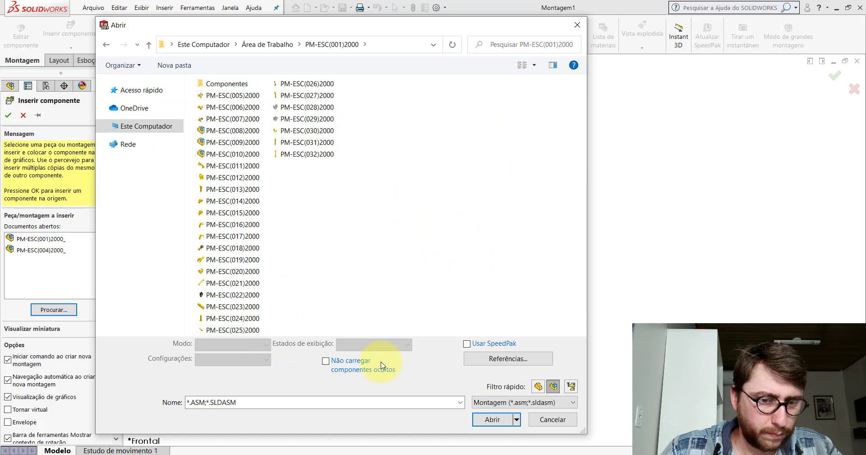
pyautogui.doubleClick(214, 331)
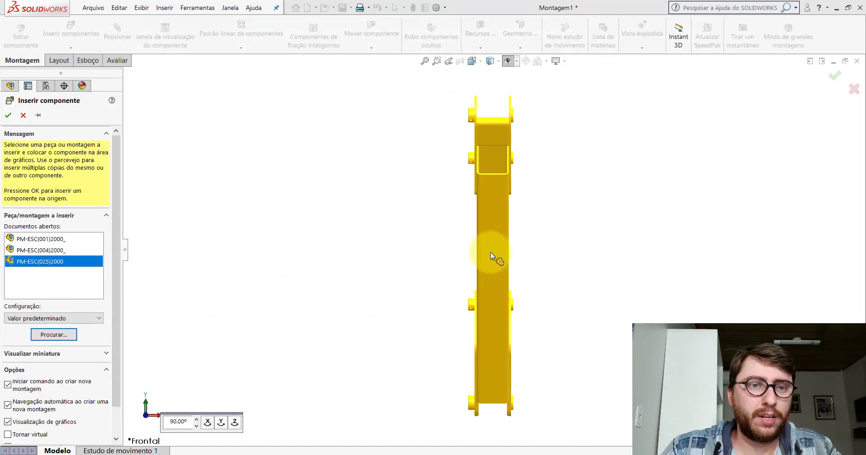
pyautogui.click(491, 251)
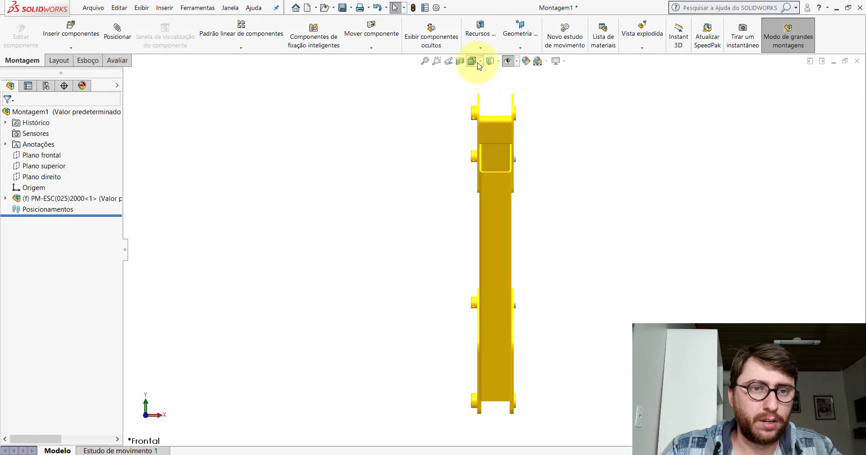
# Set Montagem1 to isometric view with ambient light at 0.4
pyautogui.click(479, 66)
pyautogui.click(525, 78)
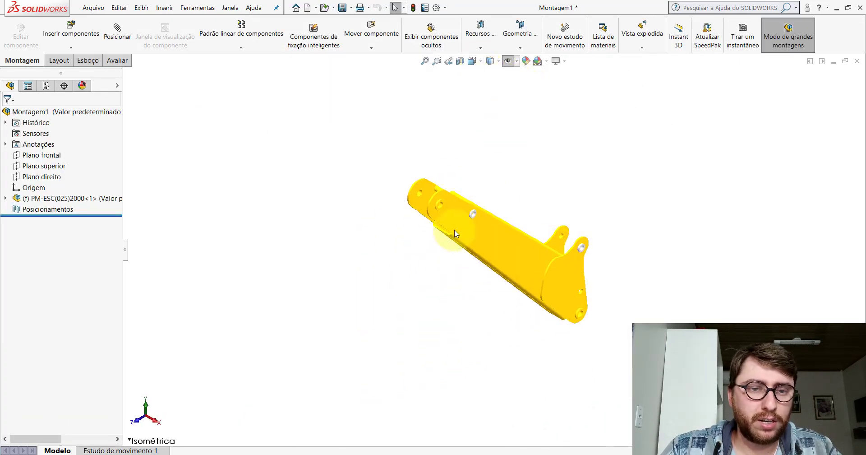
pyautogui.scroll(-2, 555, 269)
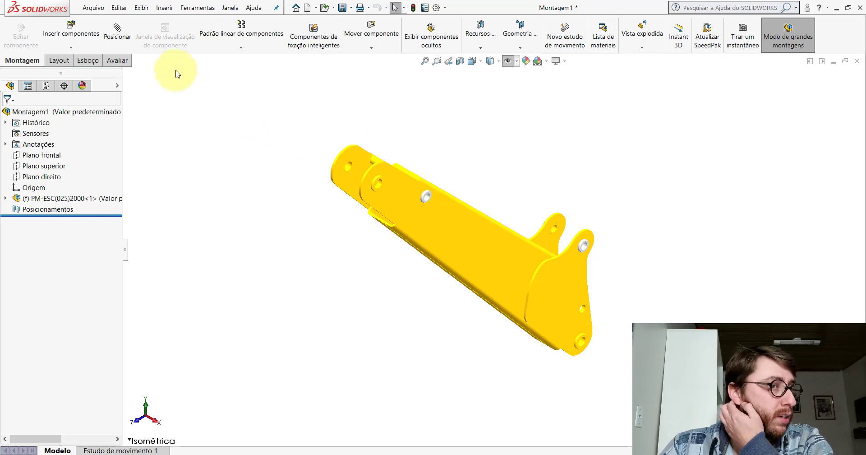
pyautogui.click(141, 8)
pyautogui.moveTo(172, 73)
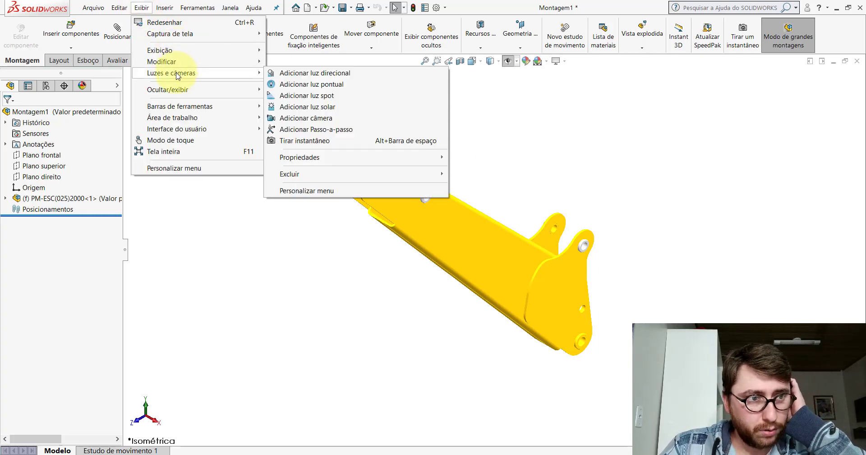
pyautogui.click(466, 156)
pyautogui.write('0.4')
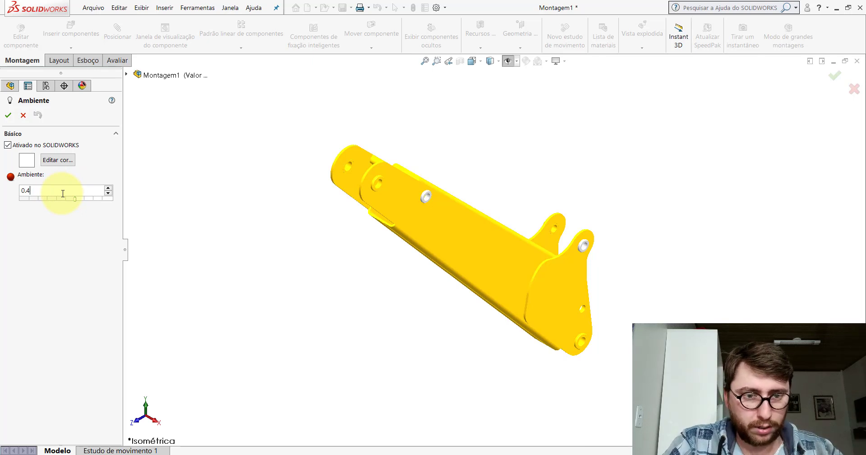
pyautogui.press('Return')
pyautogui.click(9, 114)
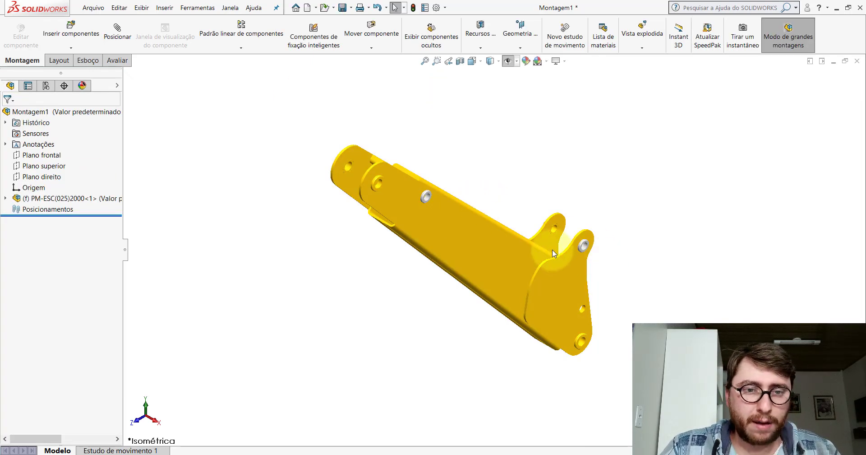
# Open the stick component PM-ESC(025)2000<1> in its own window, then close it
pyautogui.scroll(-5, 570, 247)
pyautogui.scroll(-3, 555, 230)
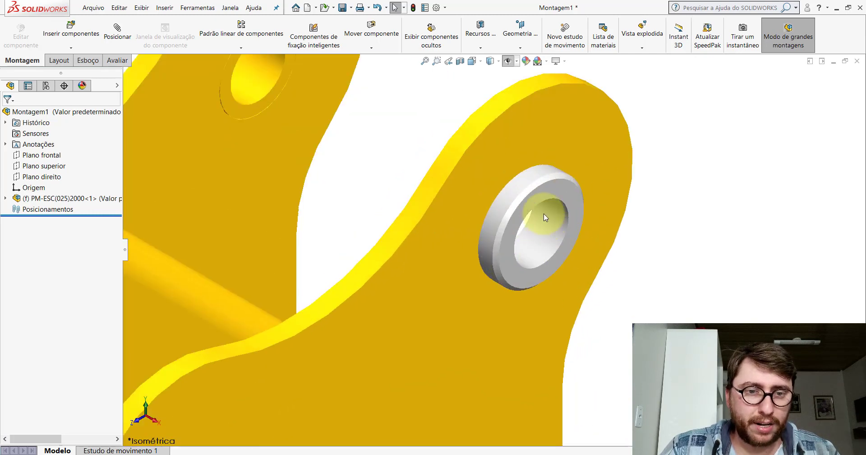
pyautogui.scroll(3, 515, 239)
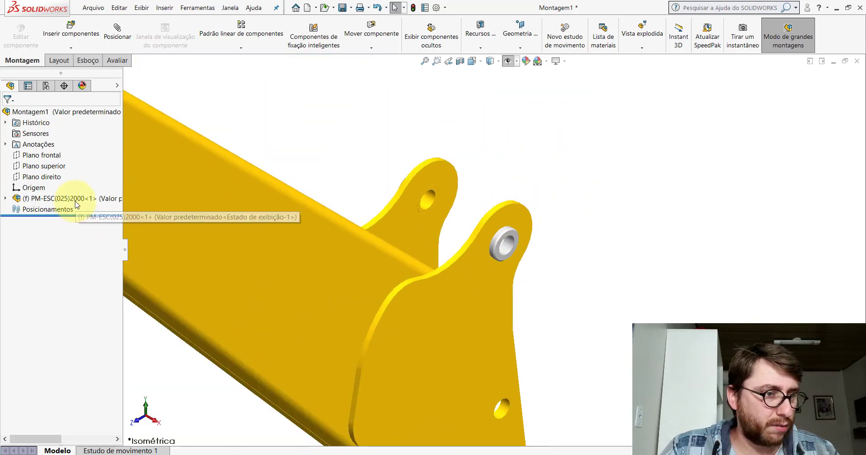
pyautogui.click(73, 199)
pyautogui.click(84, 175)
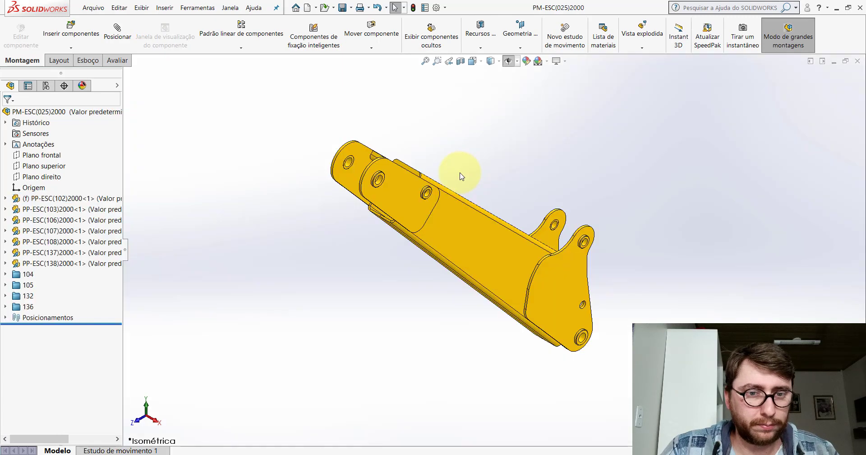
pyautogui.scroll(-2, 571, 241)
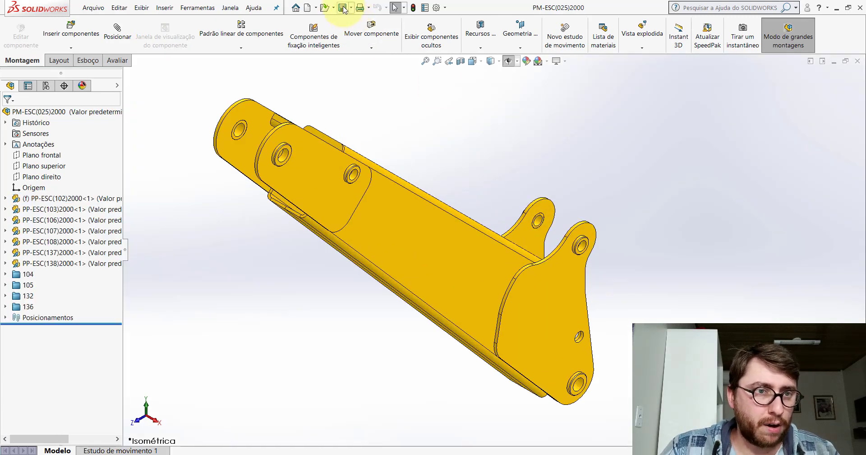
pyautogui.click(858, 61)
# Inspect the arm's pin hole faces, then bring up the PM-ESC(004)2000_ reference assembly
pyautogui.scroll(2, 522, 247)
pyautogui.scroll(2, 425, 244)
pyautogui.scroll(-3, 423, 243)
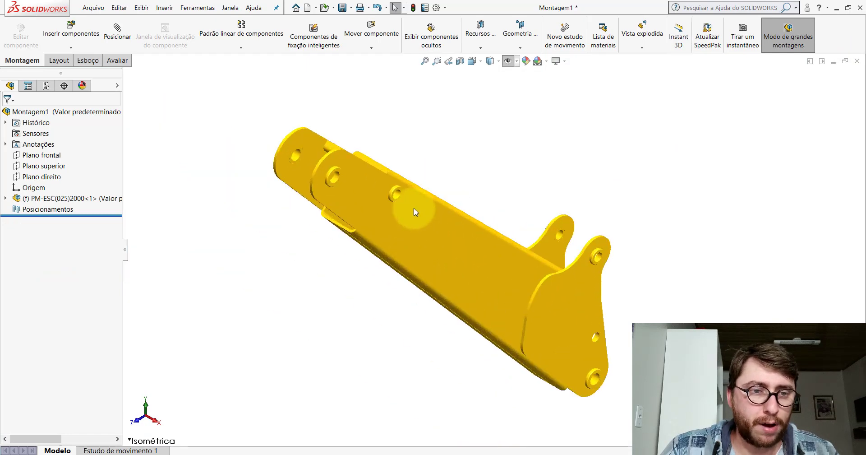
pyautogui.scroll(-2, 414, 211)
pyautogui.click(439, 205)
pyautogui.scroll(3, 505, 144)
pyautogui.scroll(-2, 542, 243)
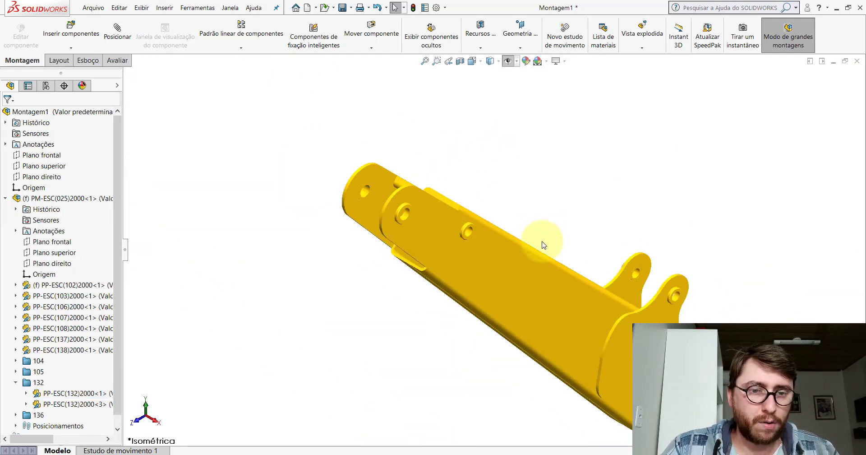
pyautogui.scroll(2, 551, 288)
pyautogui.moveTo(551, 288); pyautogui.dragTo(518, 187, button='middle')
pyautogui.scroll(-3, 518, 187)
pyautogui.scroll(-2, 514, 180)
pyautogui.scroll(-1, 514, 180)
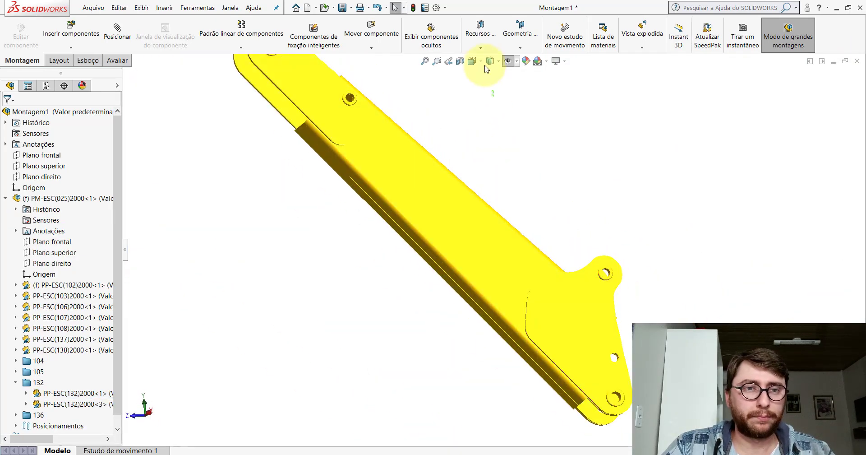
pyautogui.click(490, 62)
pyautogui.click(525, 84)
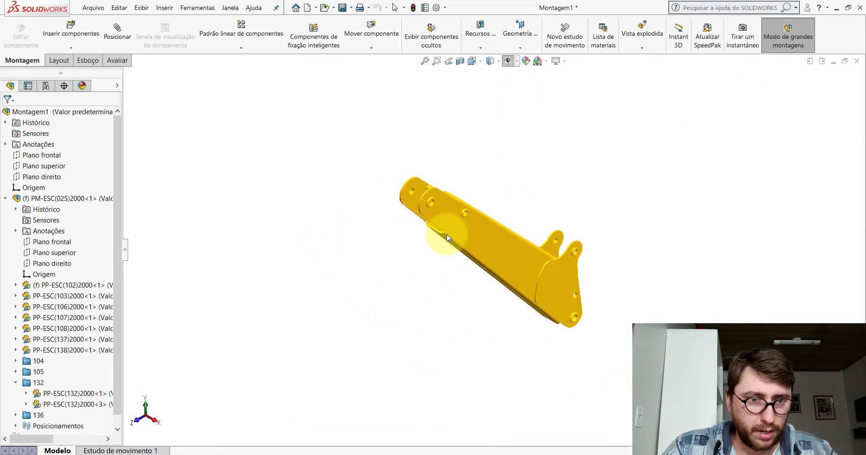
pyautogui.click(307, 420)
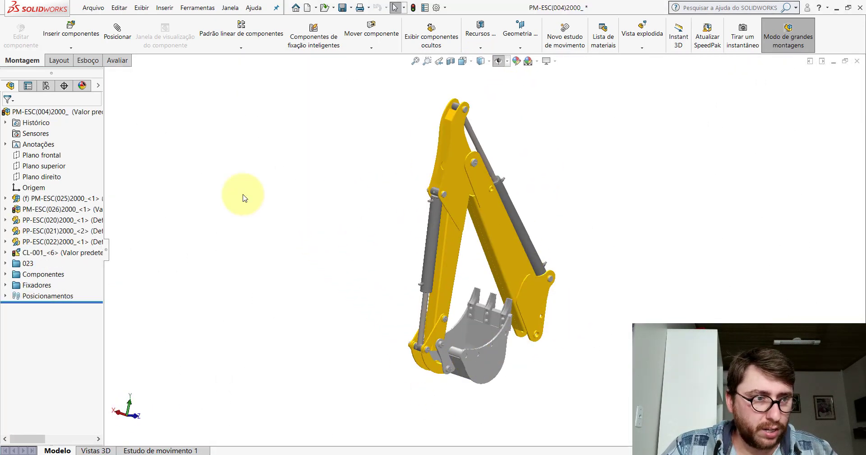
# Select the PM-ESC(026)2000_ boom and zoom in on its pin joint with the arm
pyautogui.click(49, 210)
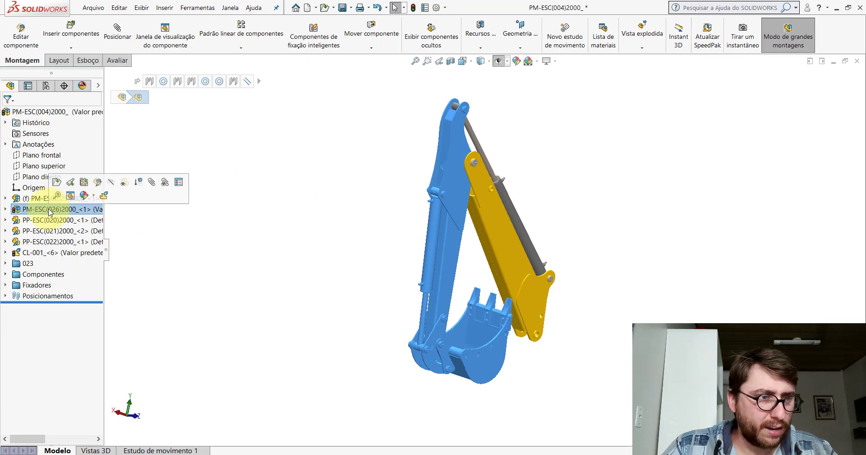
pyautogui.scroll(-3, 477, 184)
pyautogui.scroll(2, 461, 222)
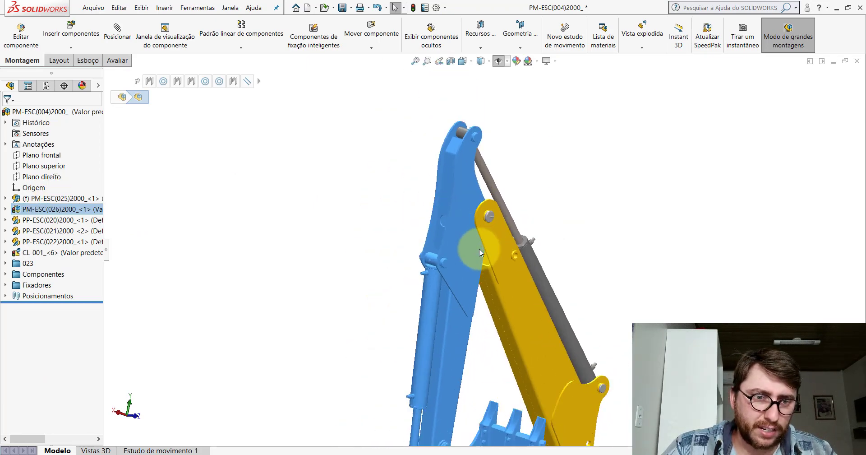
pyautogui.scroll(-2, 480, 248)
pyautogui.moveTo(425, 203)
pyautogui.mouseDown(button='middle')
pyautogui.moveTo(335, 212)
pyautogui.moveTo(336, 225)
pyautogui.mouseUp(button='middle')
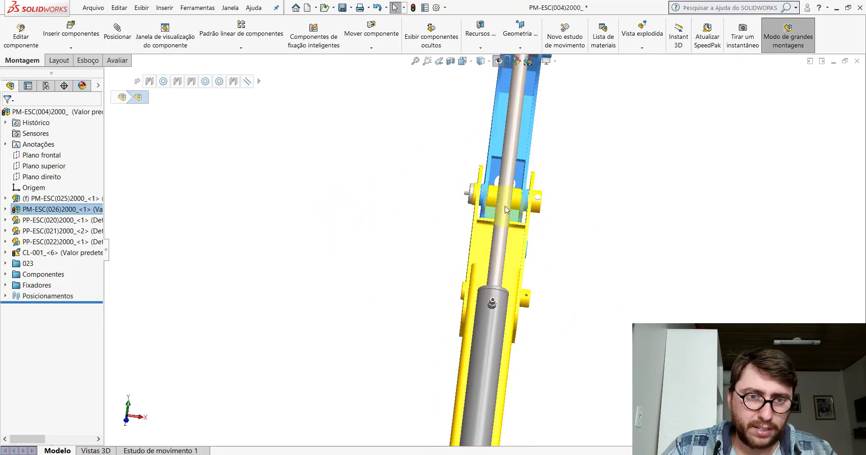
pyautogui.scroll(-2, 505, 210)
pyautogui.scroll(-1, 519, 206)
pyautogui.scroll(-2, 539, 199)
pyautogui.moveTo(541, 197)
pyautogui.mouseDown(button='middle')
pyautogui.moveTo(533, 202)
pyautogui.moveTo(616, 212)
pyautogui.moveTo(652, 232)
pyautogui.mouseUp(button='middle')
pyautogui.scroll(-2, 617, 212)
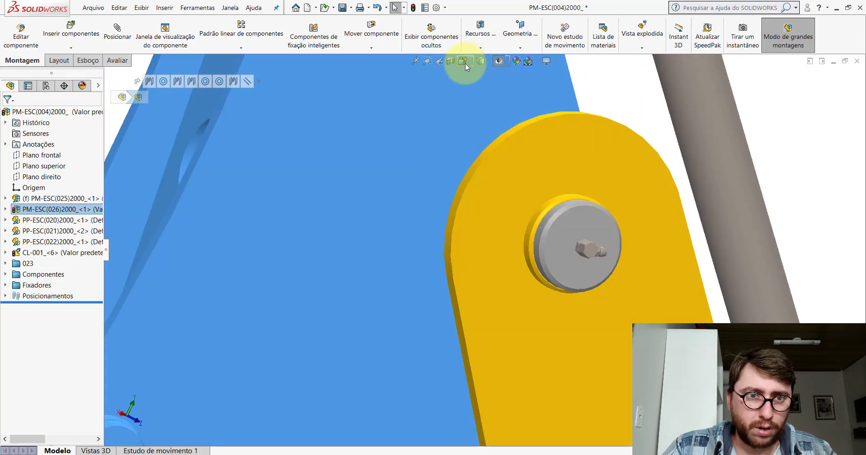
# Return the reference assembly to isometric view, then switch back to Montagem1
pyautogui.click(464, 64)
pyautogui.click(512, 87)
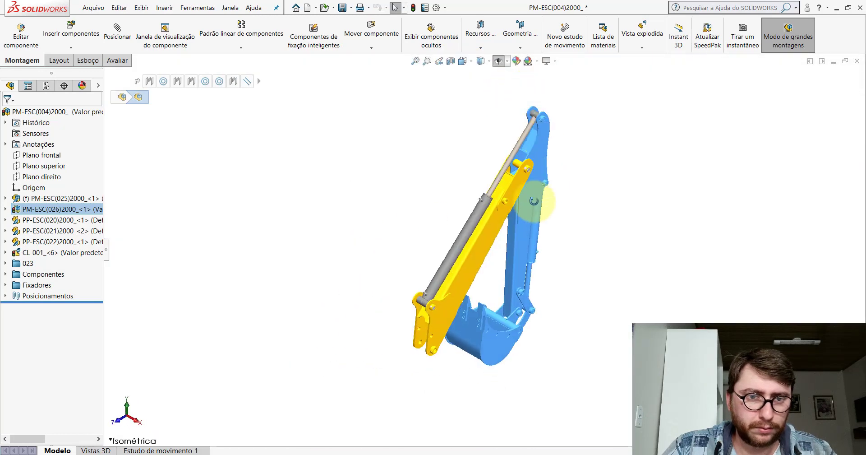
pyautogui.moveTo(534, 201); pyautogui.dragTo(663, 219, button='middle')
pyautogui.click(643, 225)
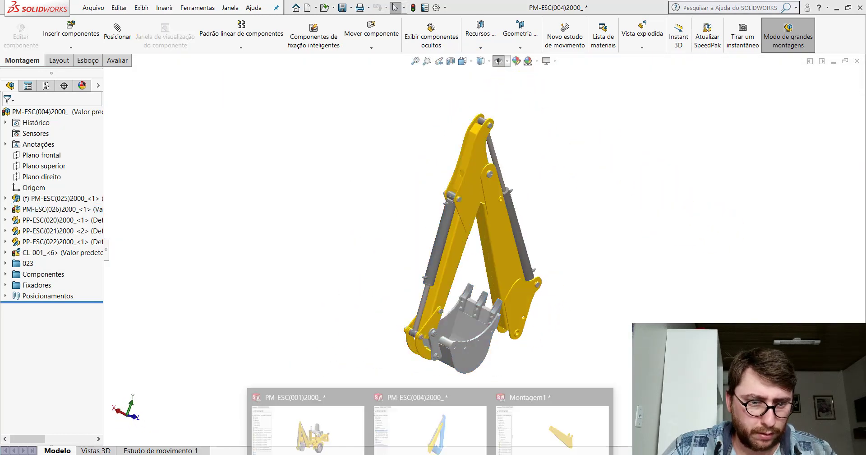
pyautogui.click(526, 440)
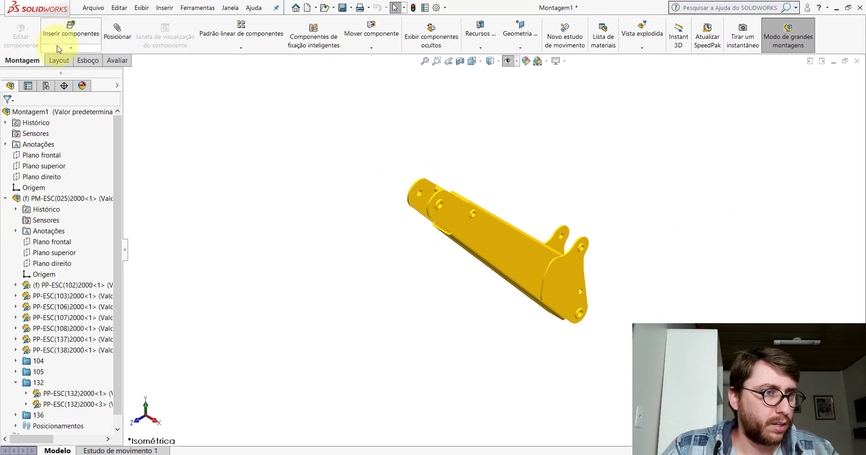
# Insert the PM-ESC(026)2000 boom and bucket assembly, placing it beside the stick
pyautogui.click(58, 31)
pyautogui.click(66, 309)
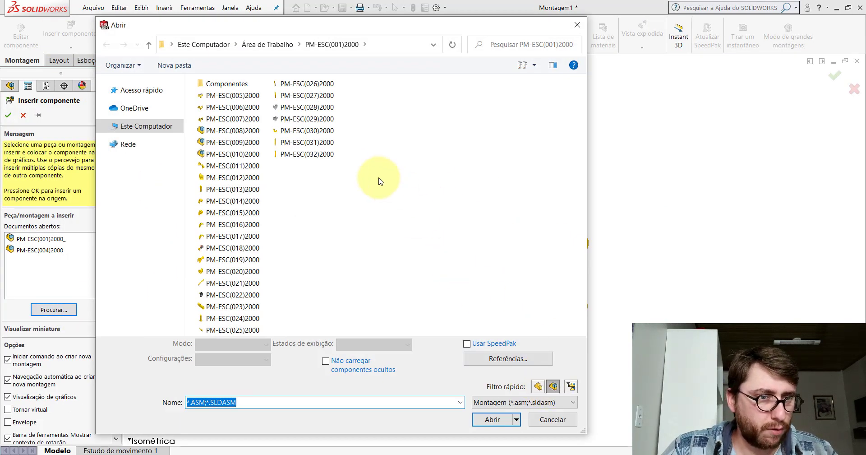
pyautogui.doubleClick(308, 85)
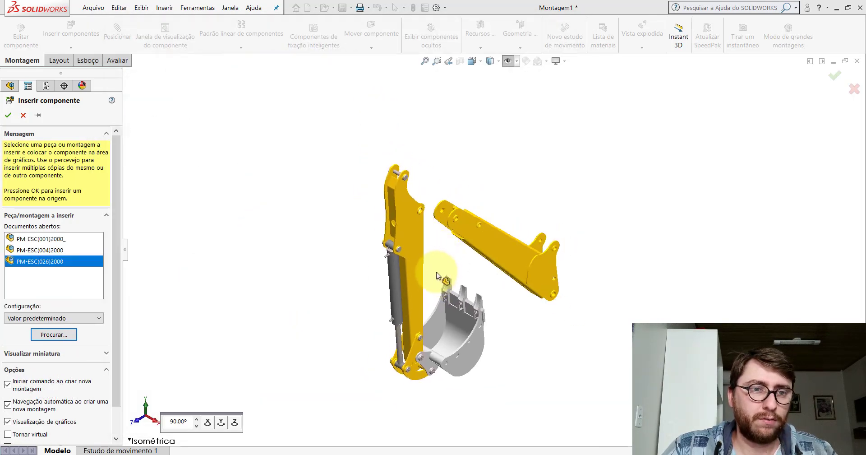
pyautogui.click(444, 298)
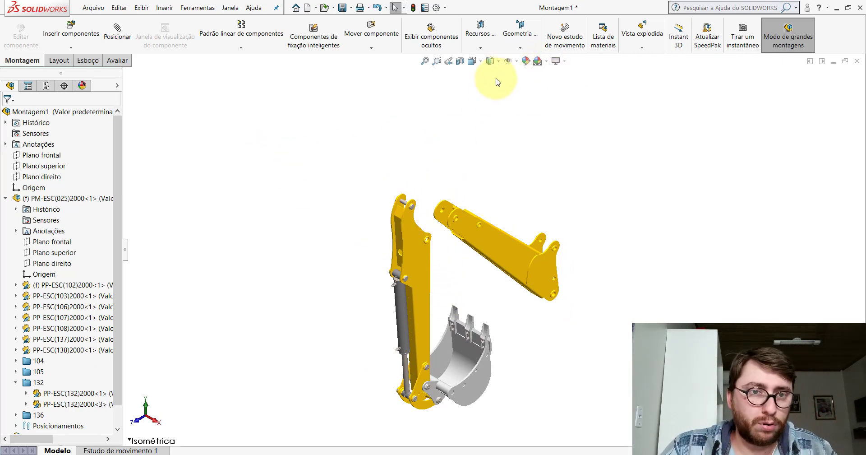
pyautogui.click(517, 63)
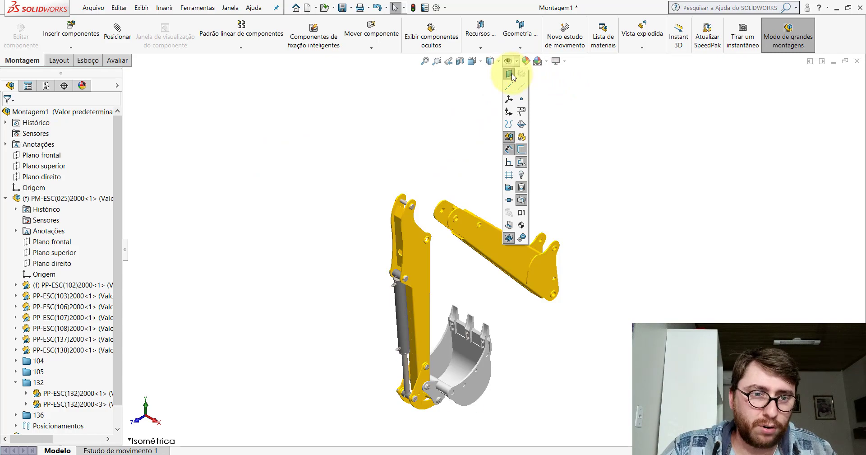
# Begin a Symmetric mate using the boom's Plano direito as the symmetry plane
pyautogui.click(511, 76)
pyautogui.scroll(5, 435, 241)
pyautogui.moveTo(435, 242)
pyautogui.mouseDown(button='middle')
pyautogui.moveTo(451, 193)
pyautogui.moveTo(417, 213)
pyautogui.mouseUp(button='middle')
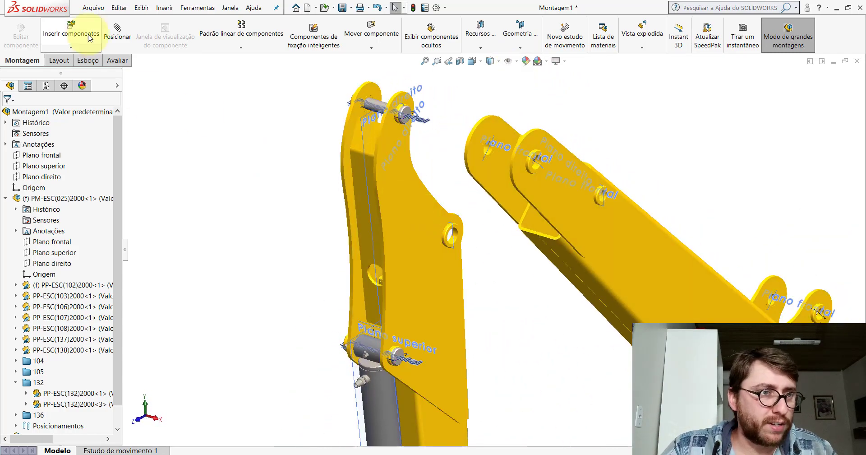
pyautogui.click(112, 31)
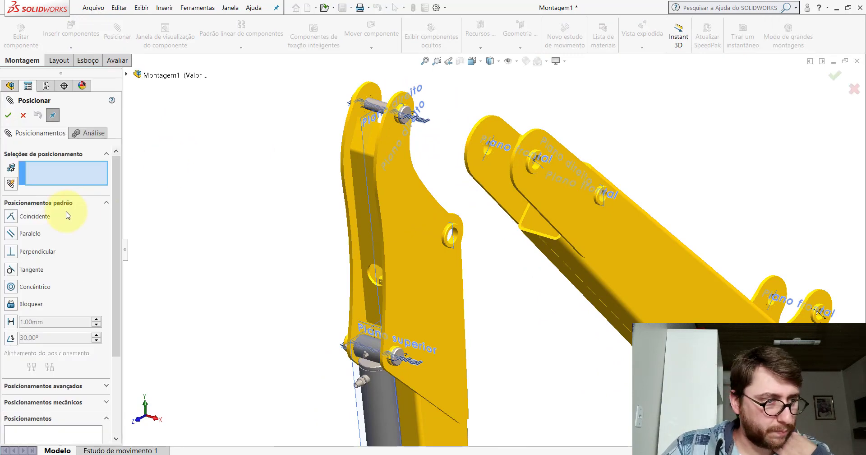
pyautogui.click(55, 204)
pyautogui.click(58, 220)
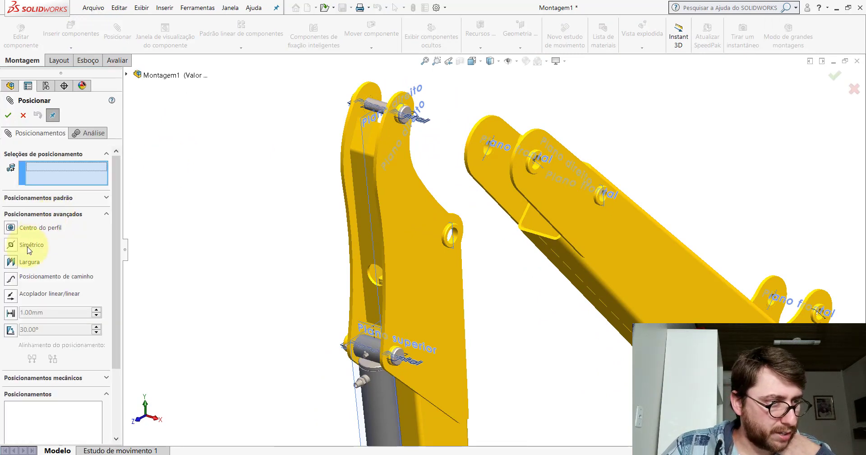
pyautogui.click(11, 245)
pyautogui.scroll(-3, 367, 159)
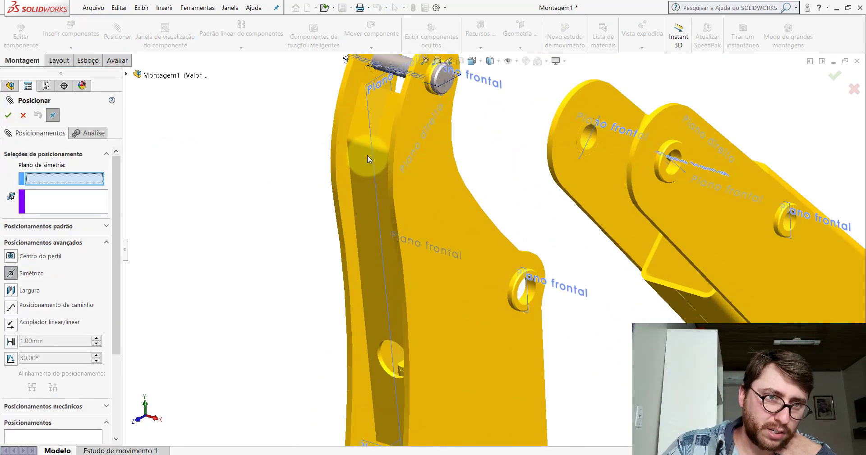
pyautogui.scroll(3, 371, 132)
pyautogui.click(370, 132)
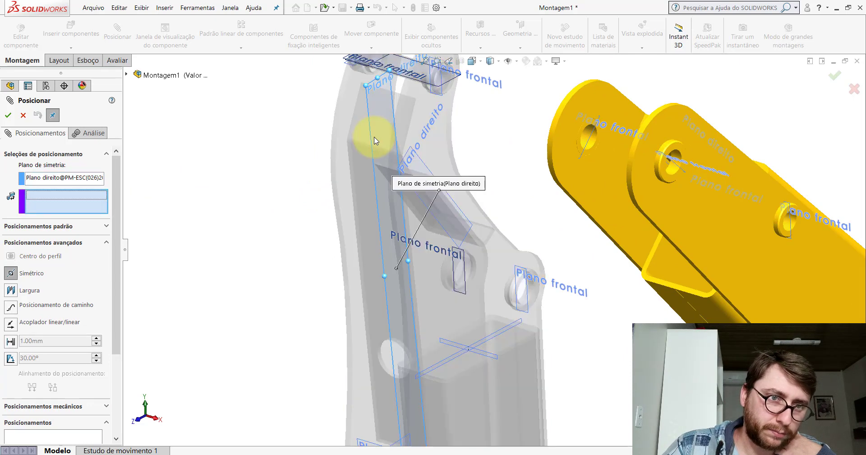
# Pick both side faces of the arm to complete the symmetric mate
pyautogui.click(508, 66)
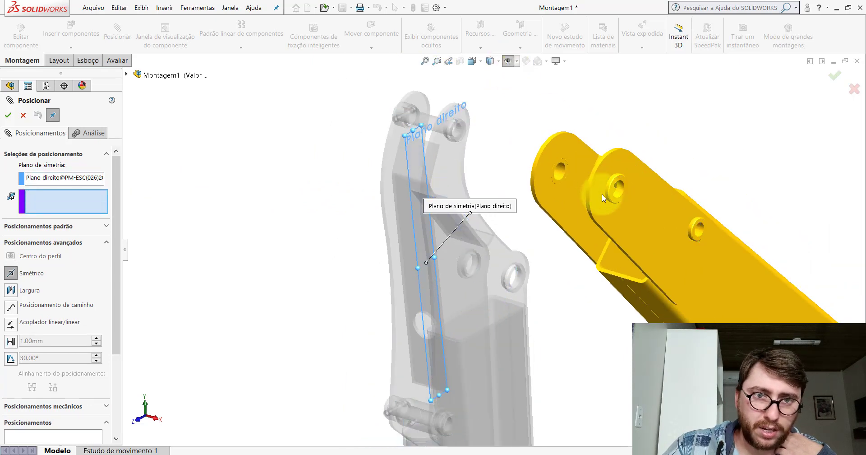
pyautogui.scroll(-3, 601, 194)
pyautogui.click(518, 131)
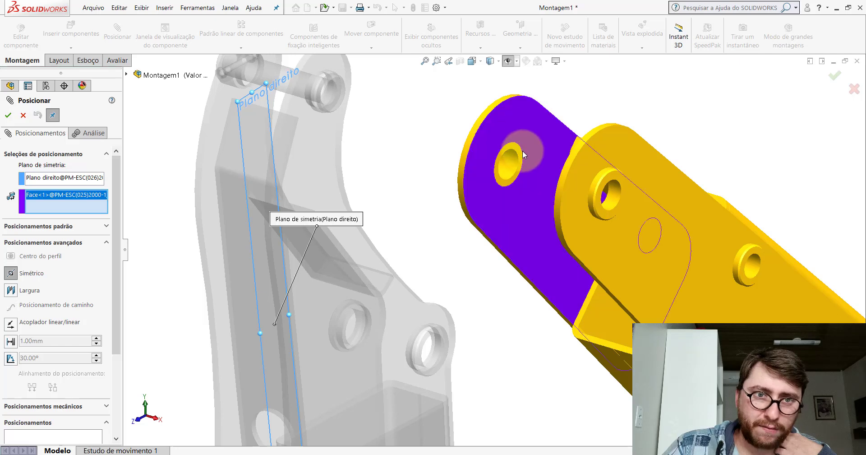
pyautogui.moveTo(522, 150)
pyautogui.mouseDown(button='middle')
pyautogui.moveTo(619, 185)
pyautogui.moveTo(446, 190)
pyautogui.mouseUp(button='middle')
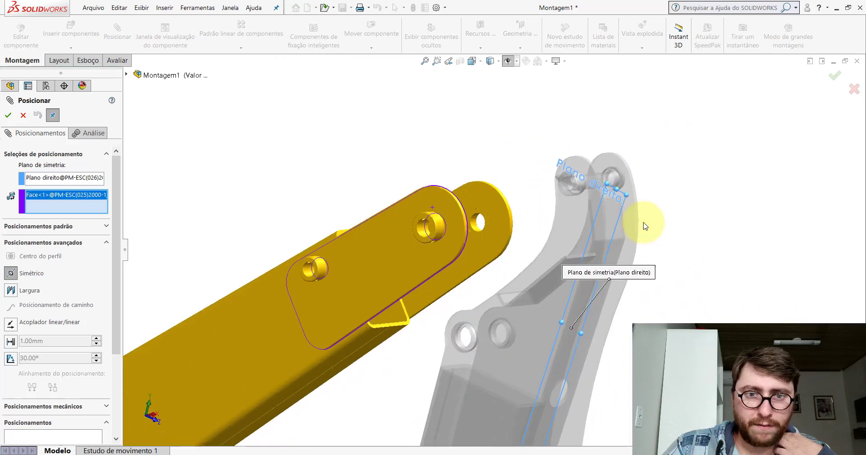
pyautogui.click(542, 165)
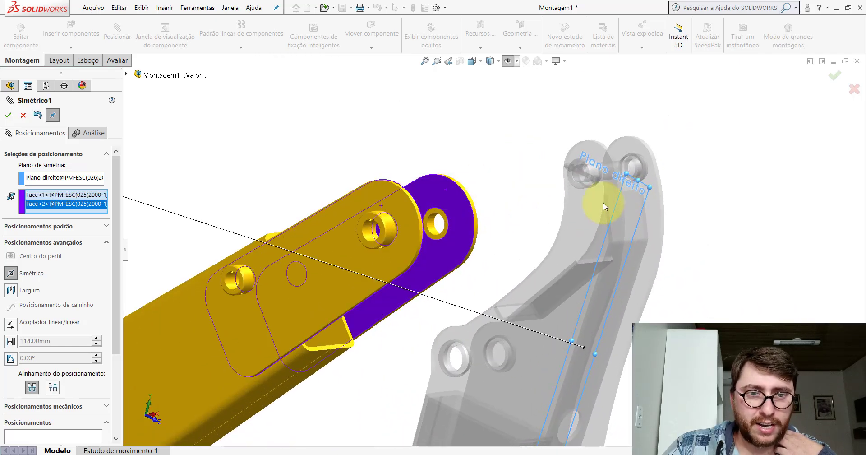
pyautogui.click(8, 115)
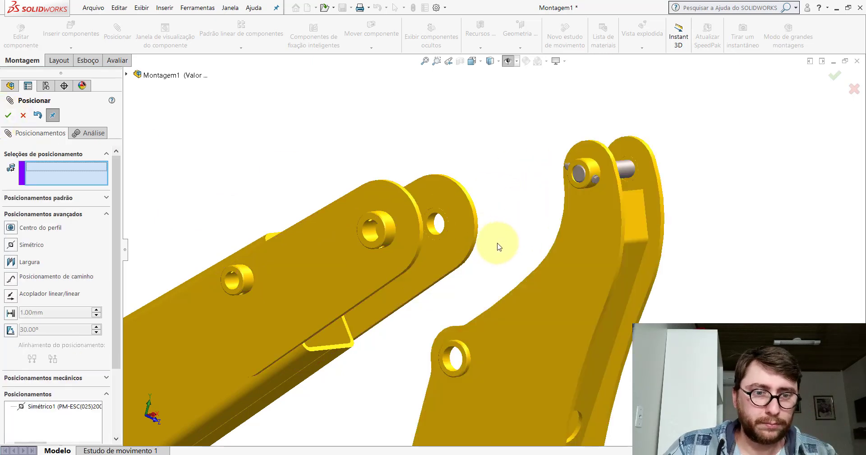
# Make the boom's pin hole concentric with the arm's end hole
pyautogui.scroll(3, 464, 298)
pyautogui.scroll(-4, 469, 292)
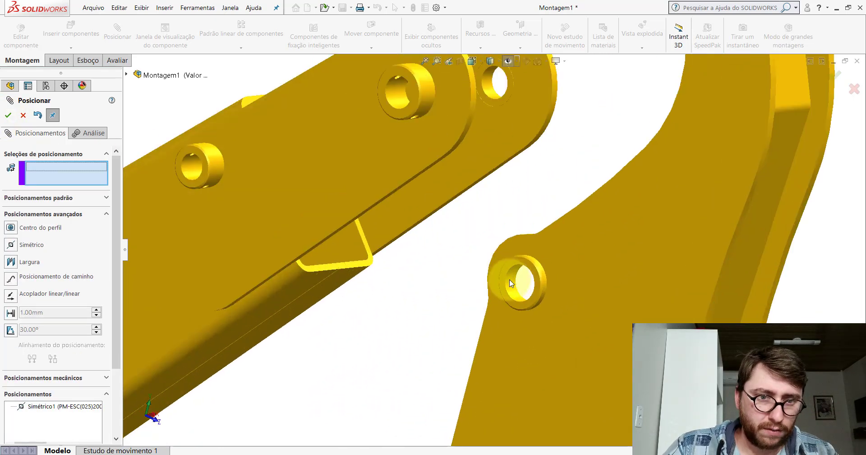
pyautogui.scroll(-4, 510, 280)
pyautogui.click(509, 262)
pyautogui.scroll(3, 510, 263)
pyautogui.scroll(2, 510, 263)
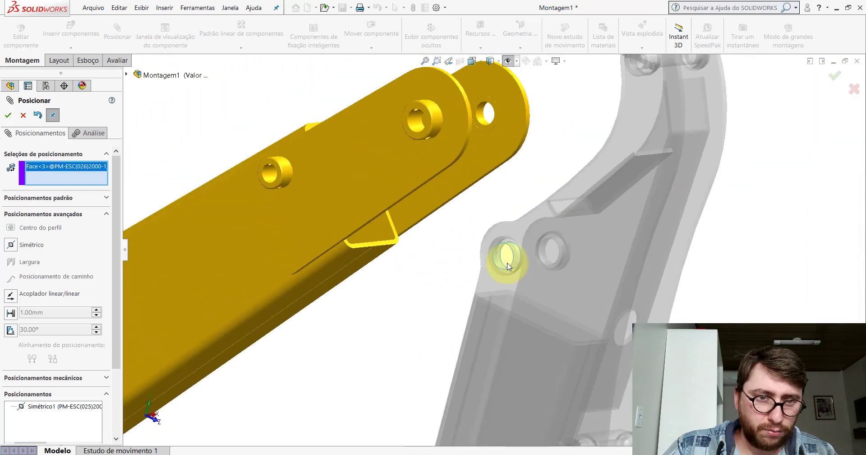
pyautogui.scroll(-3, 470, 167)
pyautogui.scroll(-3, 420, 197)
pyautogui.scroll(-1, 417, 181)
pyautogui.click(415, 165)
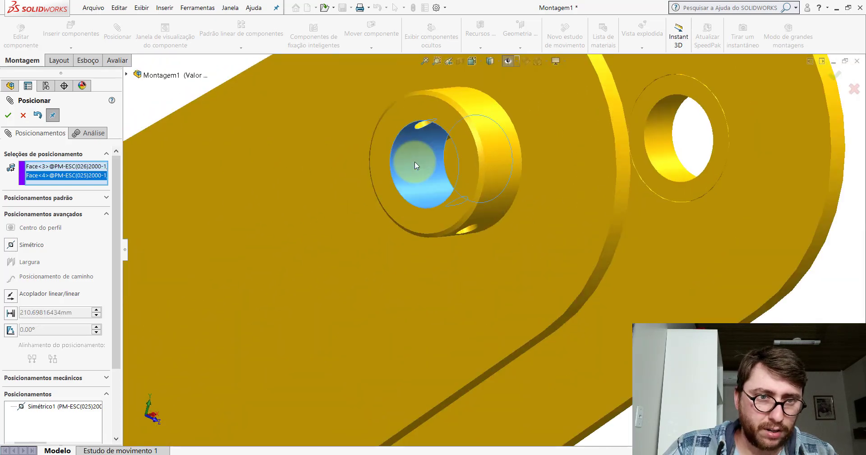
pyautogui.click(58, 201)
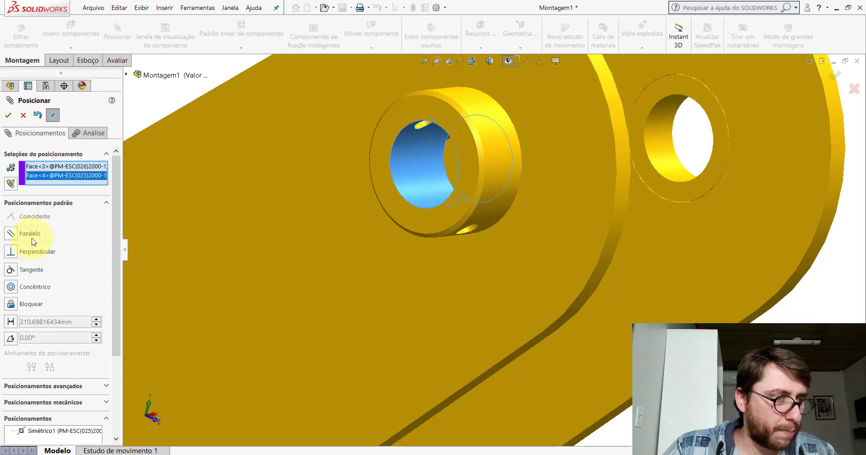
pyautogui.click(11, 288)
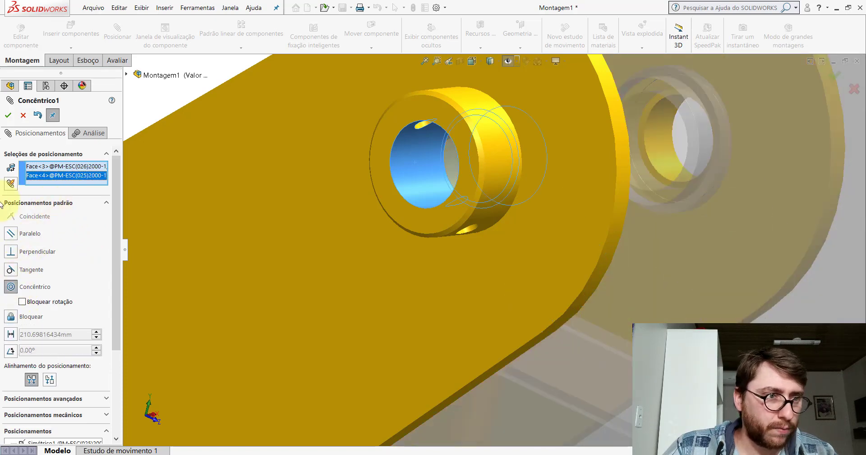
pyautogui.click(9, 116)
pyautogui.click(8, 116)
# Orbit around the new pin joint and bushing, ending in isometric view
pyautogui.scroll(5, 286, 178)
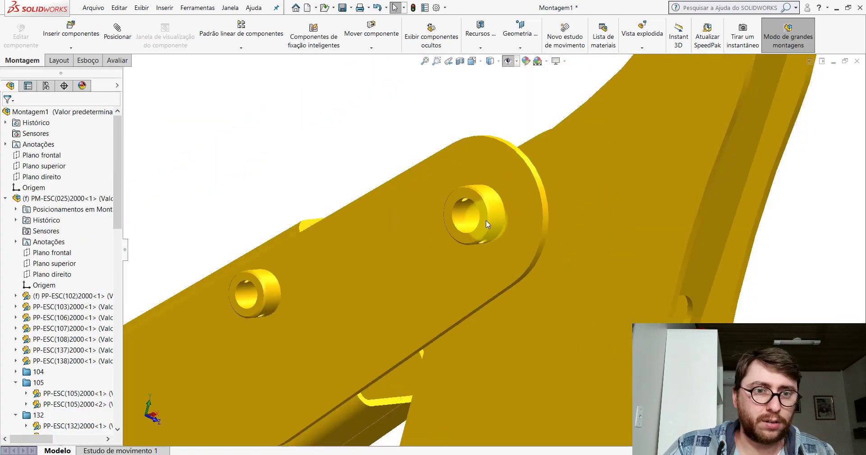
pyautogui.moveTo(486, 220); pyautogui.dragTo(437, 201, button='middle')
pyautogui.moveTo(594, 163)
pyautogui.mouseDown(button='middle')
pyautogui.moveTo(462, 232)
pyautogui.moveTo(600, 215)
pyautogui.moveTo(629, 238)
pyautogui.mouseUp(button='middle')
pyautogui.scroll(-5, 478, 243)
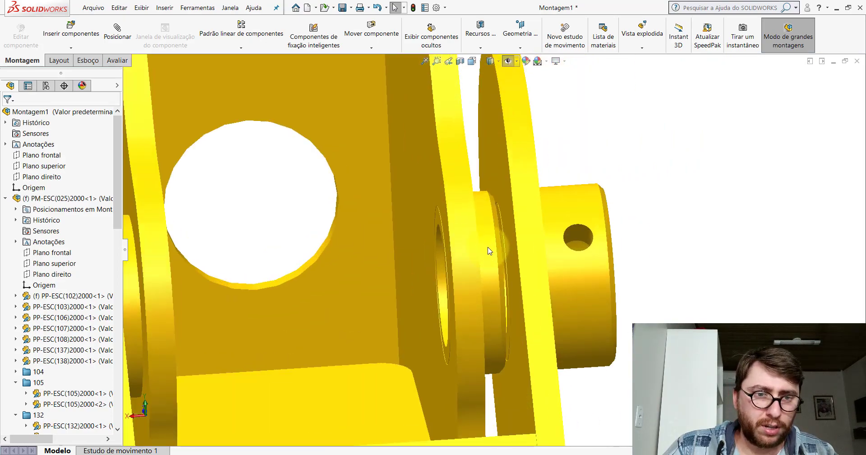
pyautogui.scroll(-3, 478, 243)
pyautogui.moveTo(477, 243); pyautogui.dragTo(483, 243, button='middle')
pyautogui.scroll(5, 483, 243)
pyautogui.scroll(3, 435, 267)
pyautogui.moveTo(435, 280); pyautogui.dragTo(551, 252, button='middle')
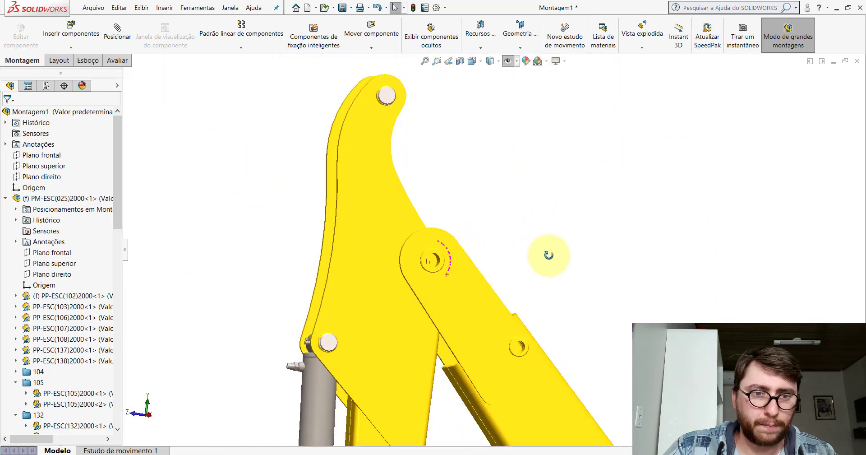
pyautogui.click(472, 62)
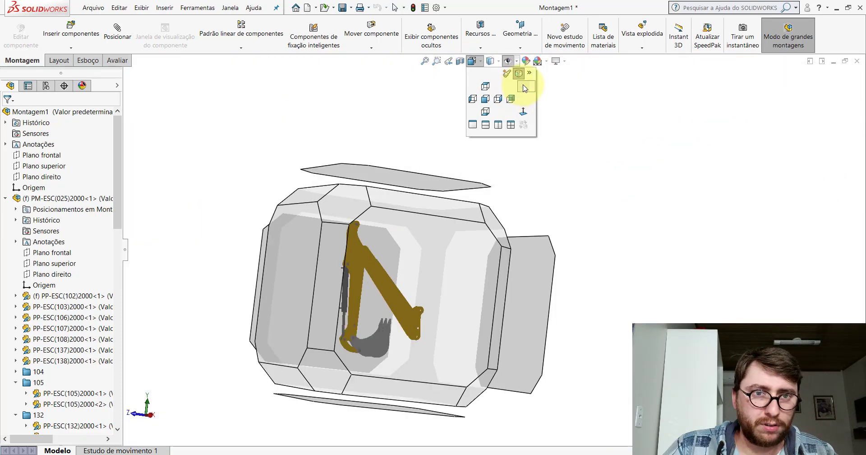
pyautogui.click(502, 75)
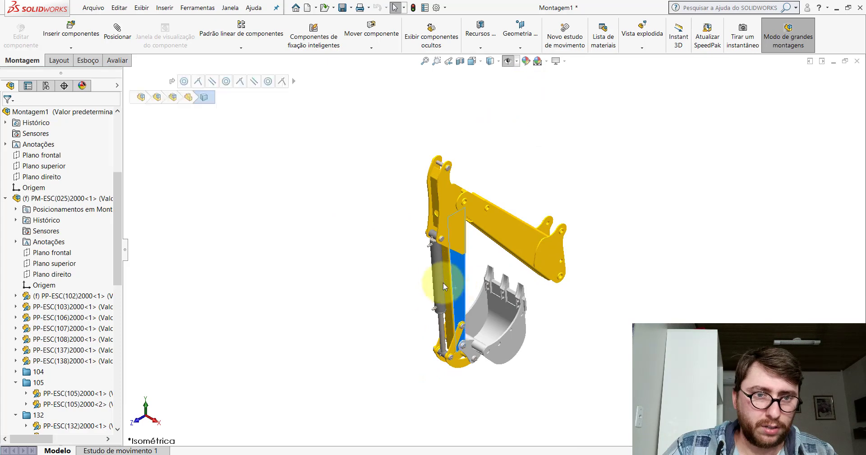
# Swing the lower arm about its pivot, then collapse the assembly tree
pyautogui.moveTo(443, 282)
pyautogui.mouseDown()
pyautogui.moveTo(423, 281)
pyautogui.moveTo(381, 248)
pyautogui.moveTo(433, 271)
pyautogui.mouseUp()
pyautogui.click(244, 234)
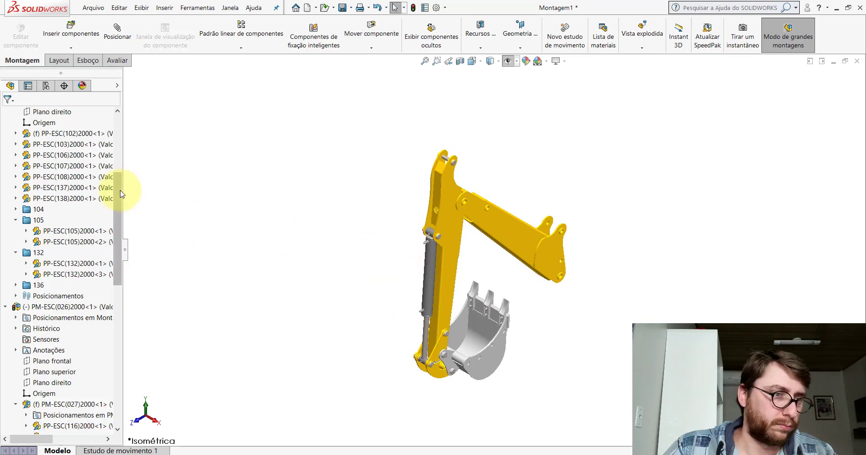
pyautogui.moveTo(117, 187); pyautogui.dragTo(118, 129)
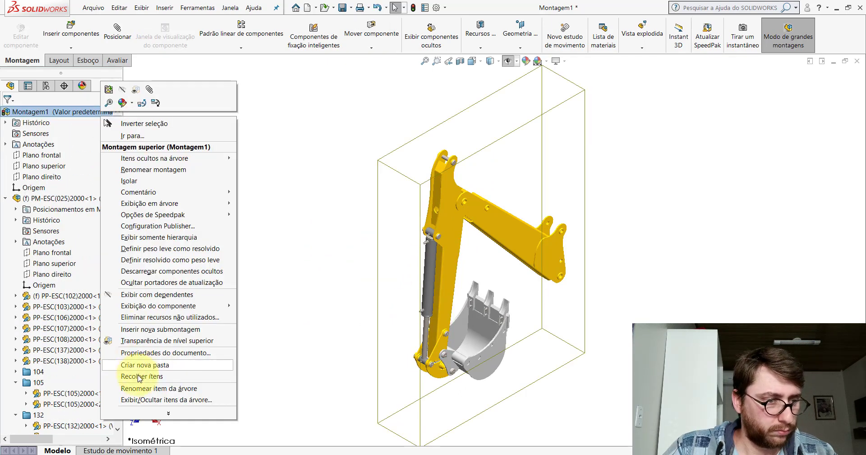
pyautogui.click(136, 376)
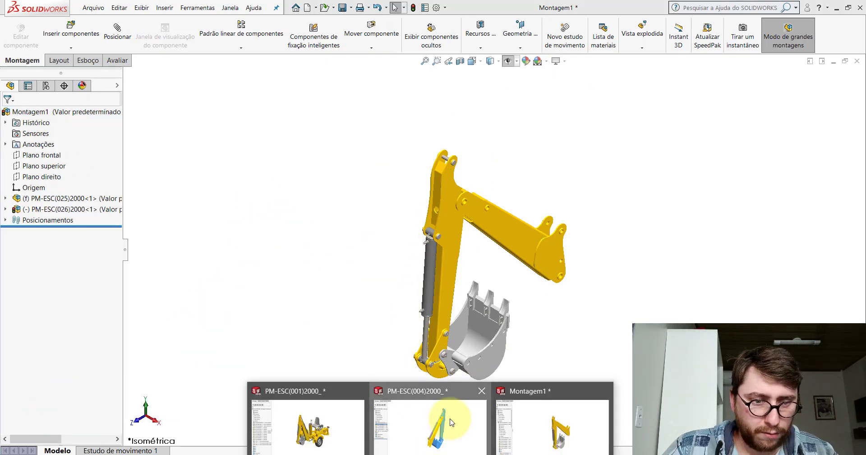
pyautogui.click(448, 412)
pyautogui.scroll(-5, 492, 180)
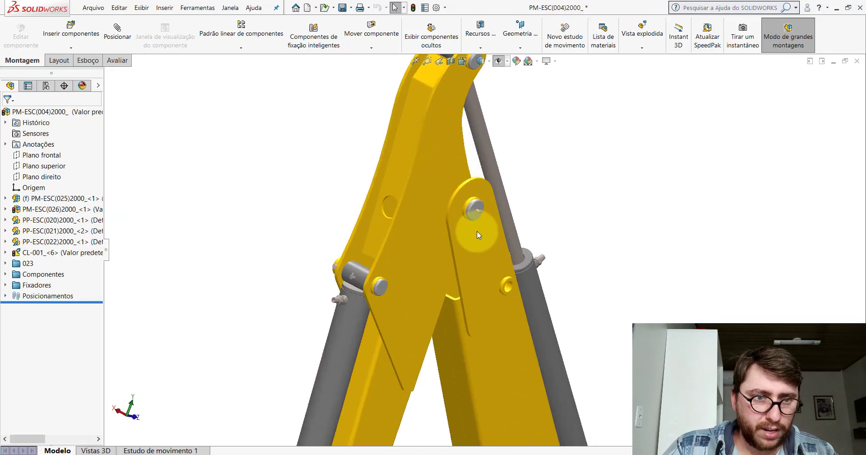
pyautogui.scroll(5, 486, 260)
pyautogui.scroll(-4, 482, 237)
pyautogui.scroll(-3, 473, 231)
pyautogui.click(464, 227)
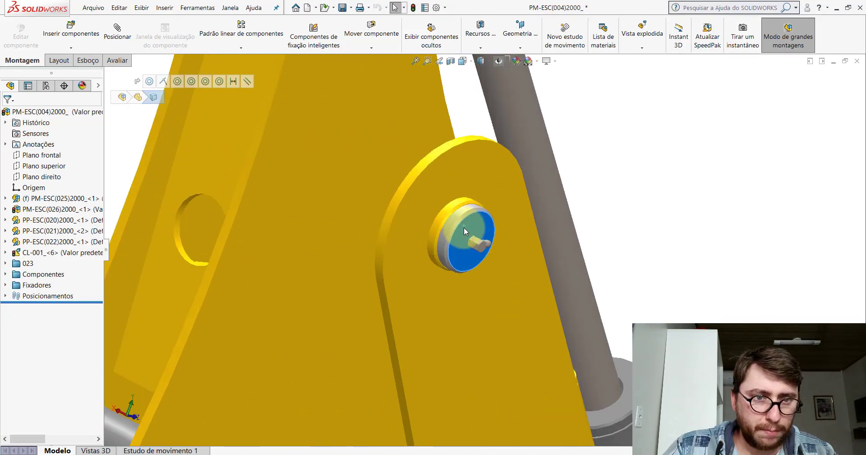
pyautogui.moveTo(464, 226)
pyautogui.mouseDown(button='middle')
pyautogui.moveTo(517, 234)
pyautogui.moveTo(474, 250)
pyautogui.mouseUp(button='middle')
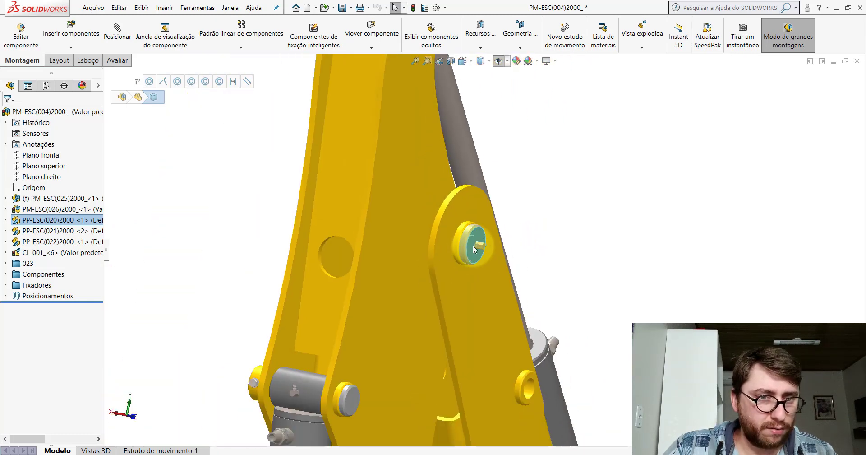
pyautogui.scroll(-4, 474, 250)
pyautogui.click(507, 249)
pyautogui.scroll(3, 494, 261)
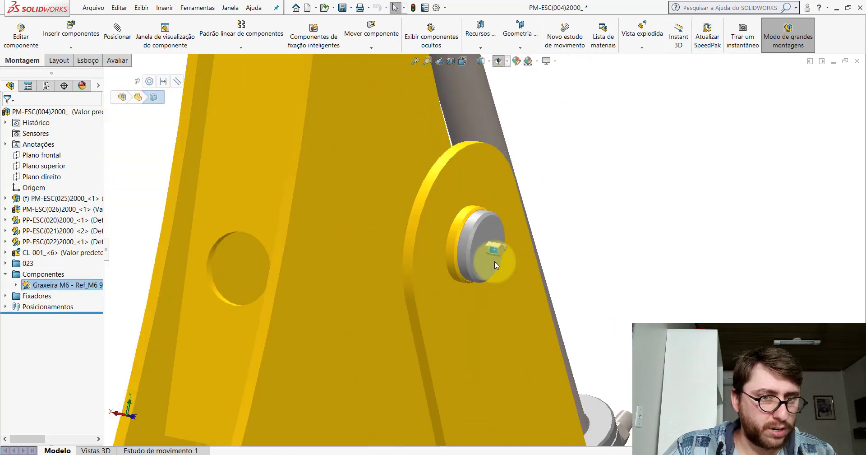
pyautogui.scroll(1, 494, 261)
pyautogui.click(6, 274)
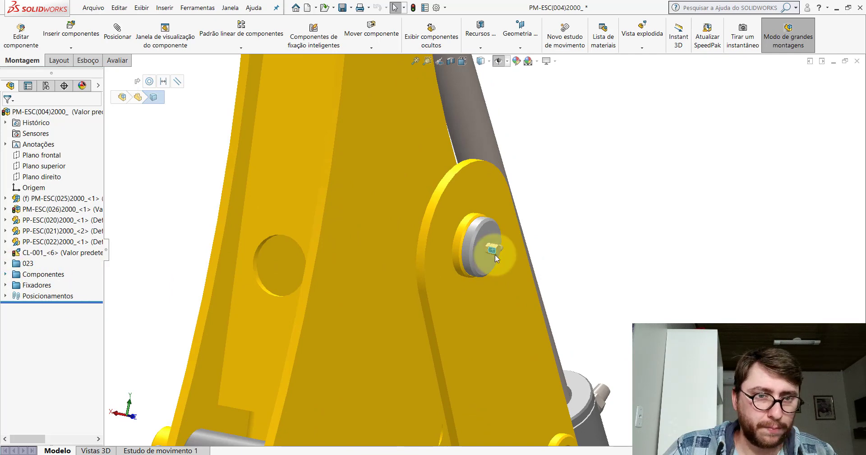
pyautogui.scroll(4, 495, 254)
# Insert the pin part PP-ESC(020)2000 into Montagem1 beside the arm
pyautogui.click(551, 396)
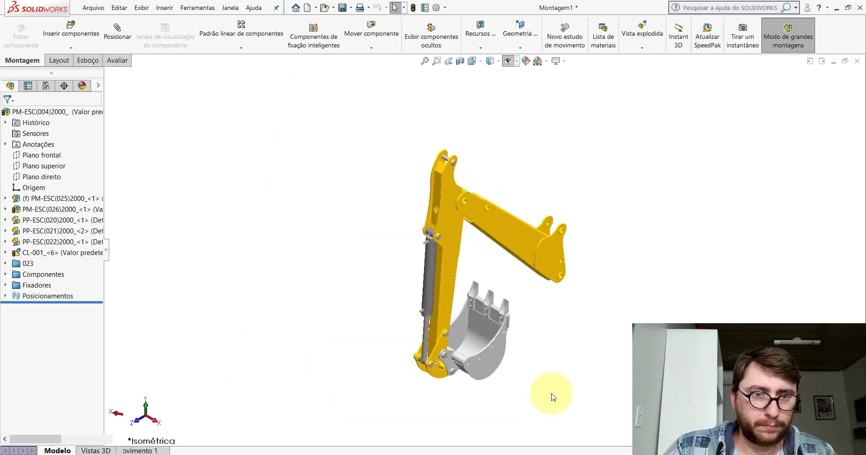
pyautogui.click(53, 37)
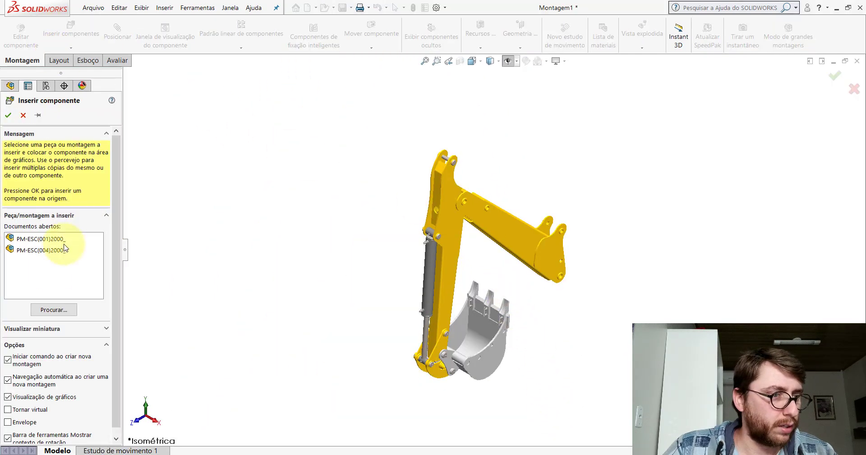
pyautogui.click(60, 313)
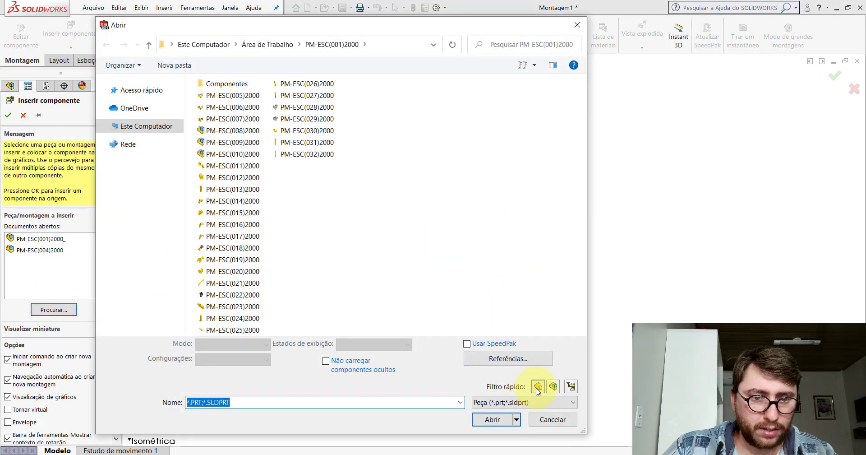
pyautogui.click(538, 387)
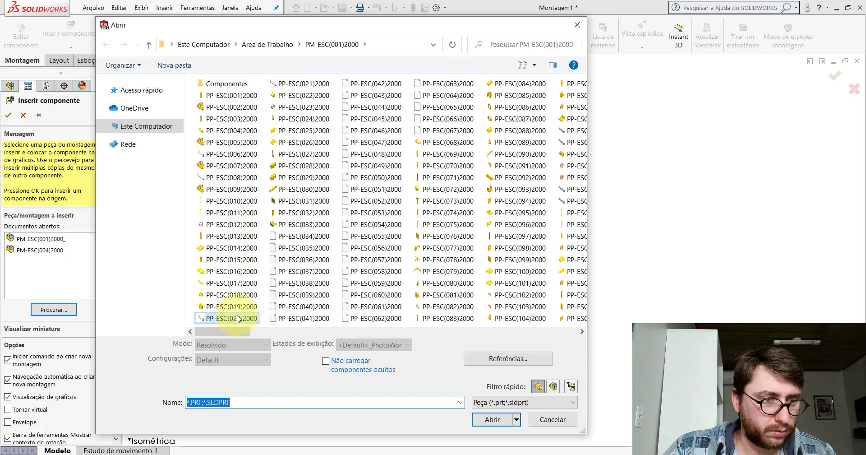
pyautogui.doubleClick(239, 318)
pyautogui.scroll(-5, 464, 202)
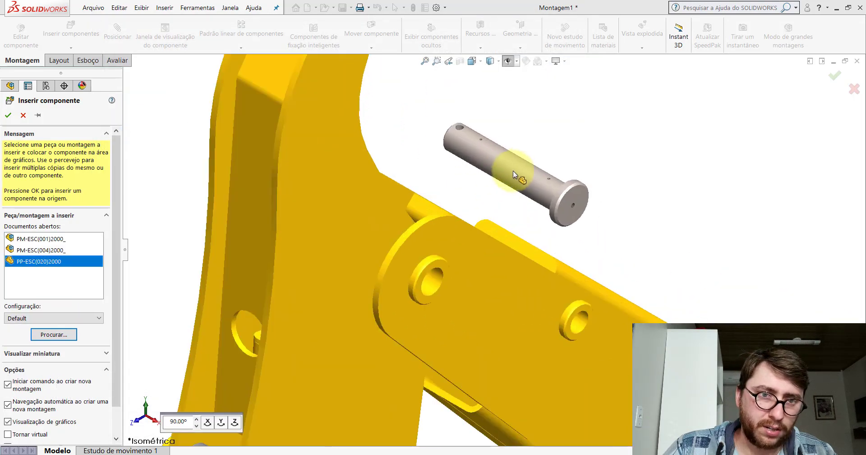
pyautogui.click(513, 171)
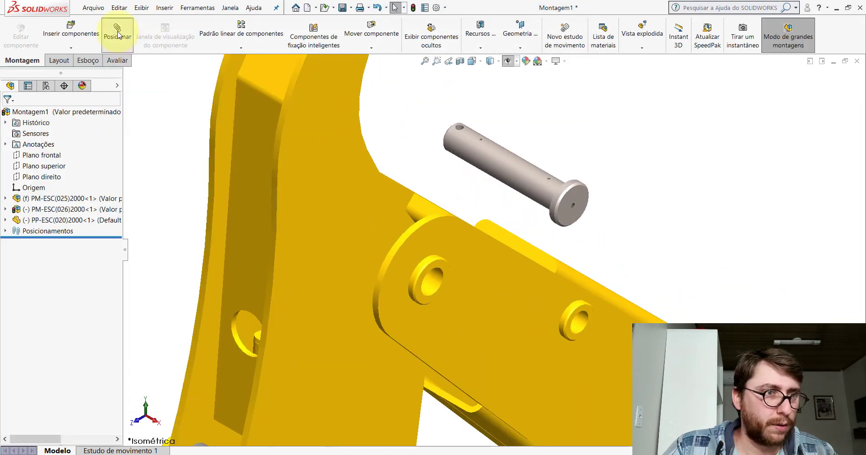
# Start mating the pin, then cancel without adding a mate
pyautogui.click(524, 174)
pyautogui.scroll(-5, 547, 268)
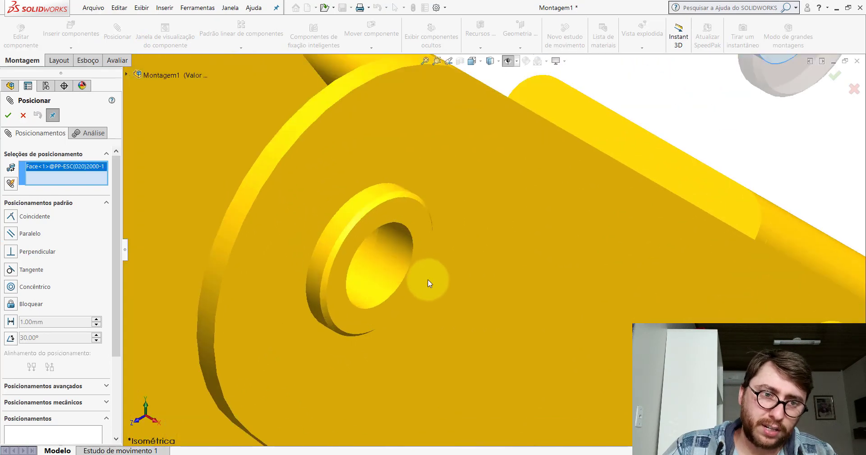
pyautogui.press('Escape')
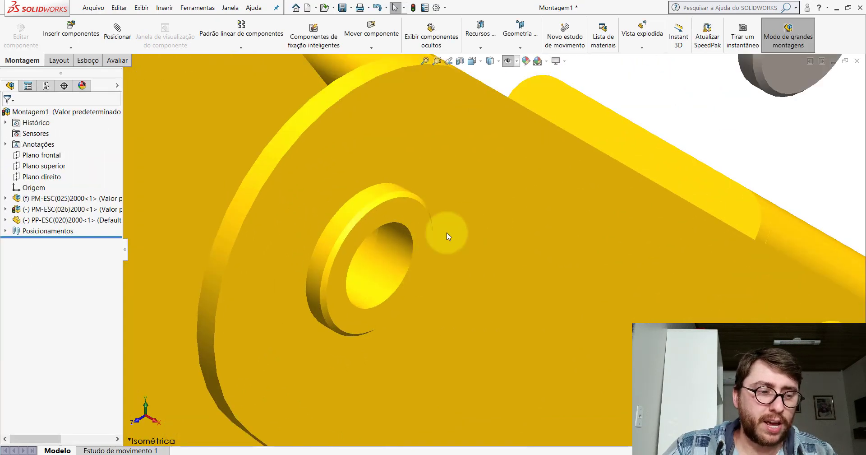
pyautogui.scroll(5, 447, 232)
# Measure the pin's cylindrical face with Medida to confirm its 31 mm diameter
pyautogui.click(118, 60)
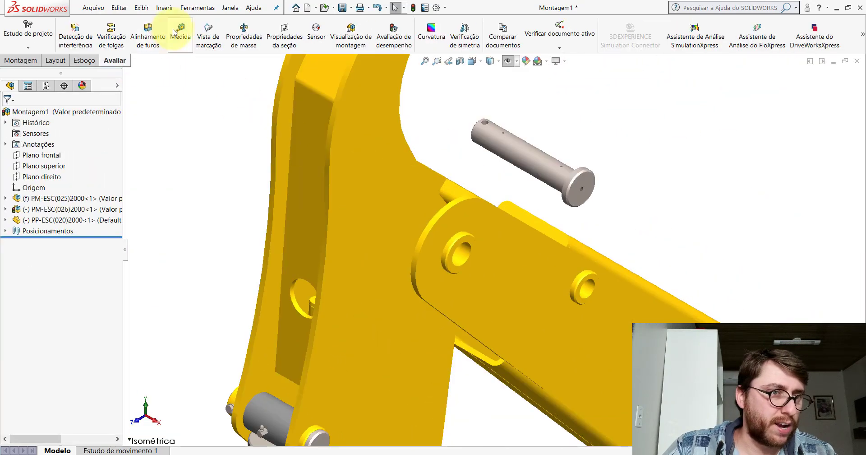
pyautogui.click(178, 36)
pyautogui.click(523, 149)
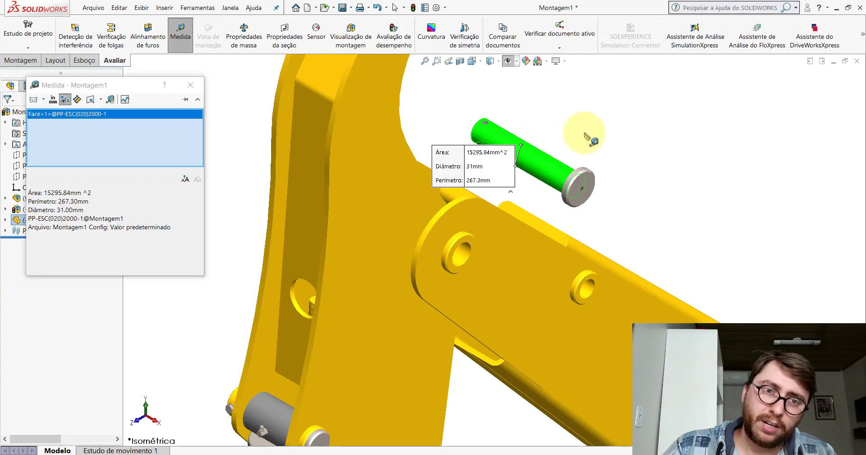
pyautogui.click(590, 132)
pyautogui.scroll(-5, 489, 242)
# Measure the joint hole's inner face, confirming it is also 31 mm in diameter
pyautogui.click(484, 210)
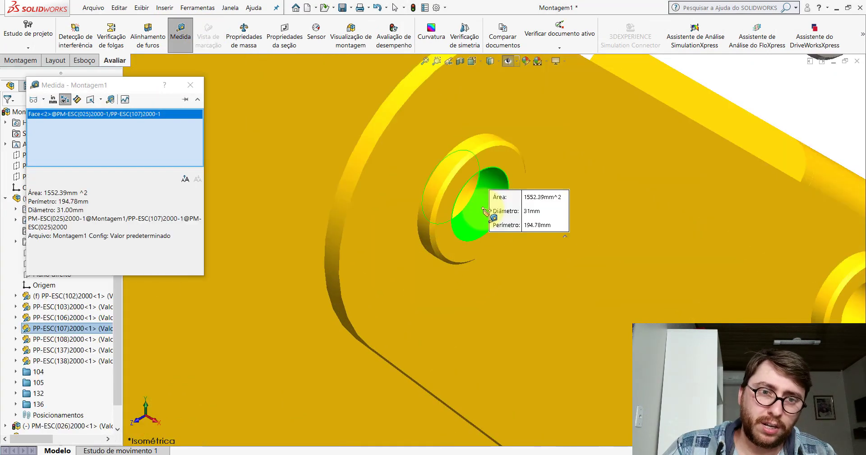
pyautogui.scroll(3, 487, 215)
pyautogui.scroll(3, 508, 237)
pyautogui.click(592, 172)
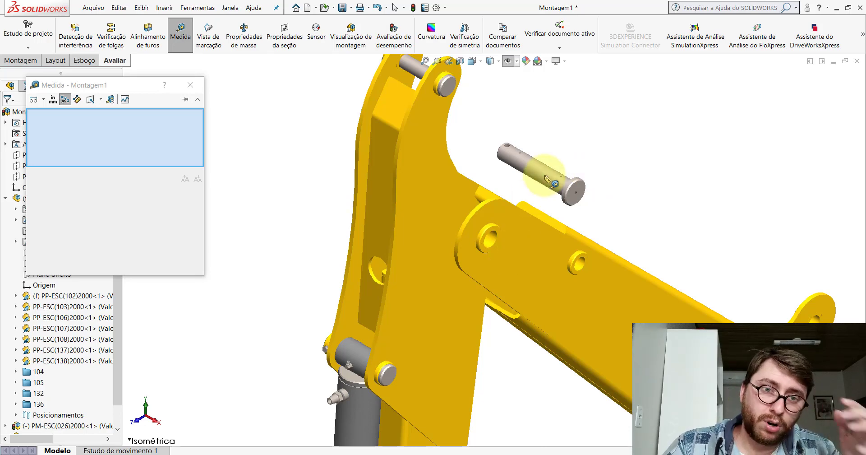
pyautogui.scroll(-2, 537, 197)
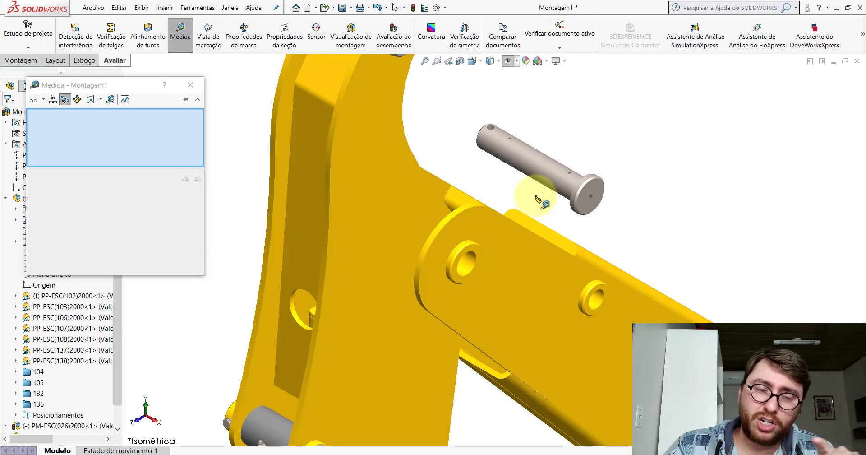
pyautogui.scroll(-2, 497, 243)
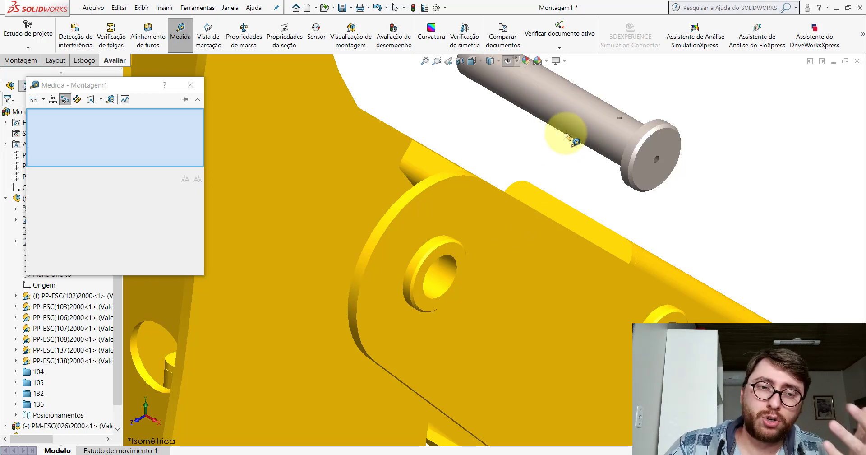
pyautogui.scroll(5, 561, 174)
pyautogui.scroll(-5, 541, 193)
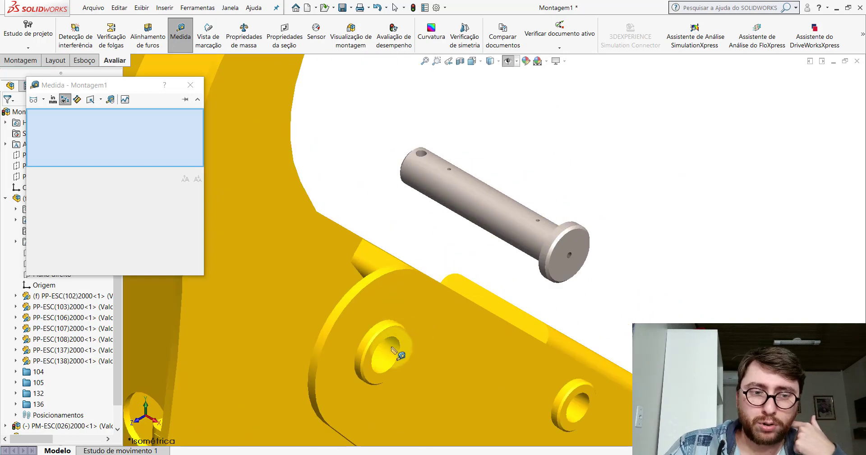
pyautogui.click(489, 190)
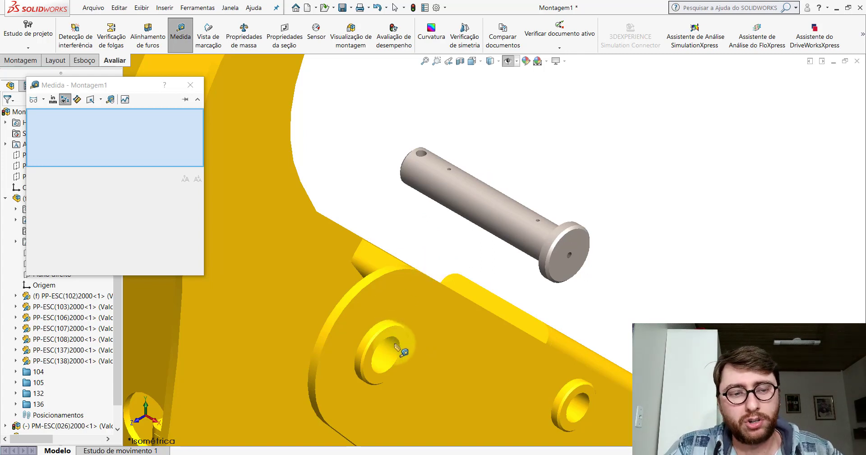
pyautogui.click(397, 349)
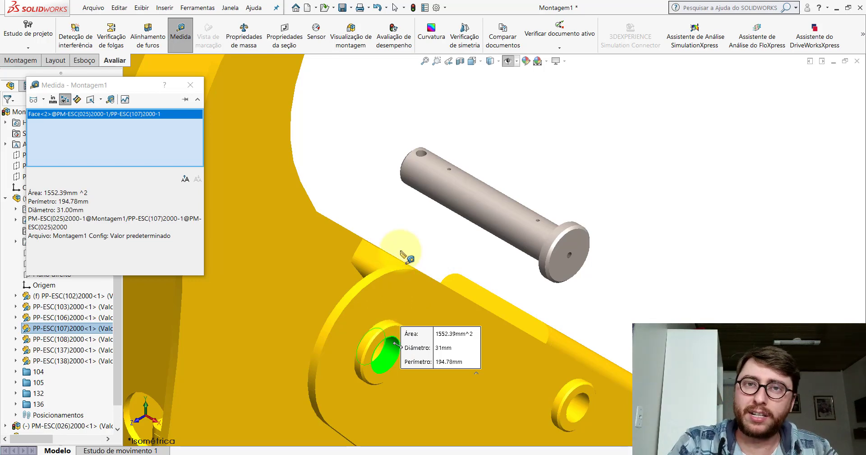
# Add a concentric mate between the pin's shaft and the arm's joint hole
pyautogui.press('Escape')
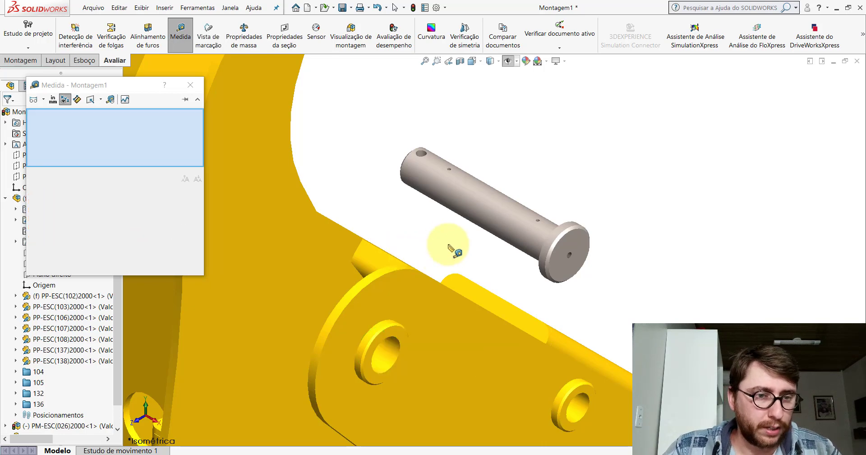
pyautogui.press('Escape')
pyautogui.moveTo(441, 264); pyautogui.dragTo(416, 250, button='middle')
pyautogui.scroll(2, 416, 249)
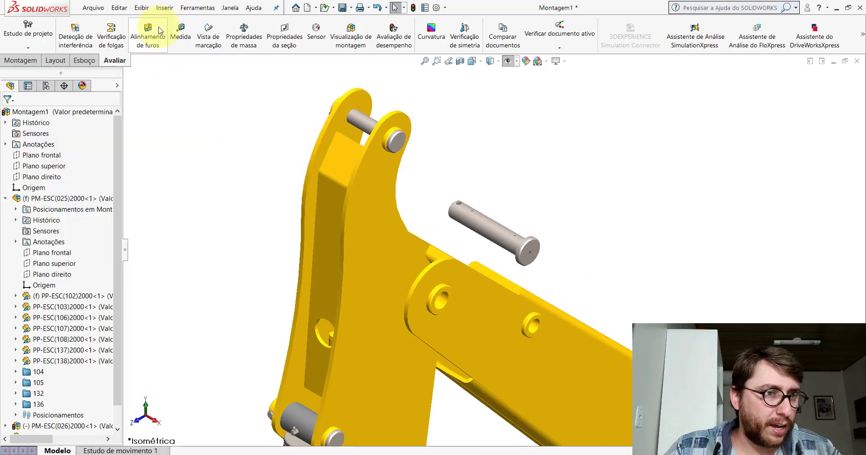
pyautogui.click(39, 60)
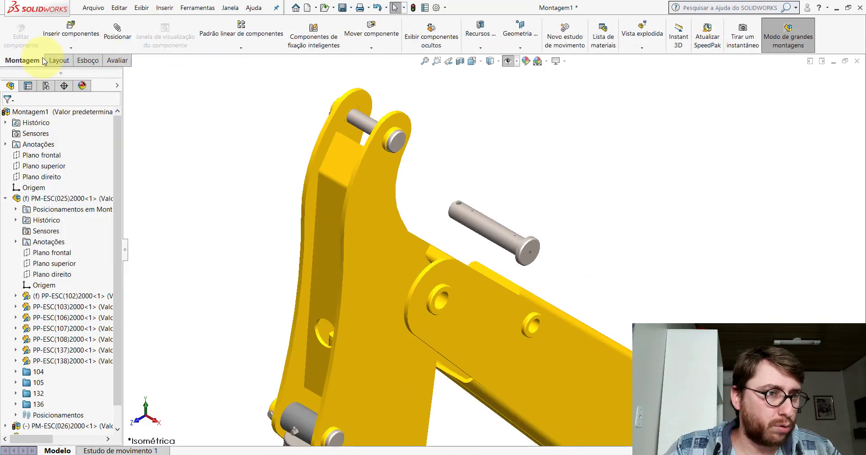
pyautogui.click(489, 223)
pyautogui.scroll(-5, 450, 299)
pyautogui.click(459, 267)
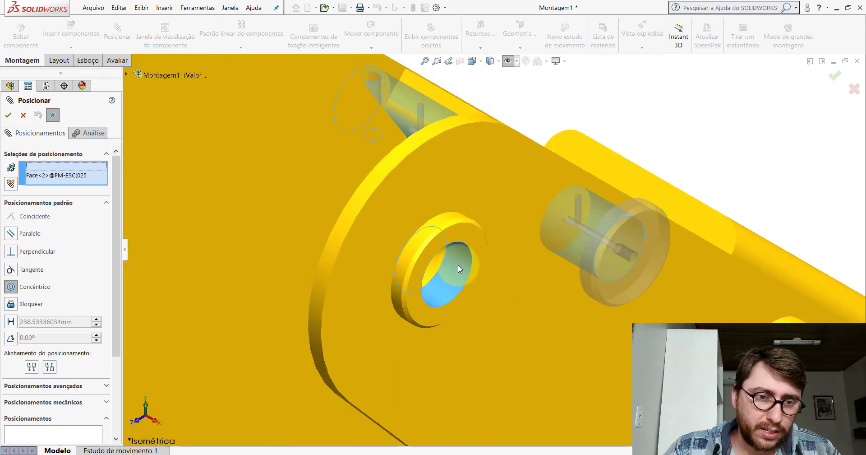
pyautogui.click(597, 283)
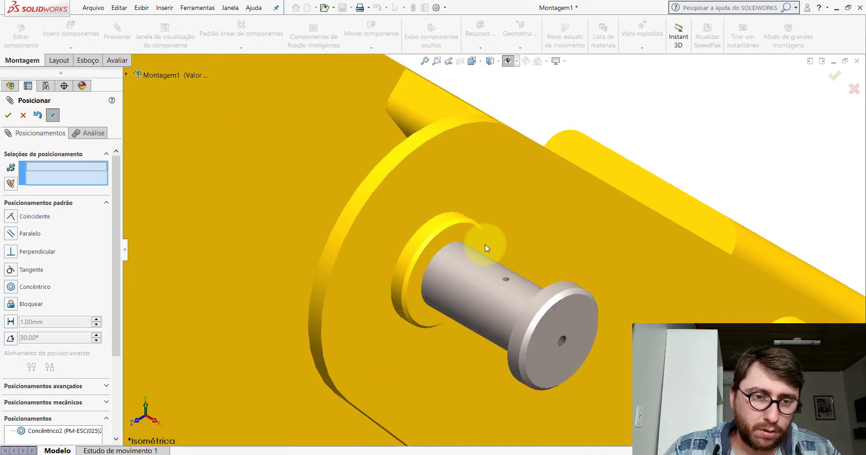
# Close the mate setup and drag the pin partly back out of the hole
pyautogui.click(467, 233)
pyautogui.moveTo(486, 259)
pyautogui.mouseDown(button='middle')
pyautogui.moveTo(485, 235)
pyautogui.moveTo(497, 245)
pyautogui.moveTo(442, 242)
pyautogui.mouseUp(button='middle')
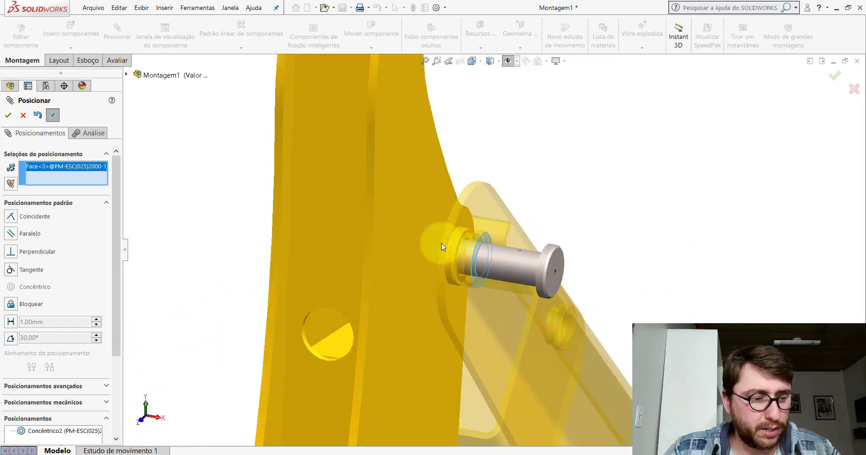
pyautogui.press('Escape')
pyautogui.click(537, 261)
pyautogui.moveTo(537, 261); pyautogui.dragTo(630, 285)
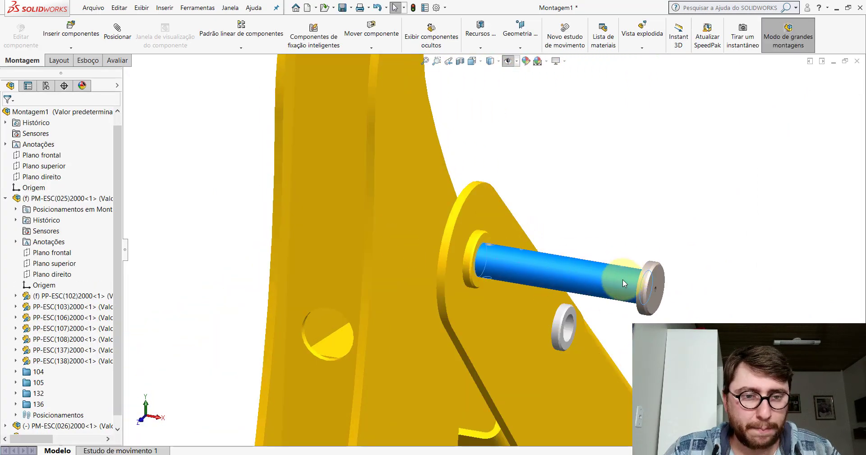
pyautogui.click(218, 63)
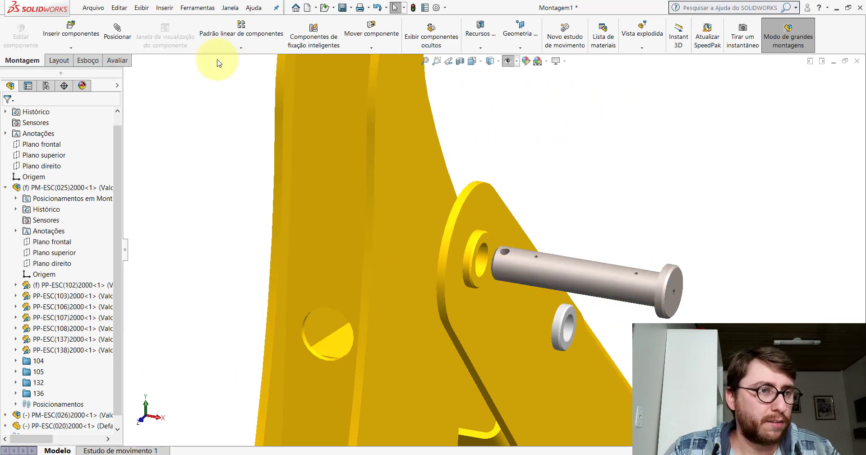
# Mate the pin's small cross hole concentric with the grease hole on the boss
pyautogui.click(114, 46)
pyautogui.scroll(-4, 510, 253)
pyautogui.click(461, 254)
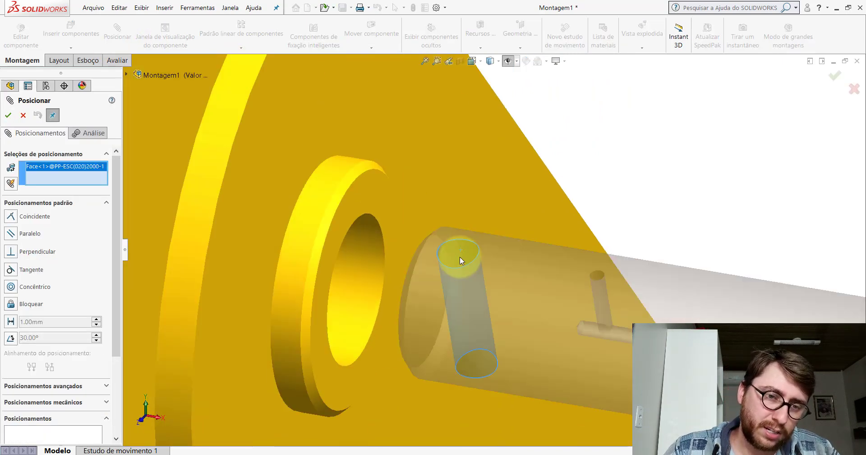
pyautogui.scroll(6, 456, 262)
pyautogui.moveTo(445, 262)
pyautogui.mouseDown(button='middle')
pyautogui.moveTo(505, 263)
pyautogui.moveTo(507, 309)
pyautogui.moveTo(577, 377)
pyautogui.moveTo(489, 364)
pyautogui.moveTo(411, 285)
pyautogui.mouseUp(button='middle')
pyautogui.scroll(-4, 410, 284)
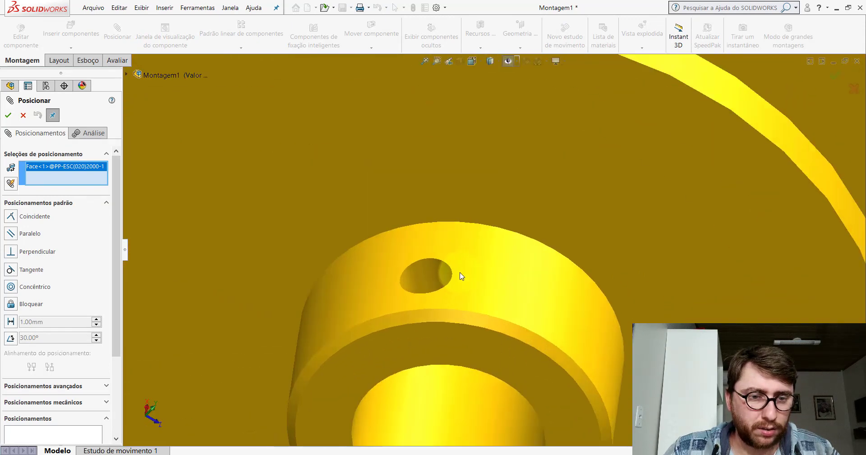
pyautogui.click(429, 276)
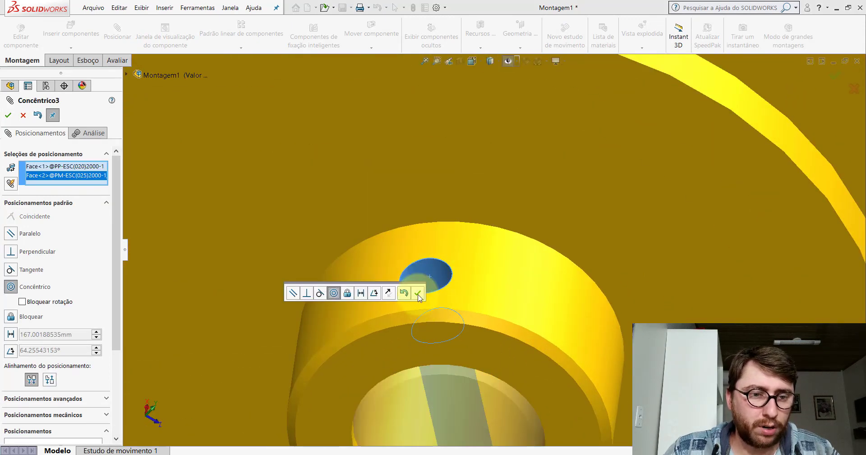
pyautogui.click(418, 292)
pyautogui.scroll(5, 465, 296)
pyautogui.scroll(3, 492, 236)
pyautogui.press('Escape')
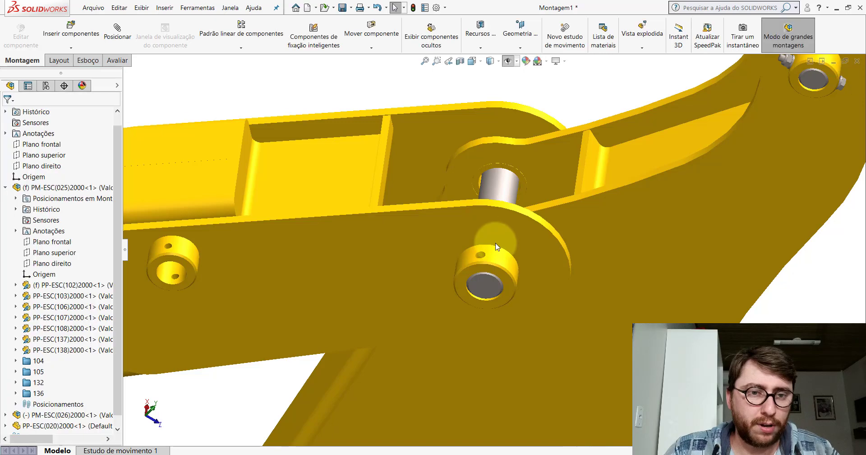
pyautogui.scroll(2, 483, 182)
pyautogui.scroll(-5, 509, 229)
pyautogui.scroll(-2, 551, 210)
pyautogui.scroll(2, 551, 210)
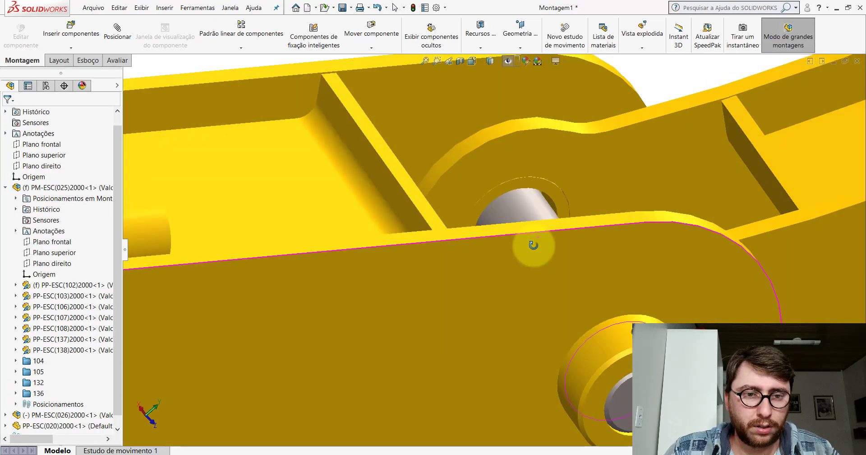
pyautogui.scroll(2, 532, 246)
pyautogui.scroll(-3, 527, 213)
pyautogui.moveTo(490, 242)
pyautogui.mouseDown(button='middle')
pyautogui.moveTo(477, 287)
pyautogui.moveTo(473, 246)
pyautogui.mouseUp(button='middle')
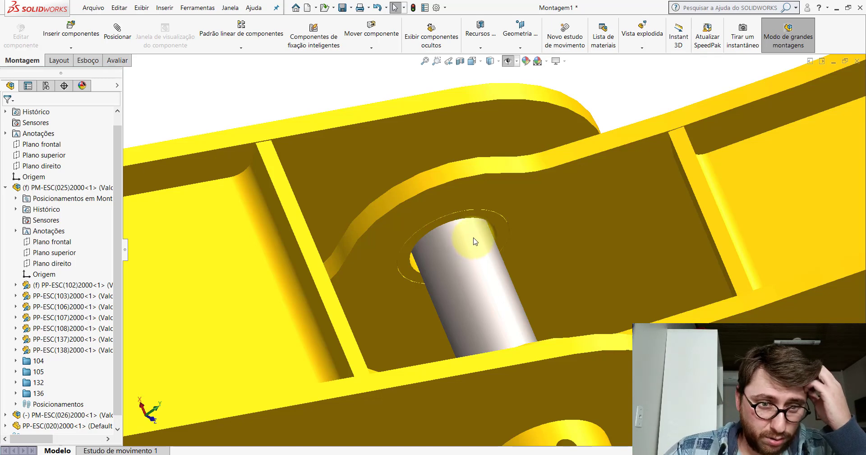
pyautogui.click(116, 60)
pyautogui.click(180, 36)
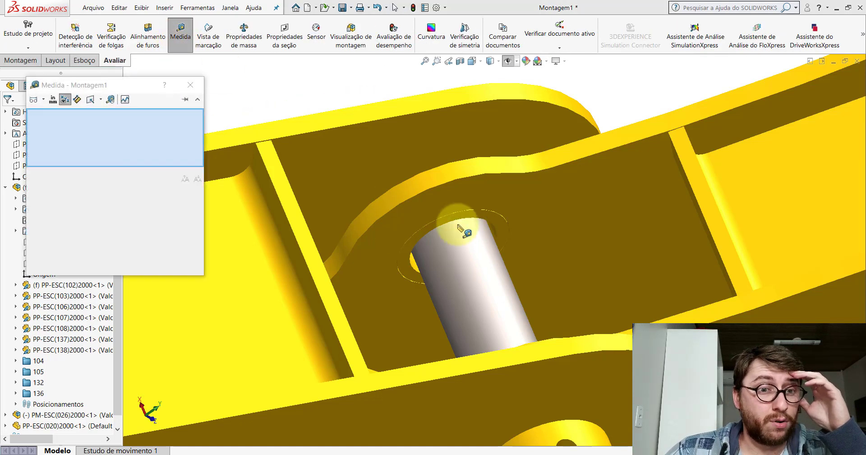
pyautogui.scroll(-5, 496, 235)
pyautogui.click(502, 235)
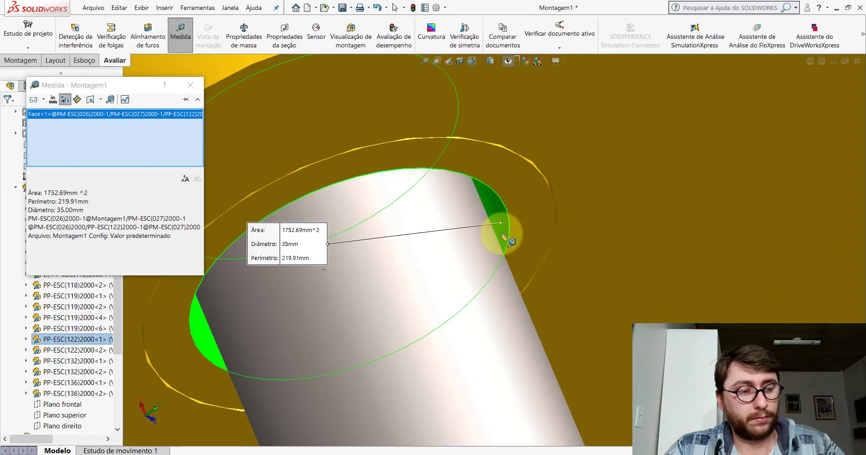
pyautogui.scroll(3, 506, 250)
pyautogui.press('Escape')
pyautogui.scroll(3, 508, 253)
pyautogui.moveTo(508, 253)
pyautogui.mouseDown(button='middle')
pyautogui.moveTo(411, 187)
pyautogui.moveTo(483, 251)
pyautogui.moveTo(629, 311)
pyautogui.mouseUp(button='middle')
pyautogui.scroll(-3, 411, 187)
pyautogui.scroll(3, 484, 251)
pyautogui.scroll(-3, 483, 251)
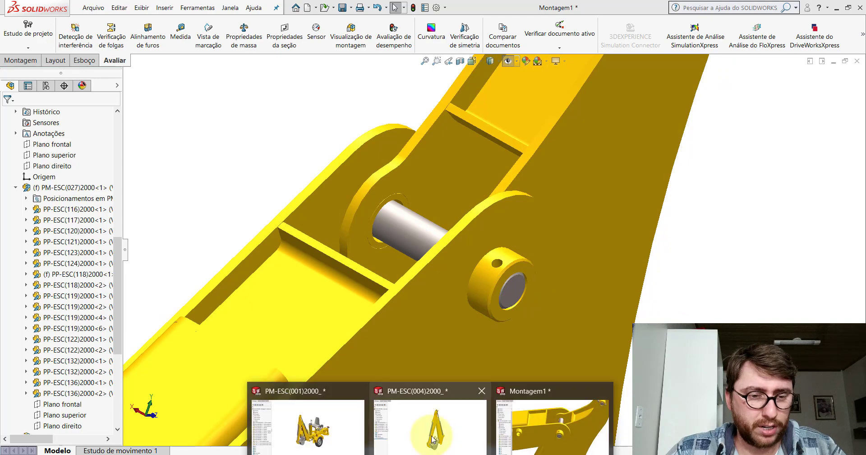
pyautogui.click(432, 417)
pyautogui.scroll(-2, 458, 235)
pyautogui.moveTo(460, 224)
pyautogui.mouseDown(button='middle')
pyautogui.moveTo(631, 326)
pyautogui.moveTo(609, 310)
pyautogui.mouseUp(button='middle')
pyautogui.click(418, 284)
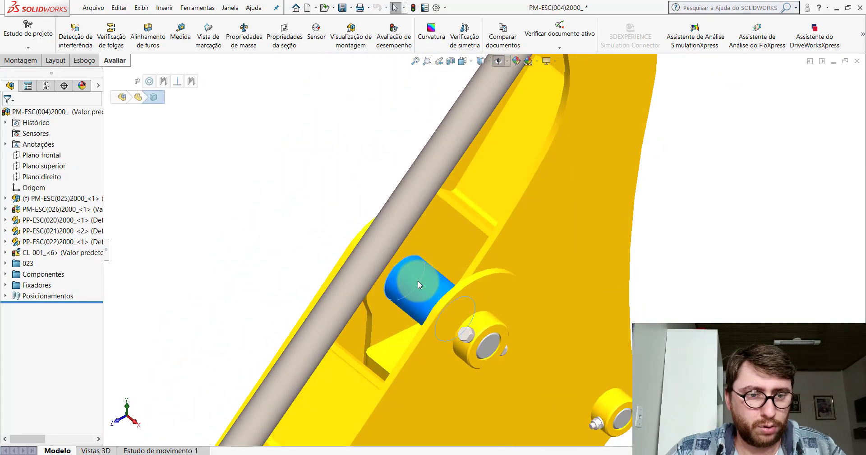
pyautogui.click(499, 229)
pyautogui.scroll(-2, 427, 269)
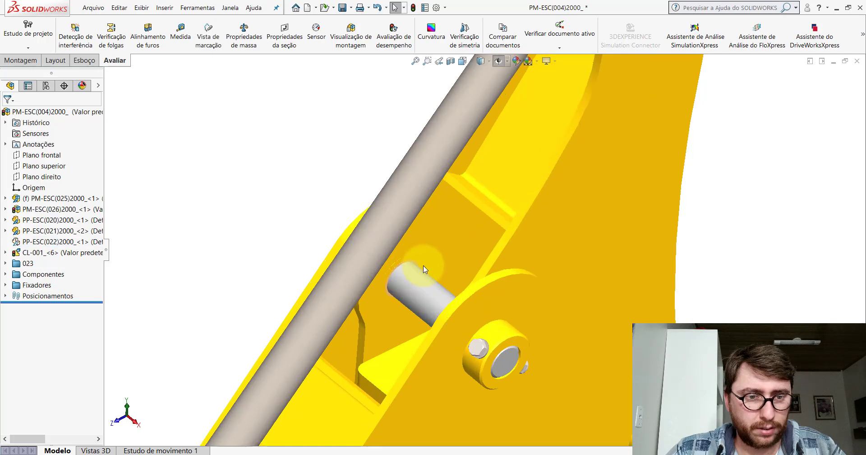
pyautogui.scroll(-2, 427, 270)
pyautogui.scroll(-2, 432, 264)
pyautogui.scroll(-3, 432, 263)
pyautogui.click(416, 247)
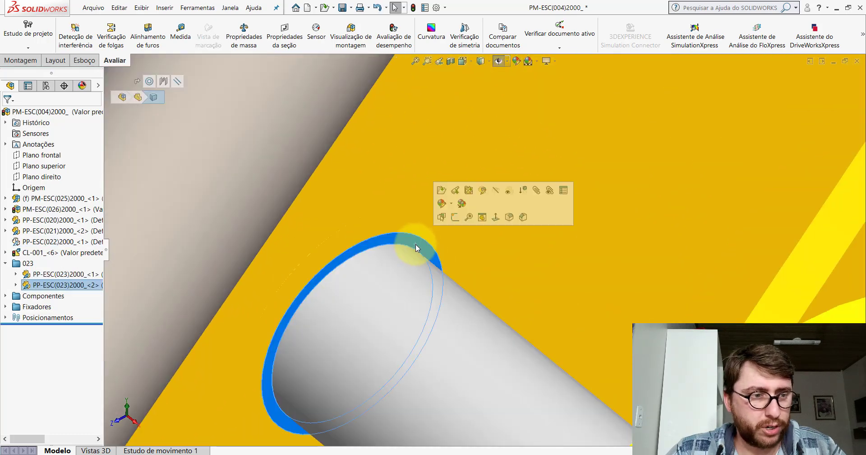
pyautogui.scroll(3, 426, 255)
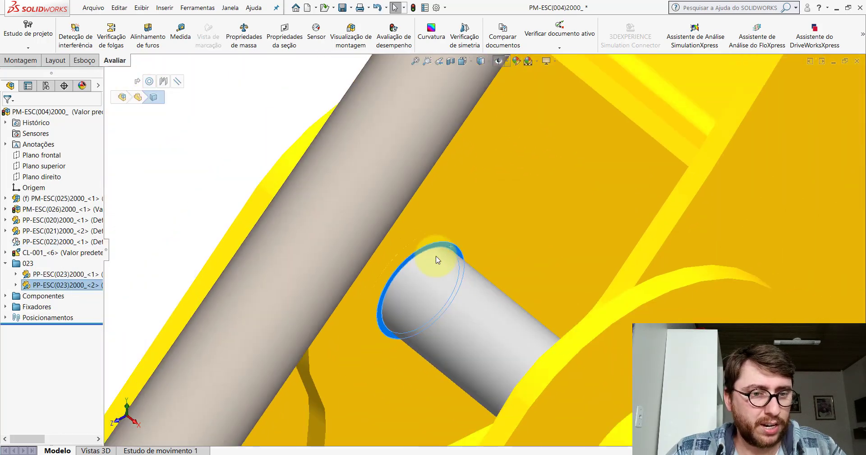
pyautogui.scroll(2, 452, 251)
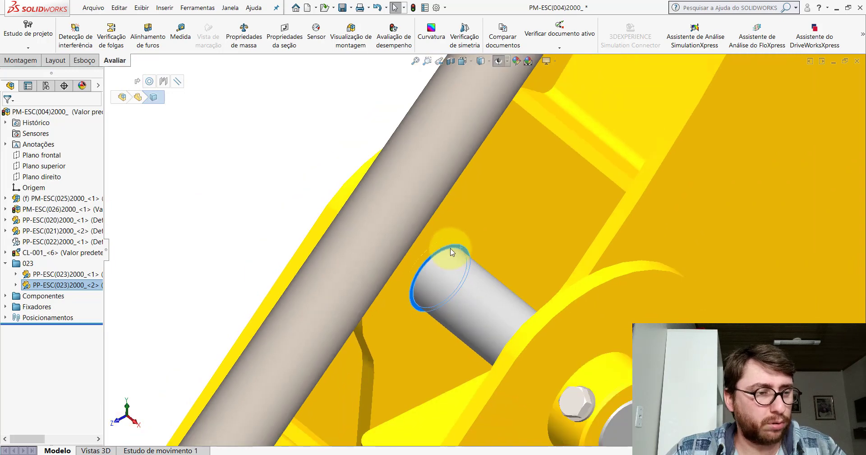
pyautogui.click(213, 243)
pyautogui.click(6, 263)
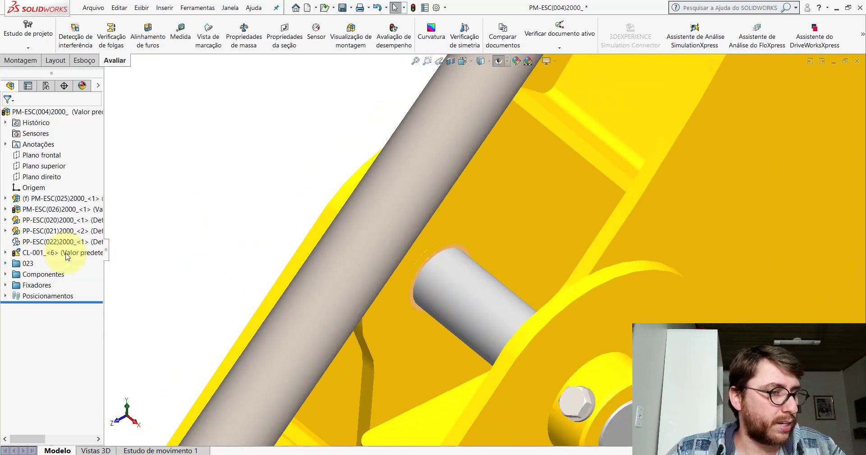
pyautogui.hotkey('ctrl', 'z')
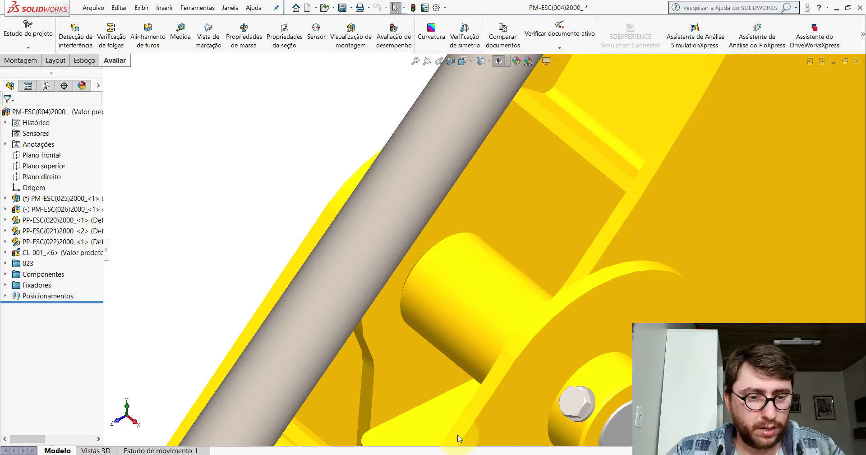
pyautogui.click(537, 426)
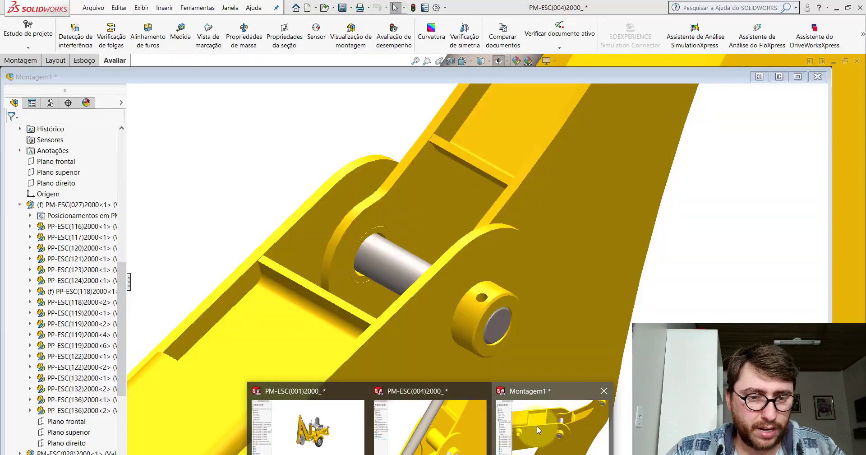
pyautogui.scroll(-5, 460, 234)
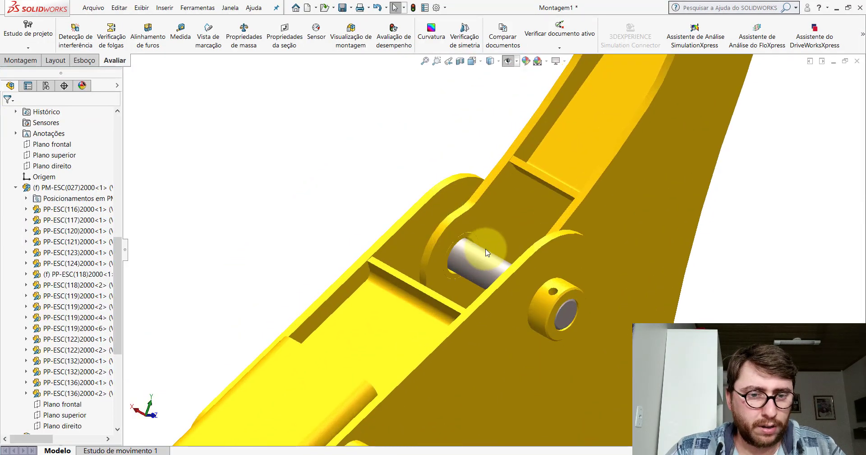
# Isolate the two yellow bushing rings at the pin joint
pyautogui.moveTo(516, 267)
pyautogui.mouseDown(button='middle')
pyautogui.moveTo(529, 288)
pyautogui.moveTo(518, 282)
pyautogui.mouseUp(button='middle')
pyautogui.scroll(-3, 504, 270)
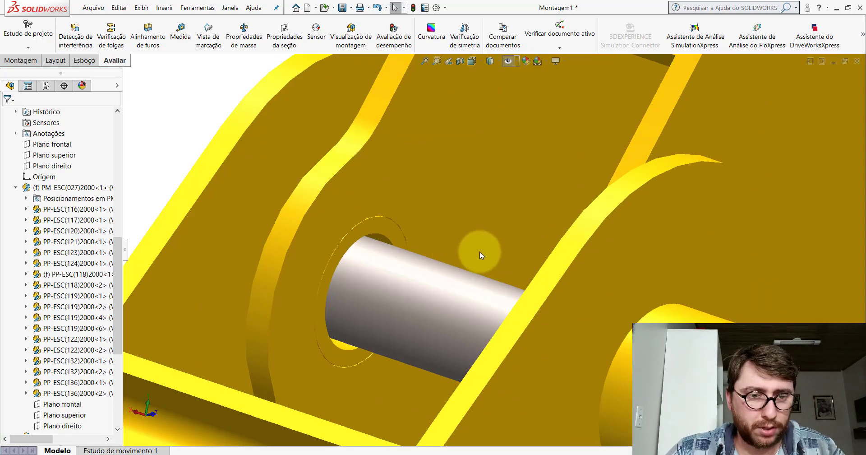
pyautogui.click(389, 225)
pyautogui.moveTo(393, 217); pyautogui.dragTo(523, 247, button='middle')
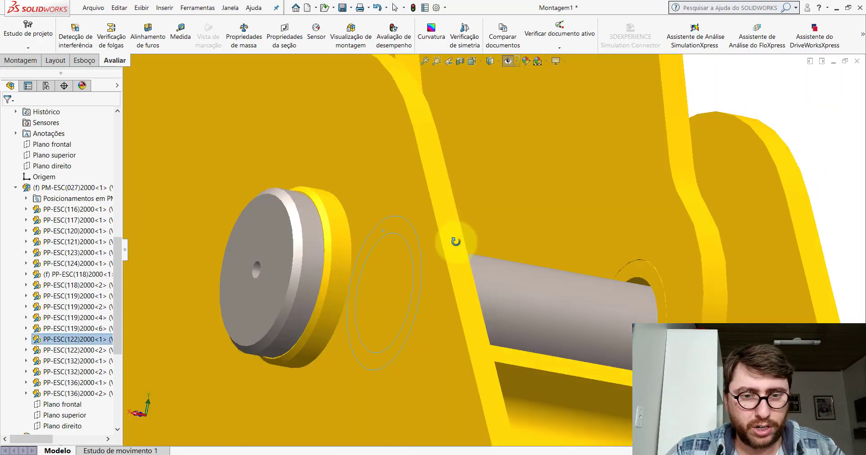
pyautogui.click(479, 221)
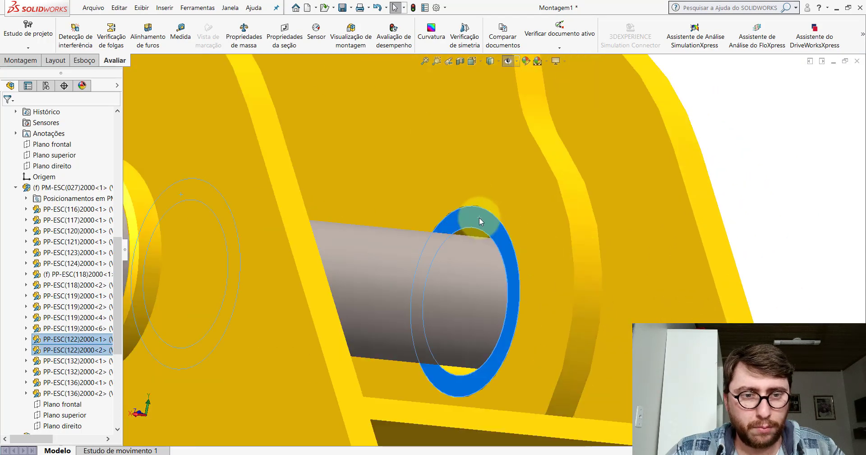
pyautogui.rightClick(479, 221)
pyautogui.click(520, 296)
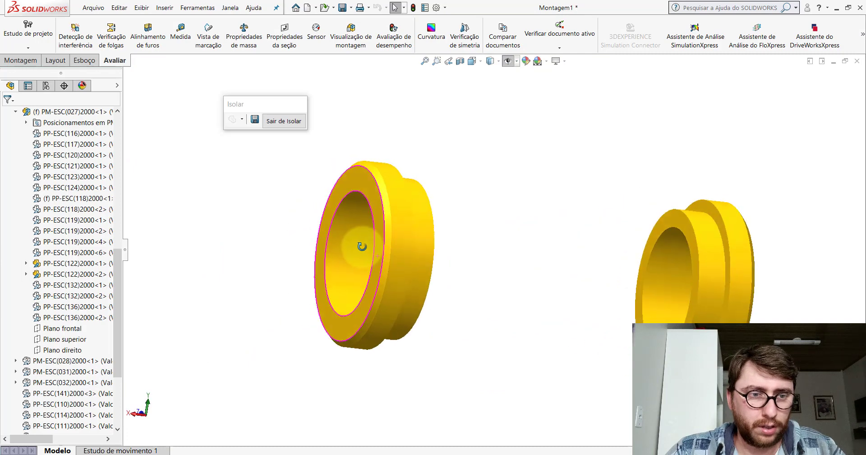
pyautogui.moveTo(383, 263); pyautogui.dragTo(500, 247, button='middle')
# Insert part PP-ESC(023)2000 and place it between the rings
pyautogui.click(31, 62)
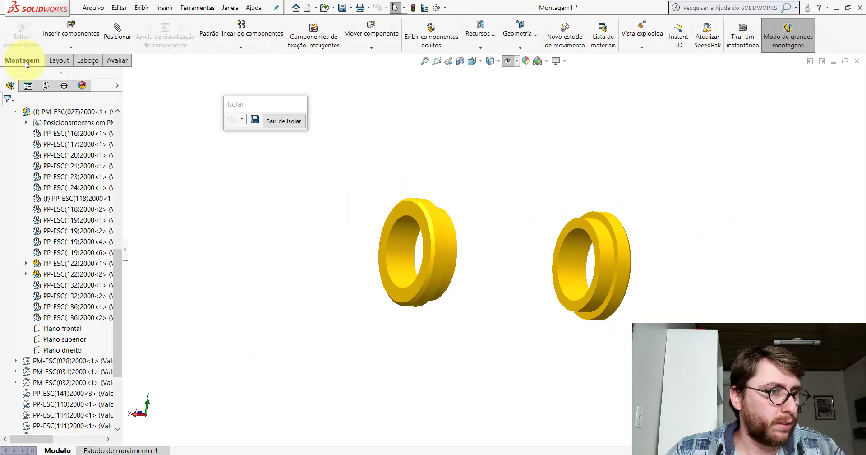
pyautogui.click(60, 30)
pyautogui.click(58, 310)
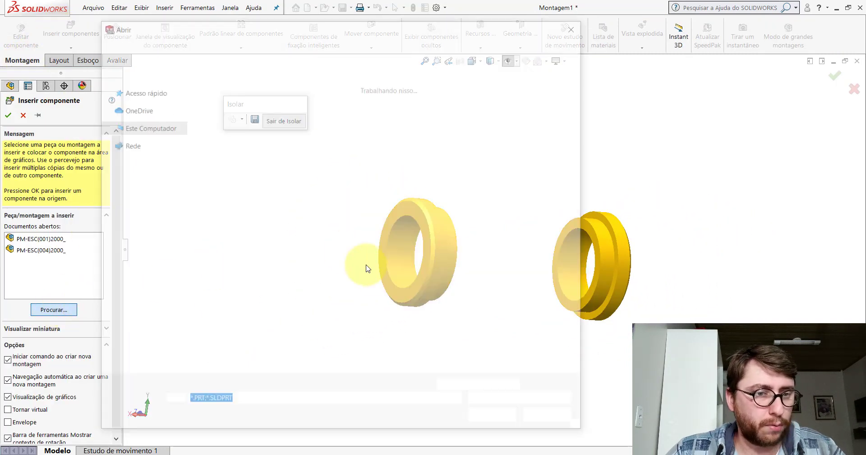
pyautogui.click(538, 386)
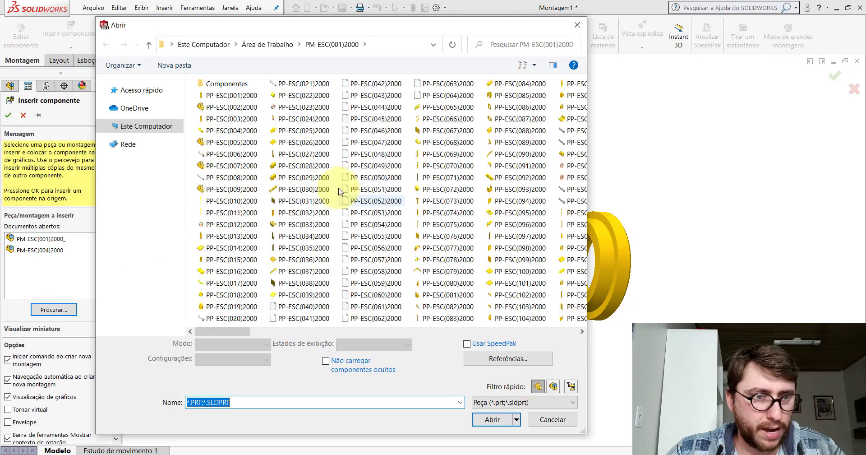
pyautogui.doubleClick(306, 108)
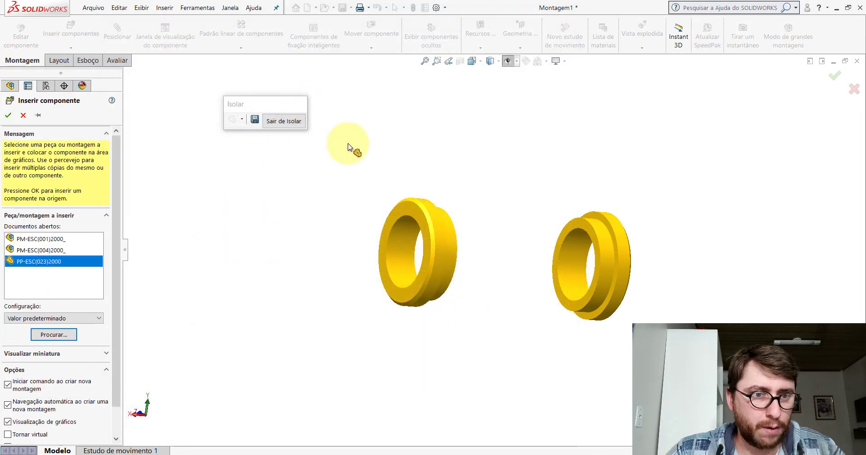
pyautogui.click(477, 219)
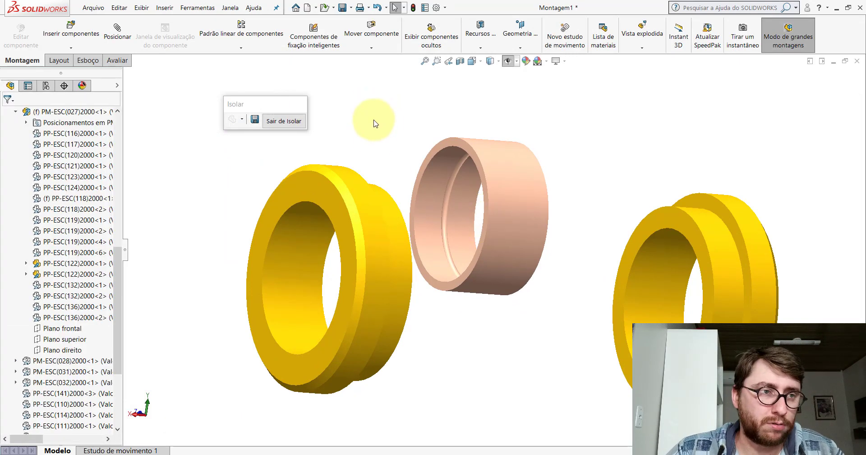
pyautogui.press('z')
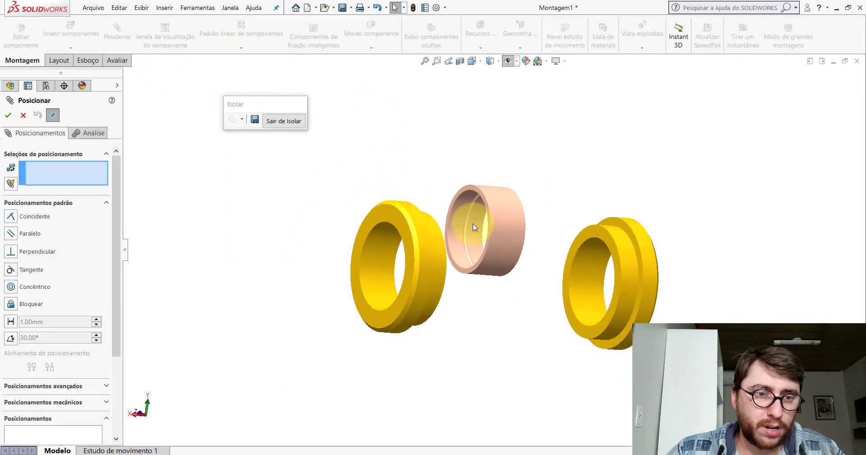
# Mate the bushing concentric with the left ring's bore and coincident with its front face
pyautogui.click(512, 194)
pyautogui.click(369, 260)
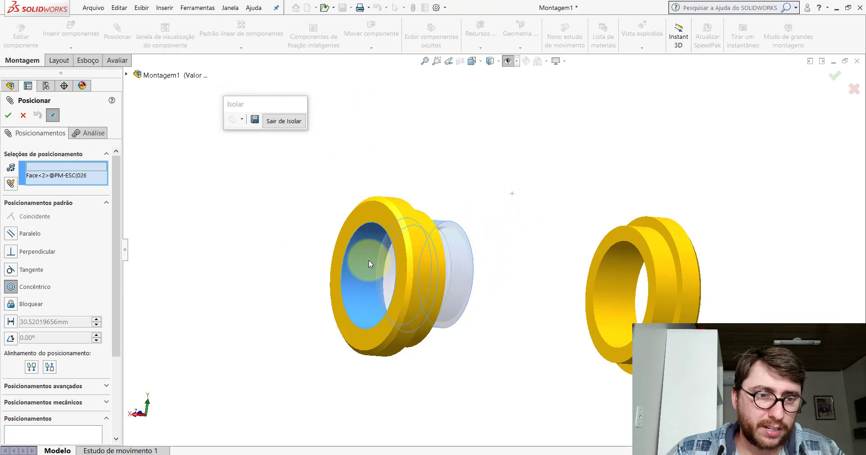
pyautogui.click(356, 276)
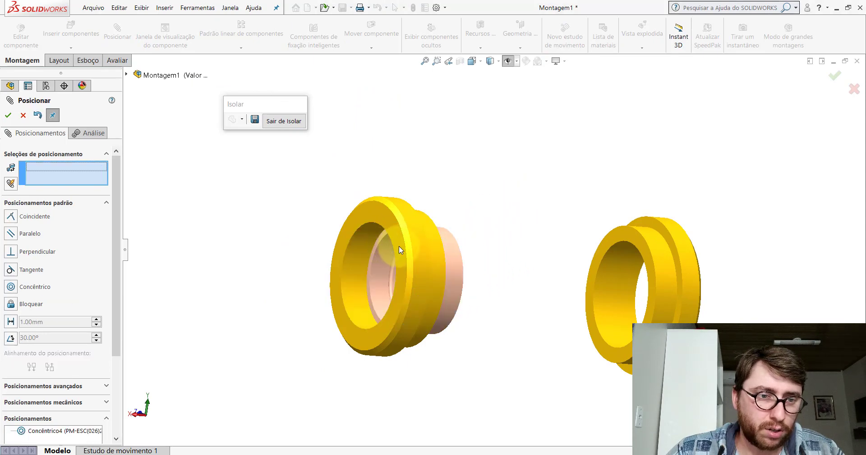
pyautogui.scroll(-4, 397, 225)
pyautogui.click(396, 218)
pyautogui.scroll(2, 407, 210)
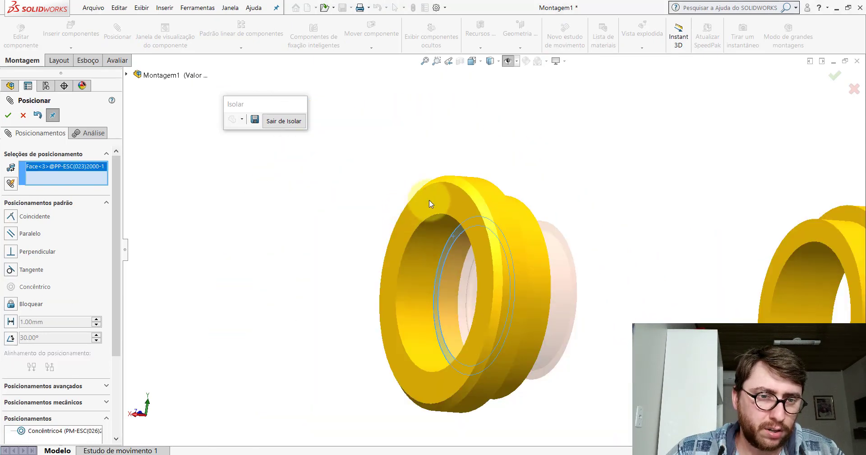
pyautogui.click(429, 199)
pyautogui.click(416, 177)
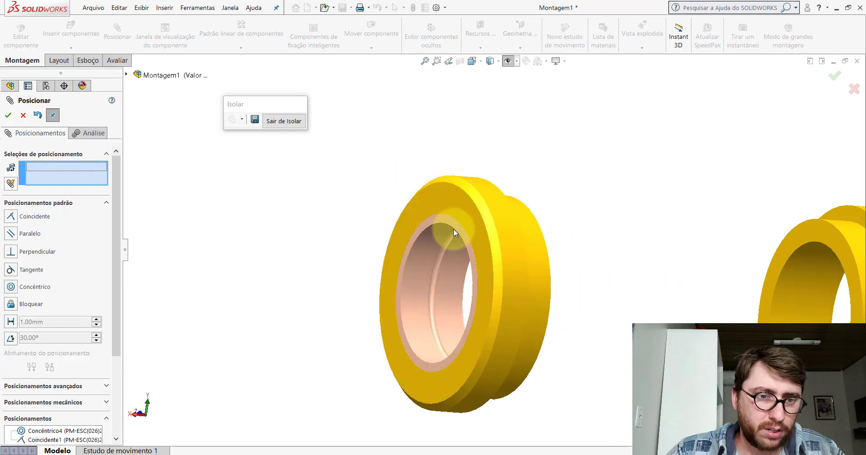
pyautogui.moveTo(453, 228); pyautogui.dragTo(458, 240, button='middle')
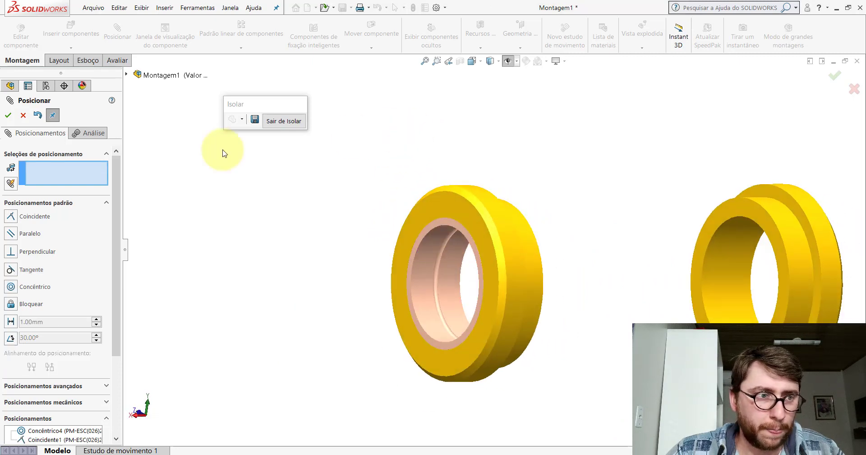
pyautogui.click(7, 115)
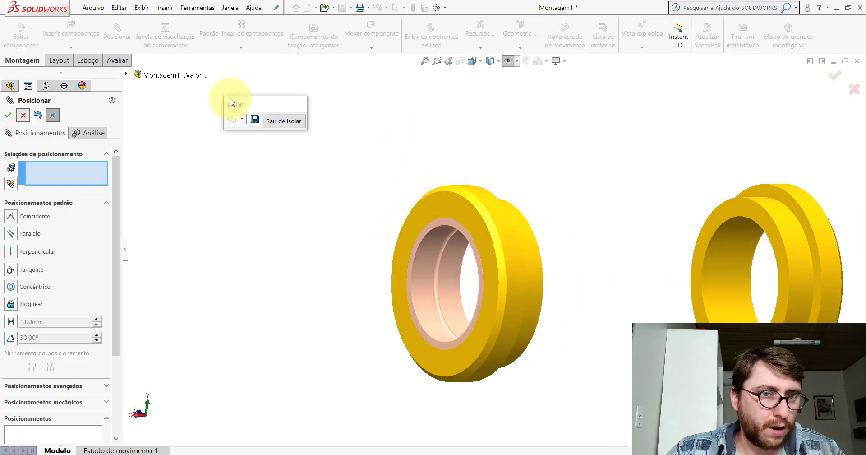
# Show reference planes and mate the bushing's and ring's Plano frontal parallel
pyautogui.click(510, 63)
pyautogui.click(117, 33)
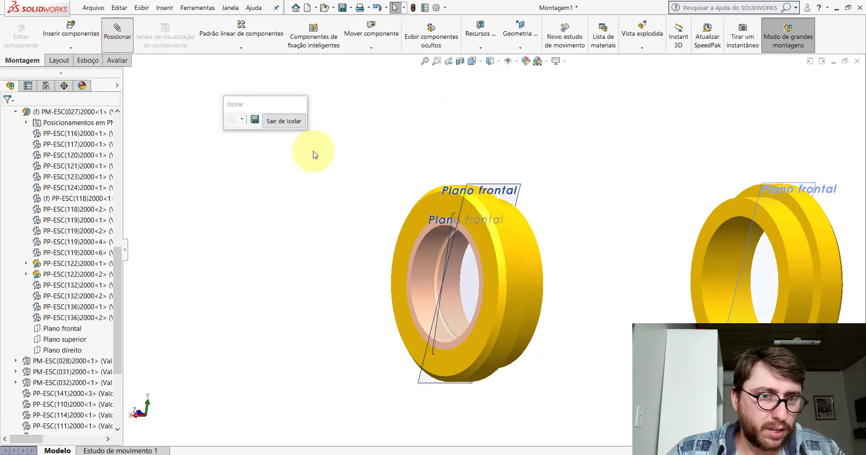
pyautogui.scroll(-5, 464, 232)
pyautogui.click(434, 213)
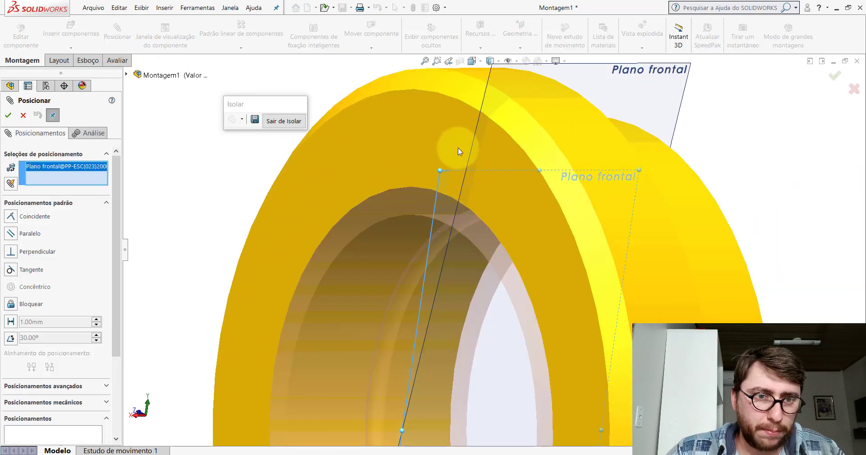
pyautogui.click(473, 140)
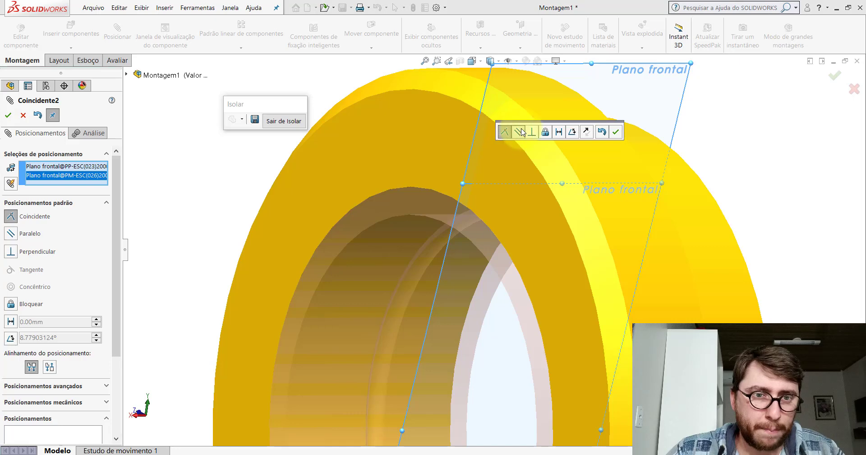
pyautogui.click(518, 132)
pyautogui.click(616, 131)
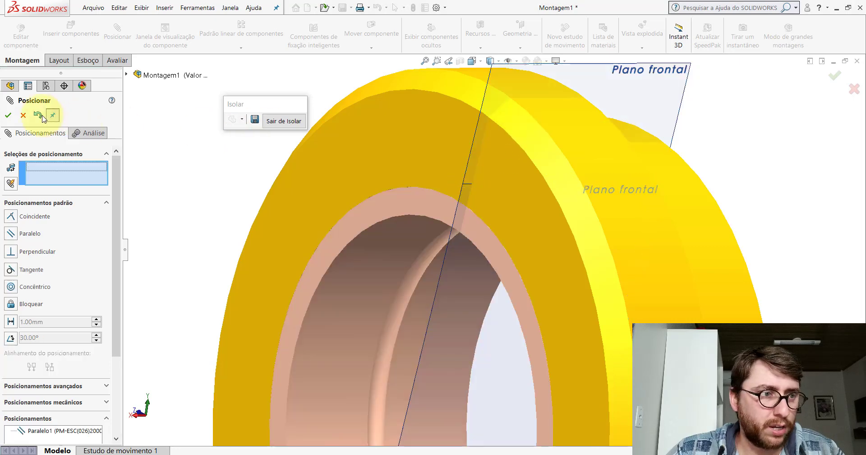
pyautogui.click(8, 115)
# Hide the planes, zoom to both rings, and drag out a second PP-ESC(023)2000 bushing instance
pyautogui.click(508, 62)
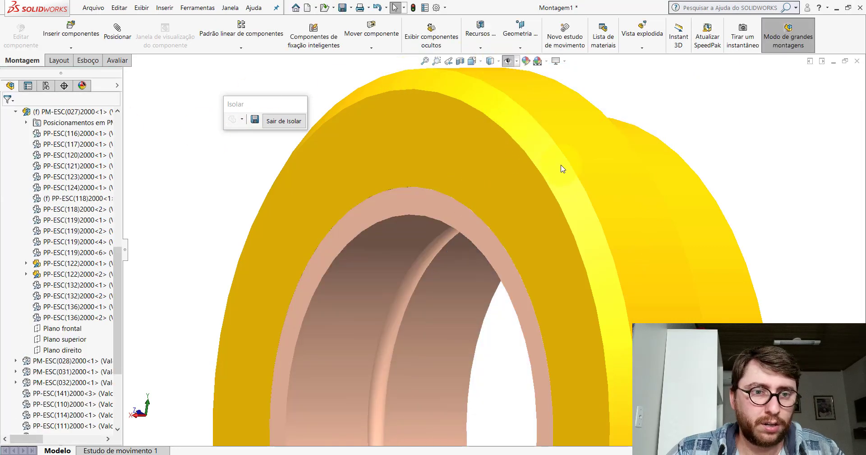
pyautogui.press('f')
pyautogui.scroll(-2, 320, 228)
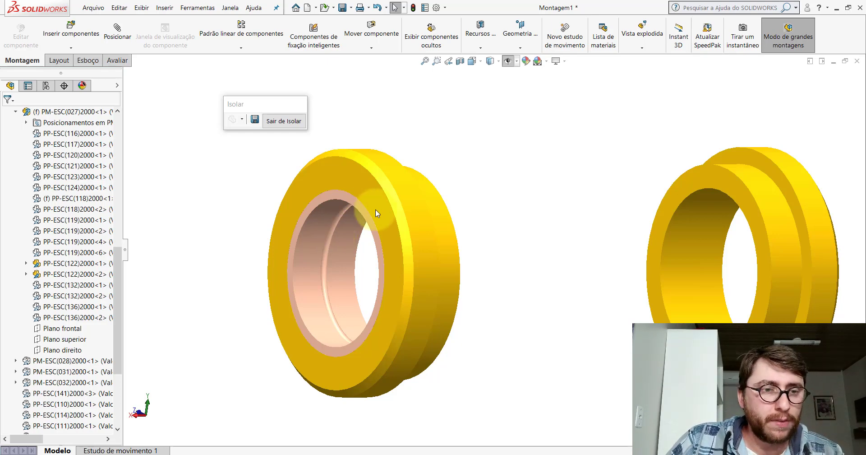
pyautogui.scroll(-2, 356, 203)
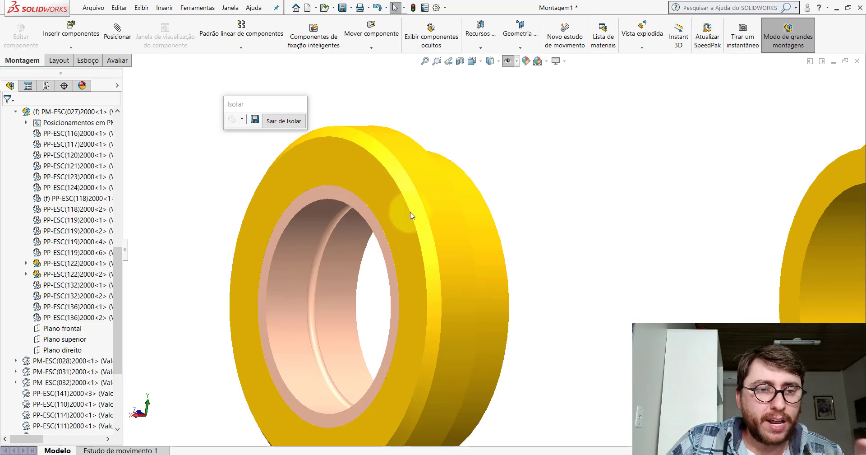
pyautogui.scroll(3, 510, 252)
pyautogui.scroll(1, 549, 295)
pyautogui.scroll(-2, 609, 266)
pyautogui.scroll(1, 595, 276)
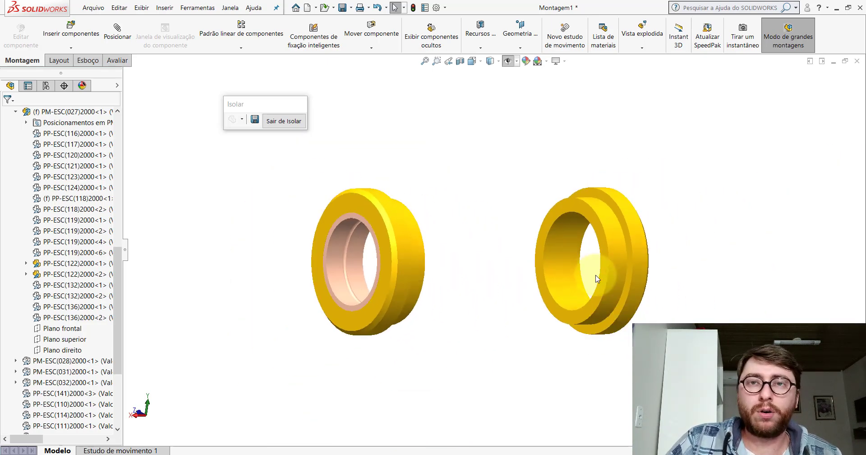
pyautogui.scroll(-2, 580, 284)
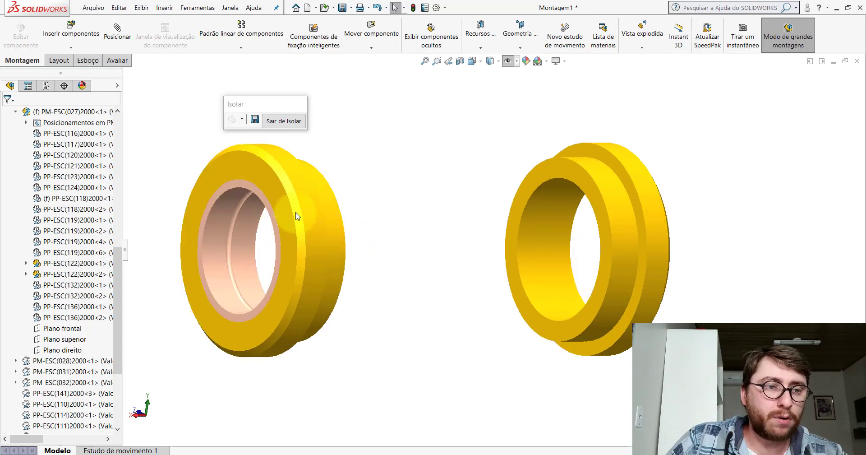
pyautogui.click(326, 219)
pyautogui.click(386, 236)
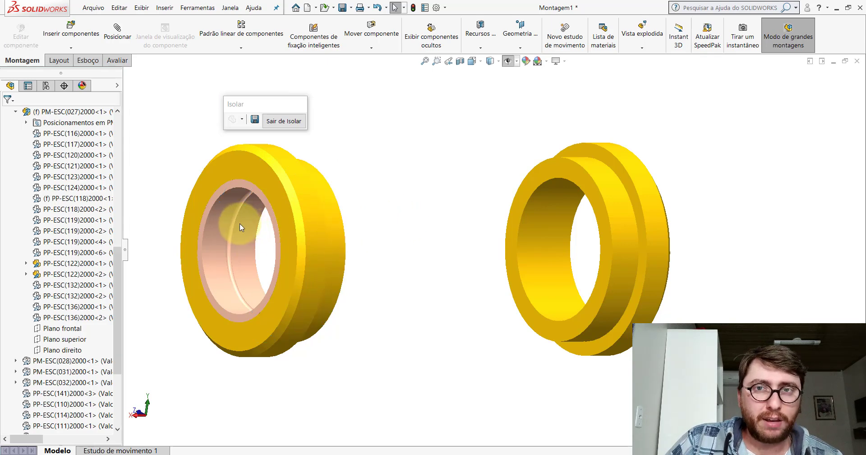
pyautogui.moveTo(240, 224); pyautogui.dragTo(440, 239)
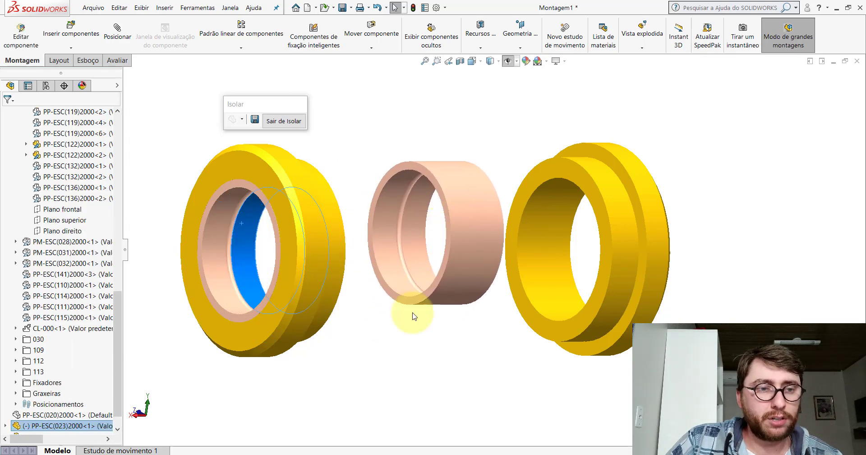
# Mate the second bushing concentric with the right ring's bore and coincident with its front face
pyautogui.moveTo(402, 245)
pyautogui.mouseDown(button='right')
pyautogui.moveTo(612, 252)
pyautogui.moveTo(547, 228)
pyautogui.mouseUp(button='right')
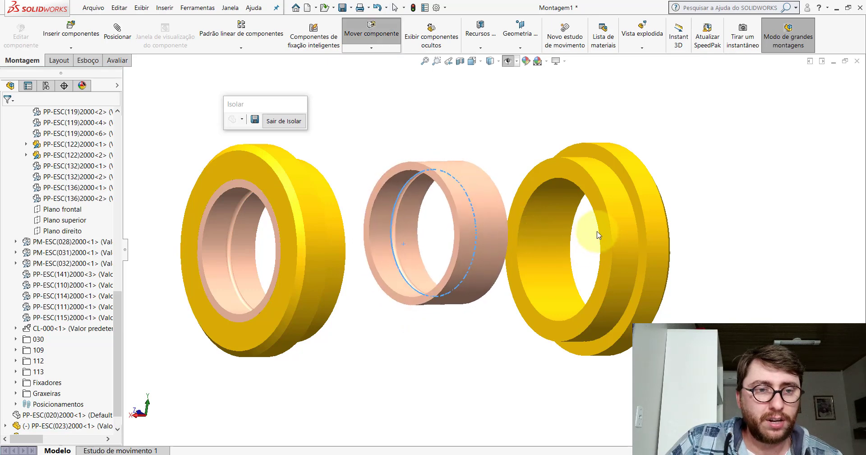
pyautogui.click(126, 45)
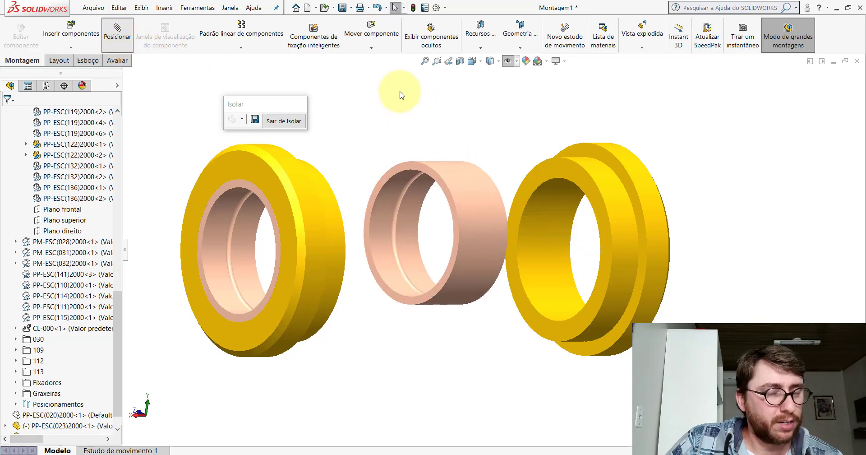
pyautogui.click(465, 177)
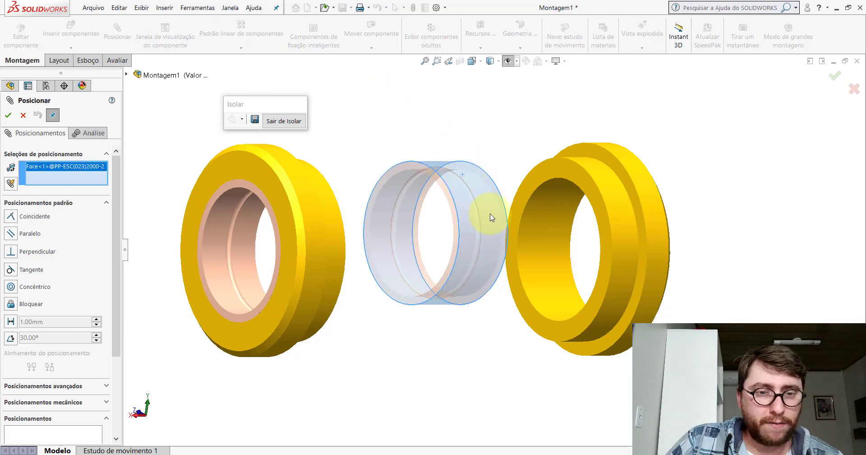
pyautogui.click(538, 215)
pyautogui.click(680, 193)
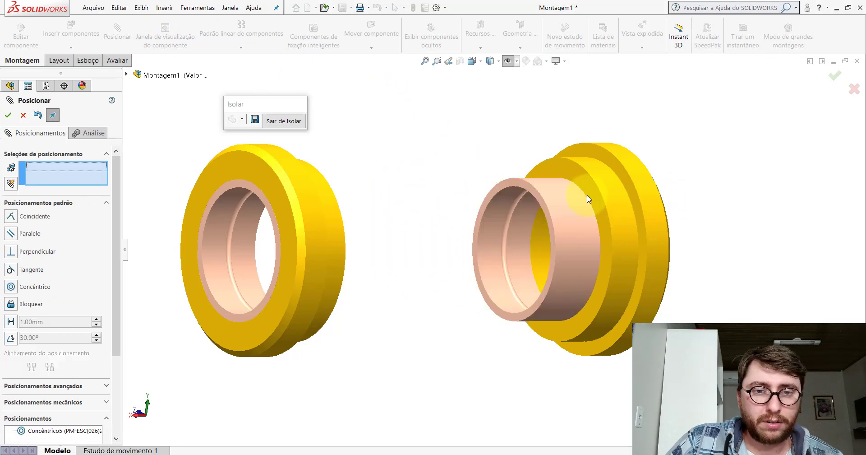
pyautogui.moveTo(586, 192)
pyautogui.mouseDown(button='middle')
pyautogui.moveTo(495, 180)
pyautogui.moveTo(653, 207)
pyautogui.mouseUp(button='middle')
pyautogui.scroll(-5, 652, 207)
pyautogui.click(556, 186)
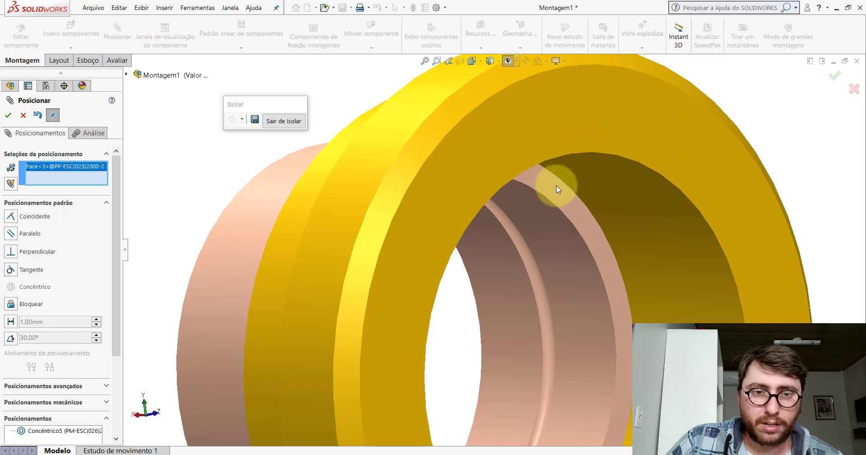
pyautogui.scroll(5, 557, 185)
pyautogui.click(532, 208)
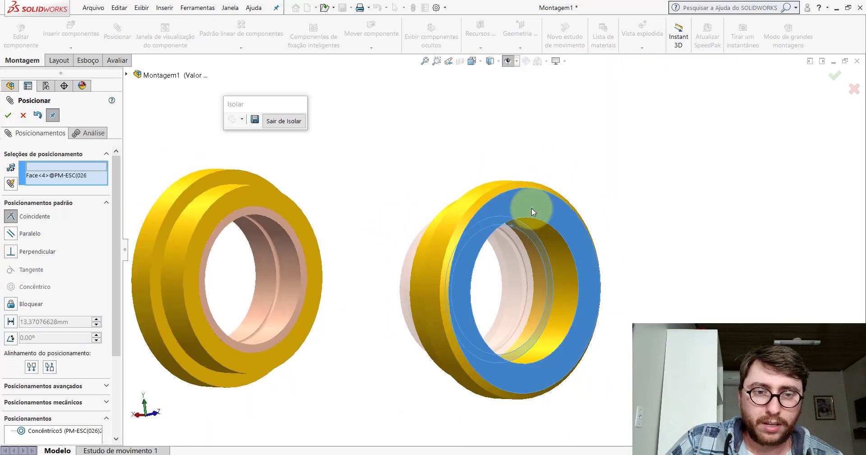
pyautogui.click(659, 189)
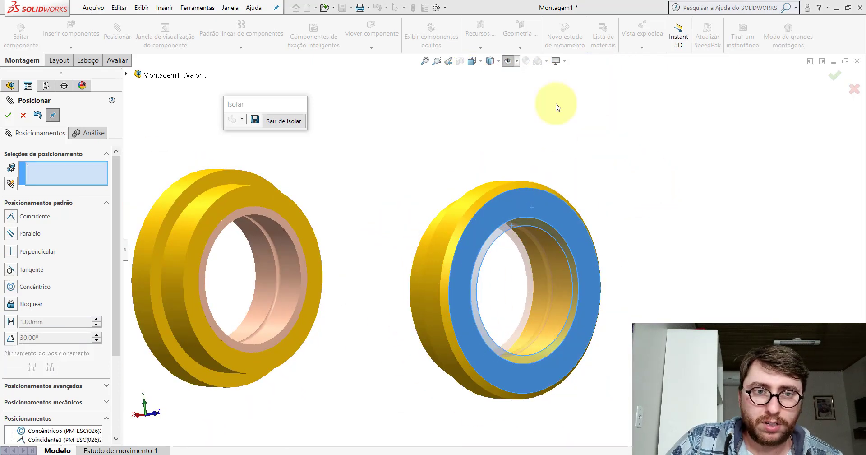
# Show reference planes and mate the bushing's Plano frontal parallel to the arm's front plane
pyautogui.click(508, 61)
pyautogui.click(542, 233)
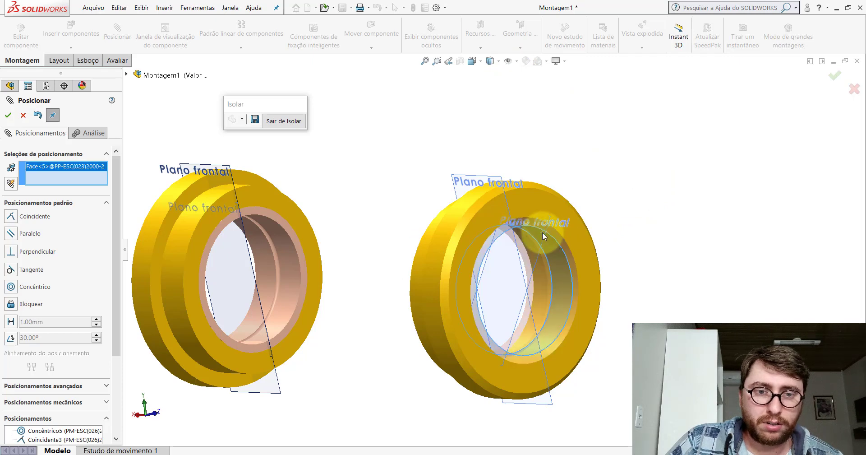
pyautogui.press('Escape')
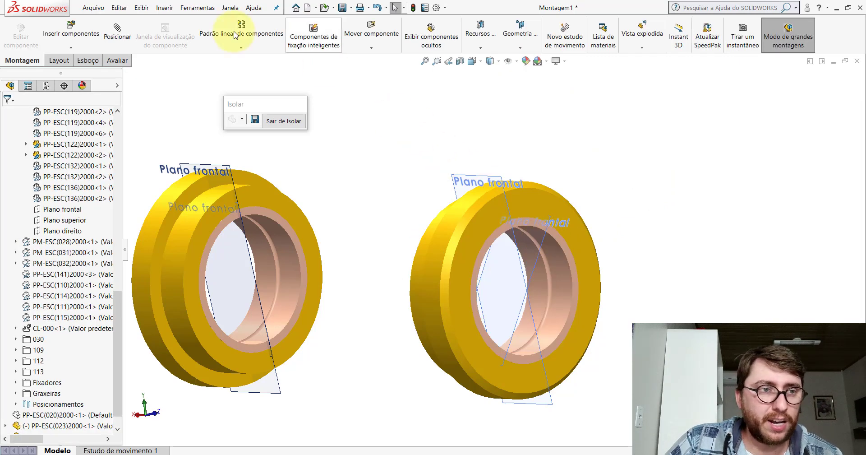
pyautogui.scroll(-3, 541, 221)
pyautogui.scroll(-2, 540, 222)
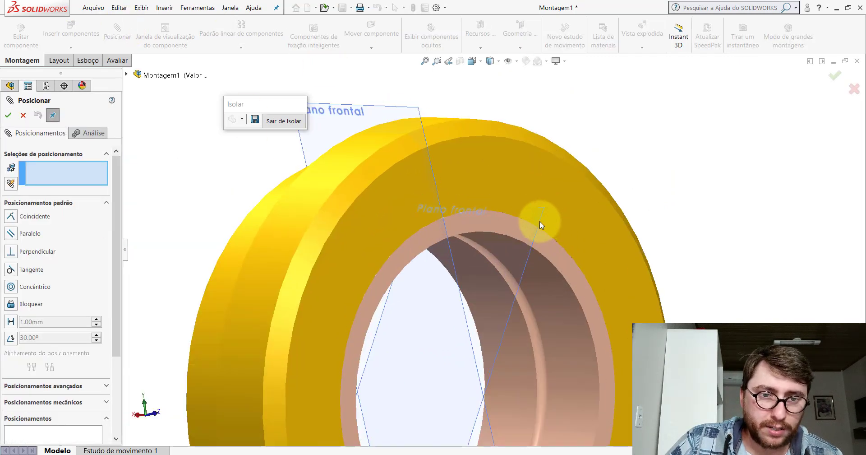
pyautogui.click(539, 221)
pyautogui.click(423, 129)
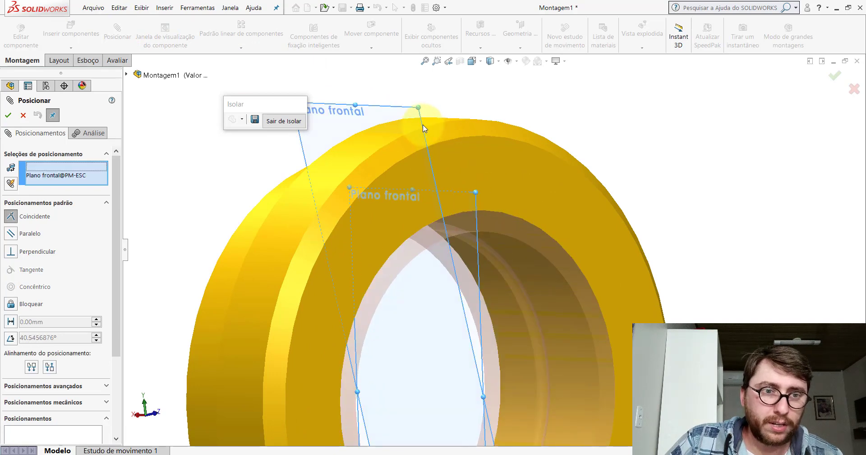
pyautogui.click(314, 112)
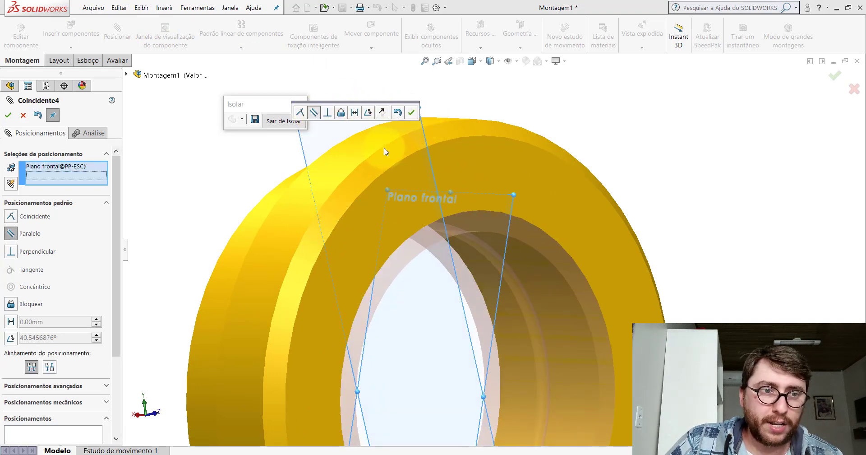
pyautogui.click(411, 112)
pyautogui.click(8, 114)
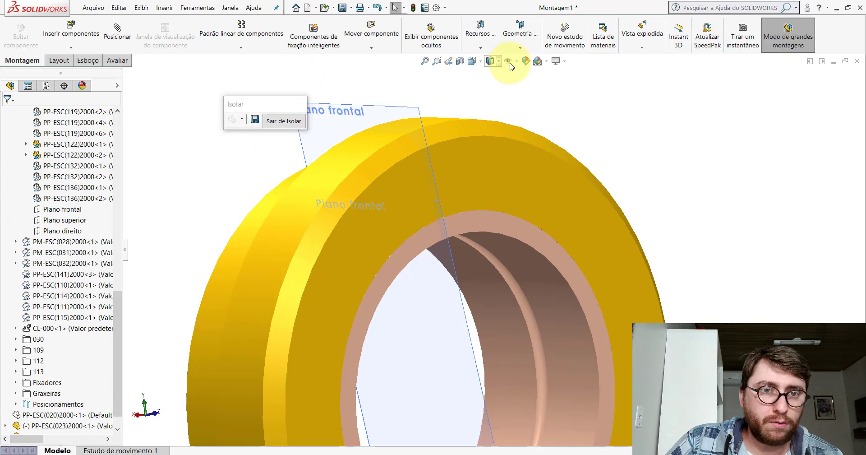
pyautogui.scroll(3, 480, 151)
# Measure the bushing bore at 31 mm diameter, then exit isolation to show all of Montagem1
pyautogui.scroll(3, 485, 244)
pyautogui.moveTo(485, 242)
pyautogui.mouseDown(button='middle')
pyautogui.moveTo(549, 251)
pyautogui.moveTo(429, 185)
pyautogui.mouseUp(button='middle')
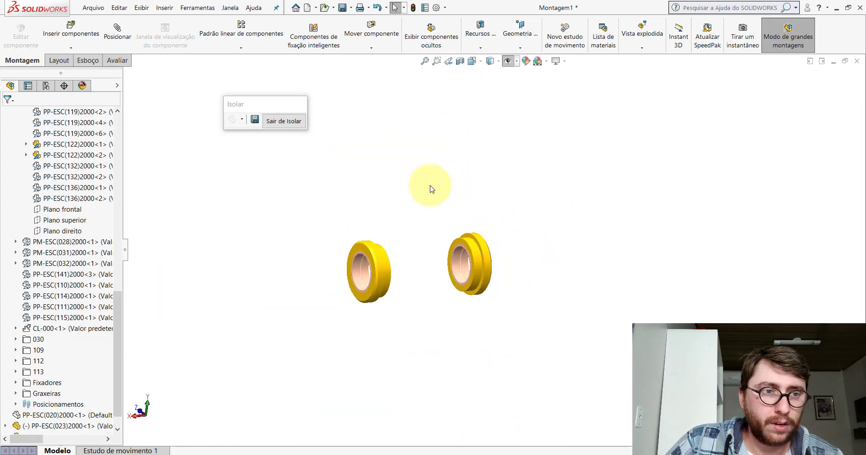
pyautogui.click(118, 60)
pyautogui.click(180, 34)
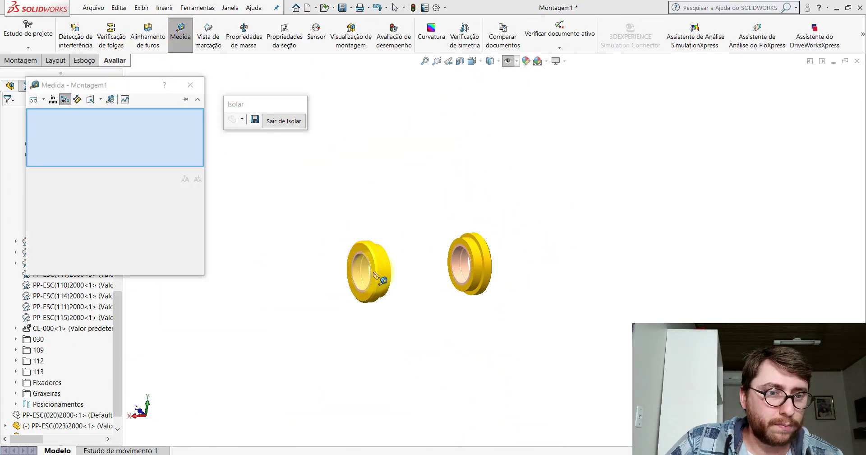
pyautogui.scroll(-5, 405, 235)
pyautogui.click(393, 222)
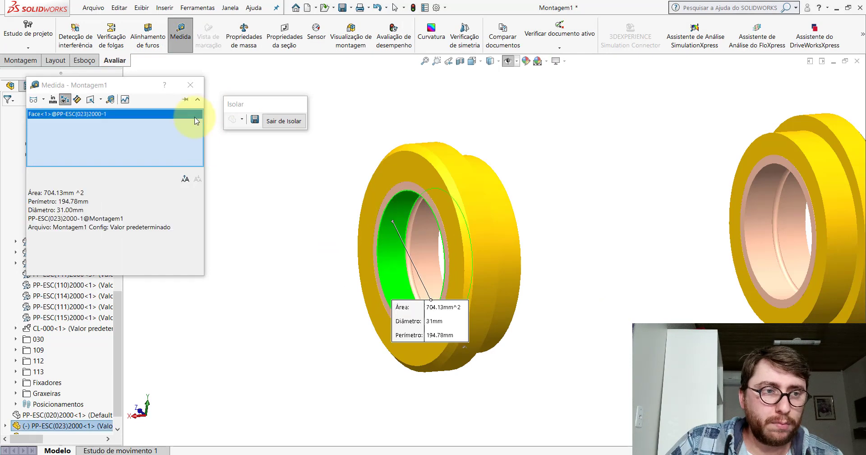
pyautogui.click(195, 88)
pyautogui.click(283, 122)
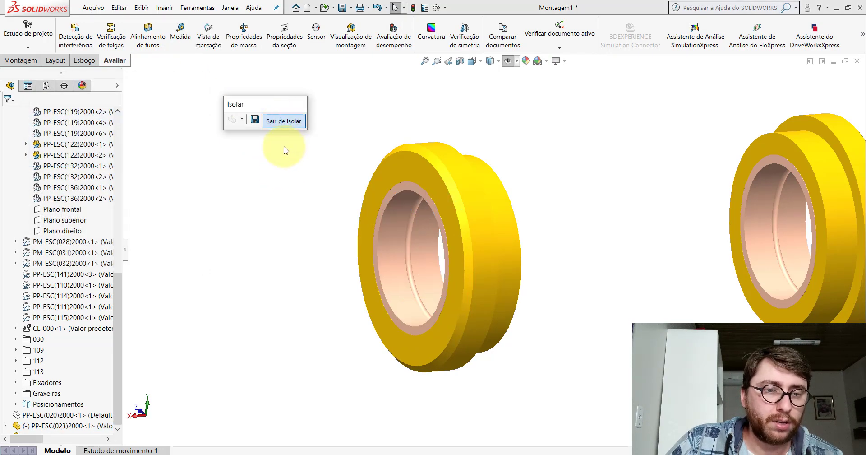
pyautogui.moveTo(475, 236)
pyautogui.mouseDown(button='middle')
pyautogui.moveTo(488, 259)
pyautogui.moveTo(459, 233)
pyautogui.moveTo(406, 228)
pyautogui.moveTo(449, 217)
pyautogui.moveTo(594, 230)
pyautogui.moveTo(589, 254)
pyautogui.mouseUp(button='middle')
# Turn on reference plane display and zoom in on the pin joint
pyautogui.scroll(5, 589, 254)
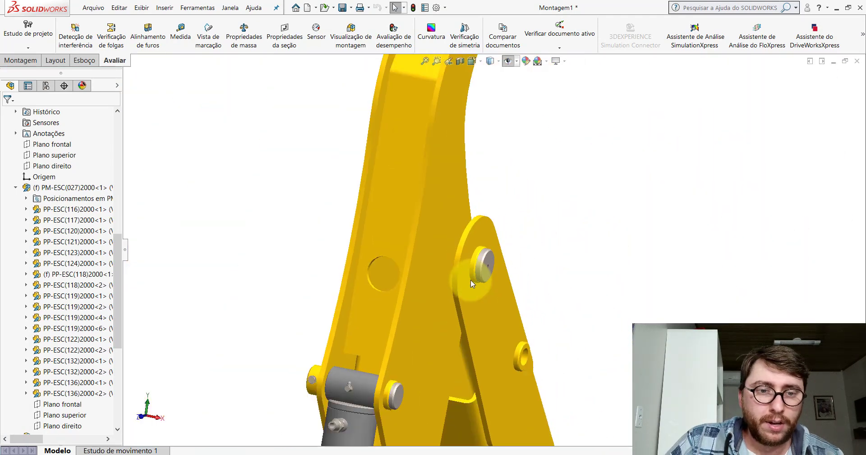
pyautogui.scroll(-2, 453, 216)
pyautogui.scroll(-3, 454, 216)
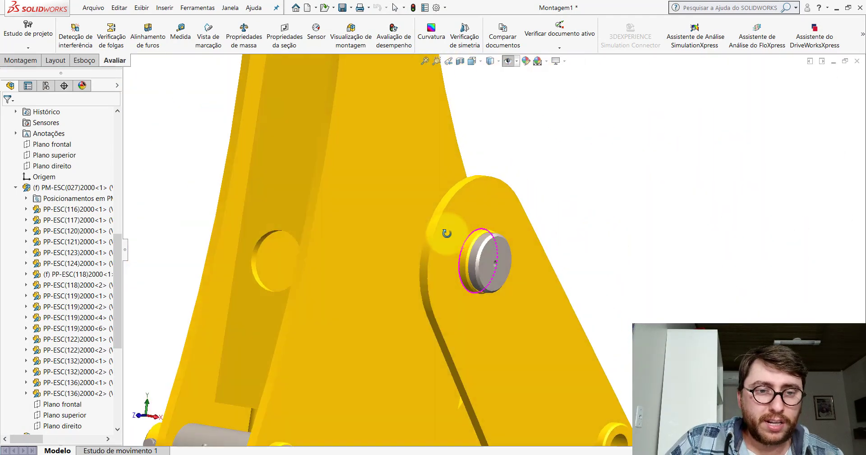
pyautogui.click(508, 61)
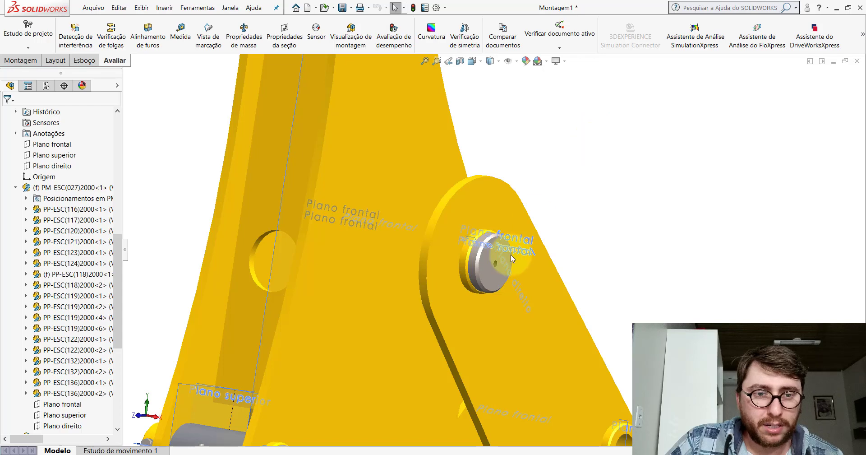
pyautogui.scroll(-1, 489, 252)
pyautogui.scroll(-3, 479, 239)
pyautogui.scroll(-1, 471, 231)
pyautogui.scroll(-2, 465, 219)
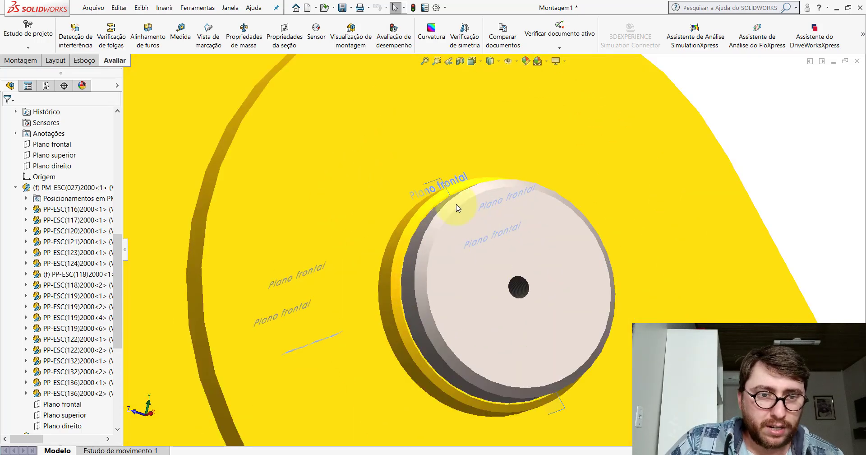
# Section the assembly along the Plano frontal through the pin joint, redoing a cancelled first attempt
pyautogui.click(440, 174)
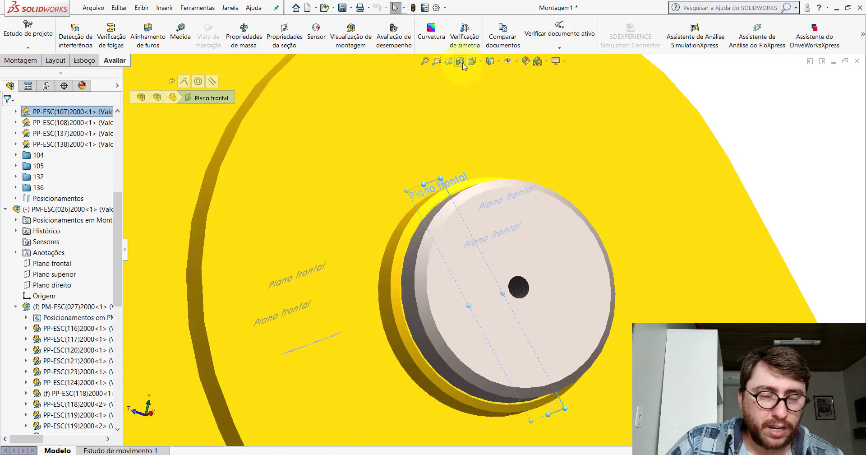
pyautogui.click(463, 64)
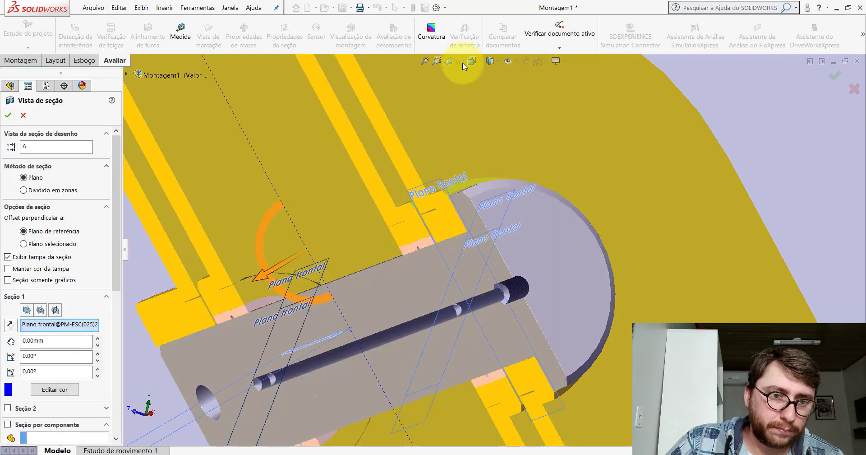
pyautogui.click(19, 116)
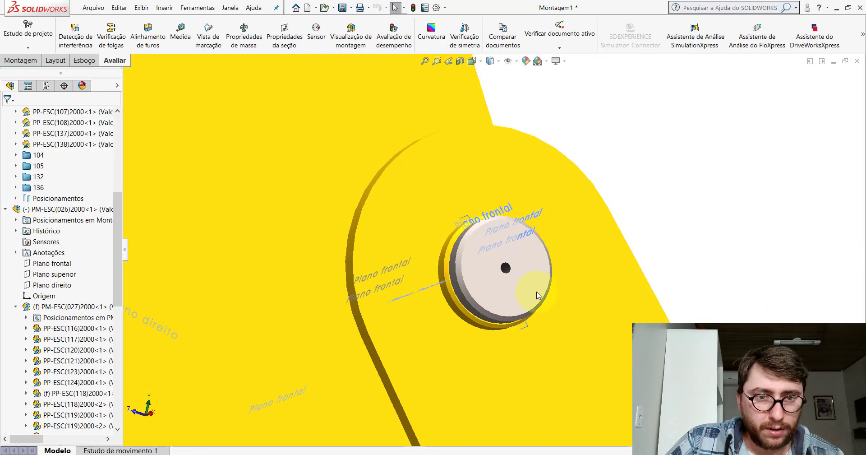
pyautogui.moveTo(537, 296); pyautogui.dragTo(459, 329, button='middle')
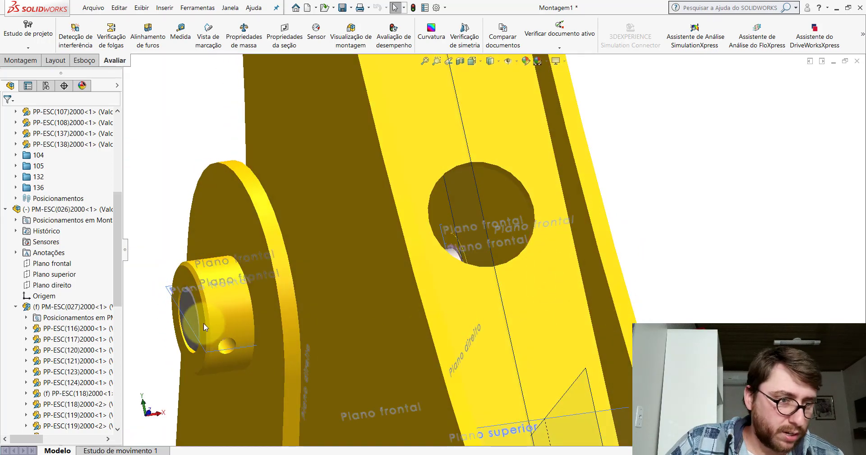
pyautogui.click(181, 313)
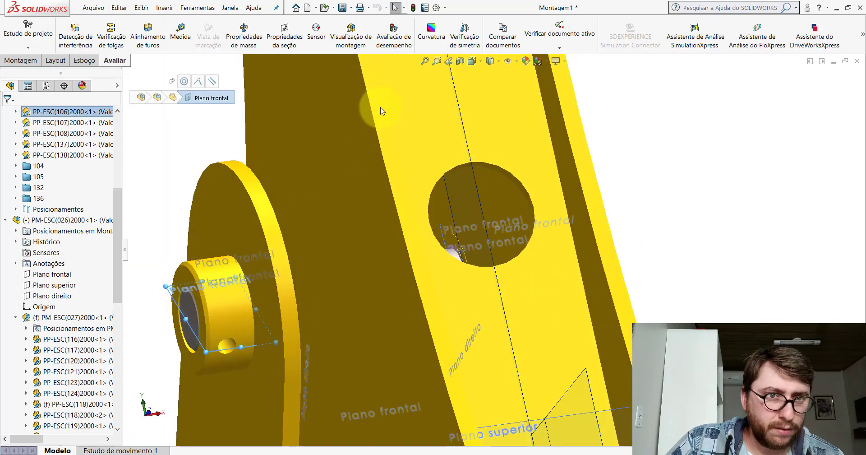
pyautogui.click(460, 62)
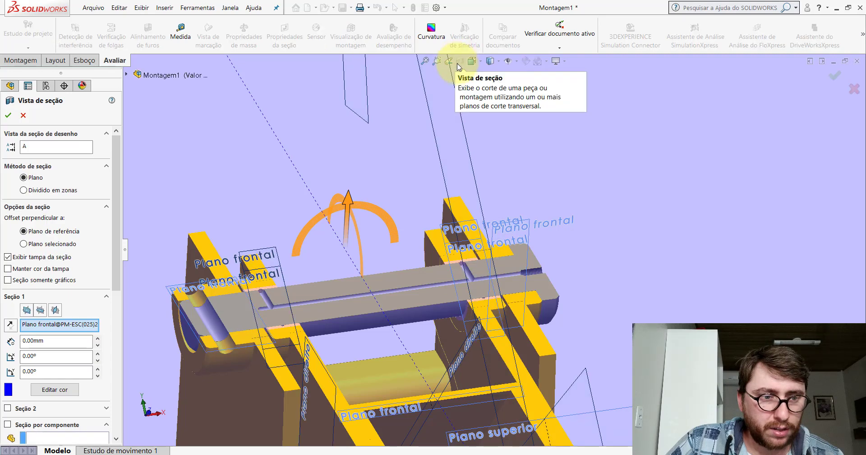
# Accept the section view, hide the reference planes and turn to a front-on view of the cut pin
pyautogui.click(6, 116)
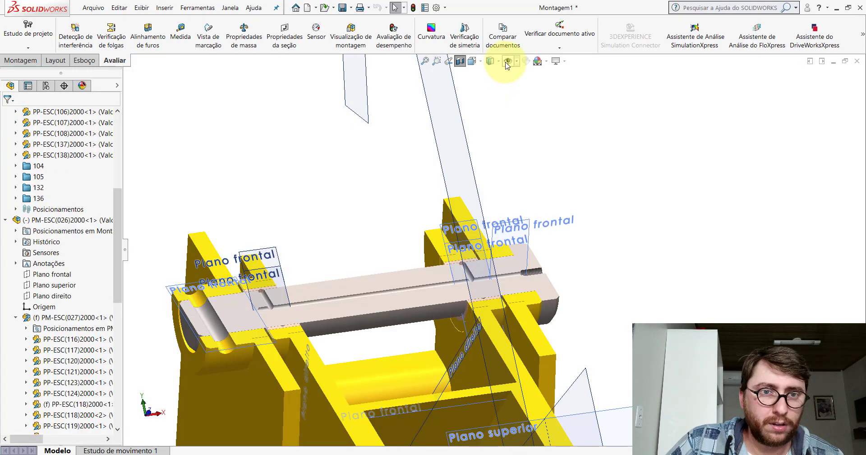
pyautogui.click(508, 62)
pyautogui.scroll(3, 445, 293)
pyautogui.scroll(-3, 444, 294)
pyautogui.moveTo(451, 265); pyautogui.dragTo(453, 375, button='middle')
# Zoom in and out over the pin's internal grease holes and threaded end
pyautogui.scroll(-3, 551, 290)
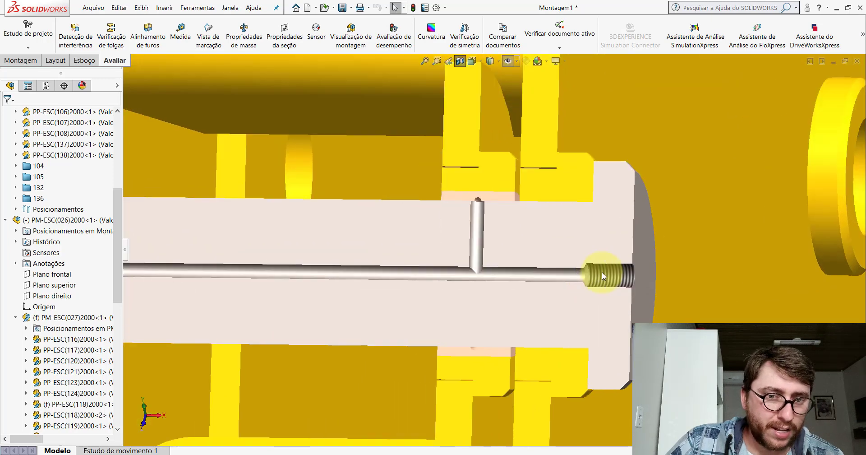
pyautogui.scroll(3, 566, 275)
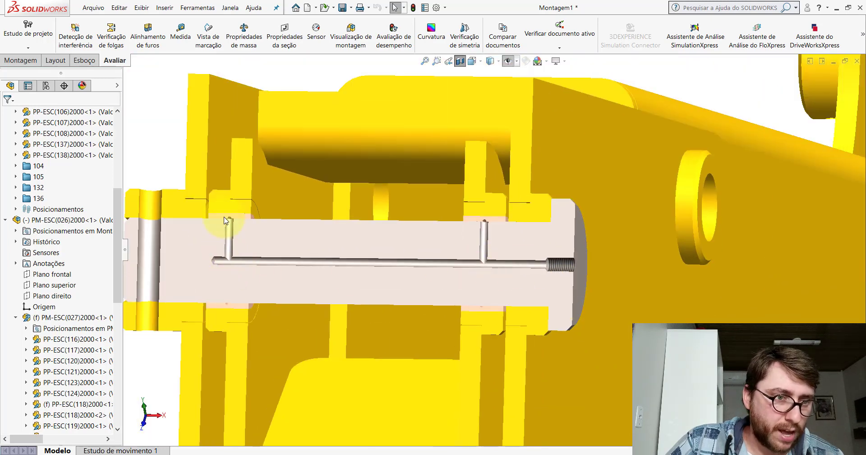
pyautogui.scroll(-2, 549, 270)
pyautogui.scroll(-1, 546, 270)
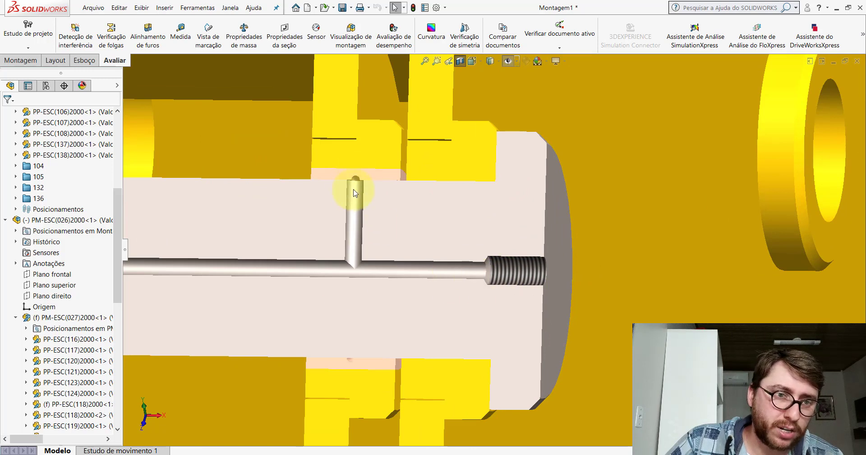
pyautogui.scroll(2, 361, 197)
pyautogui.scroll(1, 379, 221)
pyautogui.scroll(-1, 445, 238)
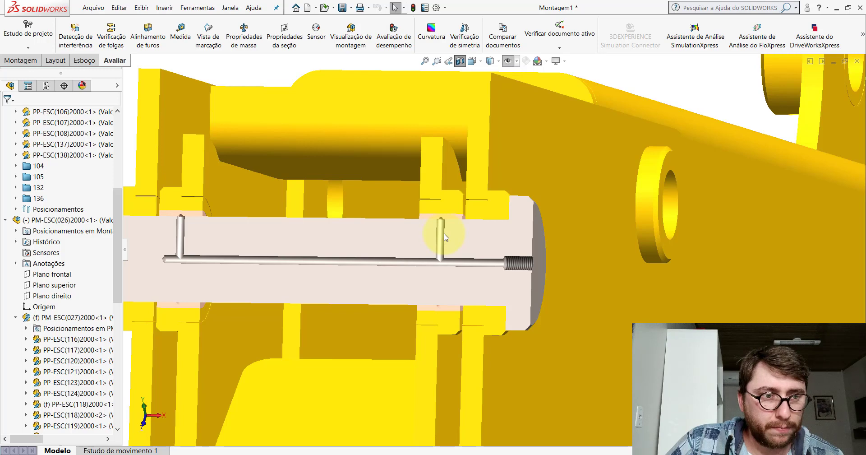
pyautogui.scroll(-1, 443, 234)
pyautogui.scroll(-2, 448, 194)
pyautogui.scroll(-2, 438, 190)
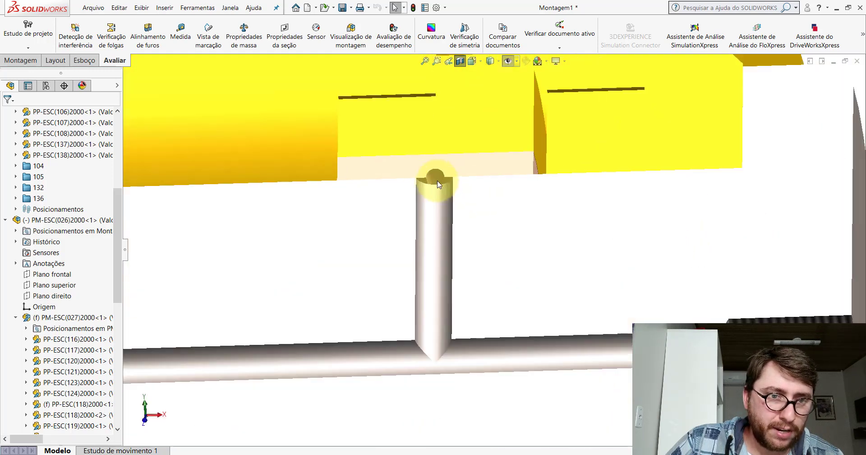
pyautogui.scroll(3, 438, 190)
pyautogui.scroll(2, 433, 216)
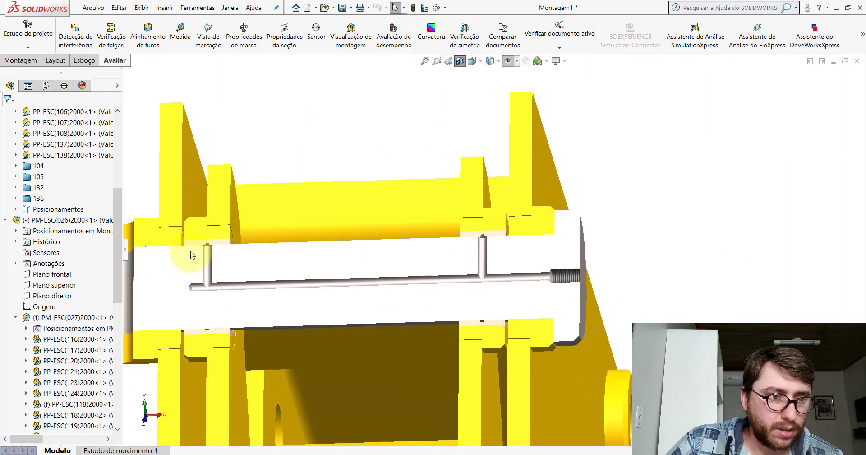
pyautogui.scroll(1, 215, 254)
pyautogui.scroll(1, 218, 248)
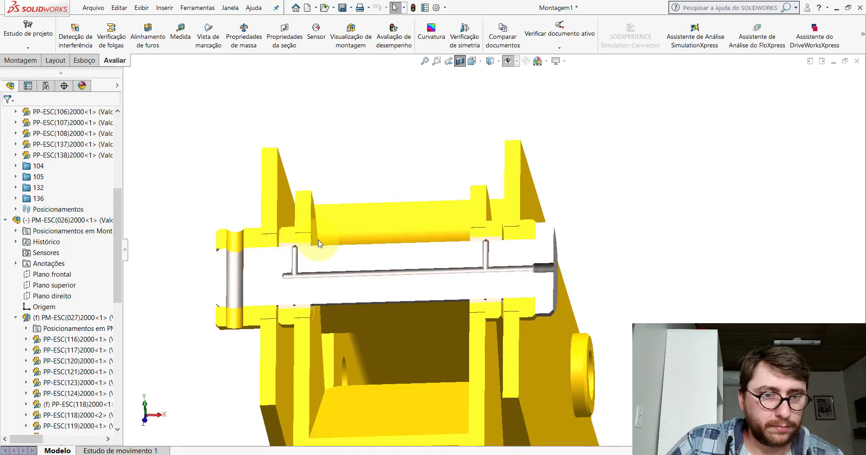
pyautogui.scroll(-3, 323, 252)
pyautogui.scroll(-2, 318, 253)
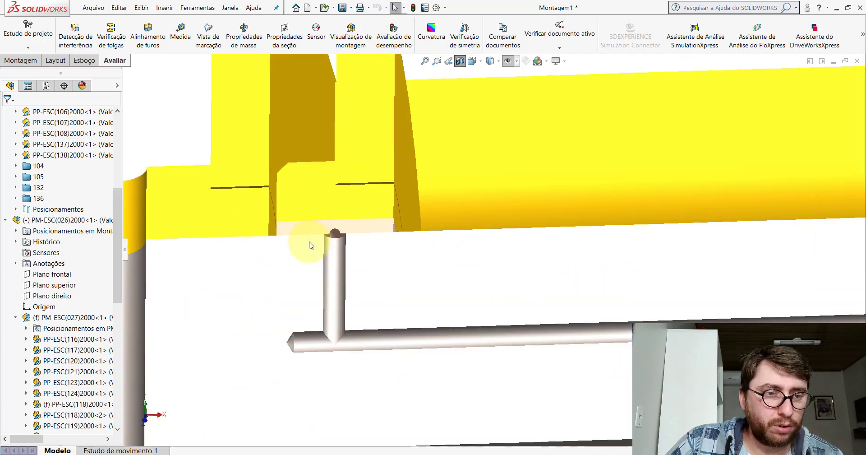
pyautogui.scroll(5, 464, 261)
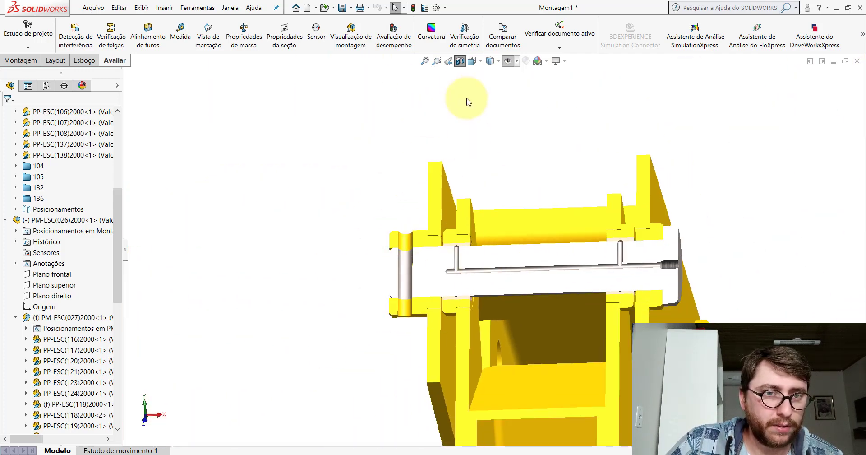
pyautogui.scroll(-4, 457, 240)
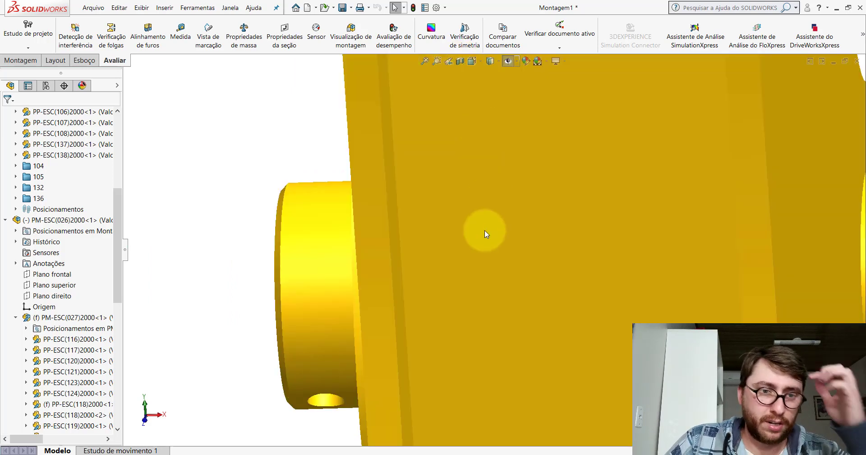
# Orbit and zoom out to view the whole yellow arm
pyautogui.moveTo(483, 232); pyautogui.dragTo(661, 235, button='middle')
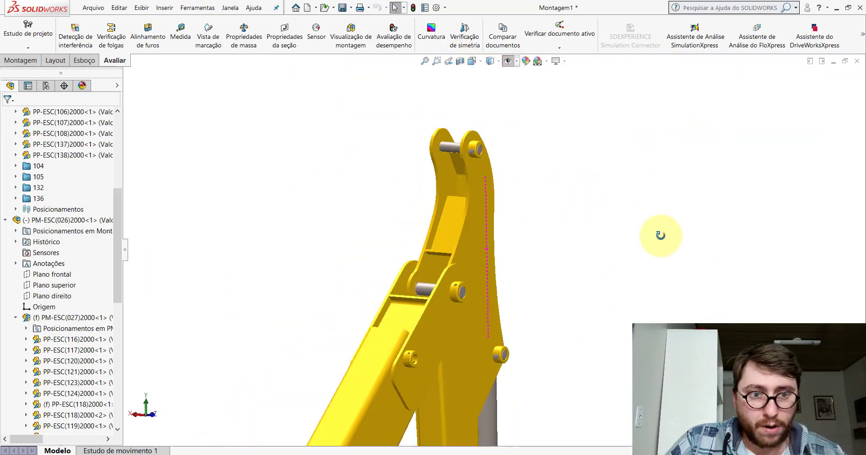
pyautogui.scroll(-5, 551, 281)
pyautogui.scroll(-3, 430, 281)
# Check the cylinder in the PM-ESC(004)2000_ window, then switch back to Montagem1
pyautogui.click(428, 285)
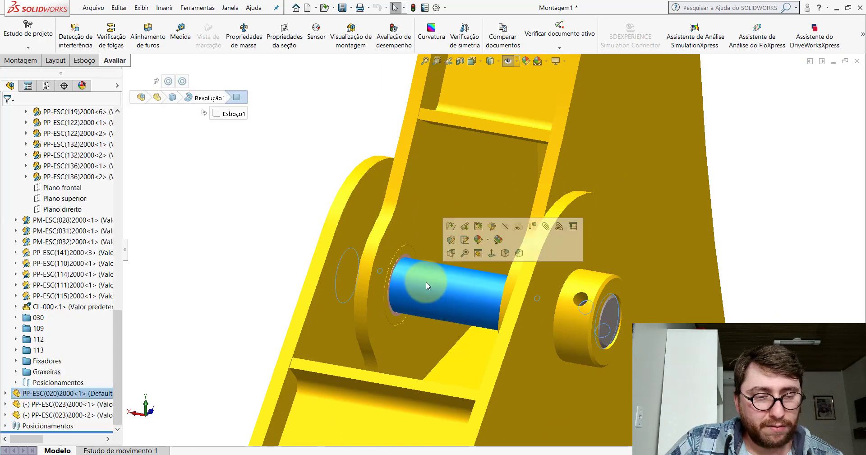
pyautogui.scroll(5, 428, 285)
pyautogui.click(368, 240)
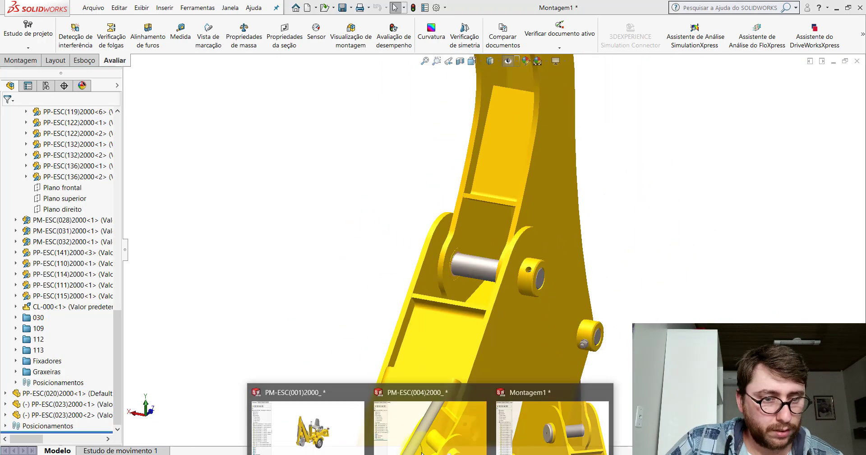
pyautogui.click(422, 453)
pyautogui.click(466, 271)
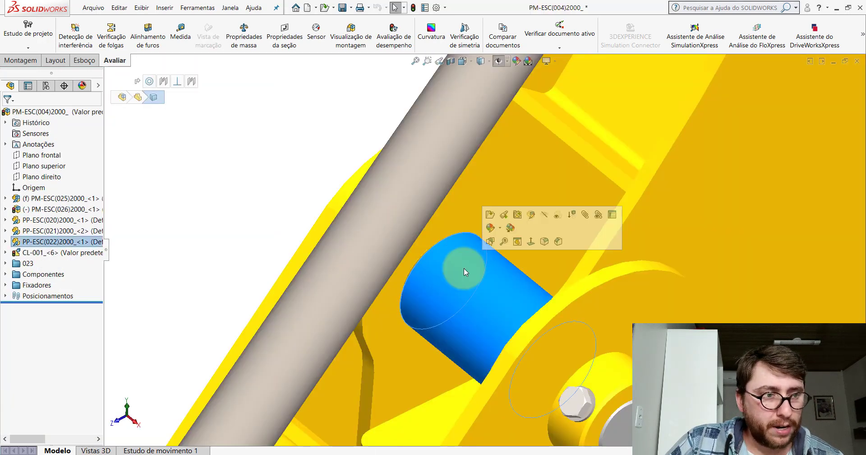
pyautogui.click(535, 417)
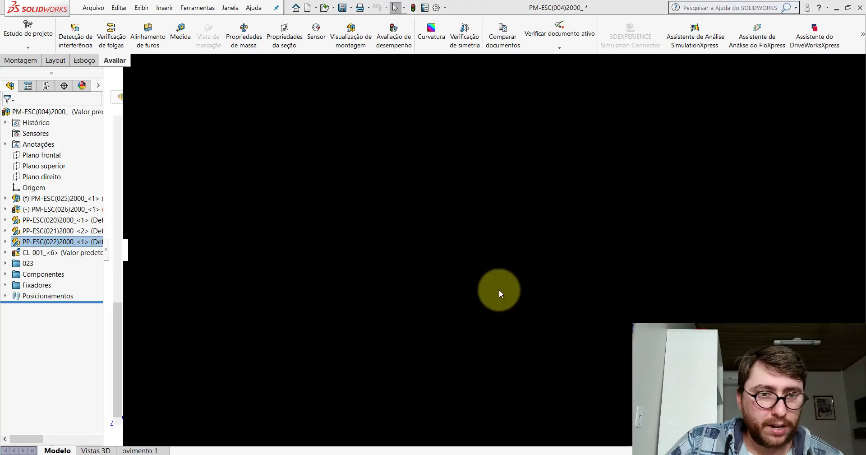
# Zoom to the pin joint in Montagem1 and bring up the Montagem tools
pyautogui.scroll(-2, 458, 253)
pyautogui.scroll(-3, 458, 253)
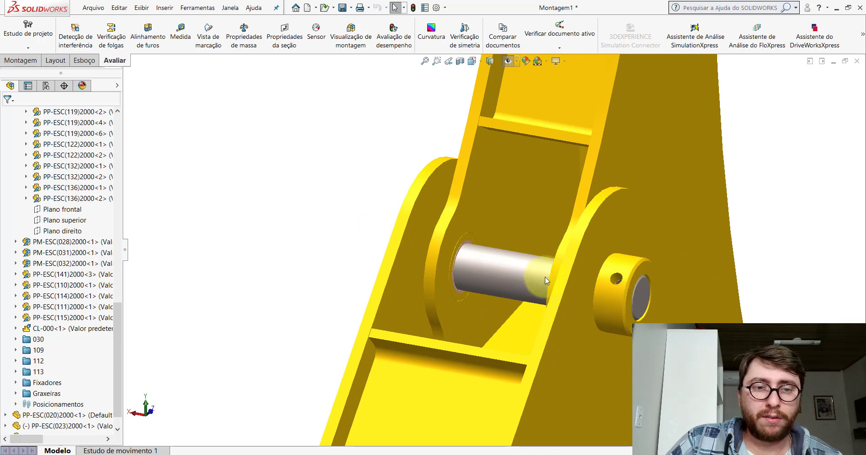
pyautogui.scroll(-1, 512, 229)
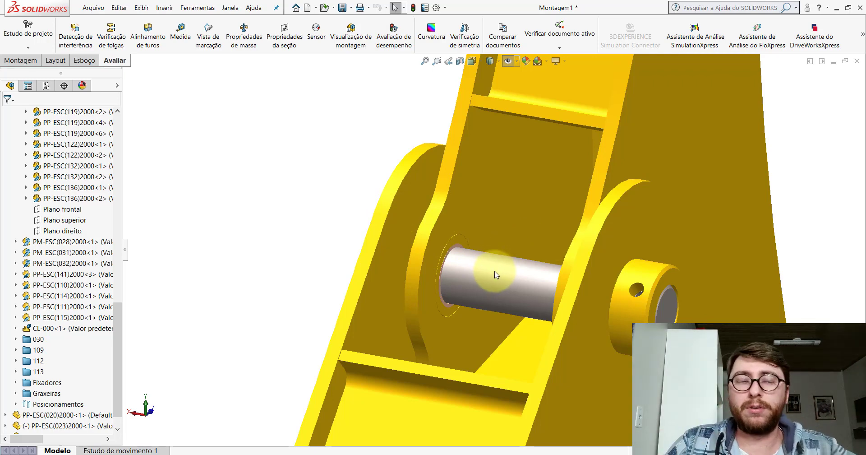
pyautogui.scroll(3, 401, 226)
pyautogui.scroll(2, 516, 249)
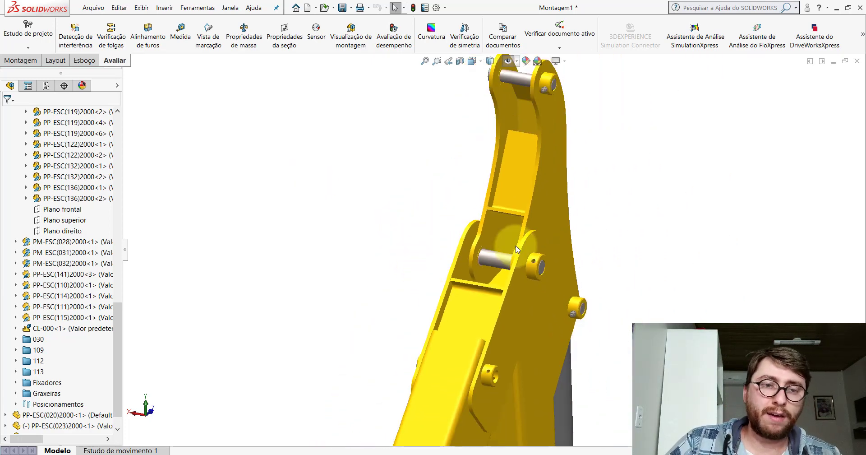
pyautogui.scroll(-1, 523, 244)
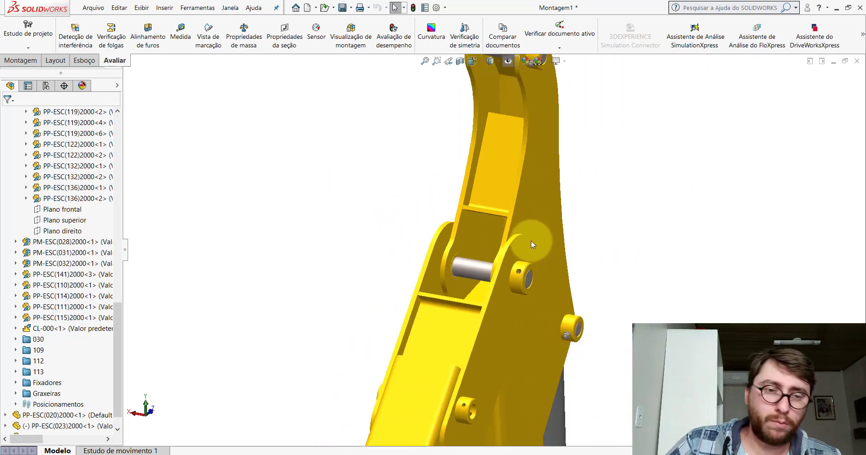
pyautogui.scroll(-1, 531, 244)
pyautogui.click(23, 61)
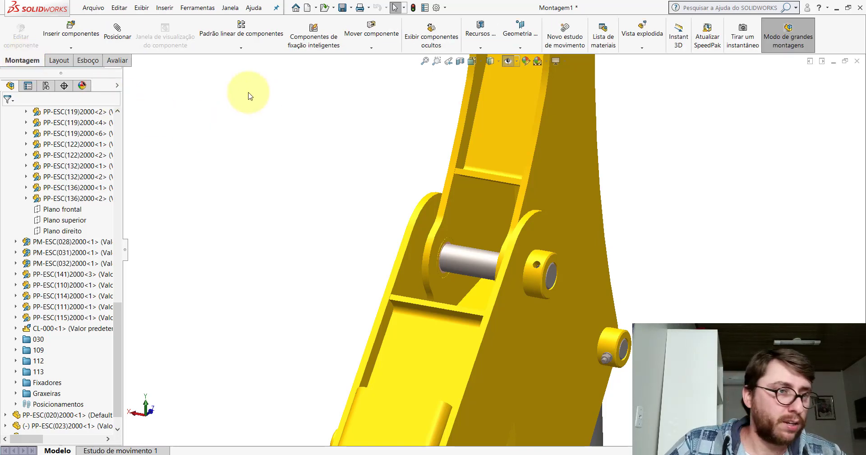
# Insert the PP-ESC(022)2000 bushing part and place it near the pin joint
pyautogui.click(70, 28)
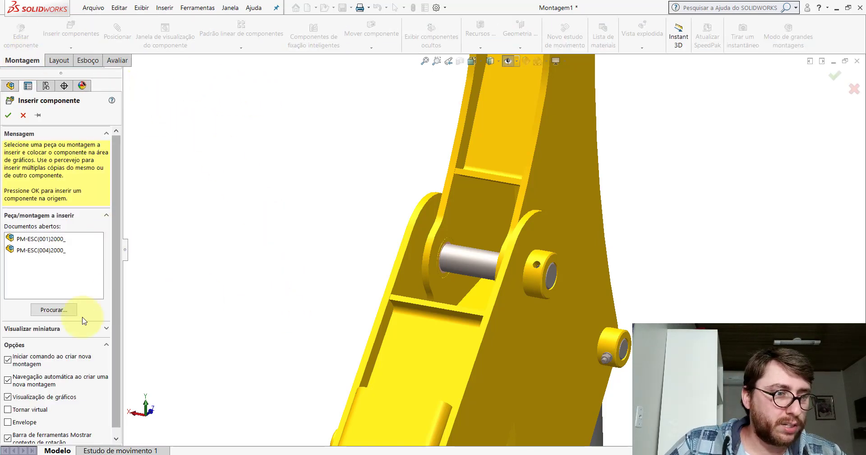
pyautogui.click(68, 310)
pyautogui.click(538, 386)
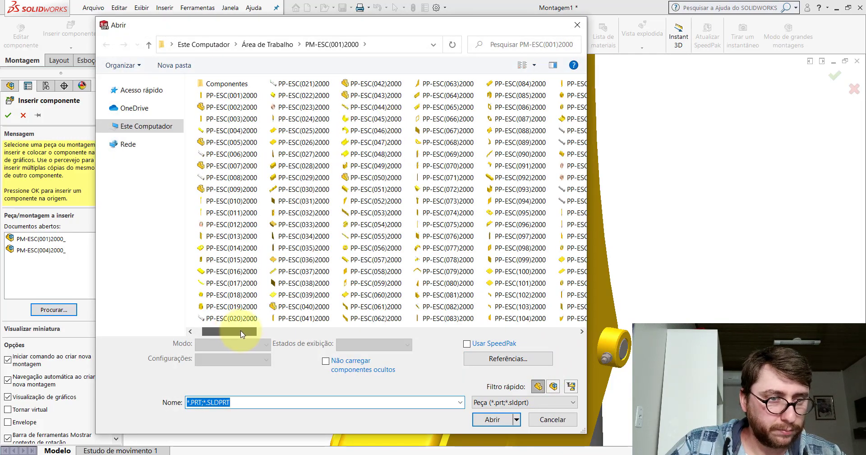
pyautogui.click(301, 96)
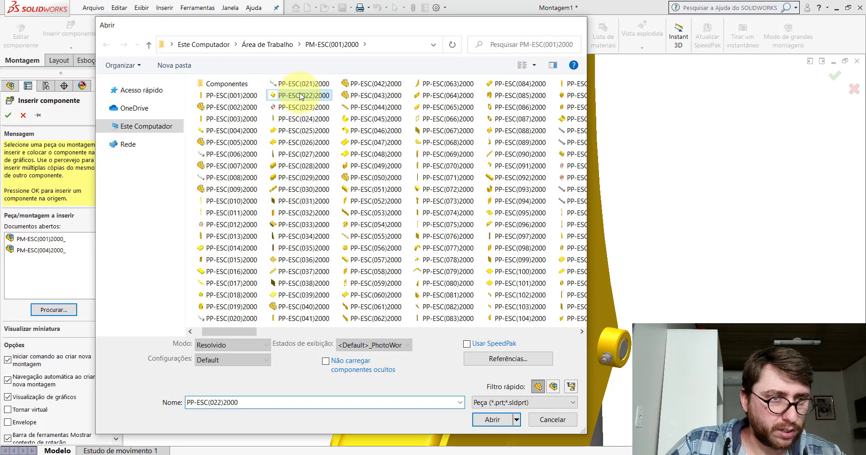
pyautogui.doubleClick(301, 96)
pyautogui.click(370, 249)
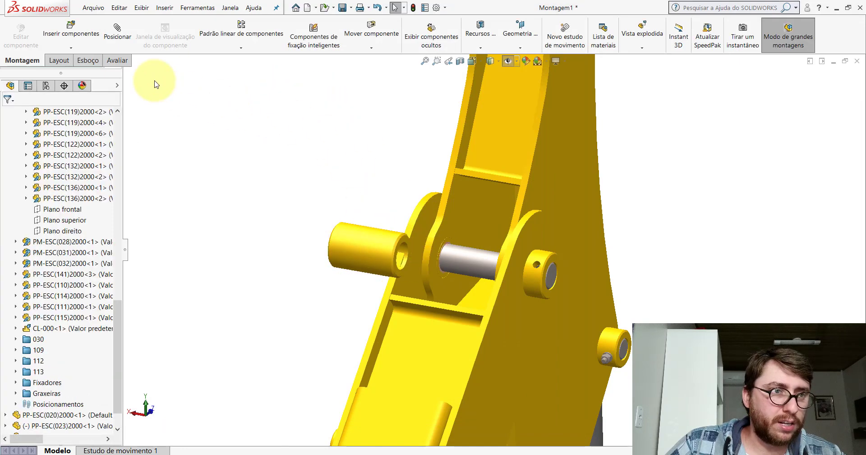
# Mate the bushing bore concentric with the pin and slide it left along the axis
pyautogui.click(117, 33)
pyautogui.scroll(-3, 398, 235)
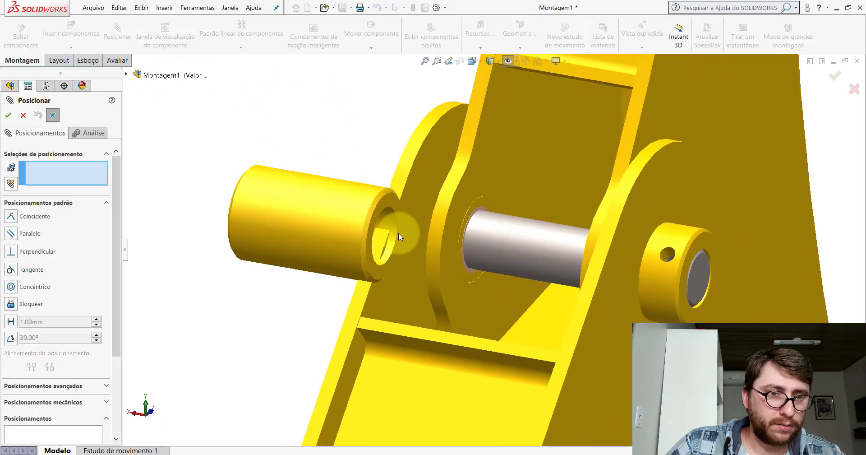
pyautogui.click(388, 218)
pyautogui.click(499, 246)
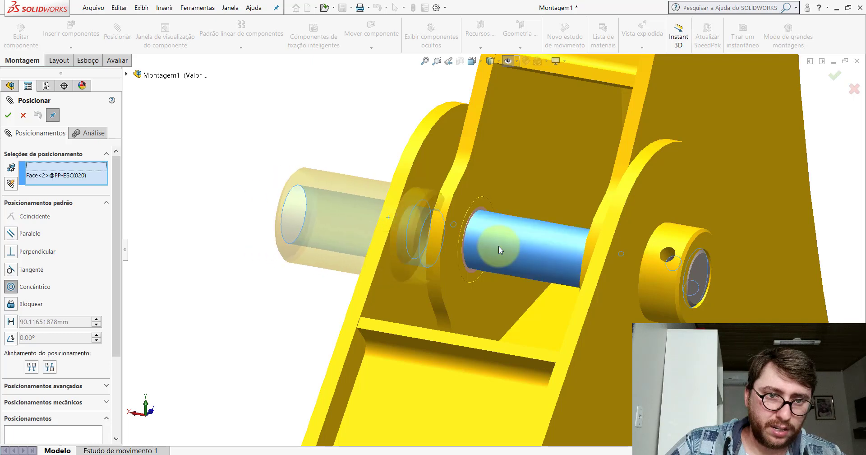
pyautogui.click(636, 222)
pyautogui.moveTo(381, 216); pyautogui.dragTo(289, 206)
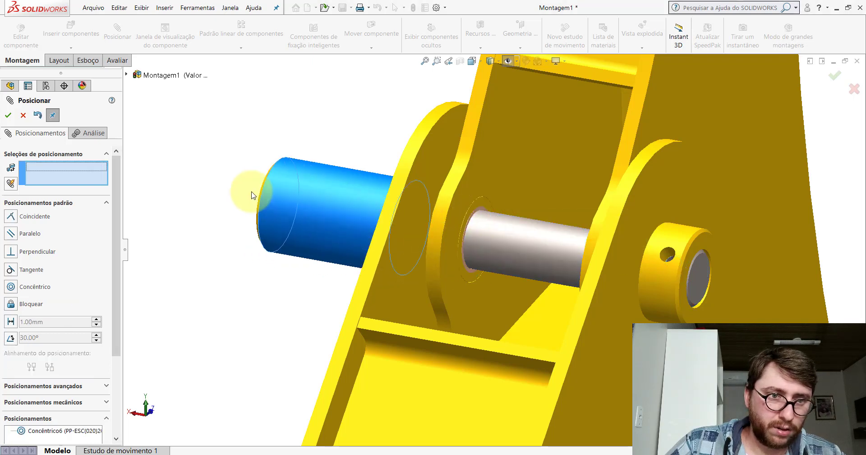
pyautogui.press('Escape')
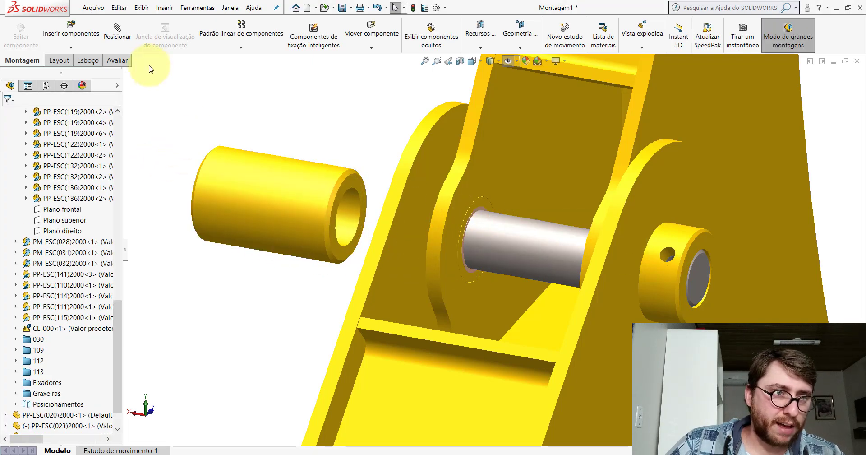
# Measure the bushing's inner face and the pin's cylindrical face, leaving reference planes displayed
pyautogui.click(118, 60)
pyautogui.click(181, 34)
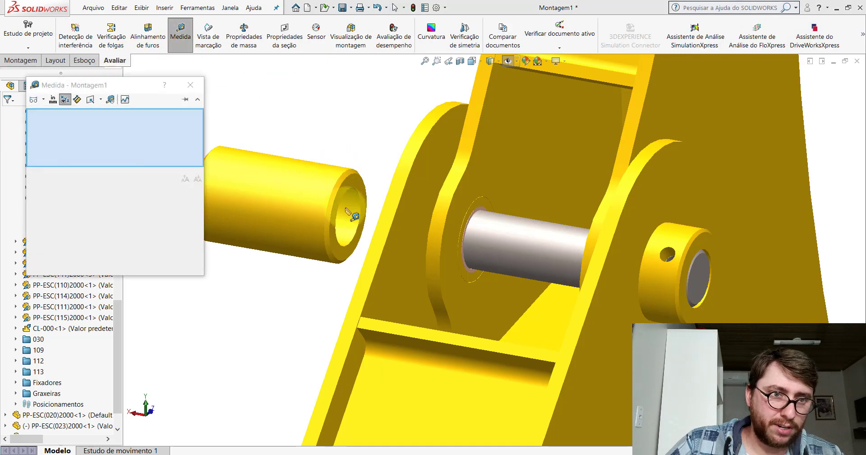
pyautogui.click(350, 213)
pyautogui.scroll(3, 385, 158)
pyautogui.click(387, 139)
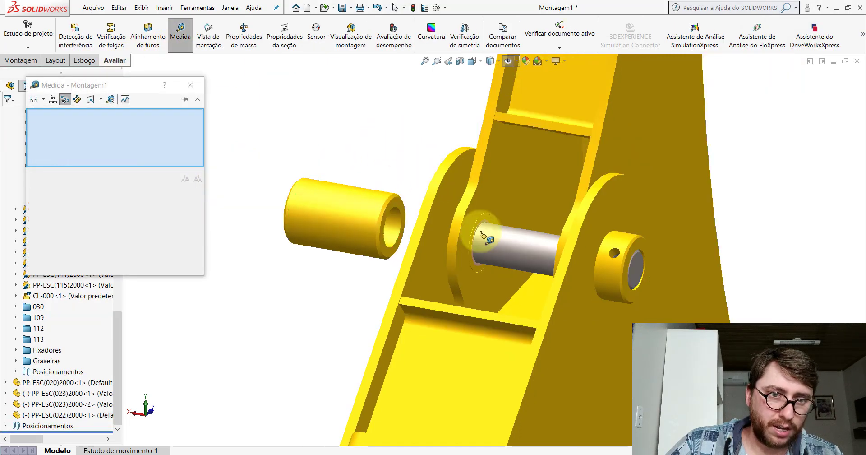
pyautogui.click(489, 239)
pyautogui.press('Escape')
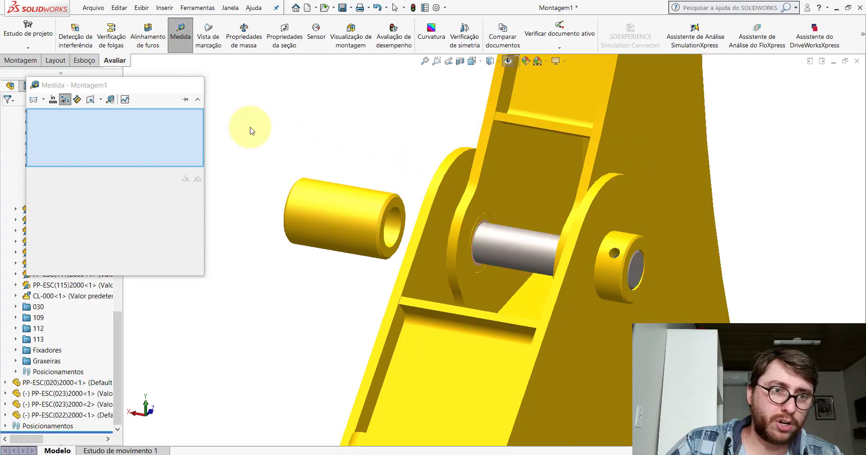
pyautogui.press('Escape')
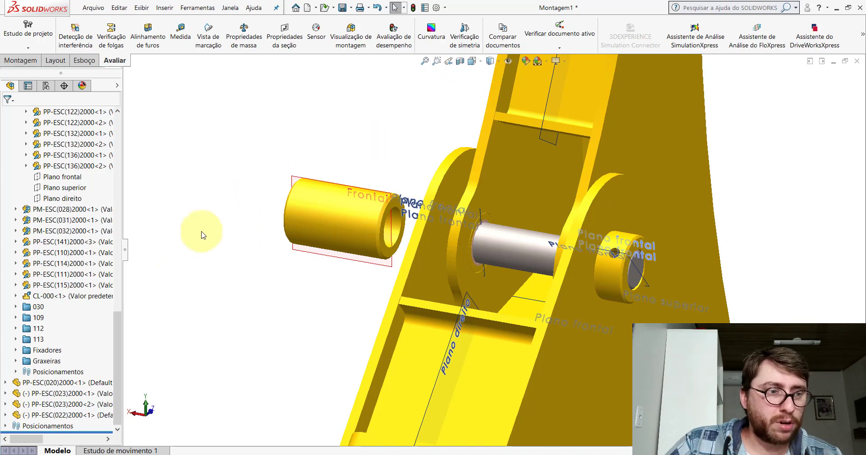
pyautogui.moveTo(120, 326); pyautogui.dragTo(116, 113)
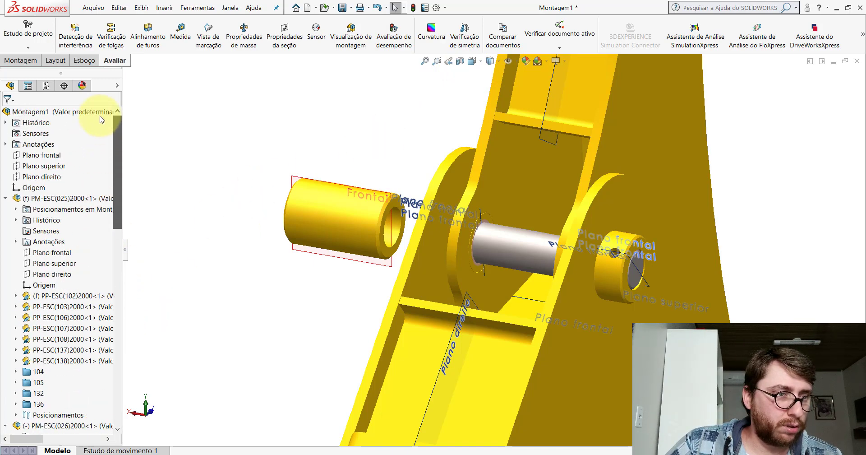
pyautogui.click(6, 199)
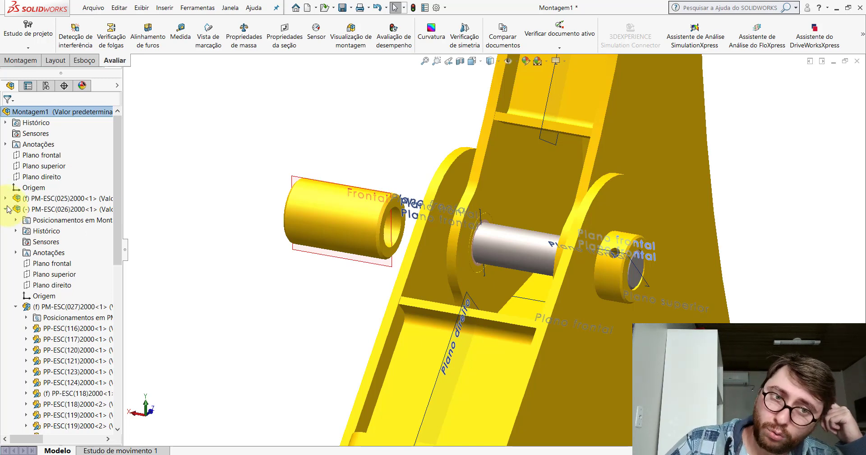
pyautogui.click(509, 61)
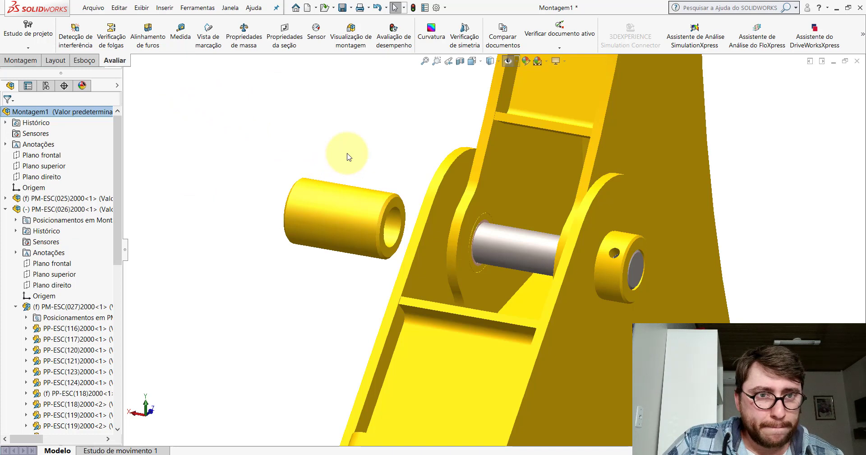
pyautogui.click(511, 63)
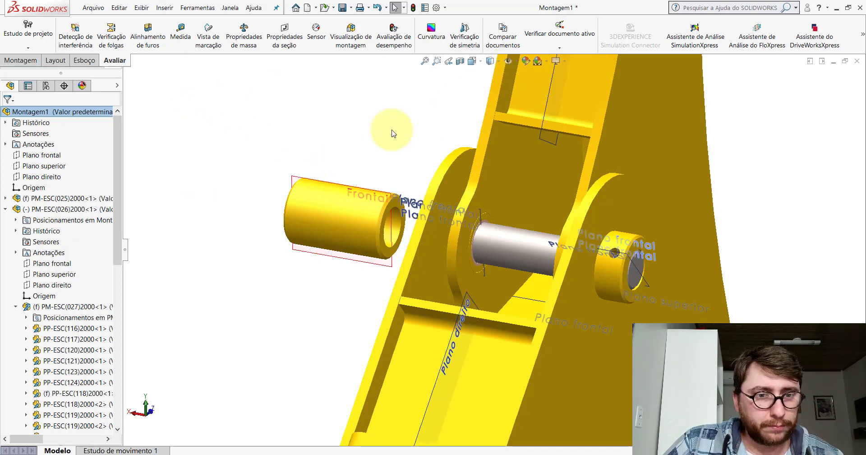
# Show the PP-ESC(022)2000 part's Direito plane, resize it to fit the bushing, and close the part
pyautogui.scroll(-2, 435, 231)
pyautogui.click(294, 185)
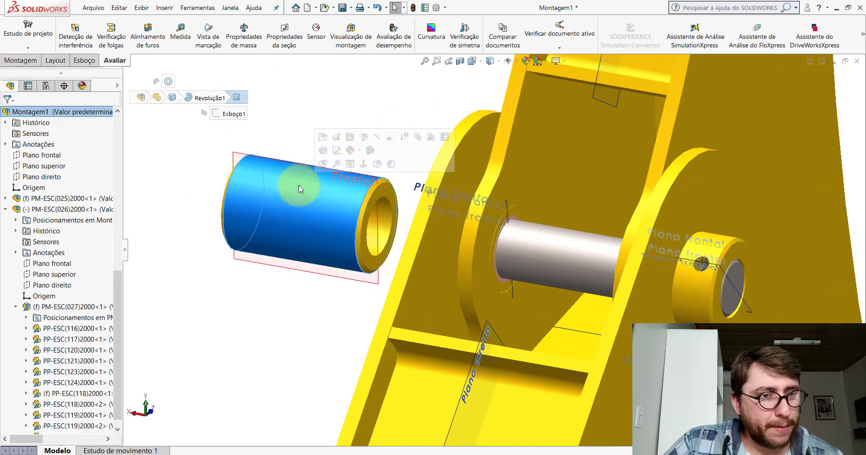
pyautogui.click(324, 138)
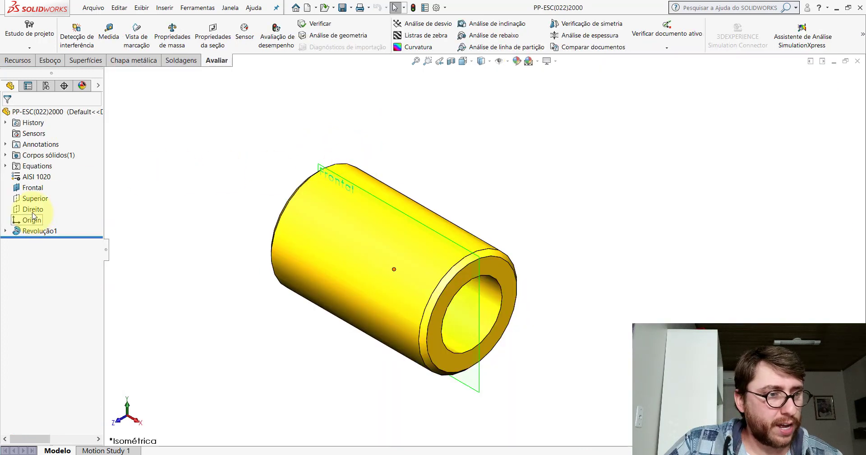
pyautogui.click(32, 210)
pyautogui.click(97, 204)
pyautogui.scroll(3, 340, 240)
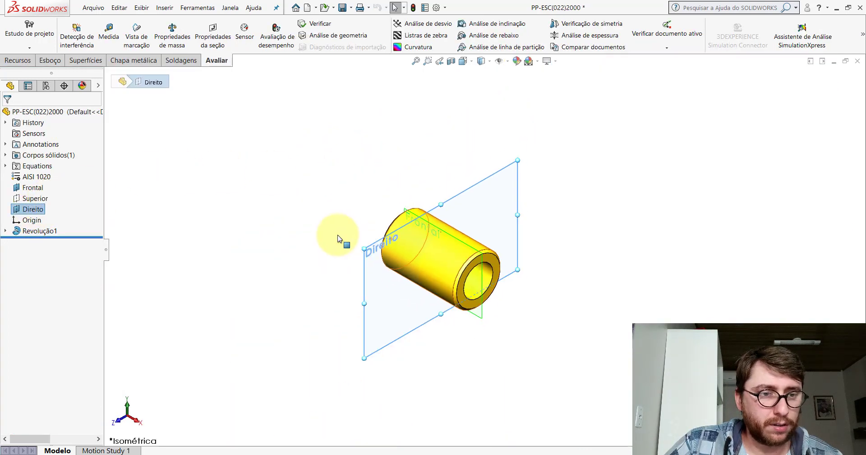
pyautogui.moveTo(359, 248); pyautogui.dragTo(425, 239)
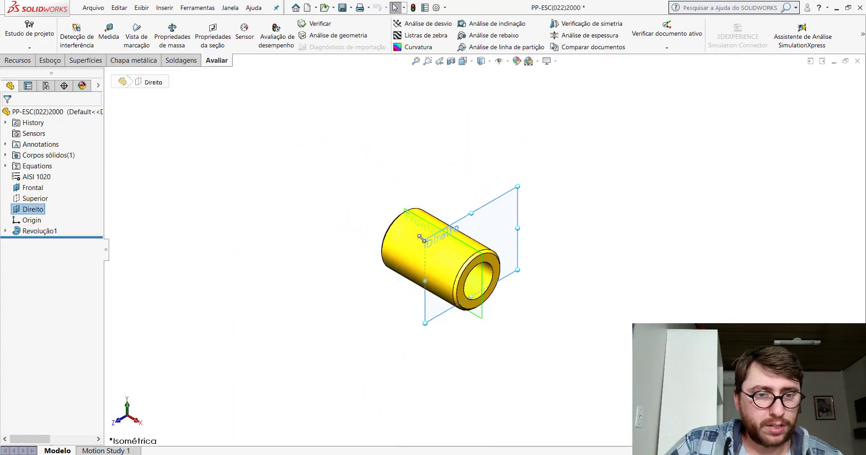
pyautogui.moveTo(516, 271); pyautogui.dragTo(472, 292)
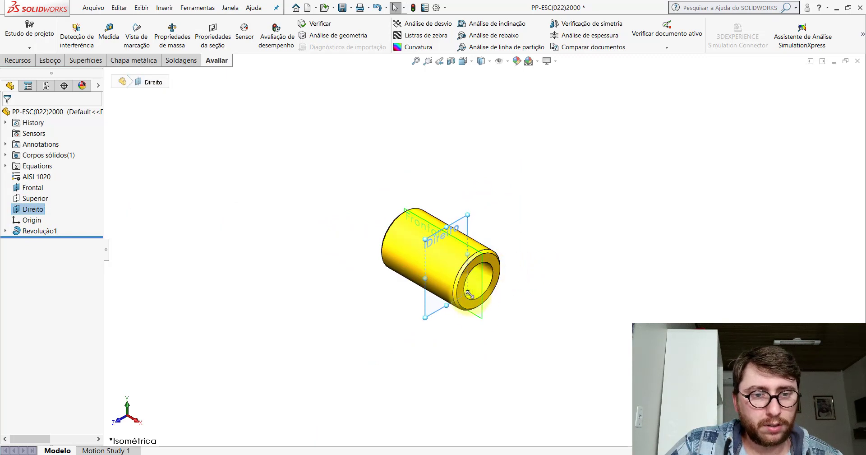
pyautogui.click(512, 344)
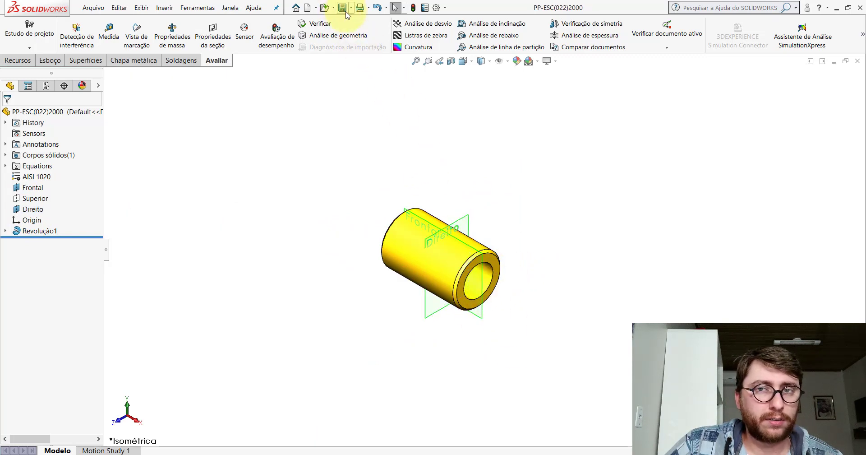
pyautogui.click(857, 61)
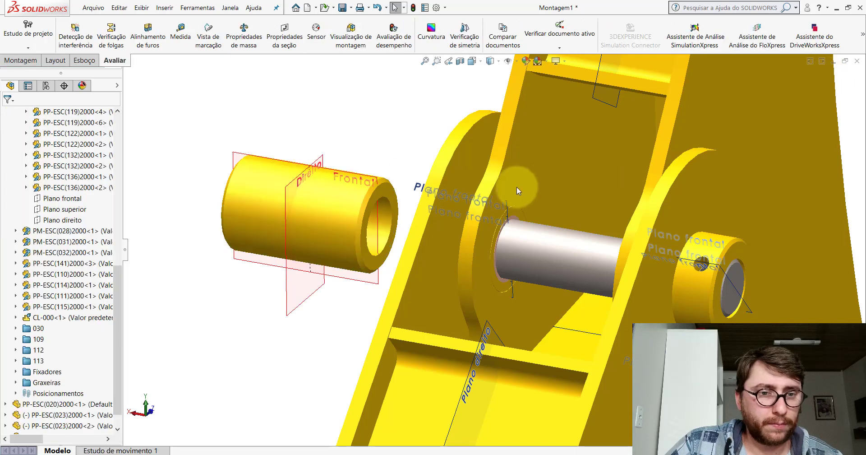
# Start a Symmetric advanced mate using the pin's Direito plane as symmetry plane
pyautogui.click(20, 60)
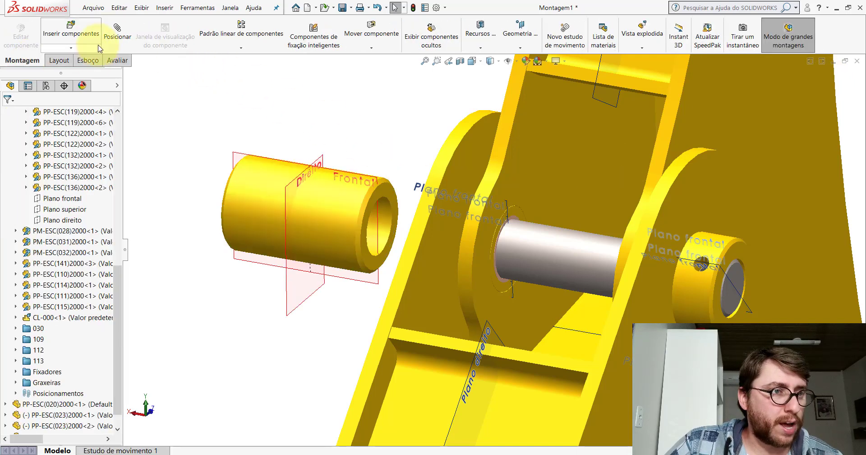
pyautogui.click(117, 34)
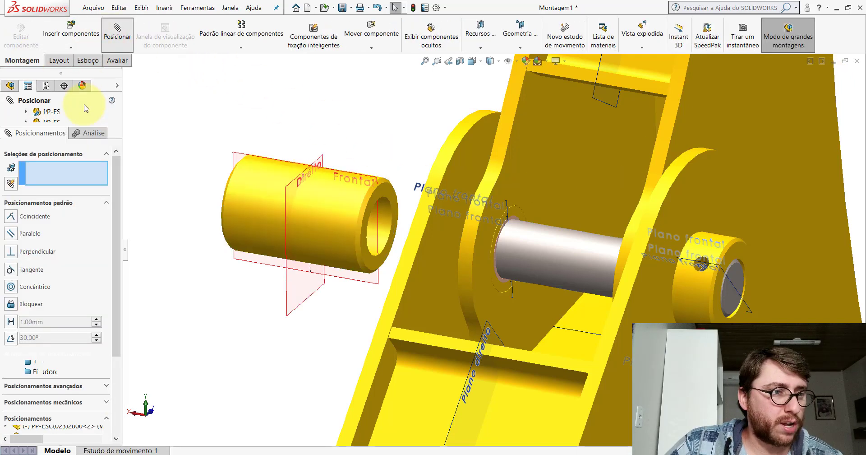
pyautogui.click(55, 206)
pyautogui.click(38, 220)
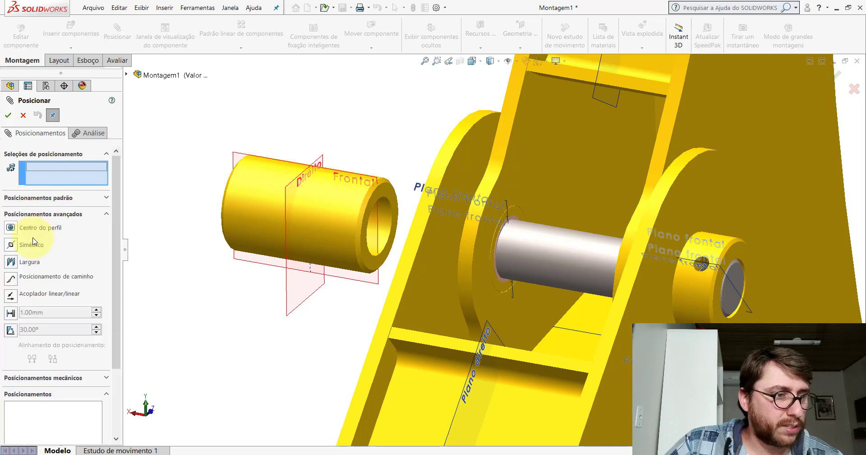
pyautogui.click(10, 245)
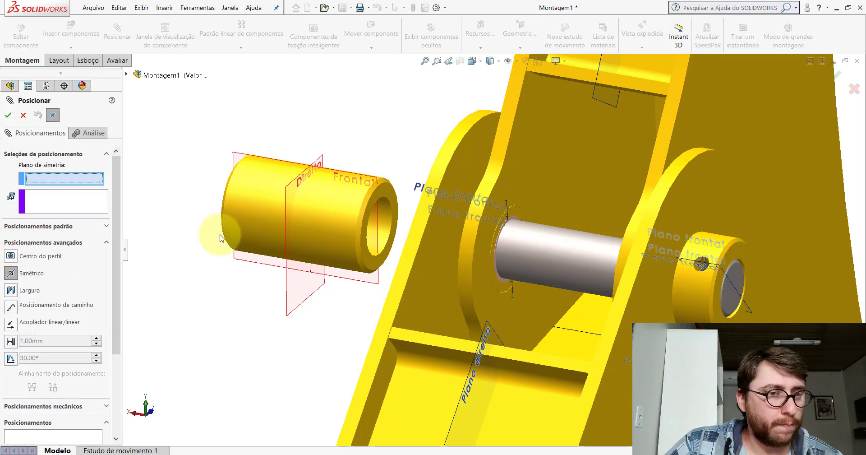
pyautogui.click(290, 186)
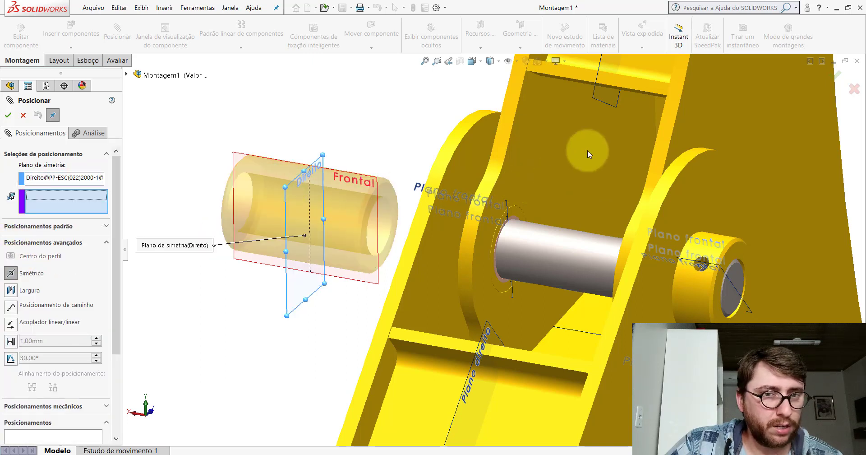
# Pick both inner bracket faces, accept the symmetric mate and orbit to check the centering
pyautogui.click(519, 189)
pyautogui.moveTo(518, 188); pyautogui.dragTo(566, 189, button='middle')
pyautogui.click(629, 172)
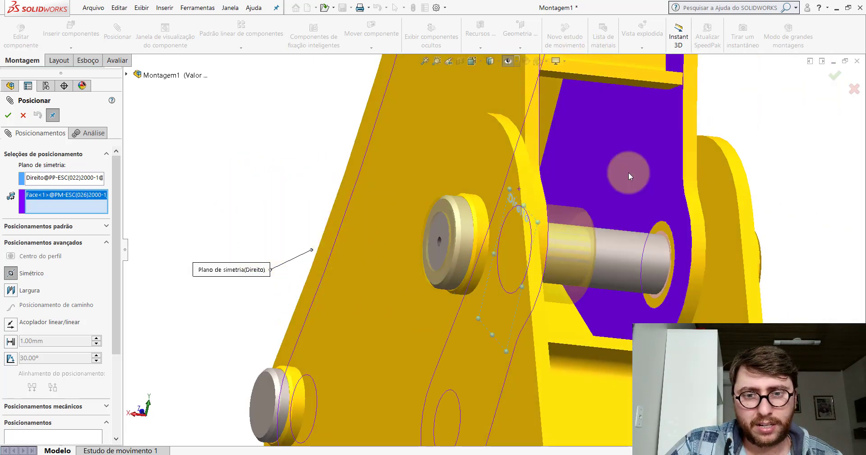
pyautogui.click(8, 113)
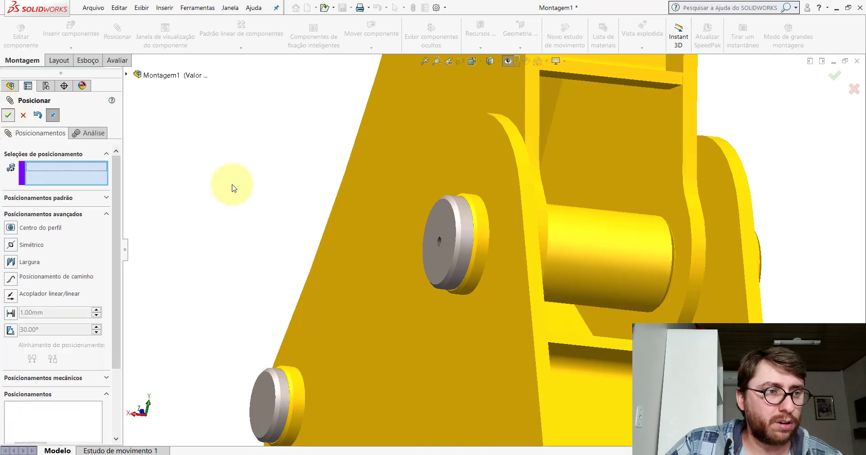
pyautogui.moveTo(232, 183); pyautogui.dragTo(507, 238, button='middle')
pyautogui.click(23, 116)
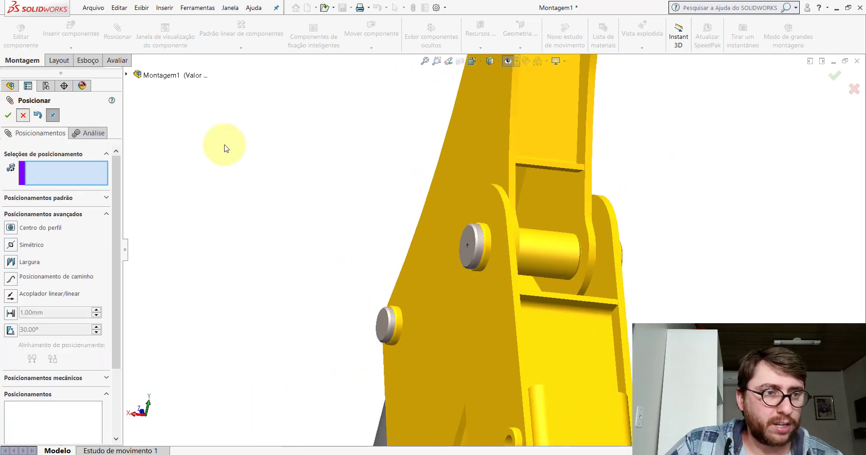
pyautogui.moveTo(451, 214)
pyautogui.mouseDown(button='middle')
pyautogui.moveTo(390, 228)
pyautogui.moveTo(510, 74)
pyautogui.mouseUp(button='middle')
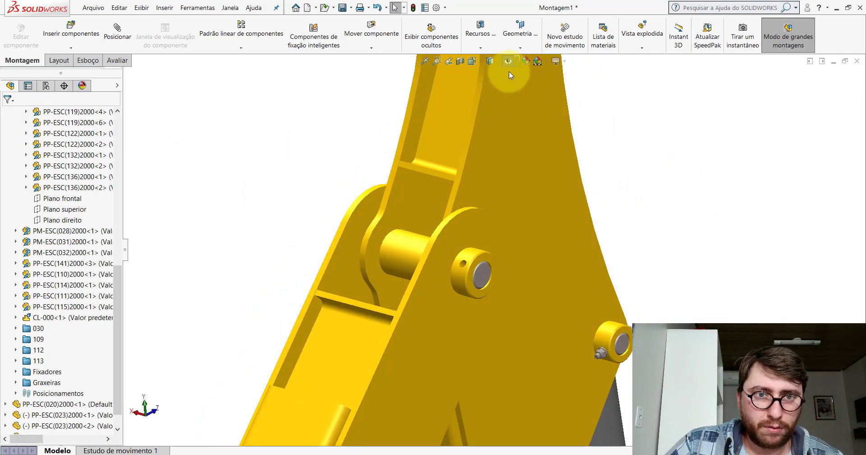
# Mate the pin's Frontal plane parallel to the arm part's Plano frontal
pyautogui.click(510, 65)
pyautogui.scroll(-3, 393, 250)
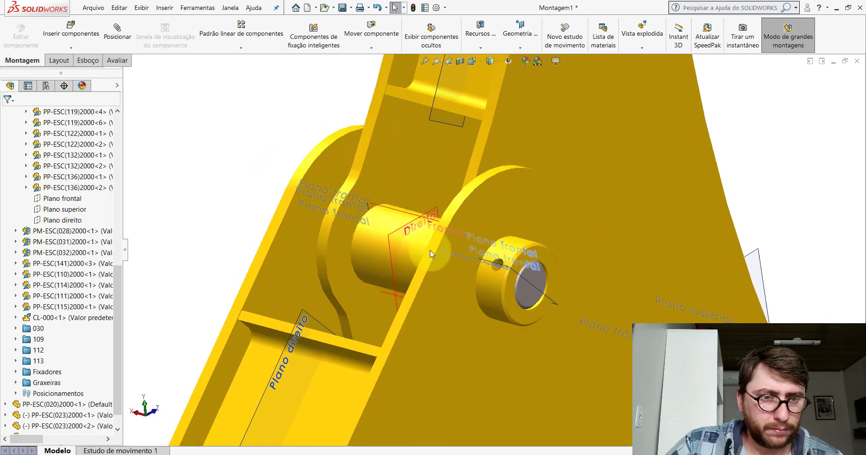
pyautogui.scroll(-2, 307, 148)
pyautogui.click(116, 36)
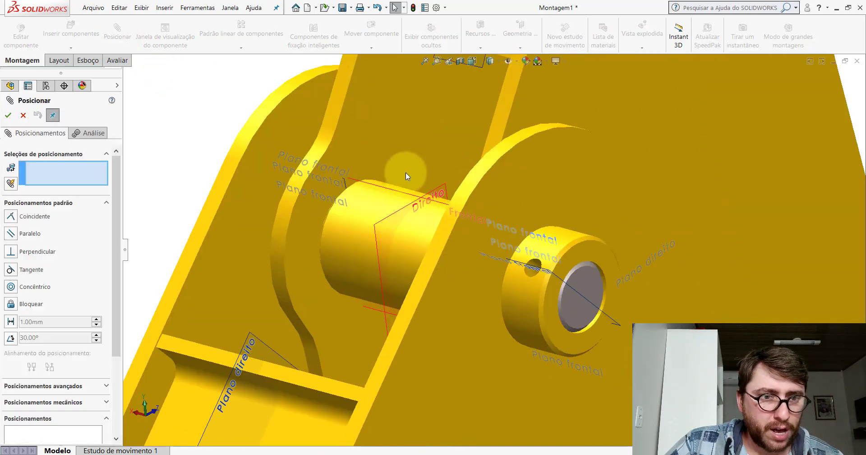
pyautogui.click(397, 193)
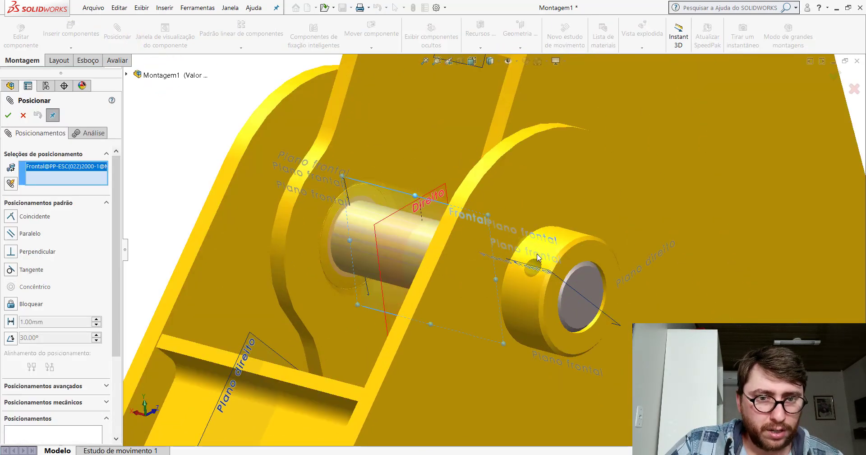
pyautogui.click(557, 274)
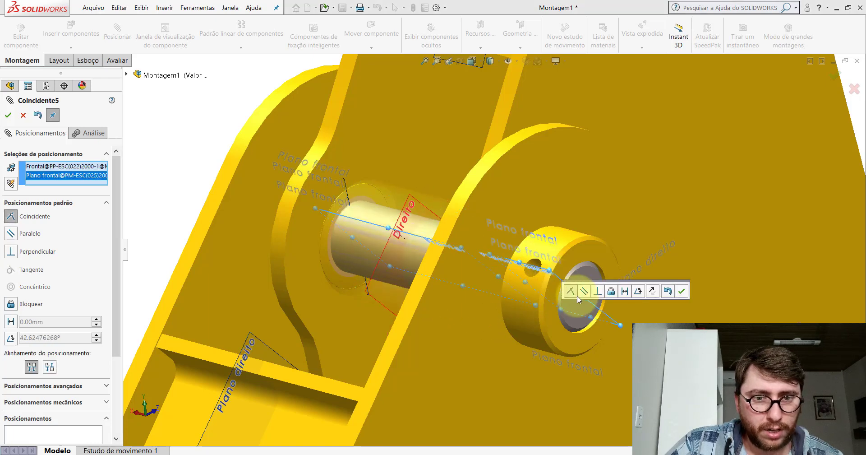
pyautogui.click(585, 293)
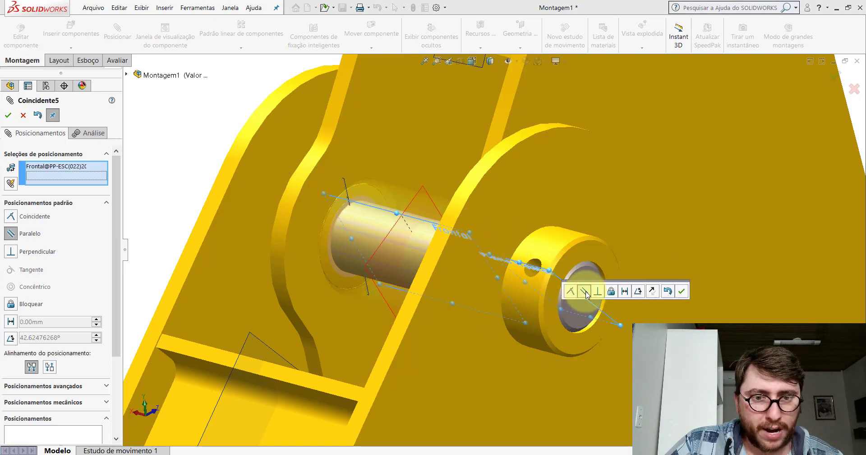
pyautogui.click(683, 292)
pyautogui.click(24, 115)
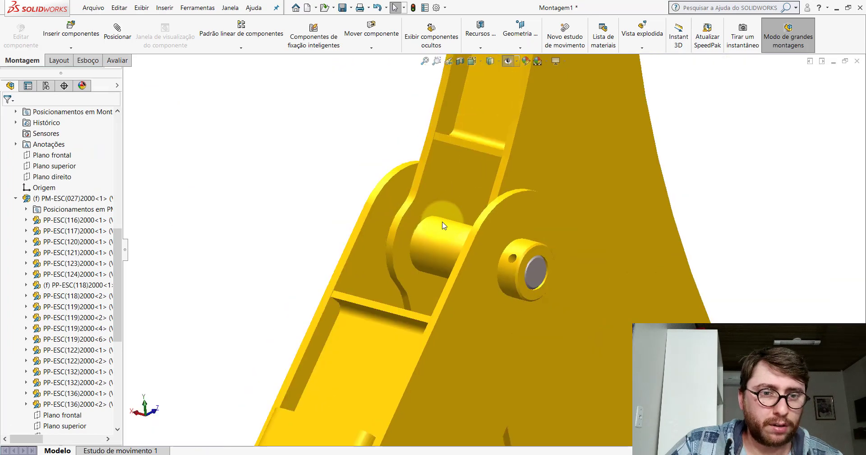
# Orbit and zoom around the mated pin, including an end-on view, to check it
pyautogui.moveTo(471, 167); pyautogui.dragTo(458, 242, button='middle')
pyautogui.scroll(-2, 458, 242)
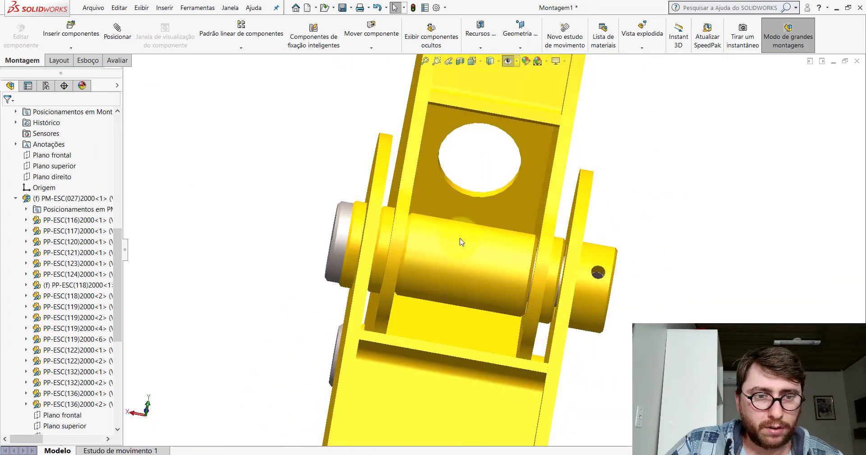
pyautogui.scroll(-2, 428, 248)
pyautogui.scroll(-2, 399, 238)
pyautogui.scroll(-2, 399, 239)
pyautogui.scroll(-1, 372, 224)
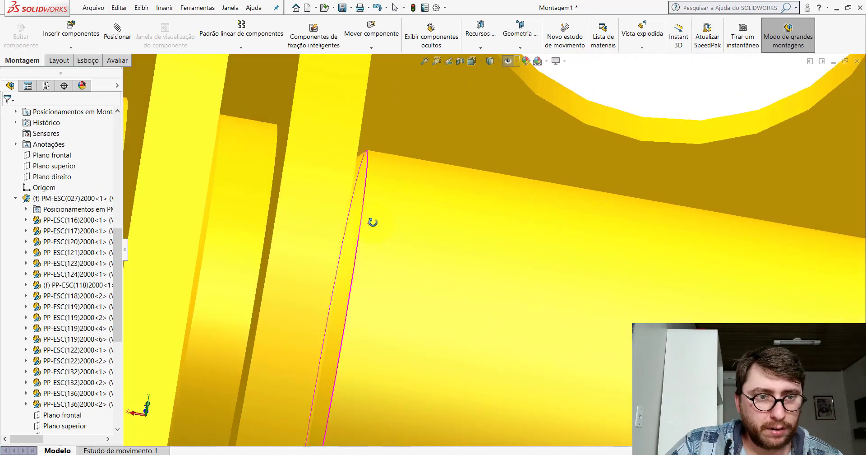
pyautogui.scroll(3, 390, 236)
pyautogui.scroll(2, 484, 253)
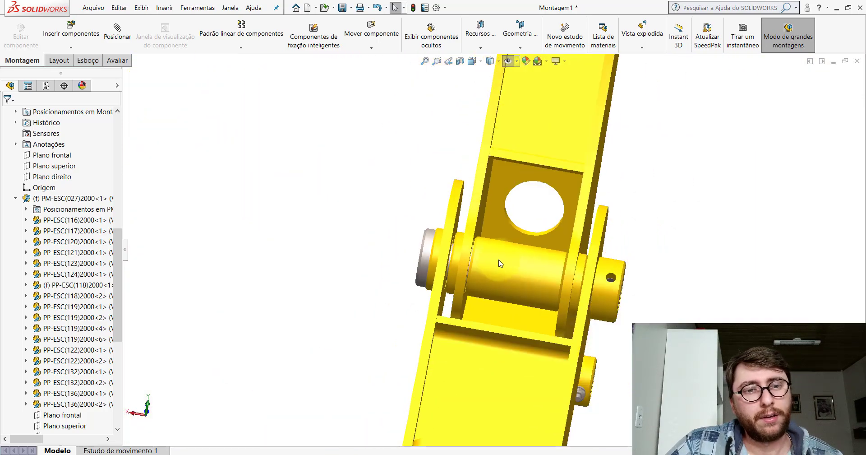
pyautogui.moveTo(501, 253)
pyautogui.mouseDown(button='middle')
pyautogui.moveTo(573, 218)
pyautogui.moveTo(619, 242)
pyautogui.moveTo(483, 253)
pyautogui.mouseUp(button='middle')
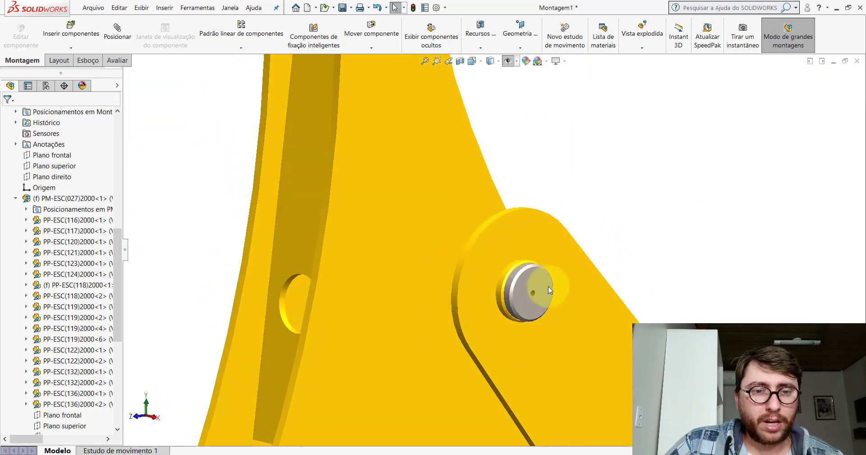
pyautogui.scroll(3, 482, 253)
pyautogui.scroll(-4, 482, 253)
pyautogui.scroll(3, 483, 253)
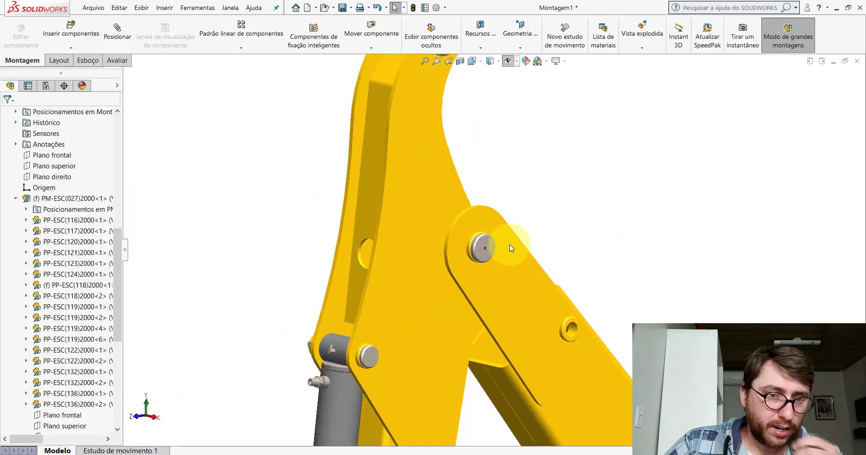
pyautogui.scroll(-3, 519, 241)
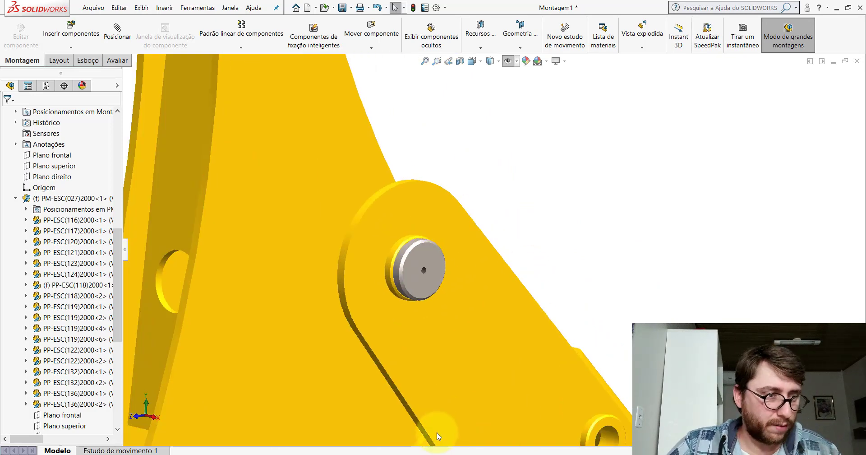
# Identify the Graxeira M6 grease fitting on PM-ESC(004)2000_'s pin end, then return to Montagem1
pyautogui.click(427, 423)
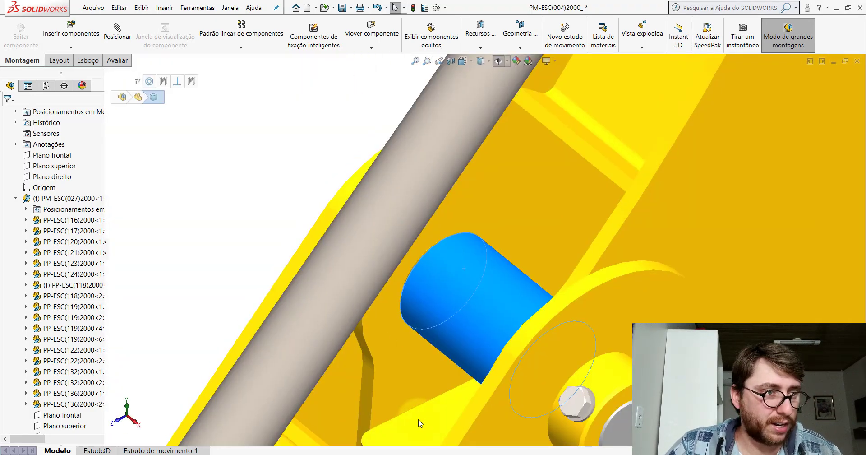
pyautogui.scroll(5, 464, 263)
pyautogui.scroll(-4, 501, 263)
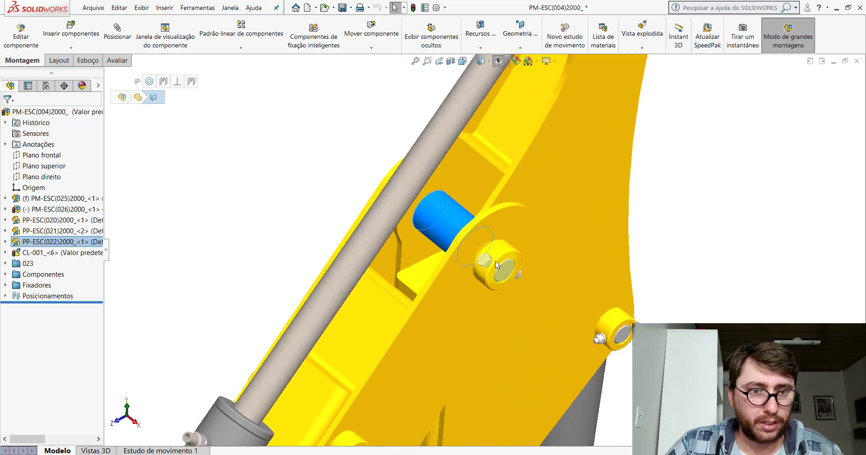
pyautogui.moveTo(501, 263)
pyautogui.mouseDown(button='middle')
pyautogui.moveTo(554, 180)
pyautogui.moveTo(609, 237)
pyautogui.mouseUp(button='middle')
pyautogui.scroll(-5, 404, 261)
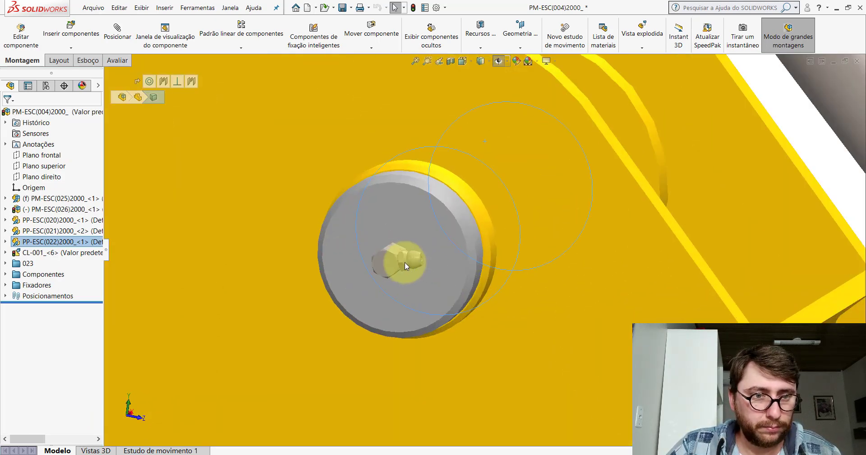
pyautogui.click(389, 259)
pyautogui.scroll(3, 367, 284)
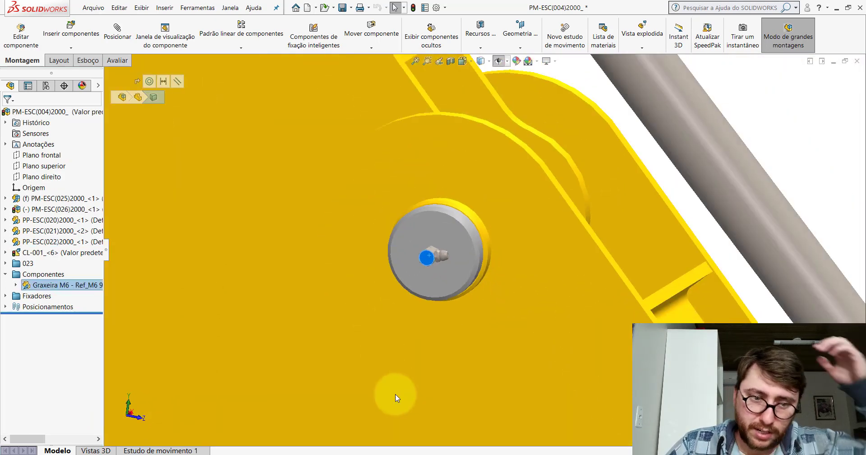
pyautogui.click(425, 422)
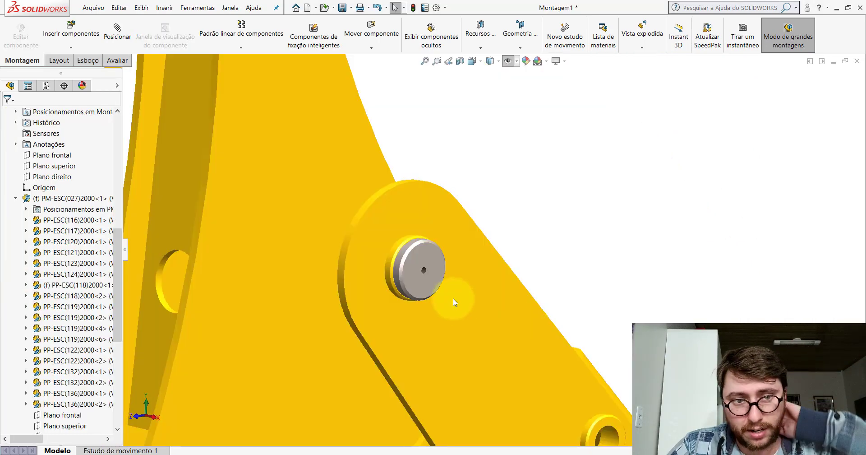
pyautogui.scroll(3, 454, 299)
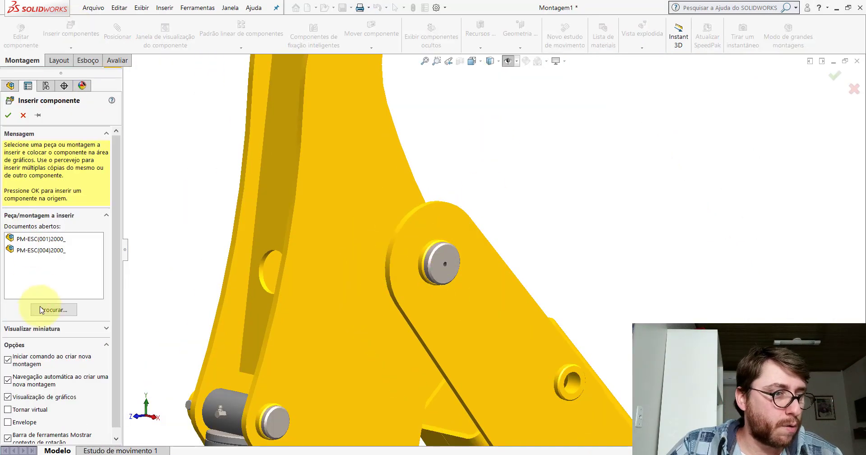
# Load the Graxeira M6 - Ref_M6 90º part from the Componentes folder for insertion
pyautogui.click(49, 310)
pyautogui.click(537, 387)
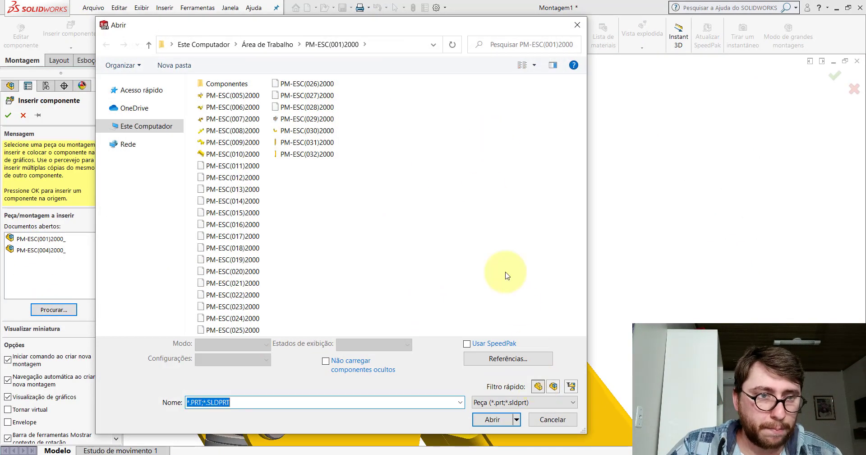
pyautogui.doubleClick(246, 84)
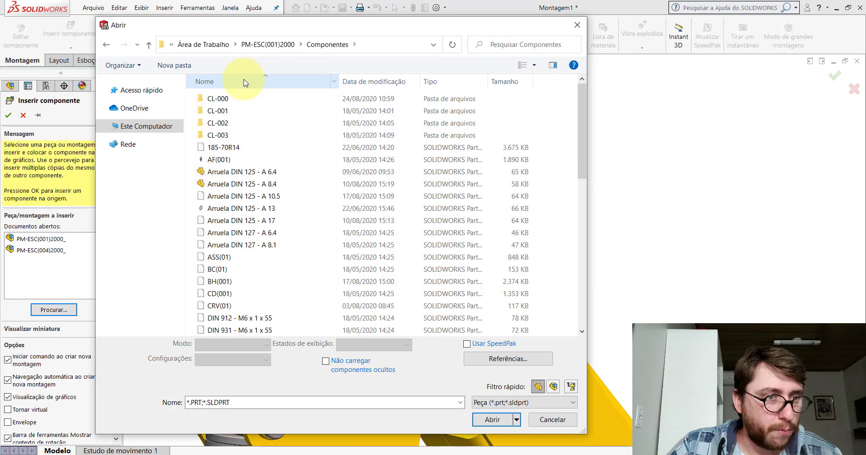
pyautogui.scroll(-3, 274, 192)
pyautogui.scroll(-3, 278, 195)
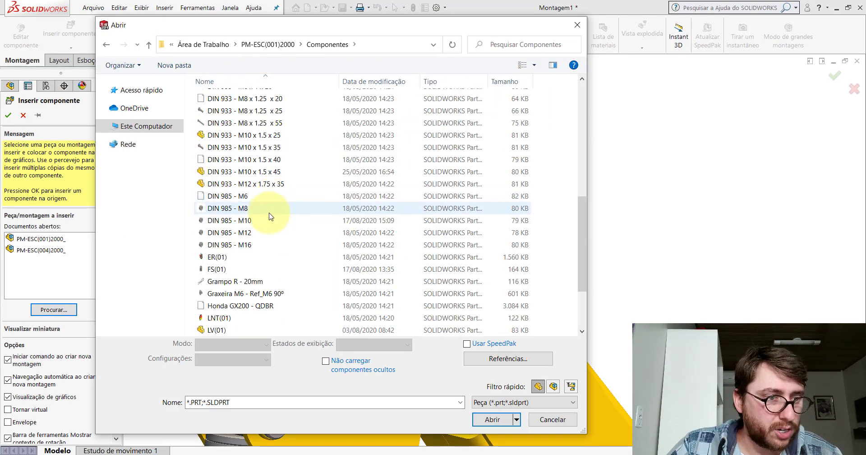
pyautogui.scroll(-1, 271, 216)
pyautogui.doubleClick(239, 244)
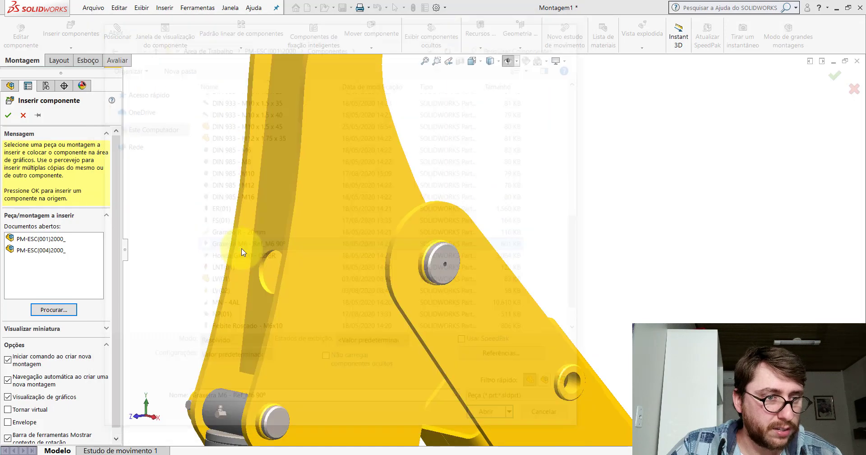
# Place the grease fitting beside the pin end and turn it toward its hole
pyautogui.scroll(-2, 501, 240)
pyautogui.scroll(-3, 489, 240)
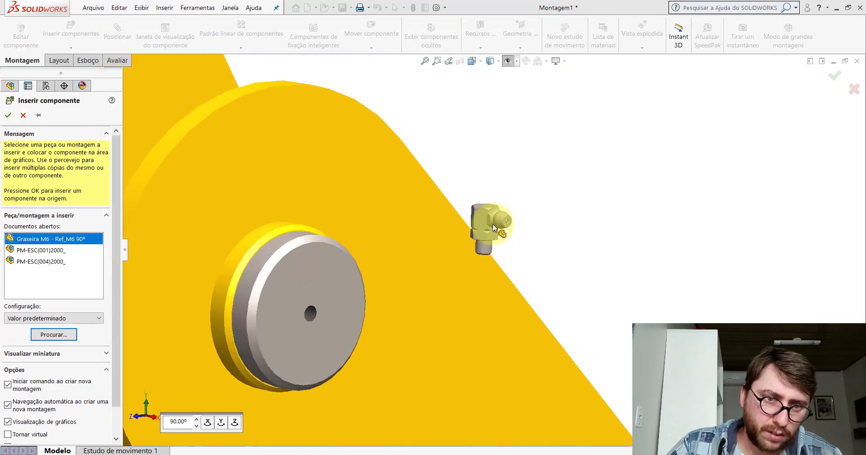
pyautogui.click(485, 216)
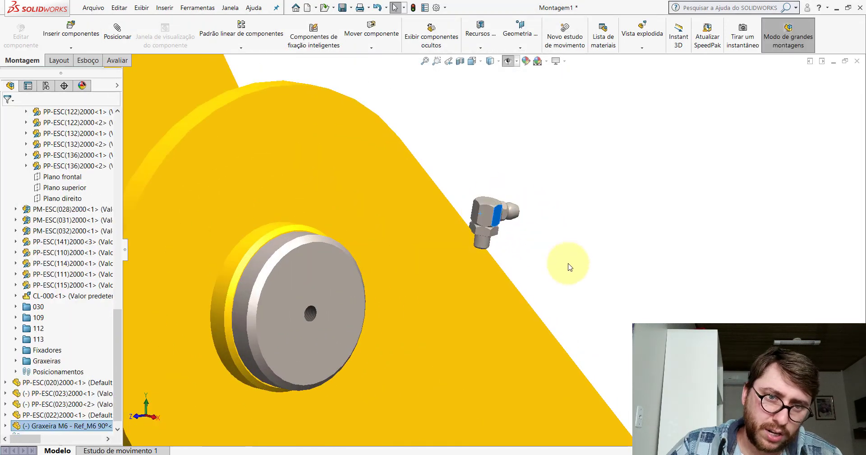
pyautogui.moveTo(496, 222); pyautogui.dragTo(500, 224, button='right')
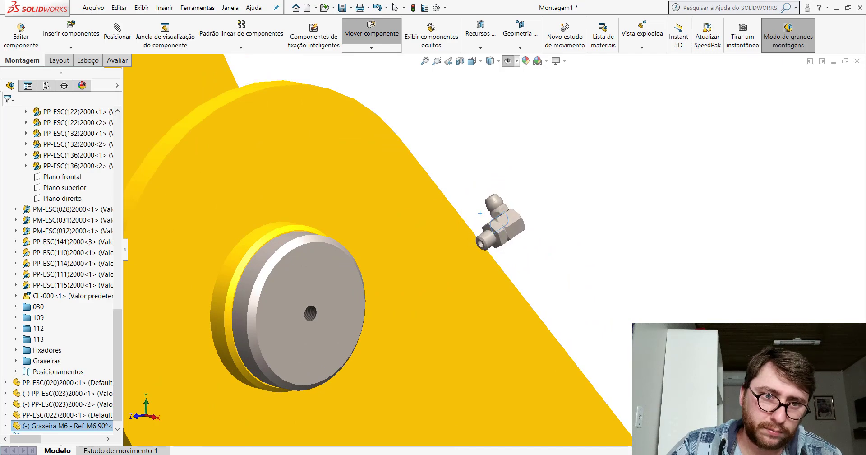
pyautogui.click(117, 30)
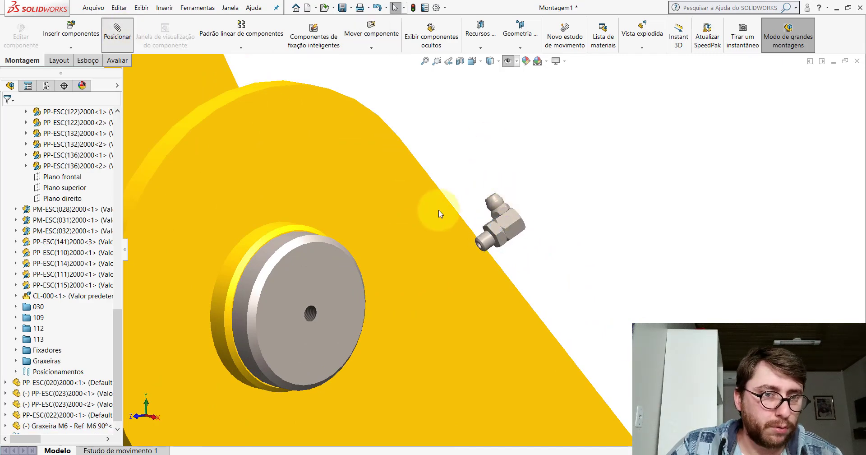
# Mate the grease fitting's shank concentric with the threaded hole in the pin end
pyautogui.scroll(-2, 506, 230)
pyautogui.click(473, 230)
pyautogui.scroll(4, 418, 220)
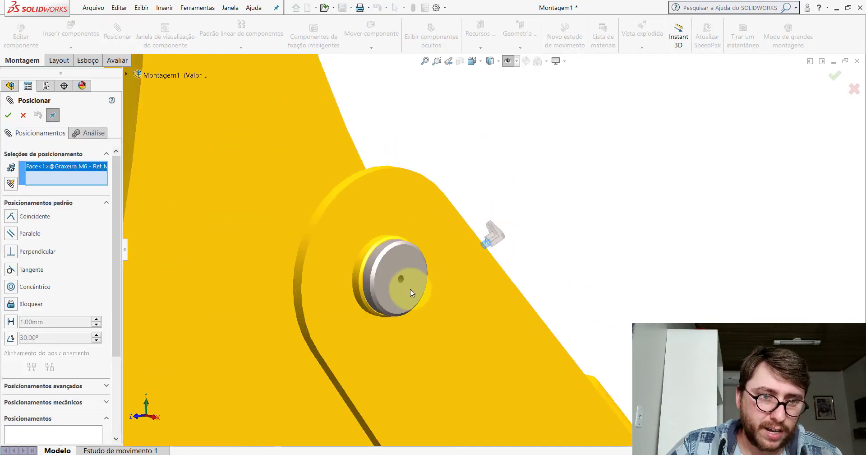
pyautogui.scroll(-2, 410, 289)
pyautogui.scroll(-3, 436, 256)
pyautogui.click(410, 251)
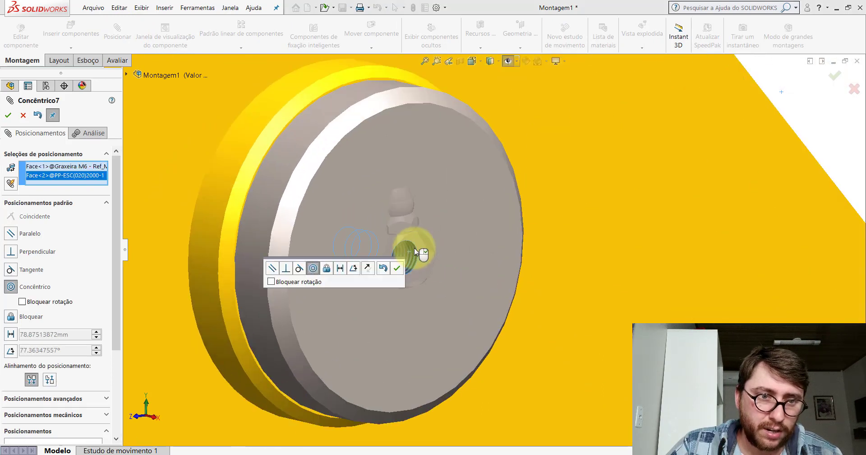
pyautogui.click(398, 269)
pyautogui.moveTo(420, 264); pyautogui.dragTo(589, 266)
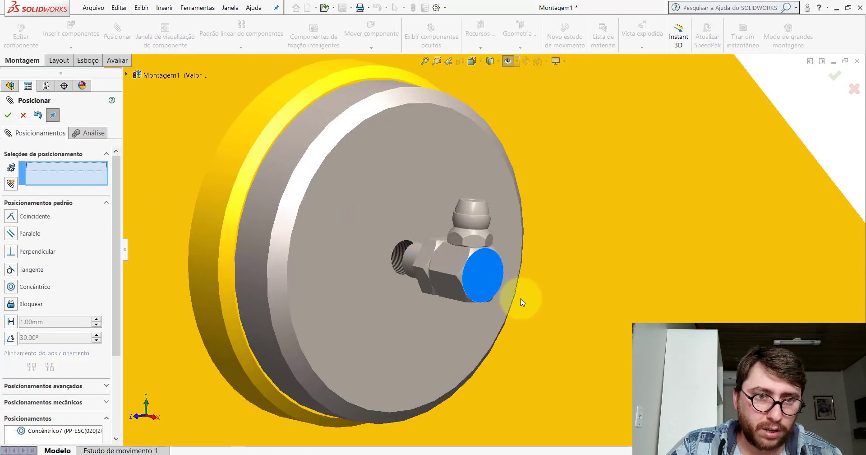
# Cancel a stray mate pick and switch the display to shaded with edges
pyautogui.scroll(5, 564, 257)
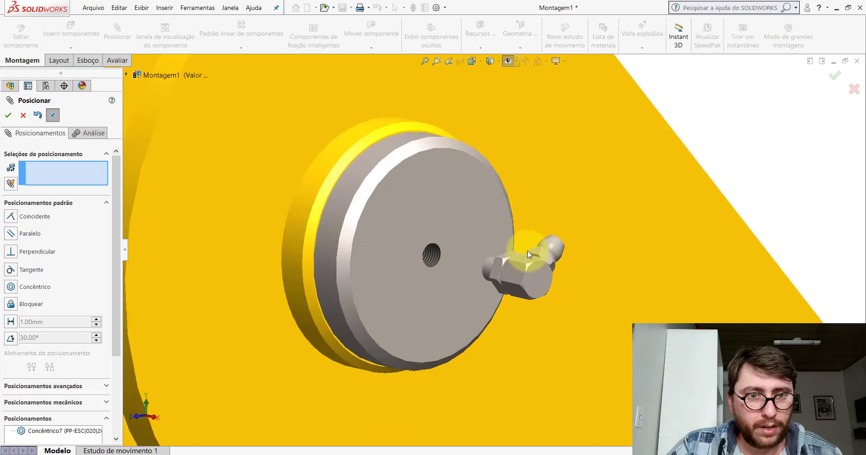
pyautogui.scroll(-2, 481, 239)
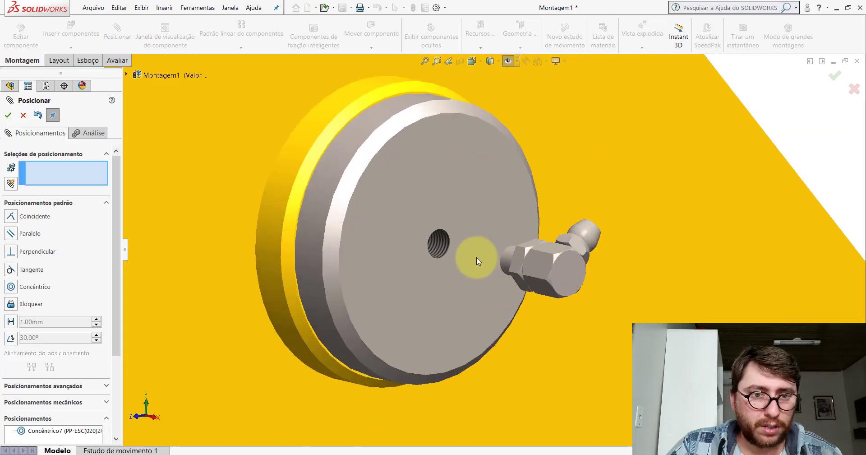
pyautogui.scroll(-3, 497, 251)
pyautogui.scroll(-3, 524, 257)
pyautogui.scroll(-1, 549, 265)
pyautogui.scroll(-3, 556, 265)
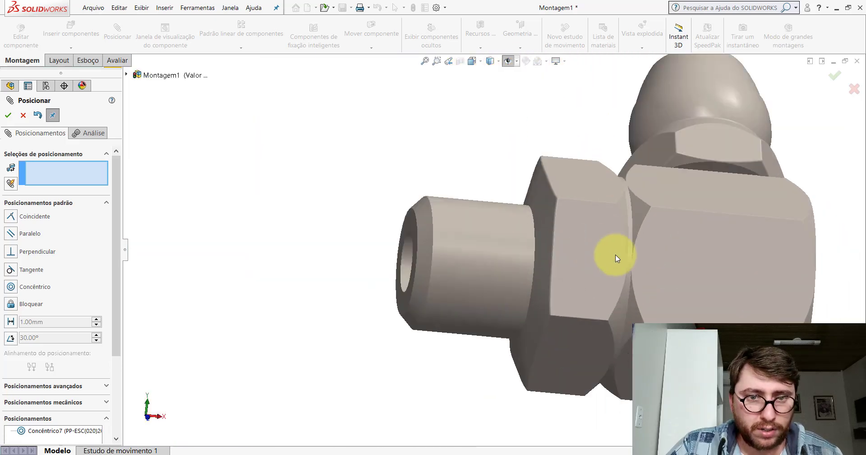
pyautogui.click(532, 210)
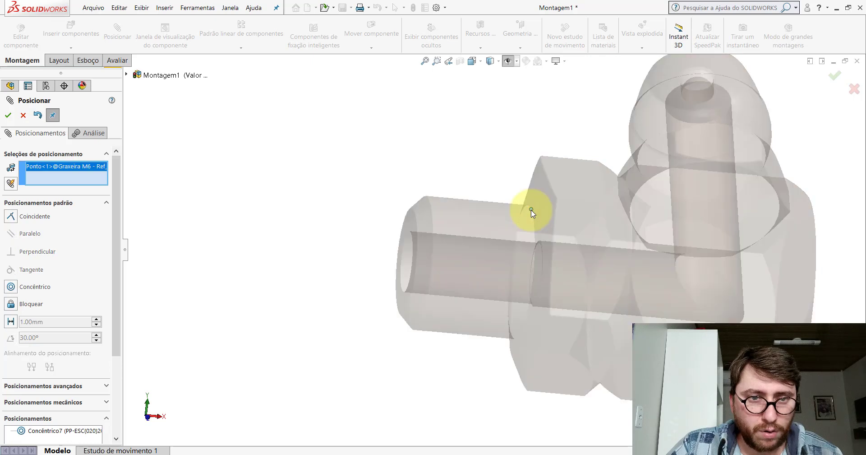
pyautogui.press('Escape')
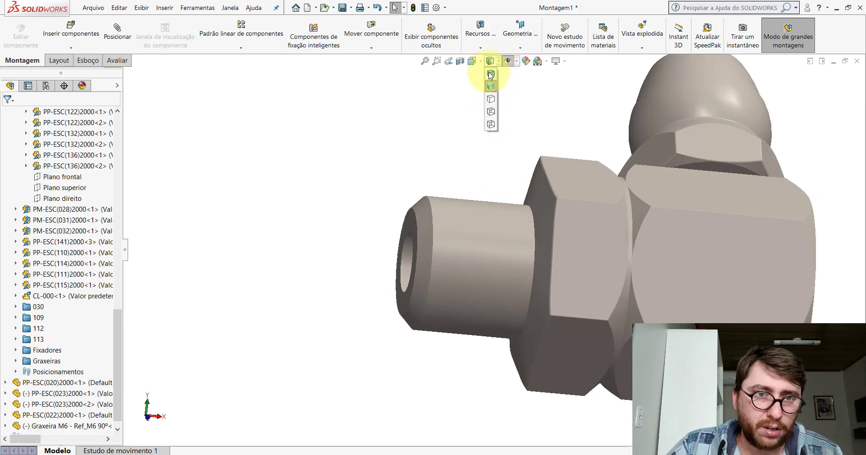
pyautogui.click(491, 75)
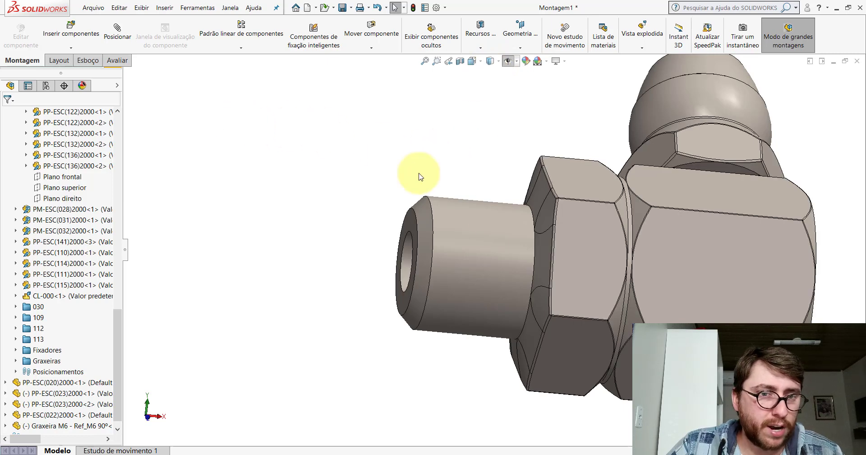
# Mate a fitting shoulder vertex coincident to the PP-ESC(020)2000 pin end face
pyautogui.scroll(-5, 531, 237)
pyautogui.click(118, 31)
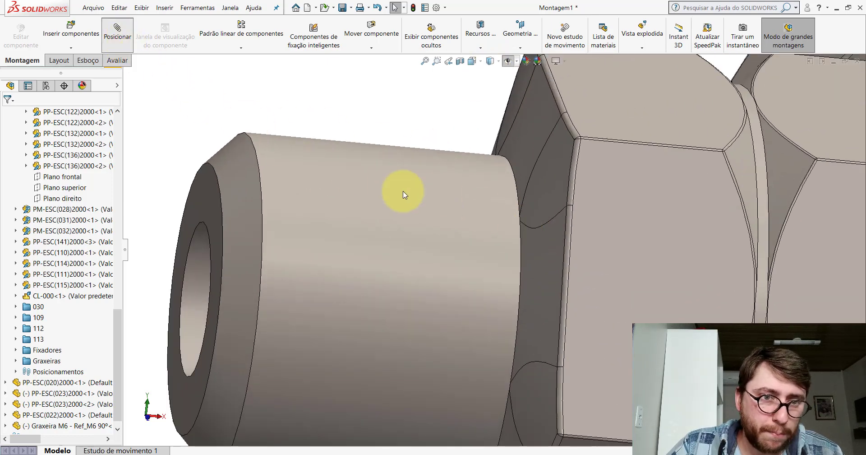
pyautogui.scroll(-5, 528, 232)
pyautogui.moveTo(516, 217); pyautogui.dragTo(496, 223, button='middle')
pyautogui.click(489, 220)
pyautogui.scroll(3, 489, 220)
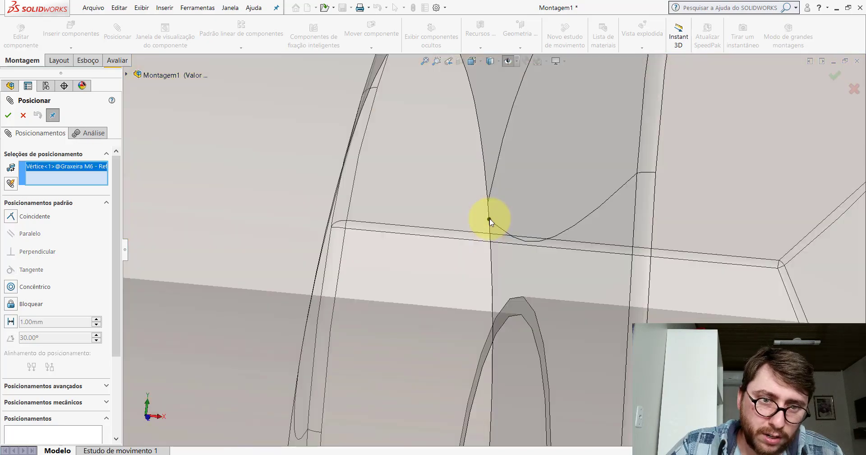
pyautogui.scroll(2, 496, 226)
pyautogui.scroll(2, 492, 243)
pyautogui.scroll(3, 493, 245)
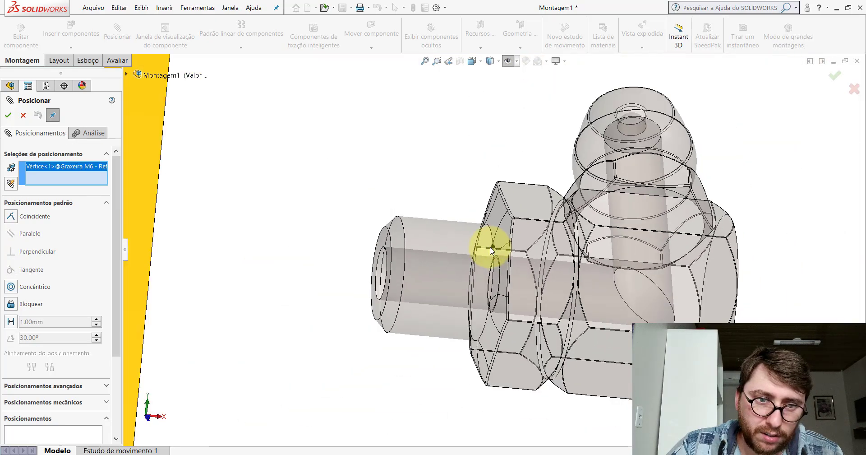
pyautogui.scroll(3, 490, 251)
pyautogui.moveTo(489, 251); pyautogui.dragTo(414, 239, button='middle')
pyautogui.click(368, 206)
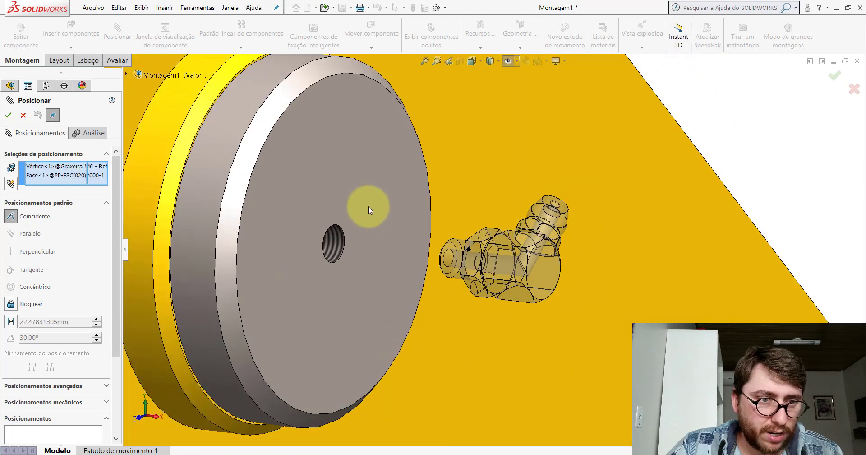
pyautogui.click(356, 195)
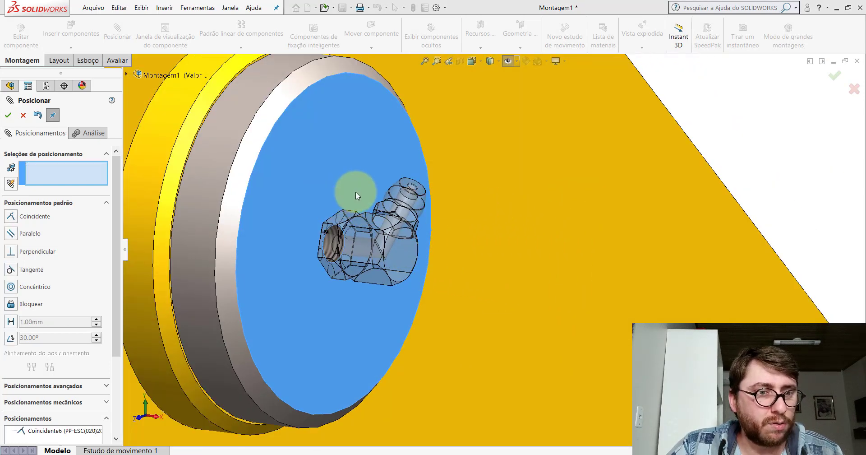
pyautogui.scroll(2, 451, 112)
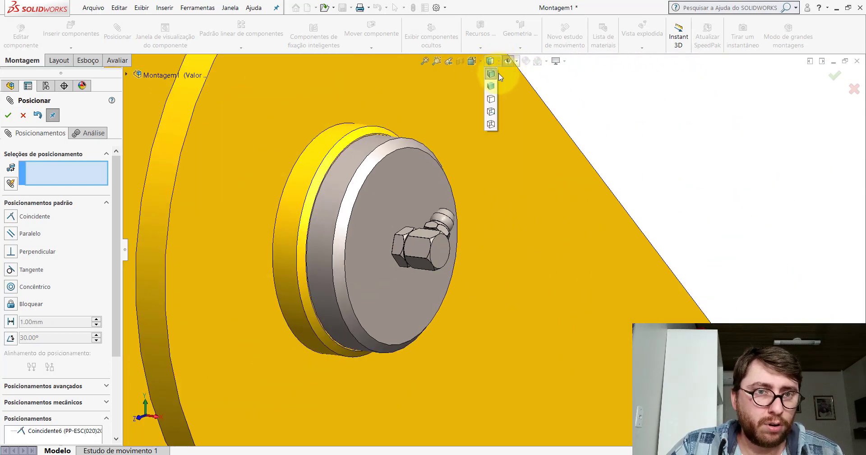
# With Shaded view and planes shown, mate a Graxeira M6 hex face parallel to Plano frontal
pyautogui.click(492, 86)
pyautogui.scroll(2, 499, 75)
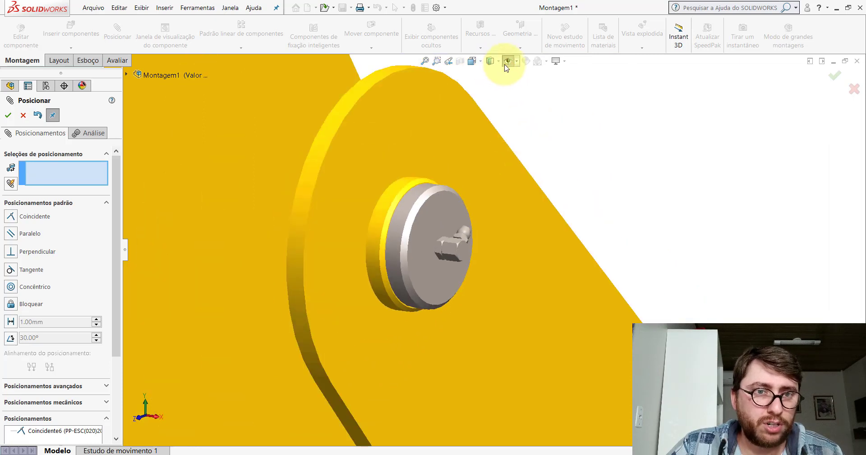
pyautogui.click(507, 63)
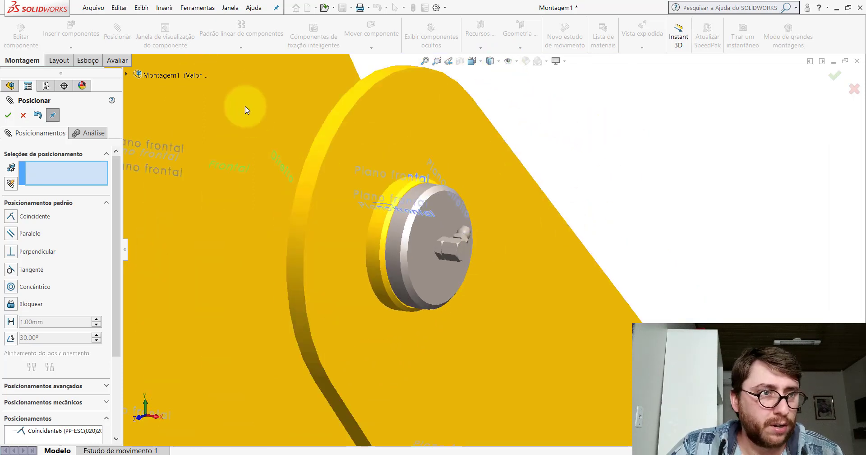
pyautogui.scroll(-2, 456, 243)
pyautogui.scroll(-3, 457, 246)
pyautogui.click(456, 243)
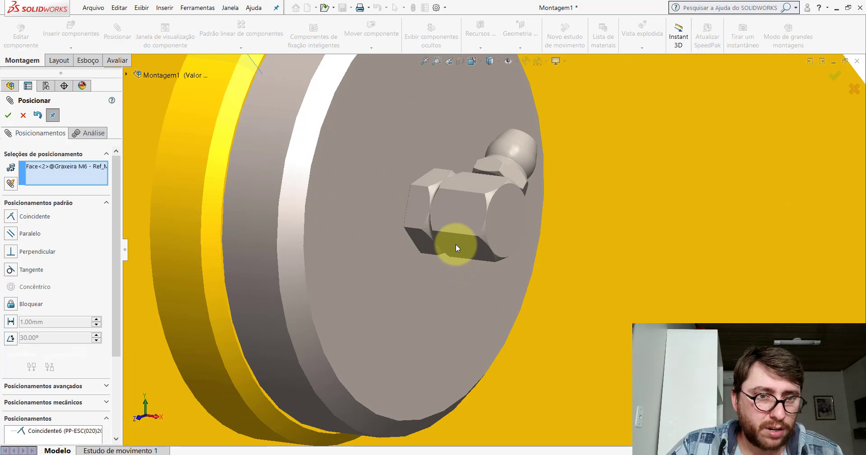
pyautogui.scroll(3, 455, 244)
pyautogui.scroll(-3, 426, 194)
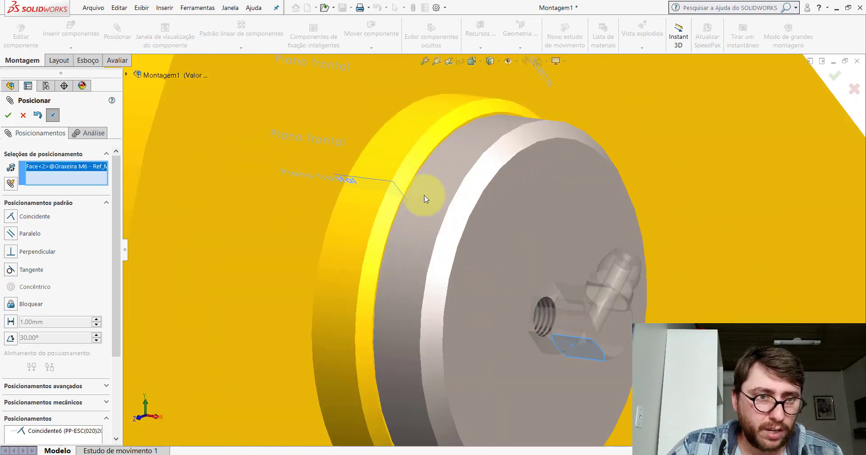
pyautogui.click(379, 182)
pyautogui.click(367, 182)
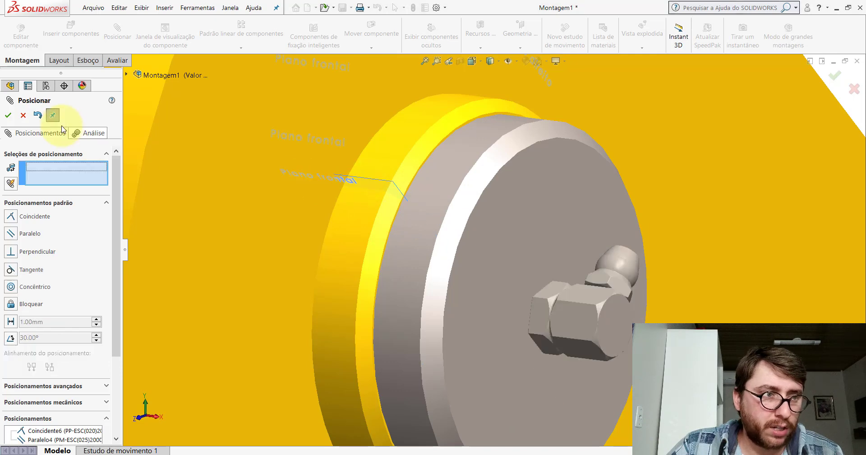
pyautogui.click(23, 115)
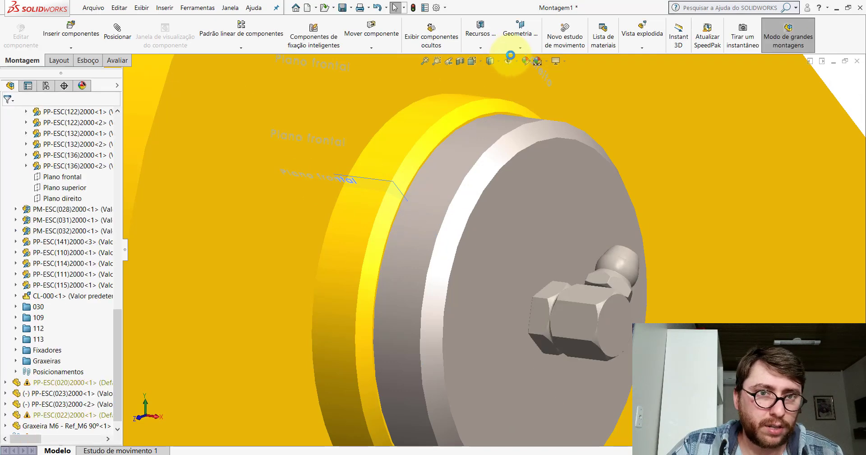
# Drag the arm plate to test the linkage, then zoom back in on the pin end
pyautogui.scroll(5, 507, 223)
pyautogui.scroll(5, 507, 223)
pyautogui.scroll(3, 573, 208)
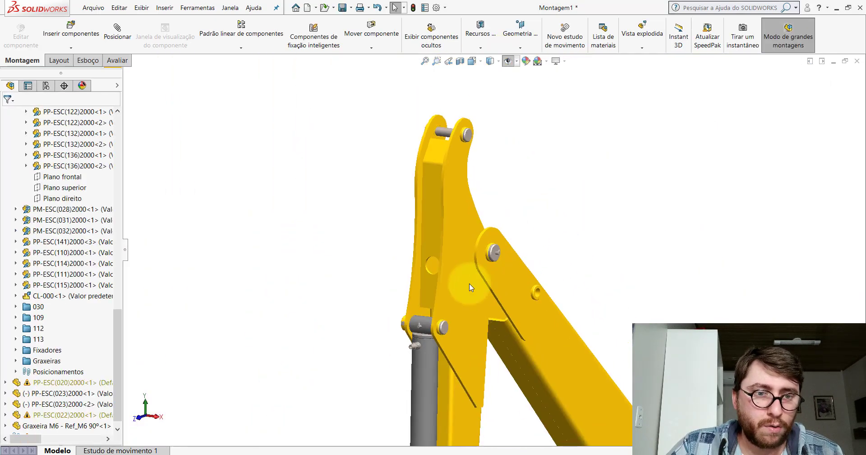
pyautogui.click(451, 285)
pyautogui.moveTo(450, 285); pyautogui.dragTo(330, 189)
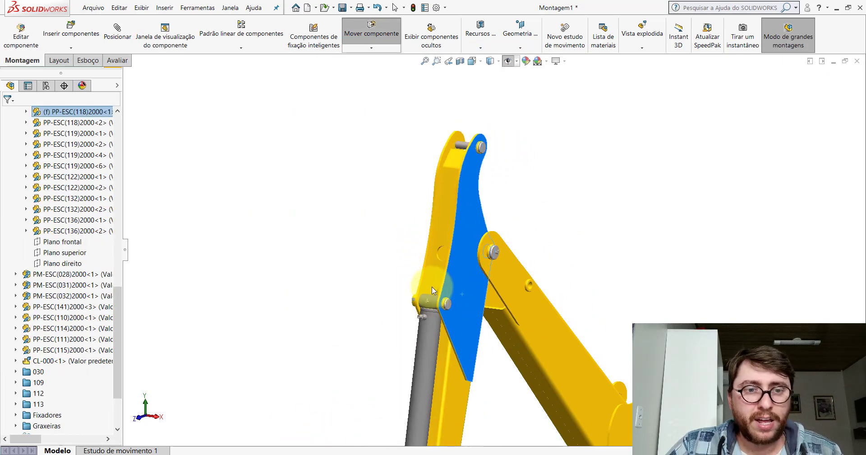
pyautogui.click(329, 189)
pyautogui.scroll(-5, 507, 244)
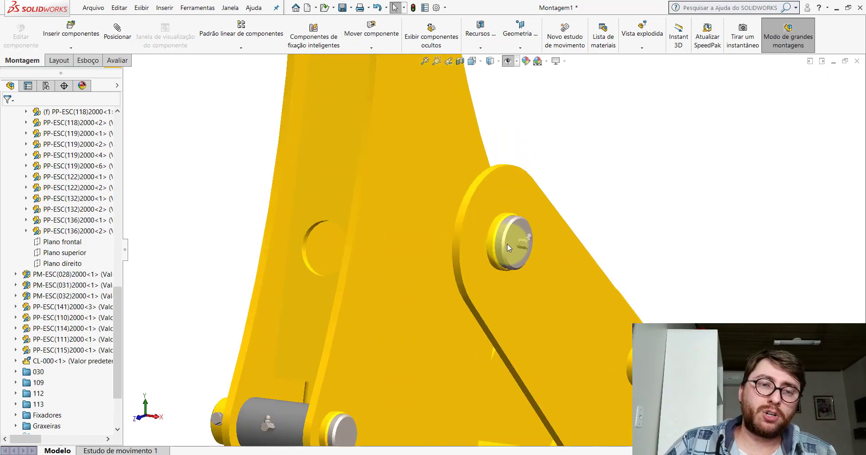
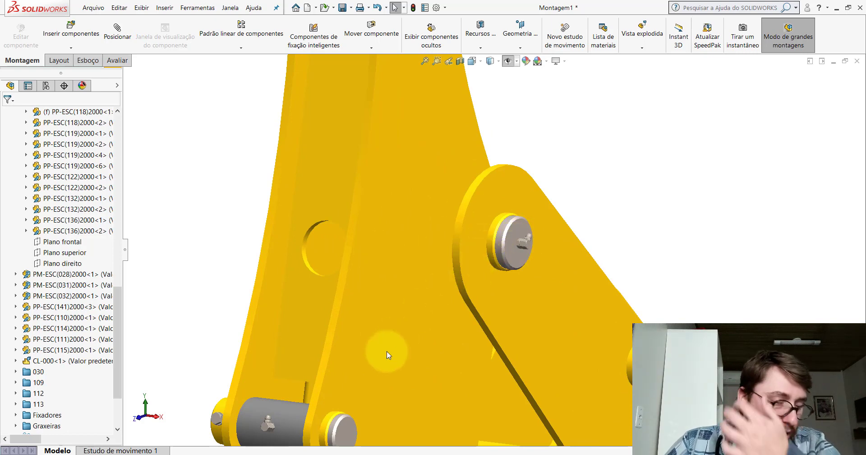
# Collapse the Montagem1 tree to top-level components and rebuild the assembly
pyautogui.scroll(3, 378, 356)
pyautogui.scroll(-4, 431, 255)
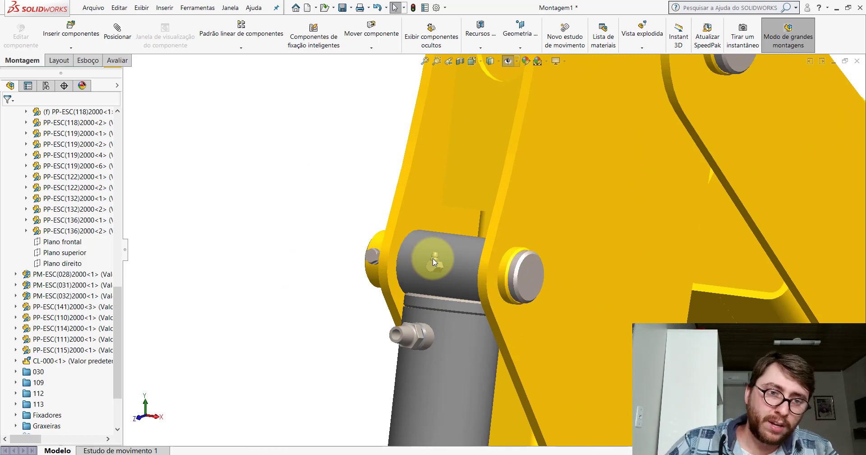
pyautogui.scroll(3, 508, 242)
pyautogui.scroll(-3, 567, 234)
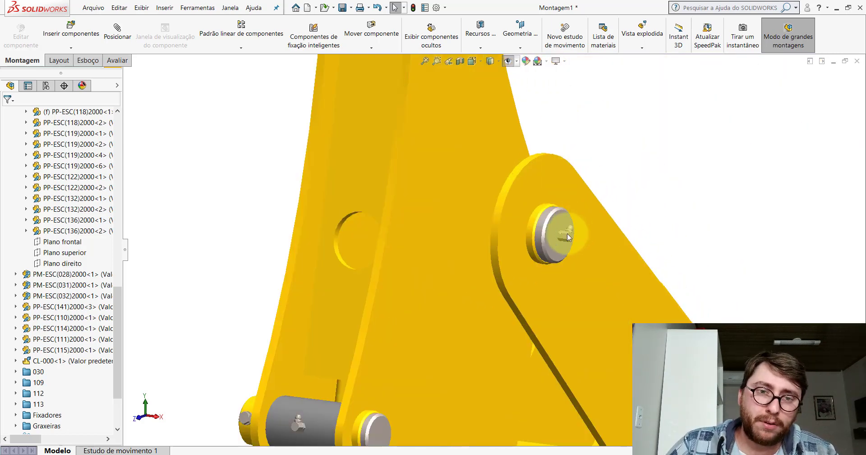
pyautogui.scroll(-2, 568, 234)
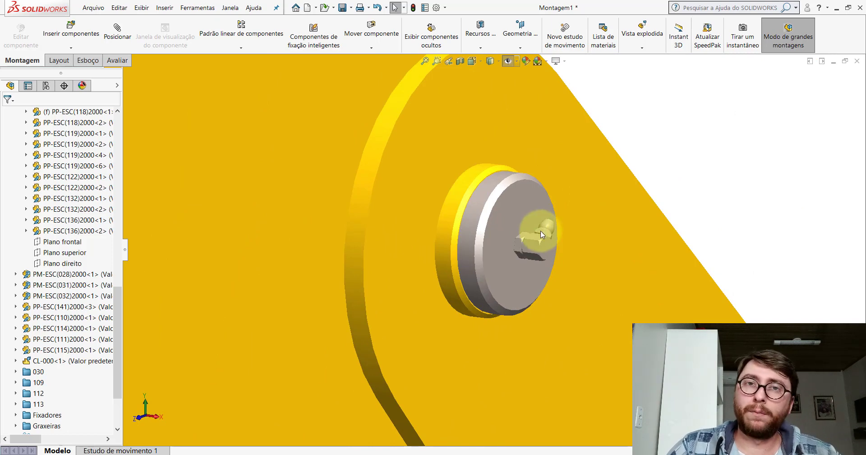
pyautogui.scroll(3, 526, 230)
pyautogui.moveTo(119, 304); pyautogui.dragTo(120, 120)
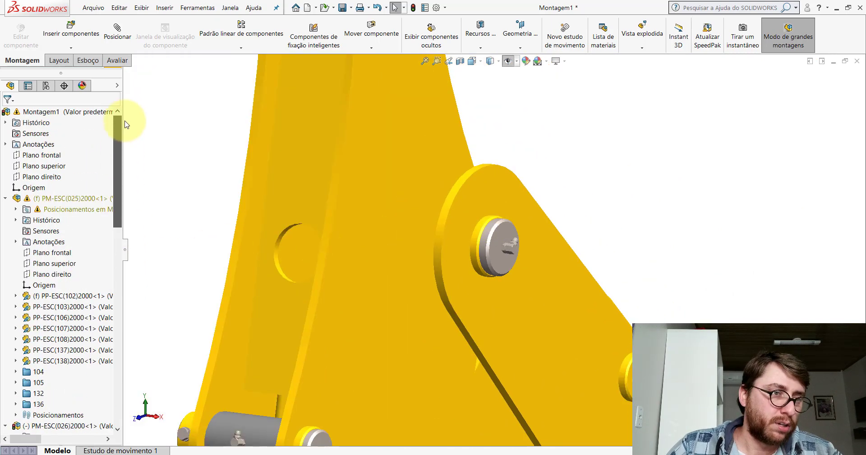
pyautogui.rightClick(94, 114)
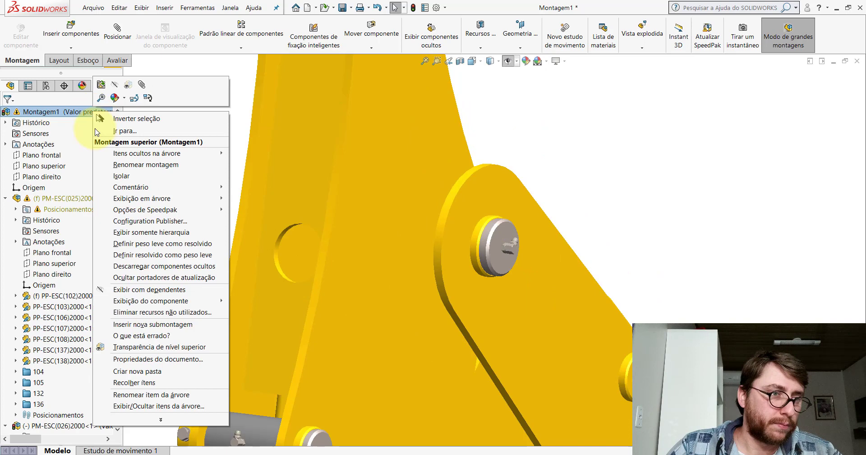
pyautogui.click(141, 383)
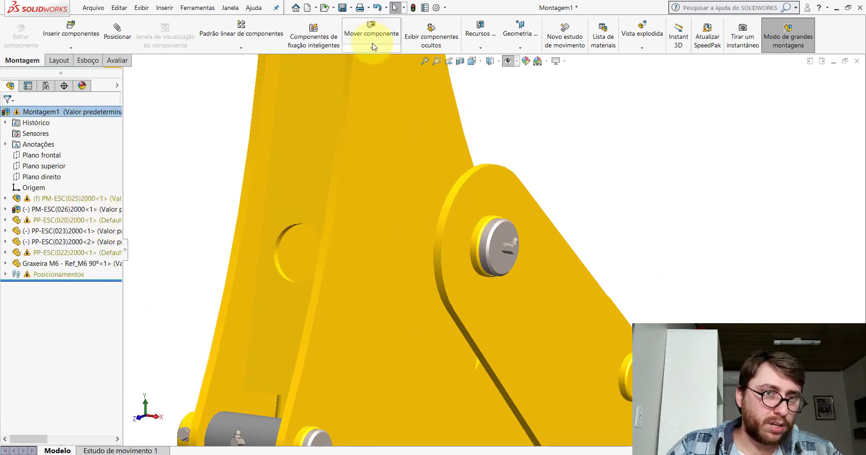
pyautogui.click(414, 8)
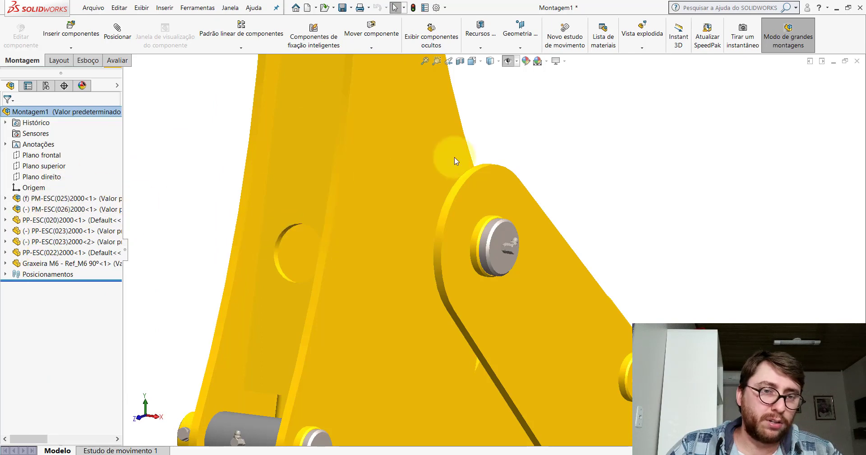
# Orbit and zoom the view so the PP-ESC(106)2000 bushing faces the viewer
pyautogui.scroll(3, 454, 157)
pyautogui.scroll(3, 483, 250)
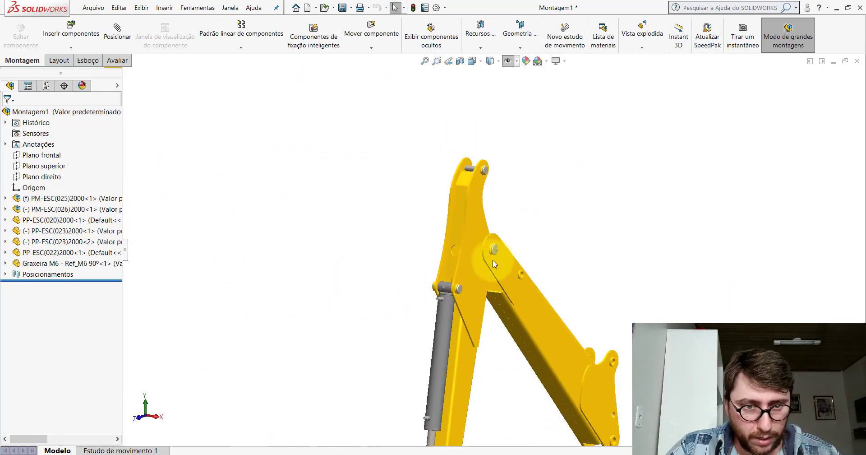
pyautogui.scroll(-3, 523, 193)
pyautogui.moveTo(522, 193)
pyautogui.mouseDown(button='middle')
pyautogui.moveTo(639, 253)
pyautogui.moveTo(658, 286)
pyautogui.mouseUp(button='middle')
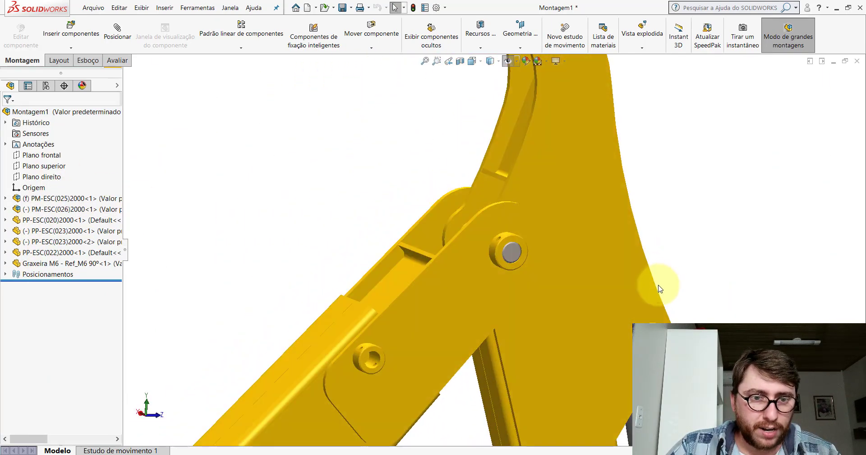
pyautogui.scroll(-5, 502, 248)
pyautogui.moveTo(527, 273)
pyautogui.mouseDown(button='middle')
pyautogui.moveTo(511, 267)
pyautogui.moveTo(453, 192)
pyautogui.mouseUp(button='middle')
pyautogui.scroll(5, 513, 251)
pyautogui.scroll(-4, 513, 250)
pyautogui.scroll(-3, 503, 249)
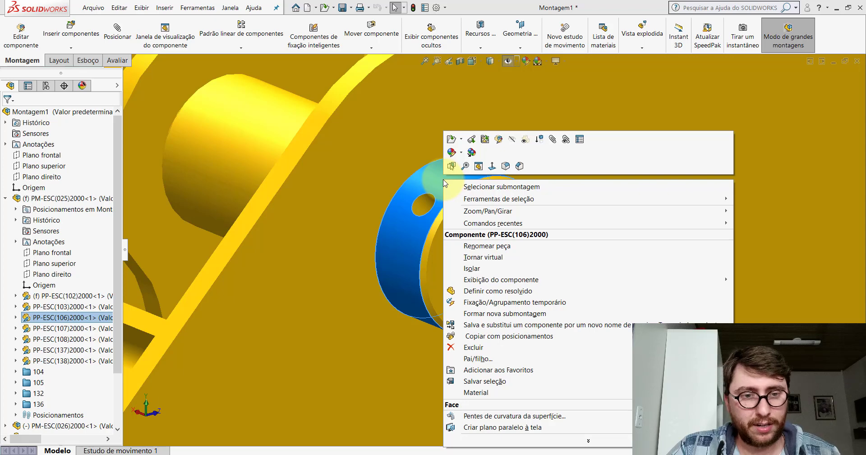
# Isolate the bushing, then view the boom in the PM-ESC(004)2000_ assembly
pyautogui.click(485, 268)
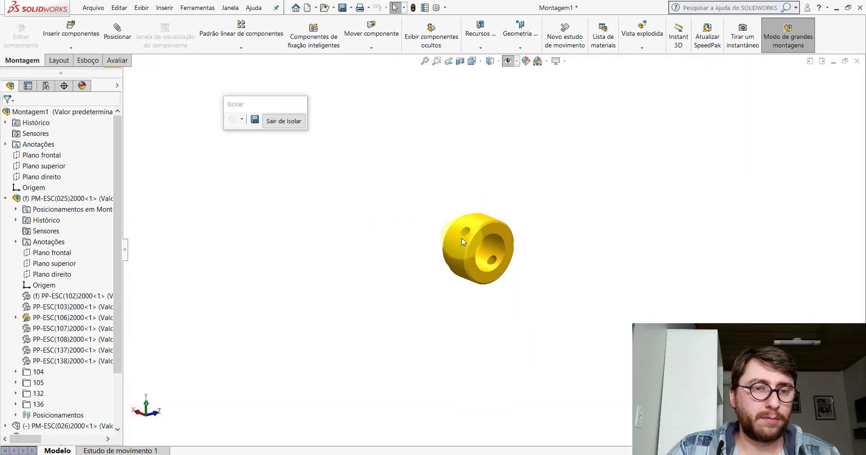
pyautogui.click(426, 430)
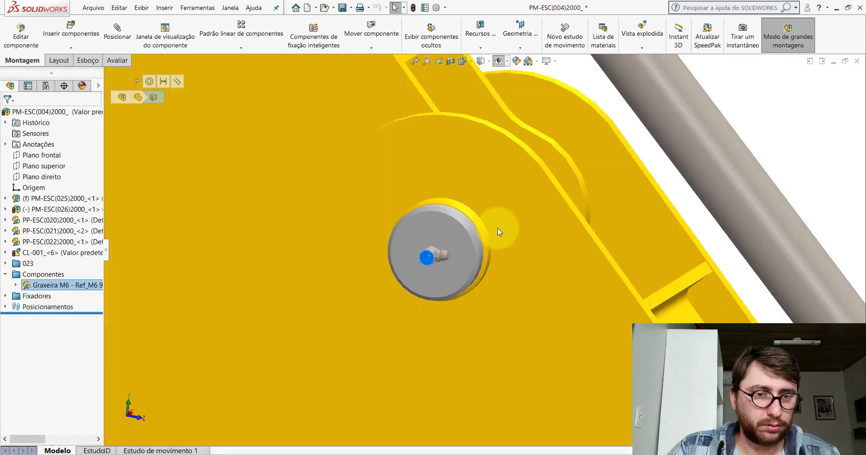
pyautogui.scroll(5, 496, 218)
pyautogui.moveTo(496, 218); pyautogui.dragTo(430, 268, button='middle')
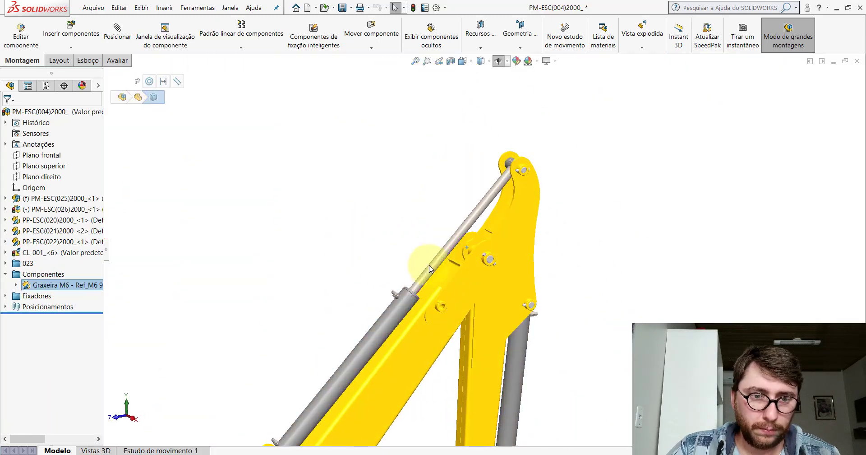
pyautogui.scroll(-3, 509, 265)
pyautogui.scroll(-3, 502, 265)
pyautogui.scroll(-2, 481, 246)
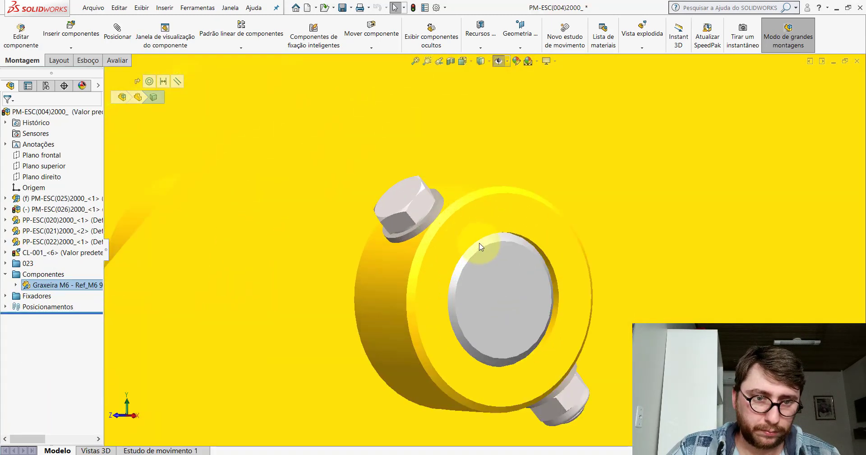
# Inspect the bolt on the pin boss, then return to Montagem1
pyautogui.click(416, 217)
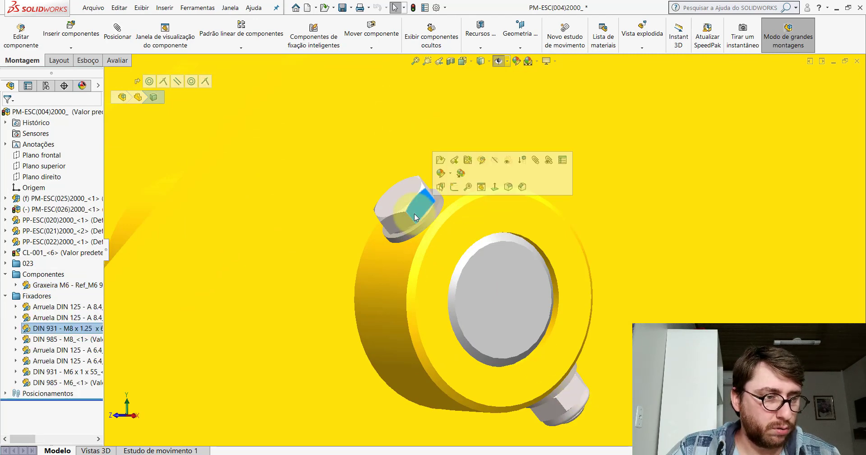
pyautogui.moveTo(107, 248); pyautogui.dragTo(125, 249)
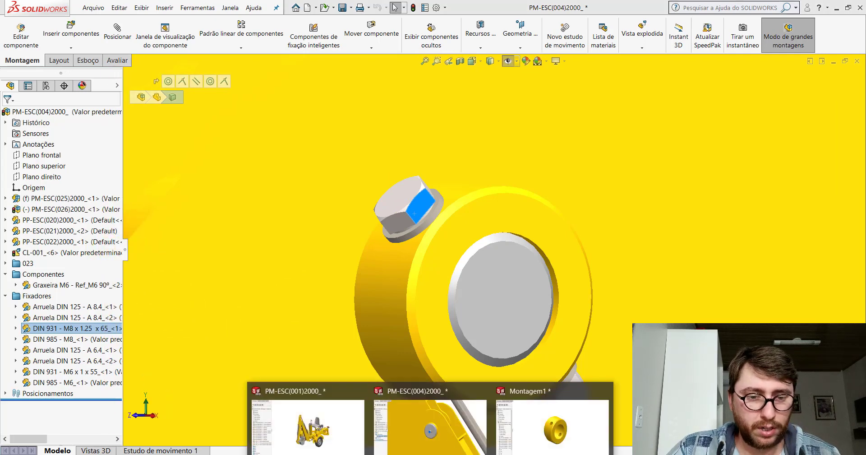
pyautogui.click(553, 424)
pyautogui.scroll(-3, 505, 248)
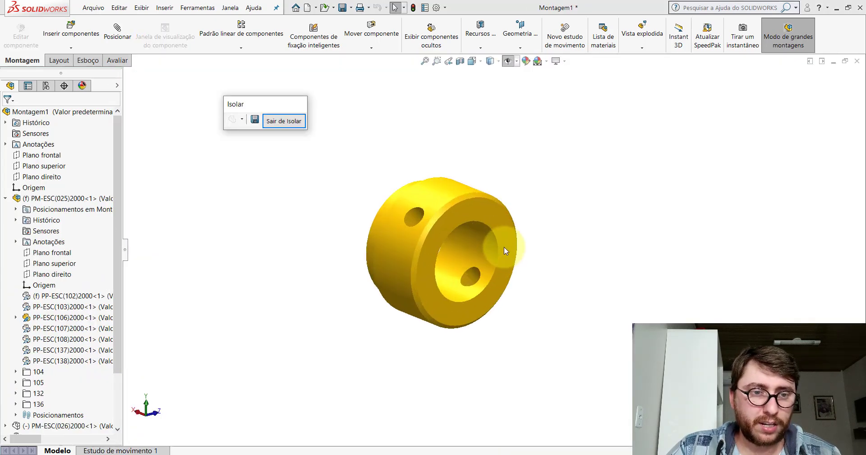
# Insert the Arruela DIN 125 - A 8.4 part and place it above the bushing
pyautogui.click(57, 38)
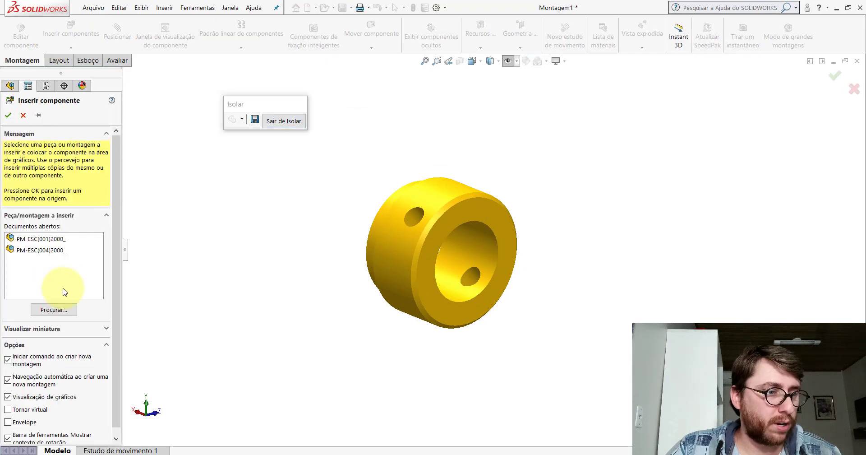
pyautogui.click(57, 310)
pyautogui.click(558, 386)
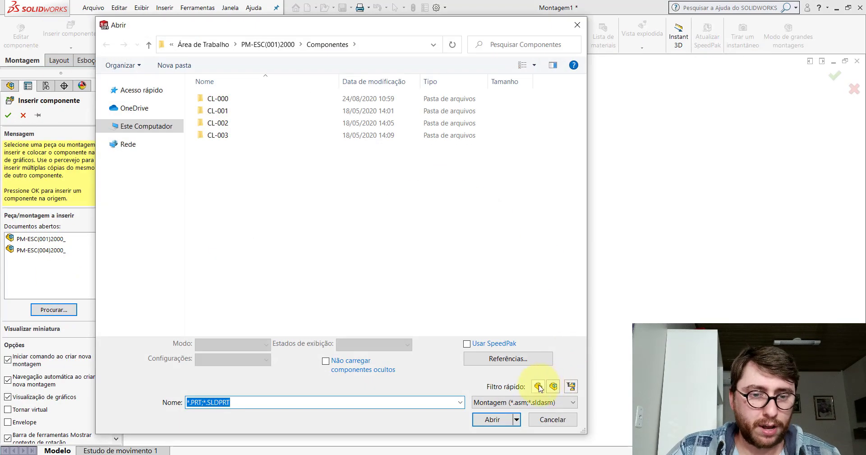
pyautogui.click(539, 387)
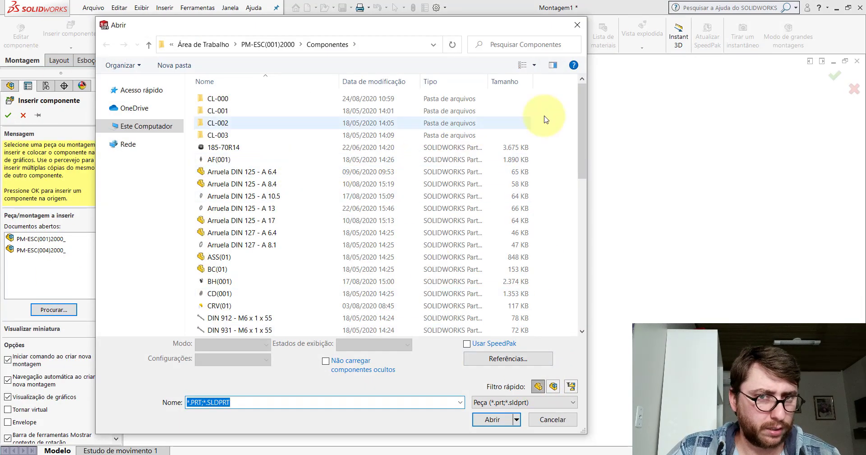
pyautogui.moveTo(582, 94); pyautogui.dragTo(581, 107)
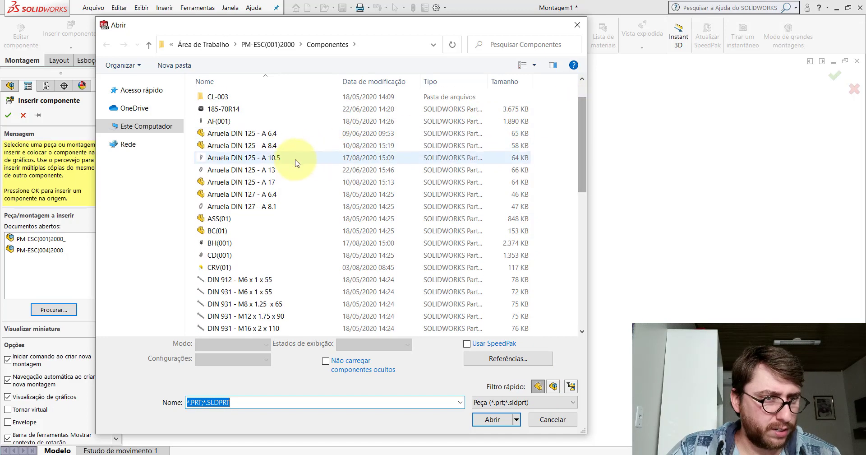
pyautogui.doubleClick(239, 146)
pyautogui.scroll(-2, 420, 185)
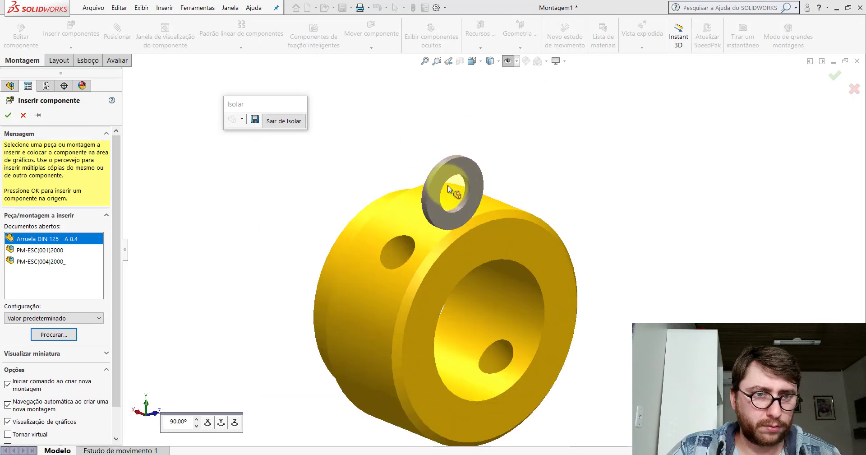
pyautogui.scroll(-2, 448, 185)
pyautogui.click(437, 127)
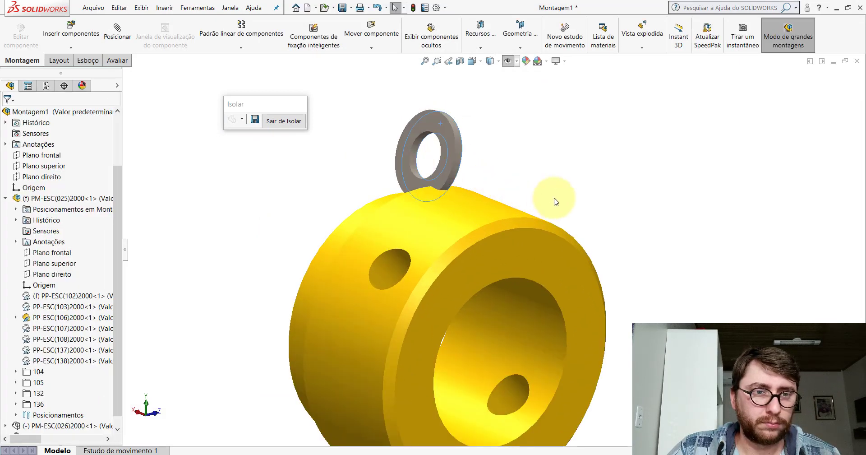
# Make the washer concentric with the bushing's side hole and lift it out
pyautogui.click(360, 103)
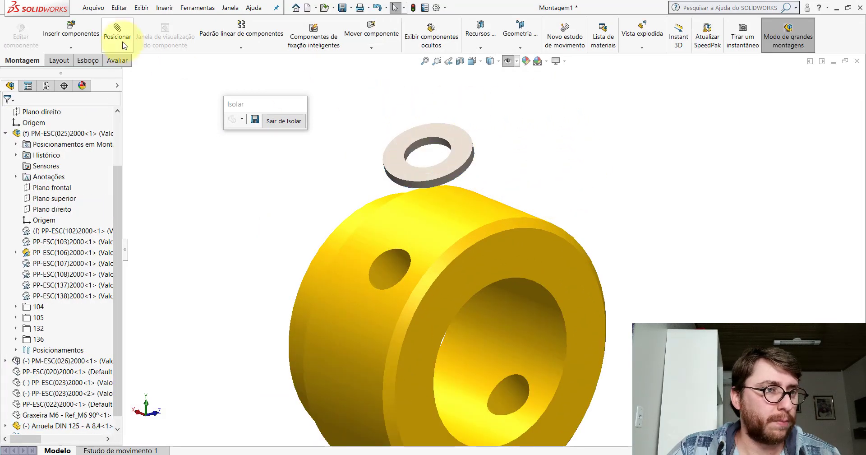
pyautogui.scroll(-2, 446, 151)
pyautogui.click(417, 144)
pyautogui.scroll(2, 466, 236)
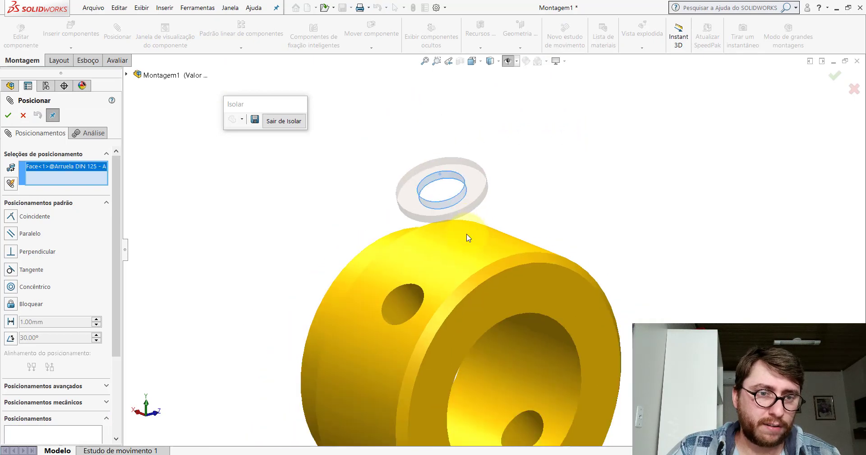
pyautogui.moveTo(466, 236); pyautogui.dragTo(453, 274, button='middle')
pyautogui.click(427, 220)
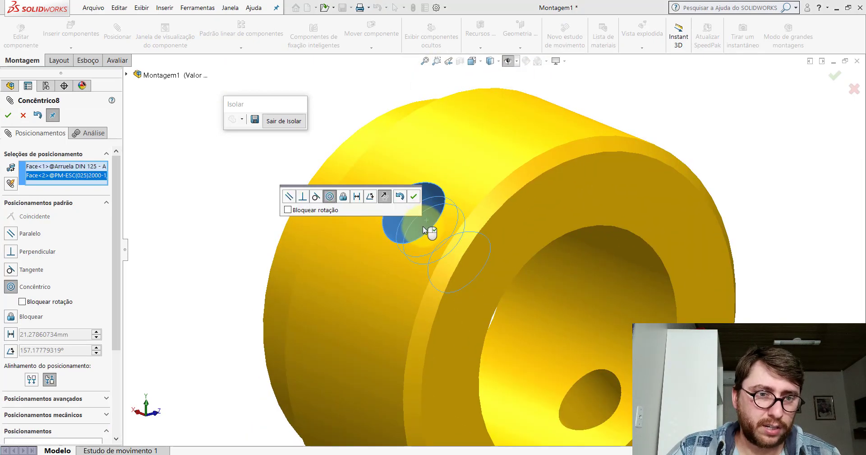
pyautogui.click(412, 194)
pyautogui.moveTo(412, 194); pyautogui.dragTo(350, 147)
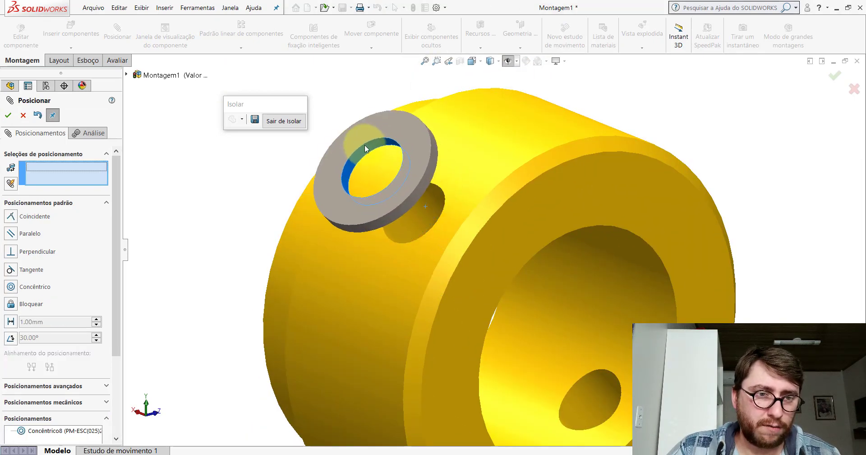
# Mate the washer face tangent to the bushing's outer surface
pyautogui.click(425, 154)
pyautogui.moveTo(425, 155); pyautogui.dragTo(342, 119, button='middle')
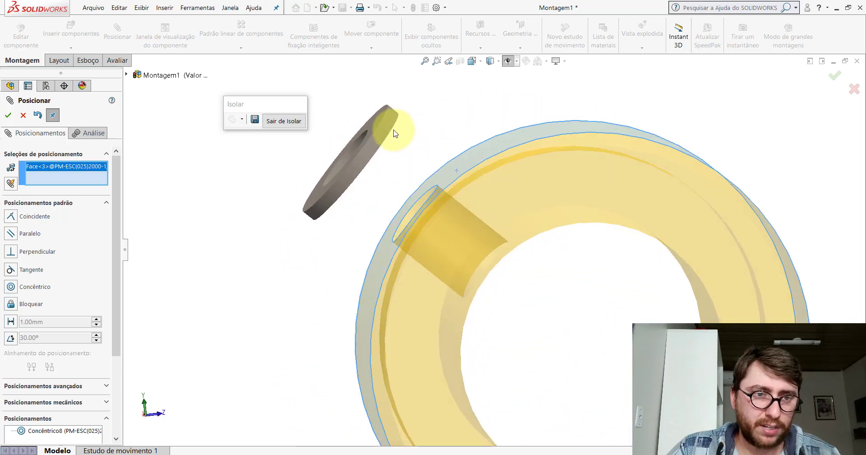
pyautogui.click(342, 118)
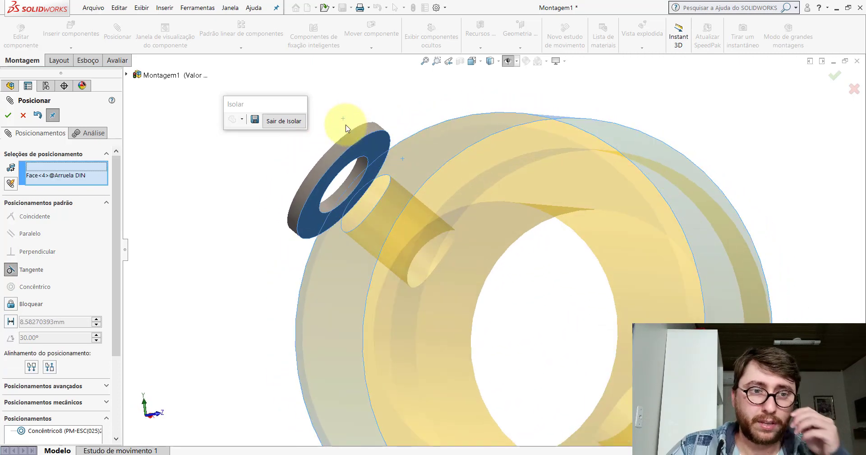
pyautogui.click(333, 100)
# Show the planes and make the washer and part front planes parallel
pyautogui.scroll(3, 473, 217)
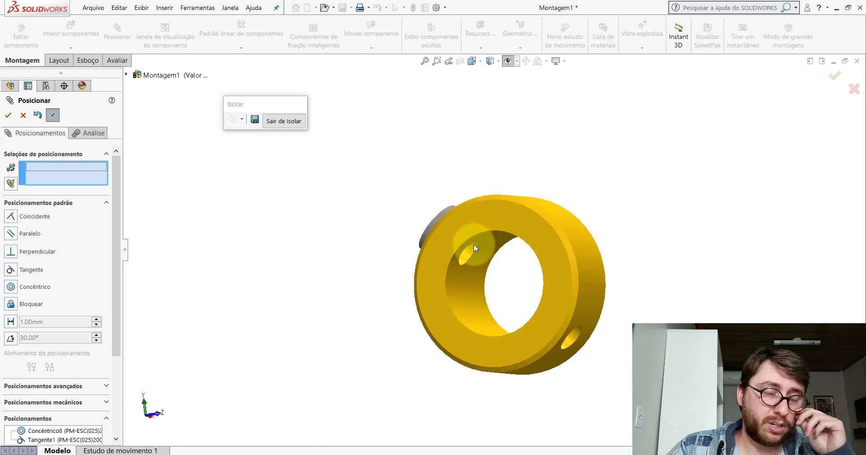
pyautogui.moveTo(474, 244); pyautogui.dragTo(518, 280, button='middle')
pyautogui.click(510, 63)
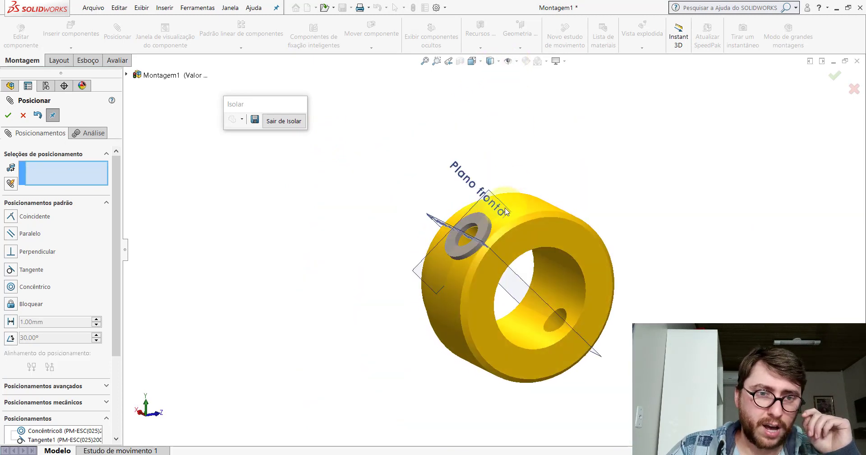
pyautogui.scroll(-4, 472, 201)
pyautogui.click(437, 185)
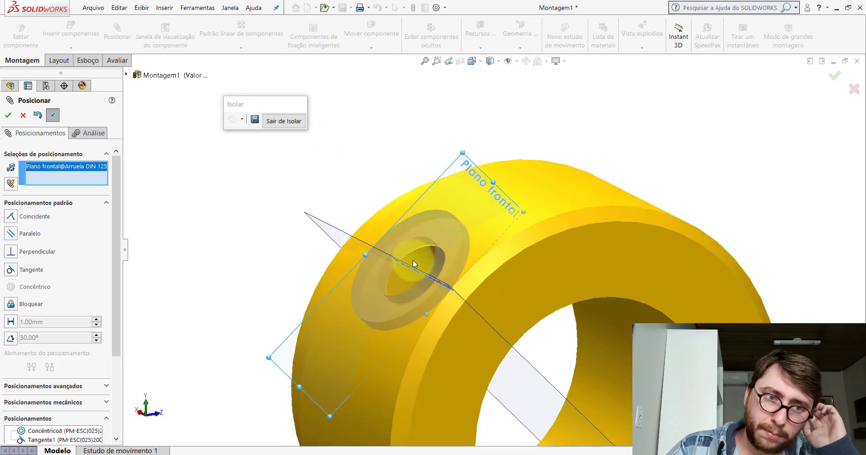
pyautogui.click(399, 260)
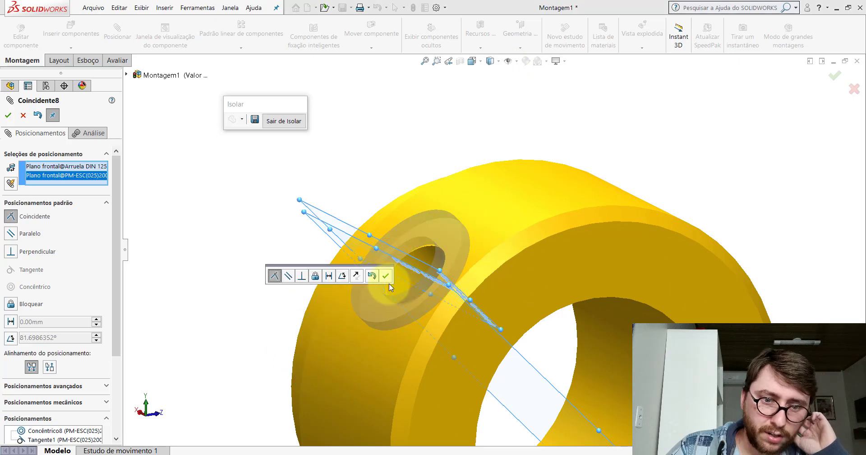
pyautogui.click(288, 276)
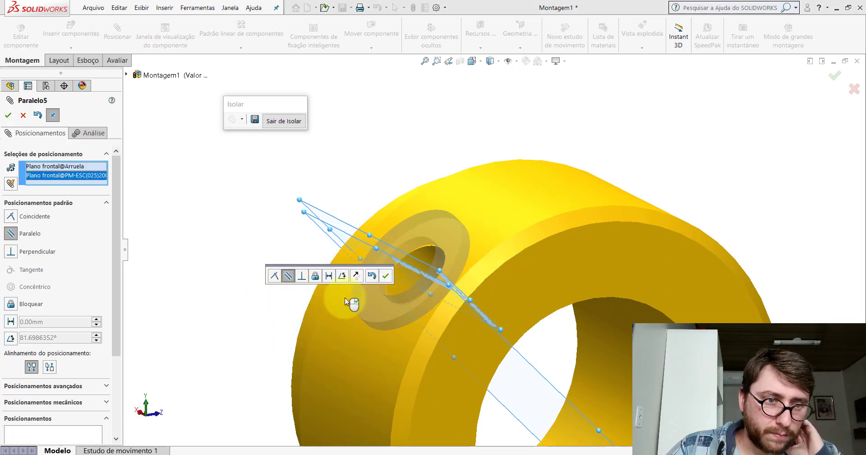
pyautogui.click(386, 276)
# Finish mating, hide the reference planes, and test-drag the washer
pyautogui.click(24, 116)
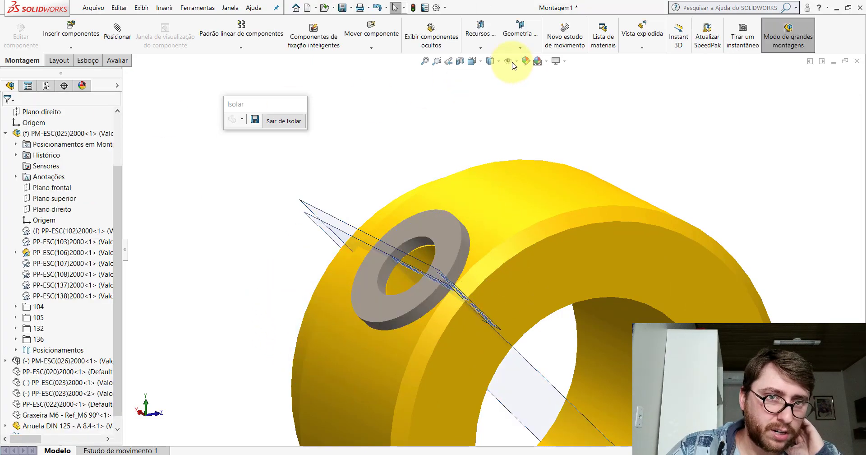
pyautogui.click(516, 62)
pyautogui.click(509, 73)
pyautogui.scroll(3, 526, 187)
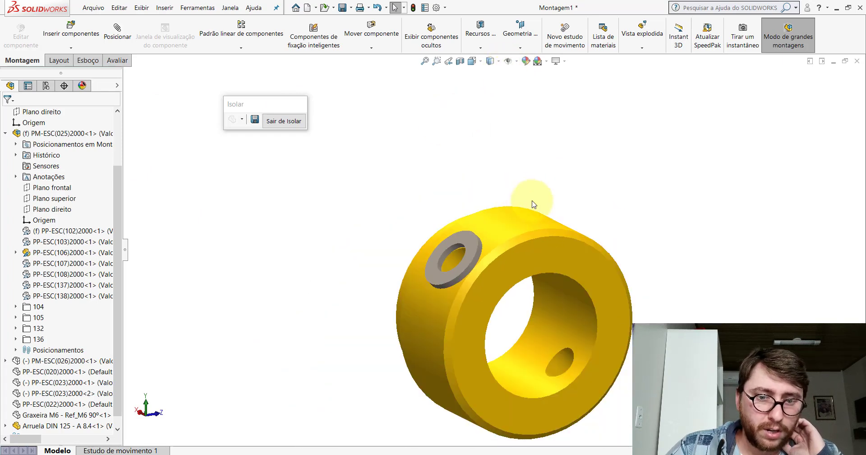
pyautogui.scroll(-3, 460, 243)
pyautogui.click(399, 207)
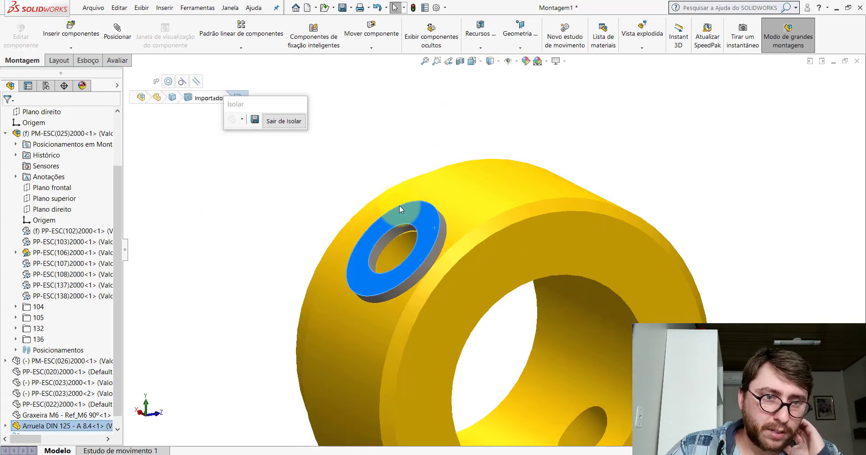
pyautogui.click(349, 166)
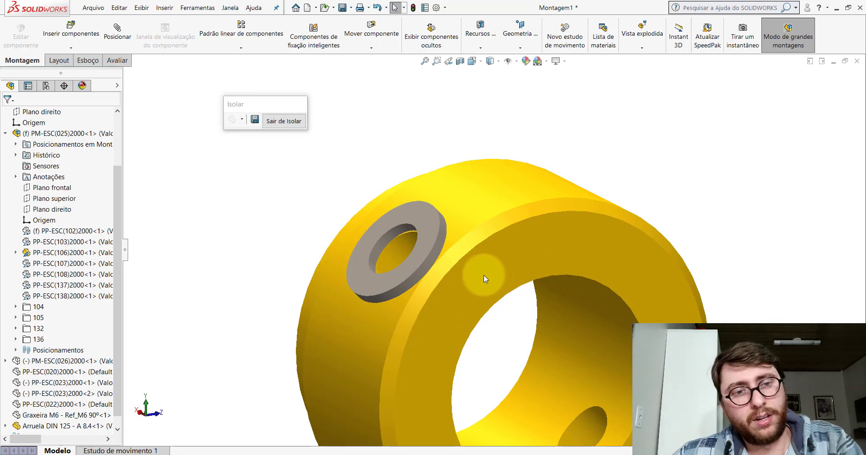
# List the washer's mates and open options for Concêntrico8 and Tangente1
pyautogui.scroll(3, 480, 277)
pyautogui.scroll(-2, 483, 270)
pyautogui.scroll(-2, 484, 268)
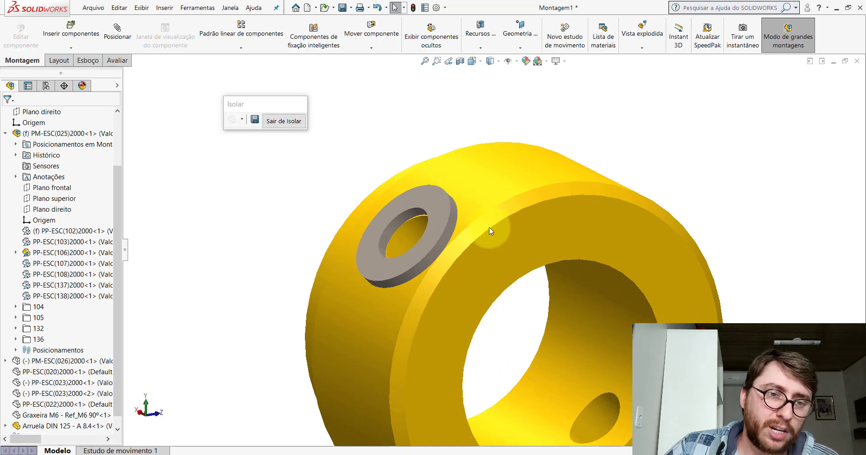
pyautogui.scroll(2, 491, 231)
pyautogui.rightClick(442, 214)
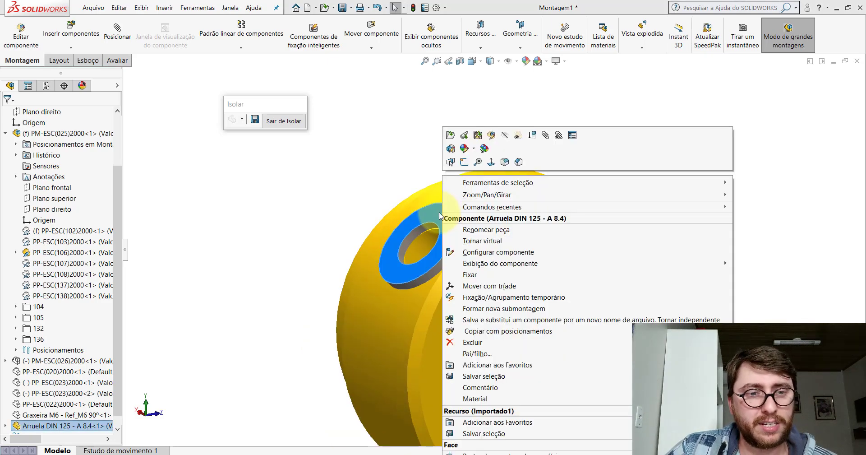
pyautogui.click(558, 136)
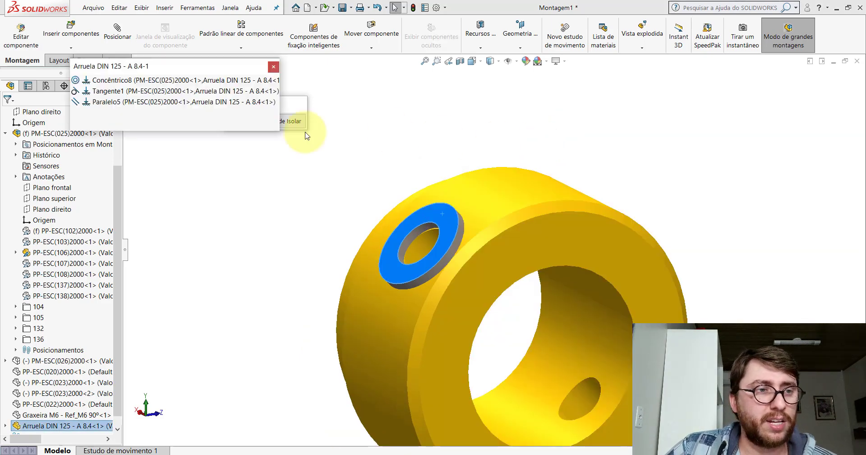
pyautogui.rightClick(113, 85)
pyautogui.rightClick(102, 92)
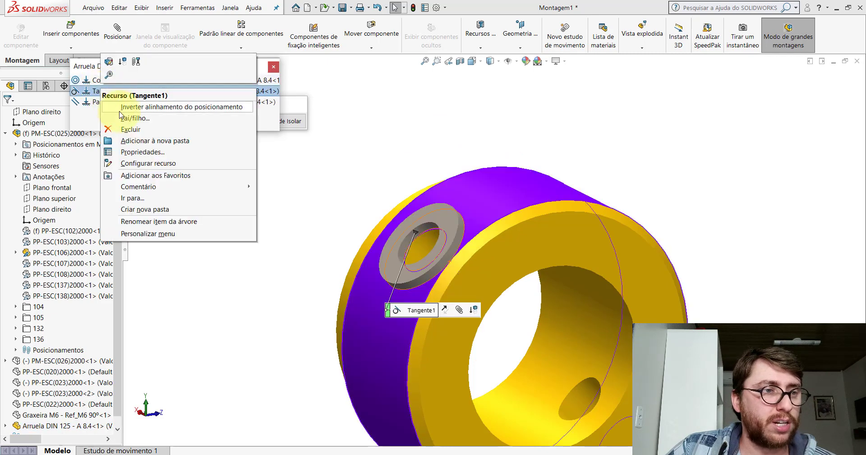
# Delete the washer's Tangente1 mate and show the reference planes
pyautogui.click(127, 130)
pyautogui.click(274, 67)
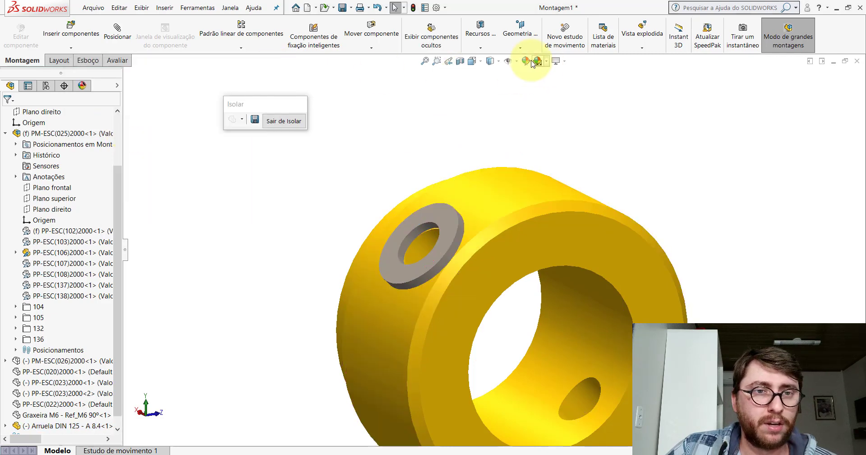
pyautogui.click(517, 62)
pyautogui.click(509, 75)
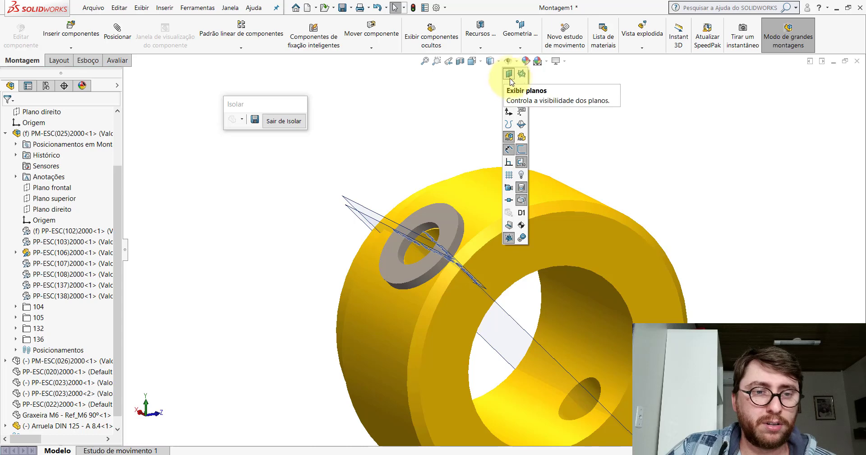
# Open PP-ESC(106)2000, make its Plano superior visible, and close the part
pyautogui.moveTo(538, 258); pyautogui.dragTo(515, 245, button='middle')
pyautogui.click(508, 231)
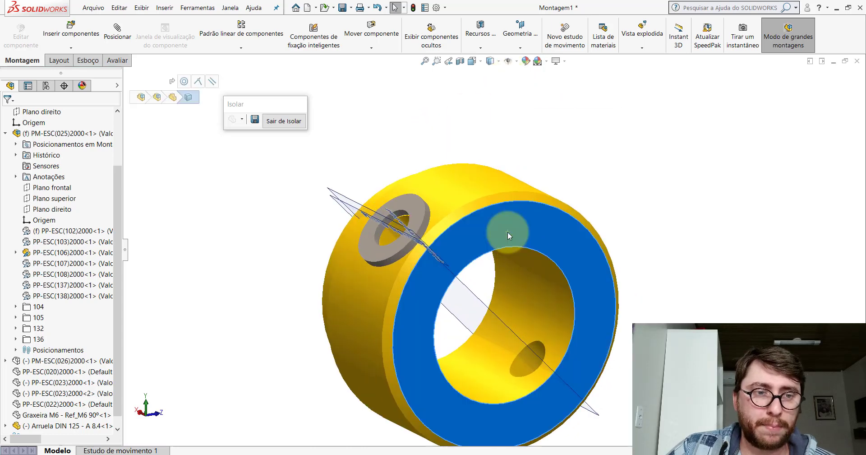
pyautogui.click(532, 174)
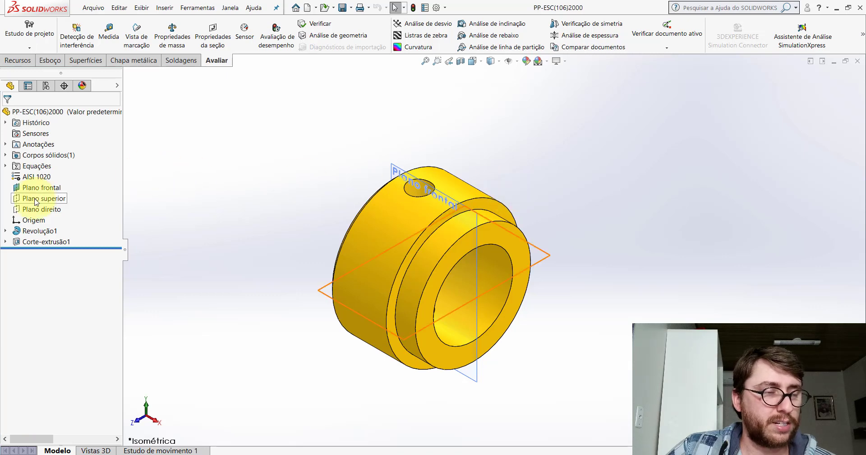
pyautogui.click(56, 186)
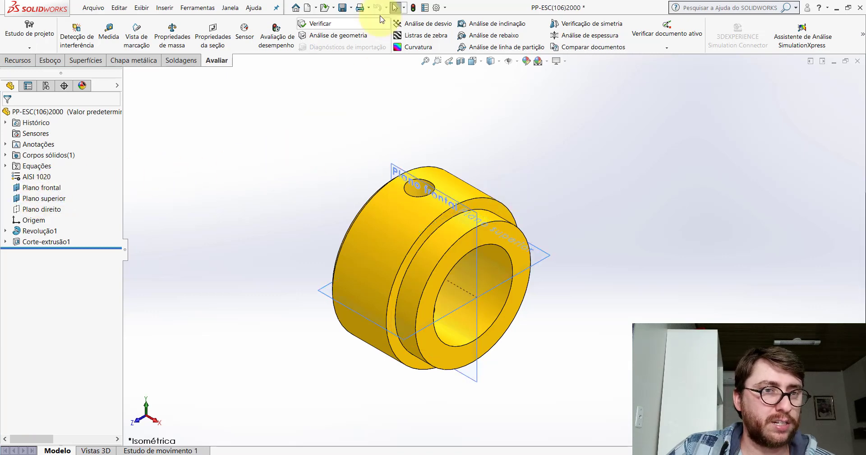
pyautogui.click(858, 62)
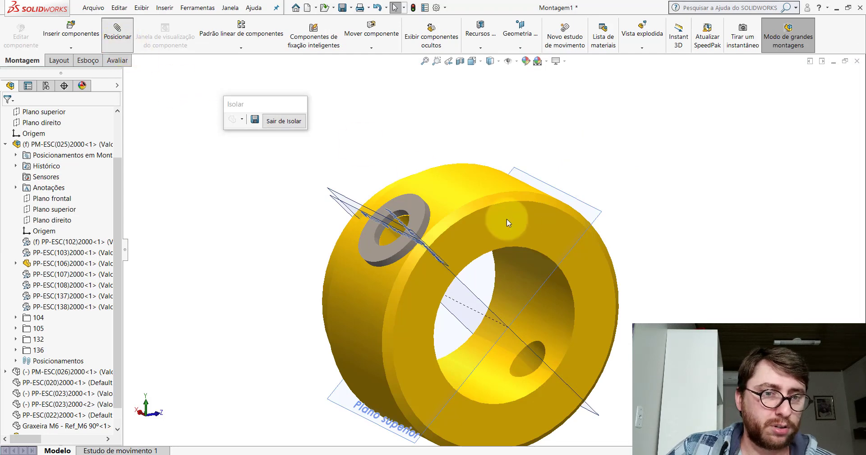
# Add a 26.00 mm distance mate from Plano superior to the washer face, then hide planes
pyautogui.click(551, 271)
pyautogui.moveTo(513, 223)
pyautogui.mouseDown(button='middle')
pyautogui.moveTo(464, 179)
pyautogui.moveTo(348, 178)
pyautogui.mouseUp(button='middle')
pyautogui.scroll(-3, 319, 184)
pyautogui.click(313, 177)
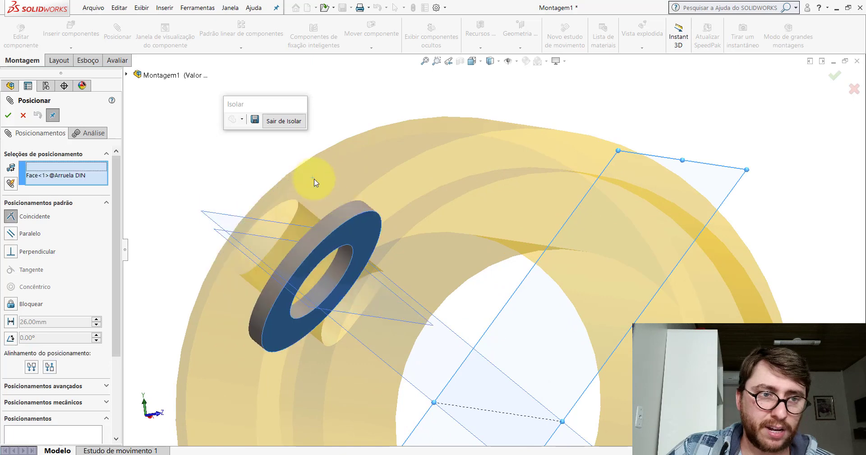
pyautogui.click(246, 168)
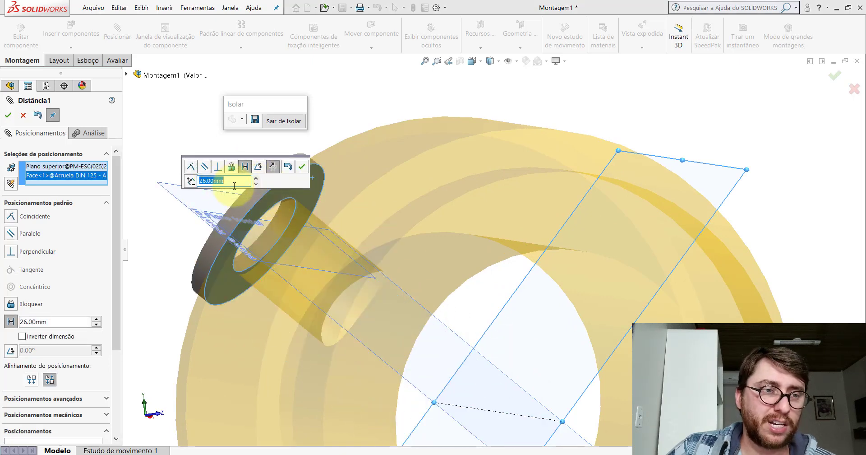
pyautogui.click(304, 168)
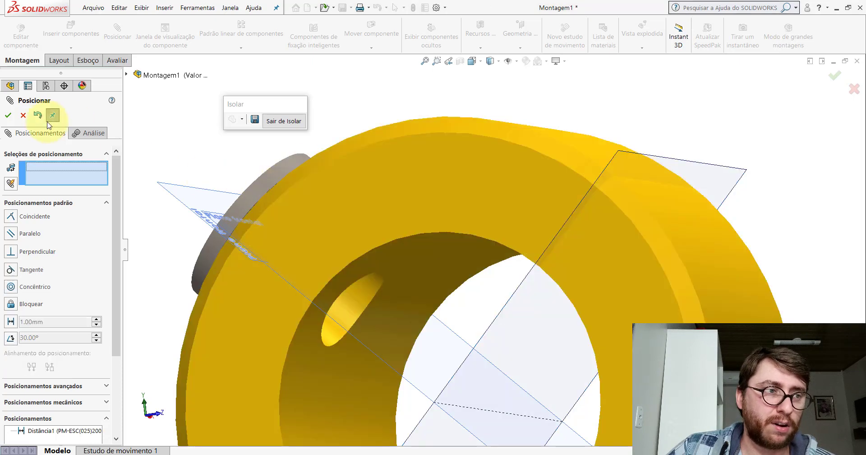
pyautogui.click(23, 116)
pyautogui.click(508, 63)
# Select the washer, try dragging the fixed yellow part, then clear the selection
pyautogui.scroll(3, 560, 242)
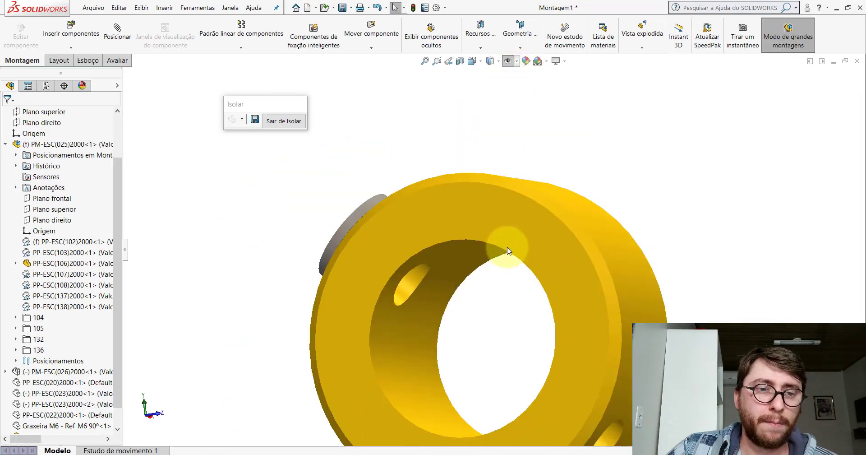
pyautogui.moveTo(561, 242)
pyautogui.mouseDown(button='middle')
pyautogui.moveTo(440, 241)
pyautogui.moveTo(452, 235)
pyautogui.mouseUp(button='middle')
pyautogui.click(459, 222)
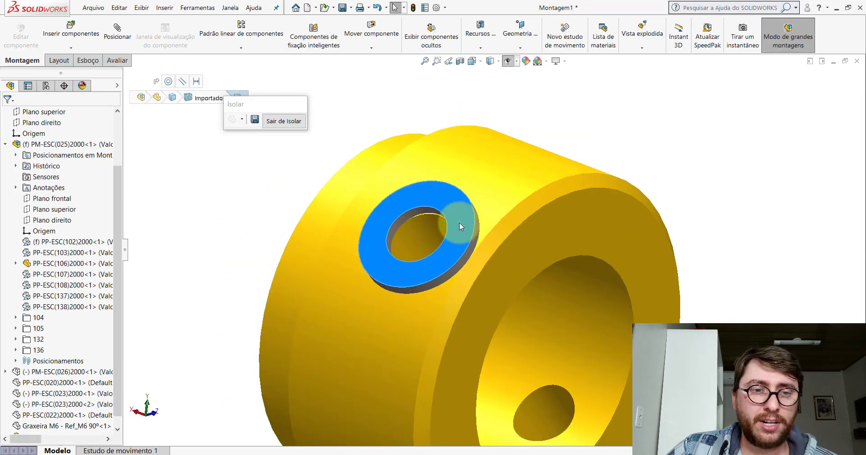
pyautogui.click(461, 166)
pyautogui.moveTo(461, 166); pyautogui.dragTo(472, 205)
pyautogui.scroll(2, 474, 226)
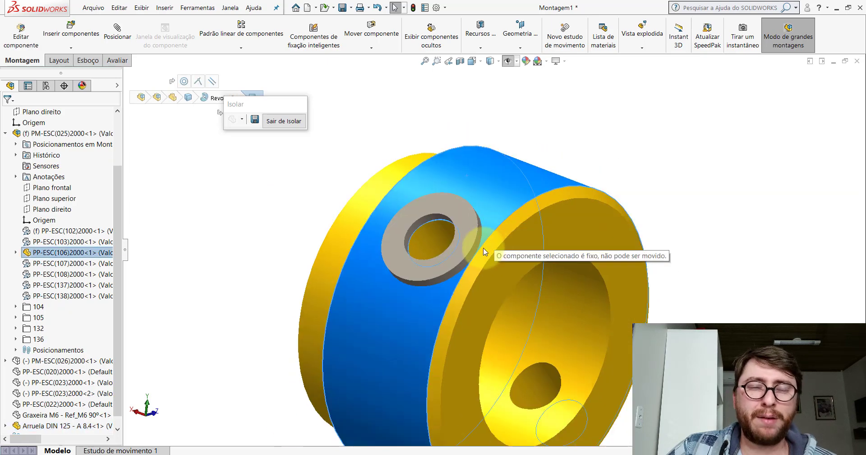
pyautogui.scroll(2, 478, 258)
pyautogui.press('Escape')
pyautogui.scroll(-2, 478, 258)
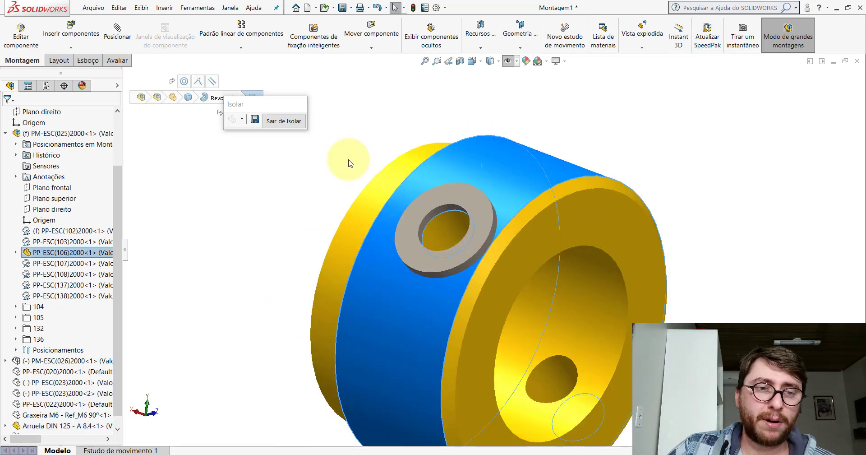
pyautogui.scroll(-2, 462, 241)
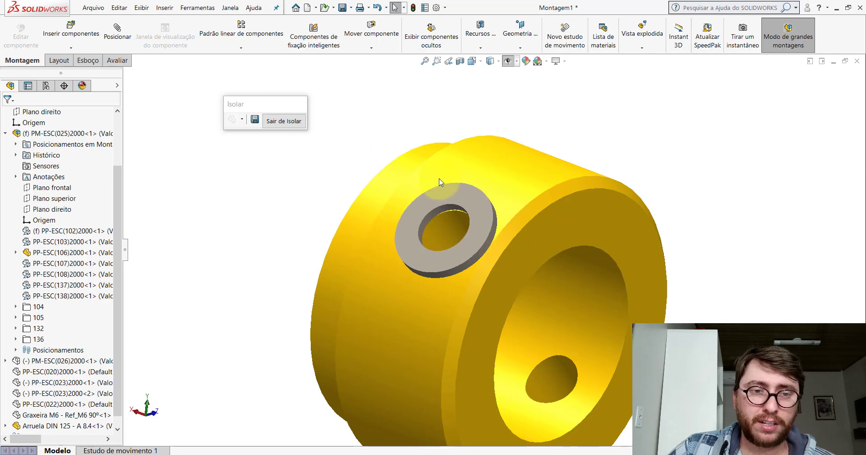
# Ctrl-drag the DIN 125 washer to create a second copy beside the bushing
pyautogui.scroll(2, 560, 281)
pyautogui.scroll(1, 560, 275)
pyautogui.moveTo(561, 275)
pyautogui.mouseDown(button='middle')
pyautogui.moveTo(513, 267)
pyautogui.moveTo(470, 228)
pyautogui.moveTo(490, 283)
pyautogui.moveTo(534, 256)
pyautogui.moveTo(508, 264)
pyautogui.mouseUp(button='middle')
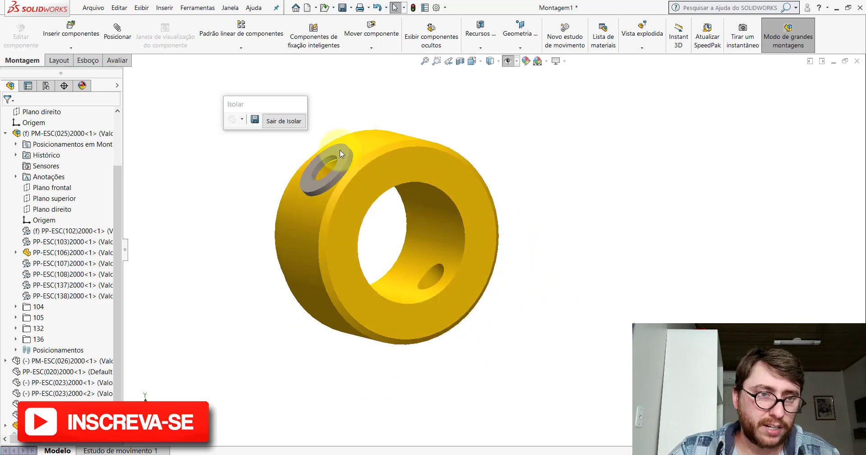
pyautogui.keyDown('ctrl'); pyautogui.moveTo(340, 151); pyautogui.dragTo(464, 300); pyautogui.keyUp('ctrl')
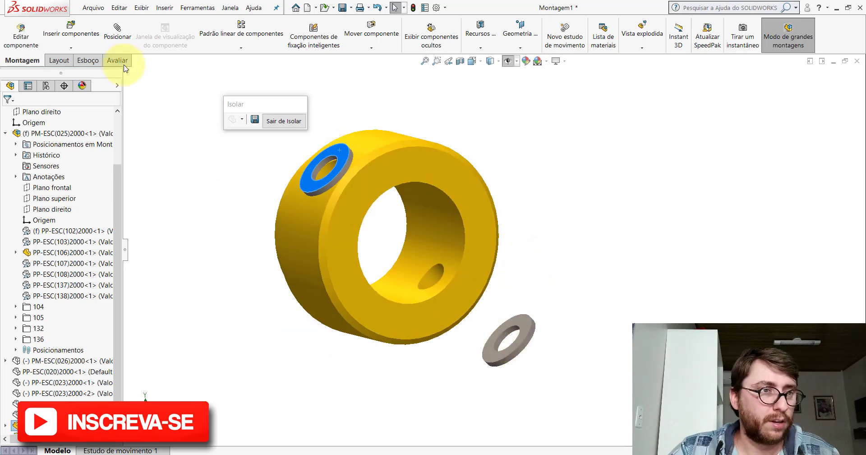
# Mate the copied washer concentric with the ring's side hole
pyautogui.click(118, 31)
pyautogui.scroll(3, 511, 338)
pyautogui.click(500, 321)
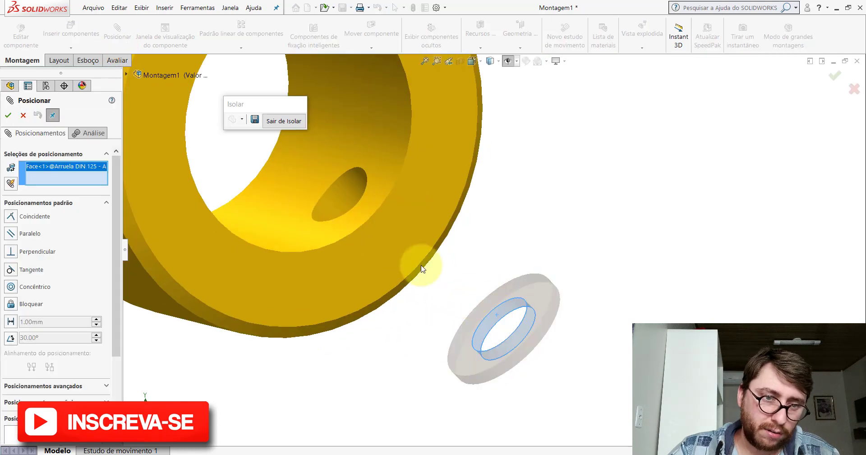
pyautogui.click(355, 197)
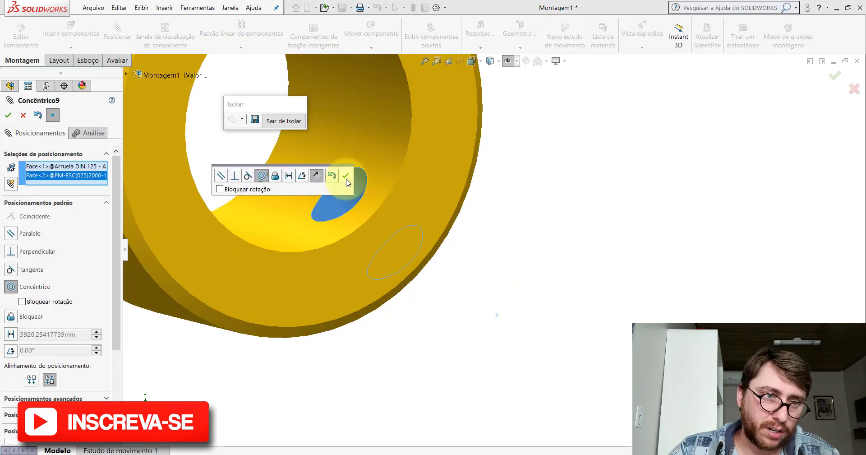
pyautogui.click(346, 179)
pyautogui.scroll(2, 386, 164)
pyautogui.moveTo(386, 163)
pyautogui.mouseDown()
pyautogui.moveTo(513, 261)
pyautogui.moveTo(541, 311)
pyautogui.mouseUp()
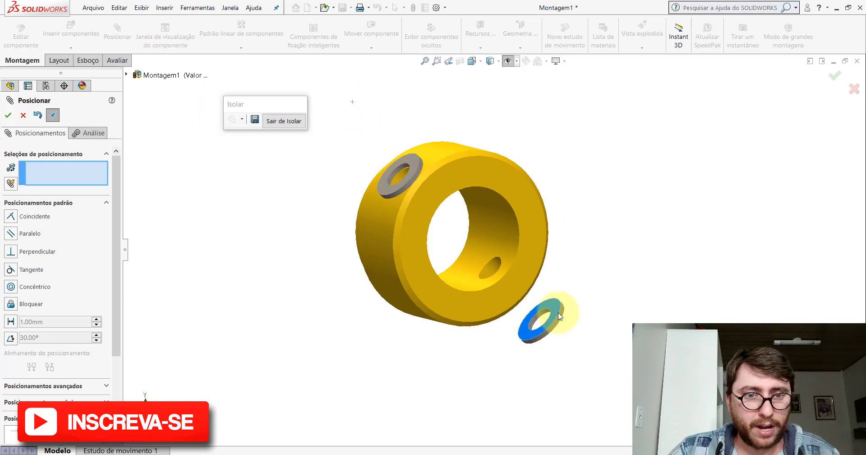
# Show the planes and offset the washer face 26 mm from the ring's Plano superior
pyautogui.click(508, 60)
pyautogui.moveTo(520, 263); pyautogui.dragTo(496, 208, button='middle')
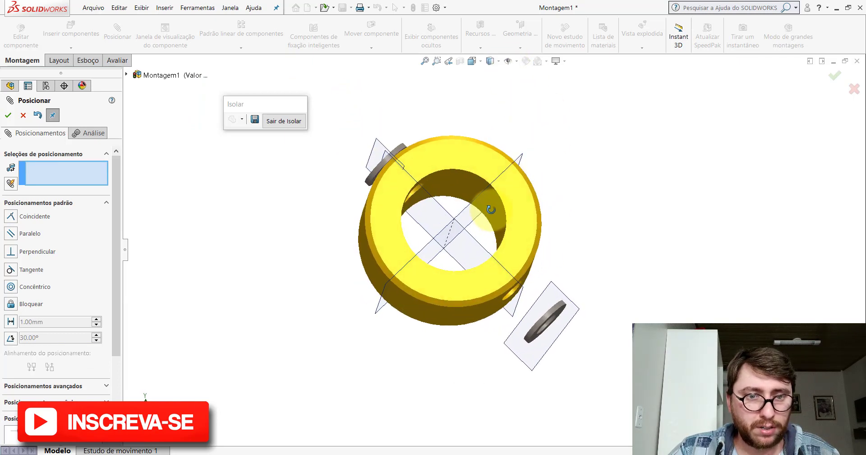
pyautogui.scroll(-3, 472, 207)
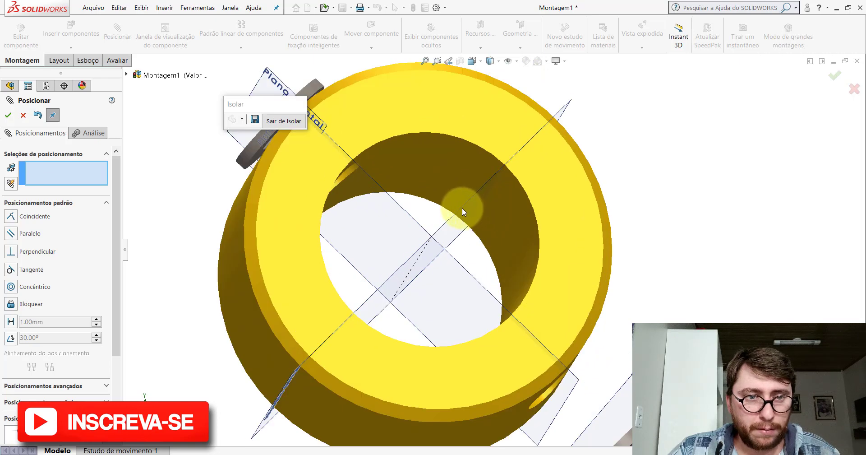
pyautogui.click(463, 208)
pyautogui.scroll(3, 492, 230)
pyautogui.moveTo(518, 253); pyautogui.dragTo(574, 321, button='middle')
pyautogui.scroll(-5, 573, 321)
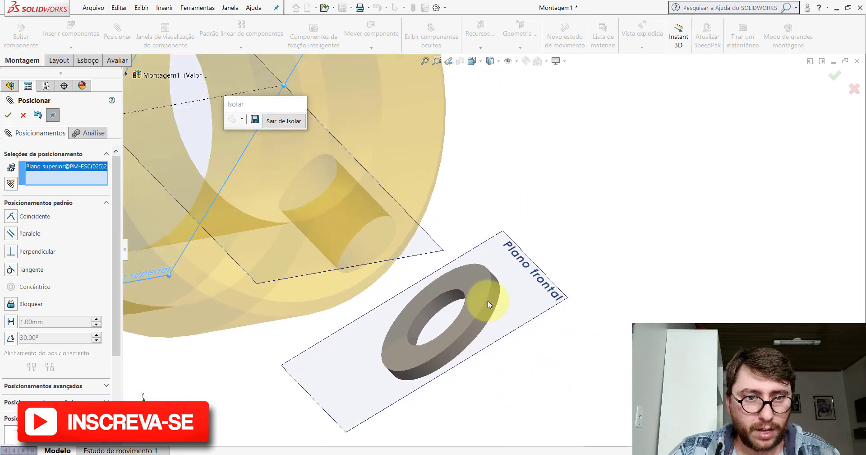
pyautogui.click(478, 296)
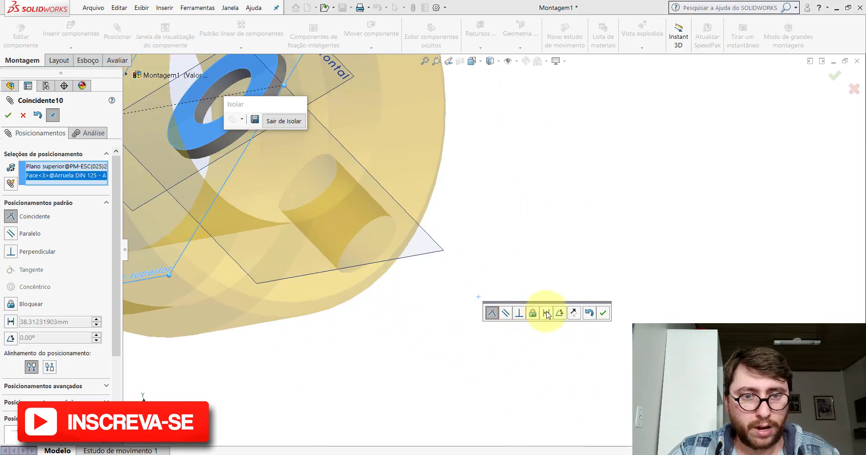
pyautogui.click(546, 313)
pyautogui.write('26')
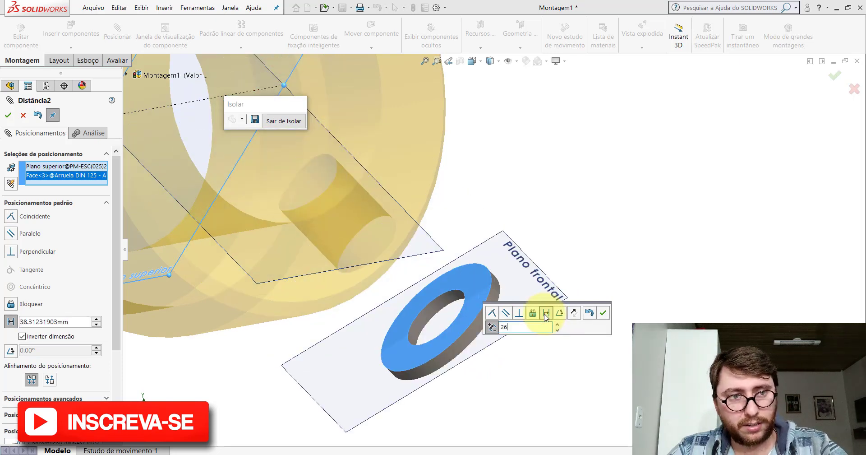
pyautogui.press('Return')
pyautogui.click(604, 313)
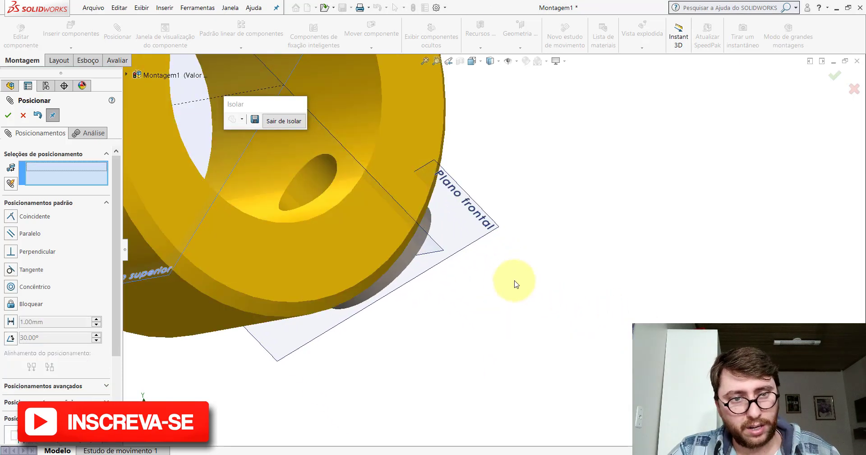
# Make the washer's front plane parallel to the ring's and finish mating
pyautogui.click(461, 190)
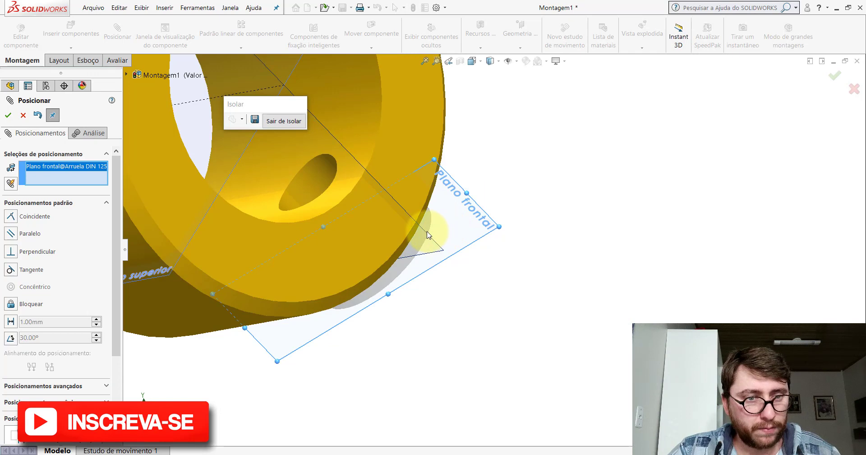
pyautogui.click(427, 235)
pyautogui.click(317, 214)
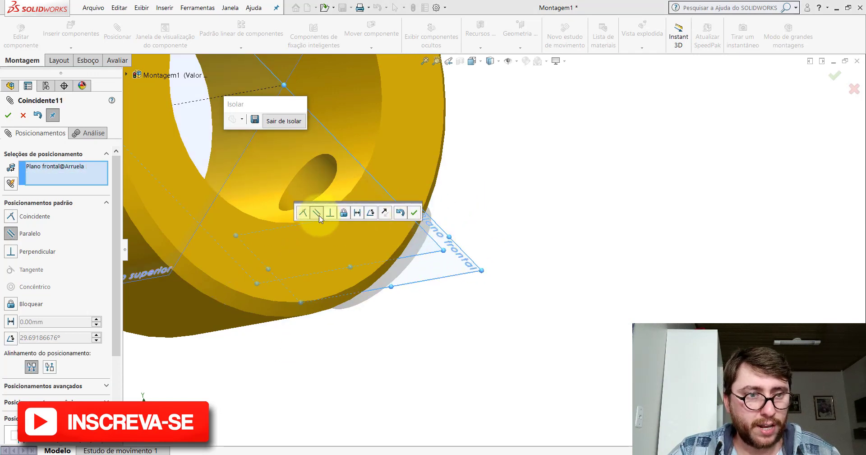
pyautogui.click(414, 212)
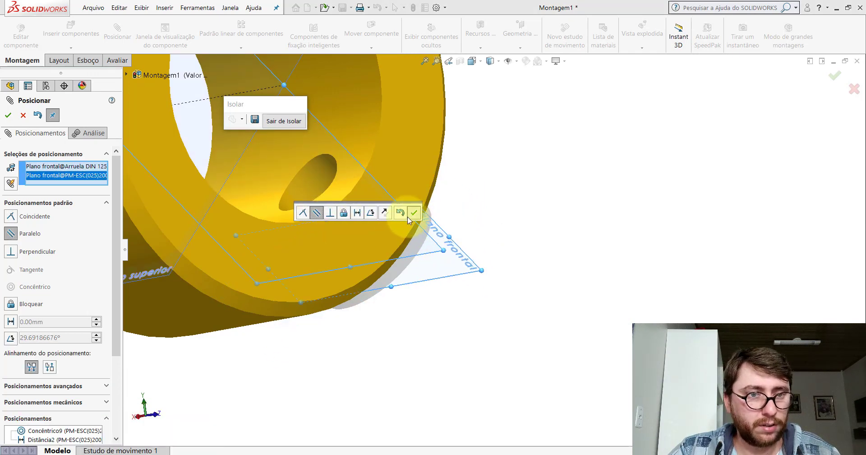
pyautogui.click(25, 117)
# Insert the DIN 931 - M8 x 1.25 x 65 bolt from the Componentes folder
pyautogui.scroll(5, 454, 253)
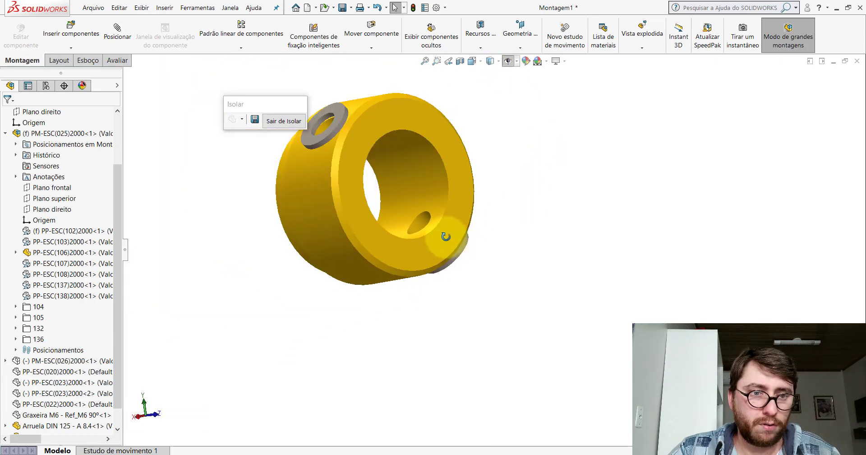
pyautogui.moveTo(441, 238)
pyautogui.mouseDown(button='middle')
pyautogui.moveTo(392, 182)
pyautogui.moveTo(446, 243)
pyautogui.moveTo(474, 248)
pyautogui.mouseUp(button='middle')
pyautogui.scroll(3, 469, 243)
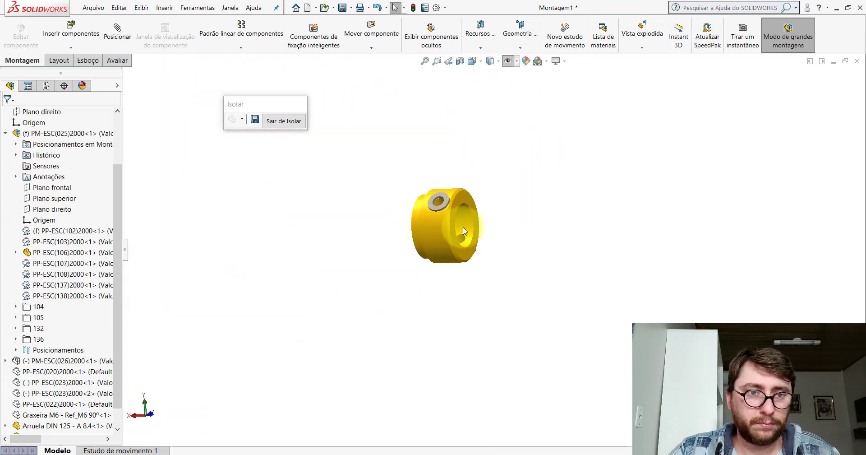
pyautogui.scroll(-3, 460, 241)
pyautogui.scroll(3, 460, 237)
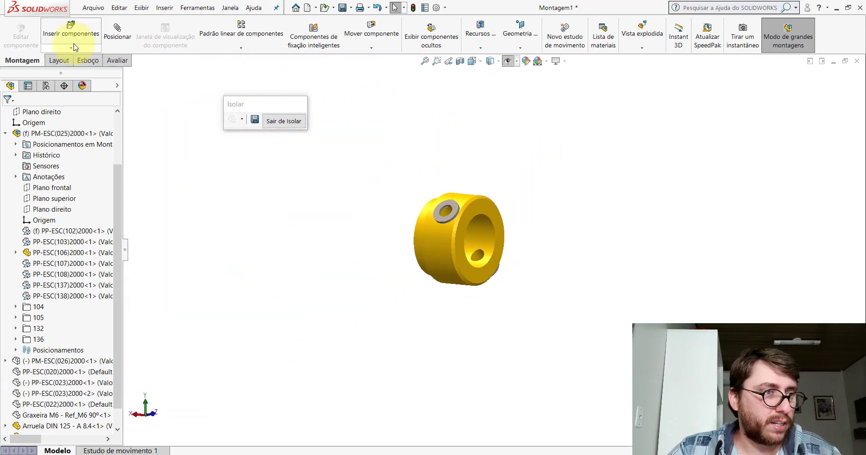
pyautogui.click(69, 30)
pyautogui.click(63, 310)
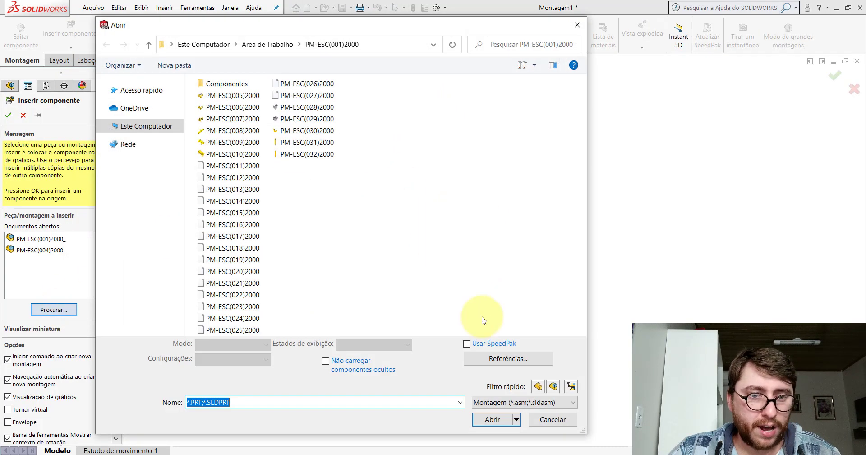
pyautogui.doubleClick(226, 84)
pyautogui.scroll(-2, 277, 210)
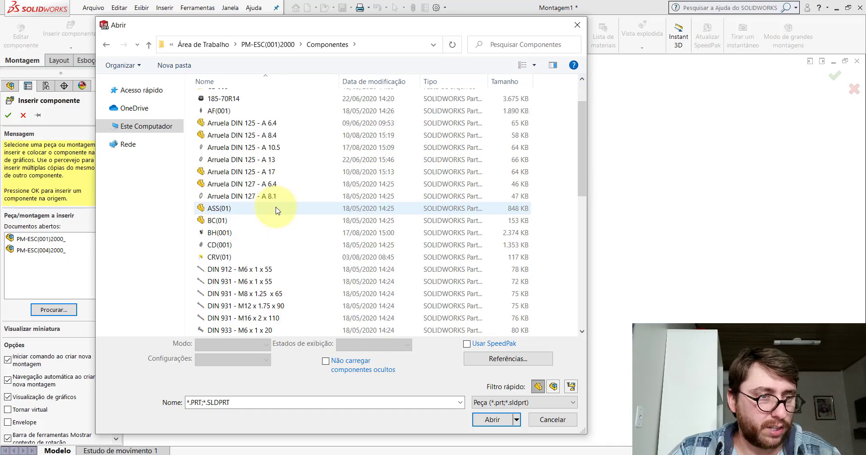
pyautogui.click(271, 296)
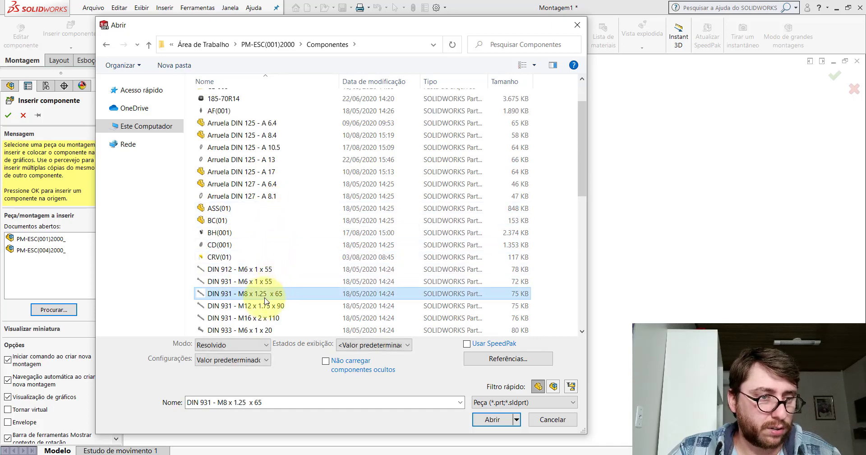
pyautogui.click(265, 306)
pyautogui.doubleClick(265, 293)
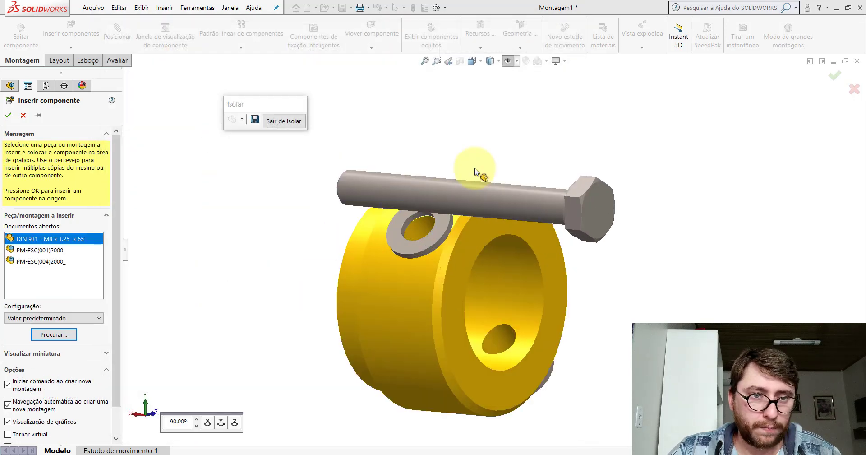
# Place the M8 bolt and make its shank concentric with the washer hole
pyautogui.click(471, 146)
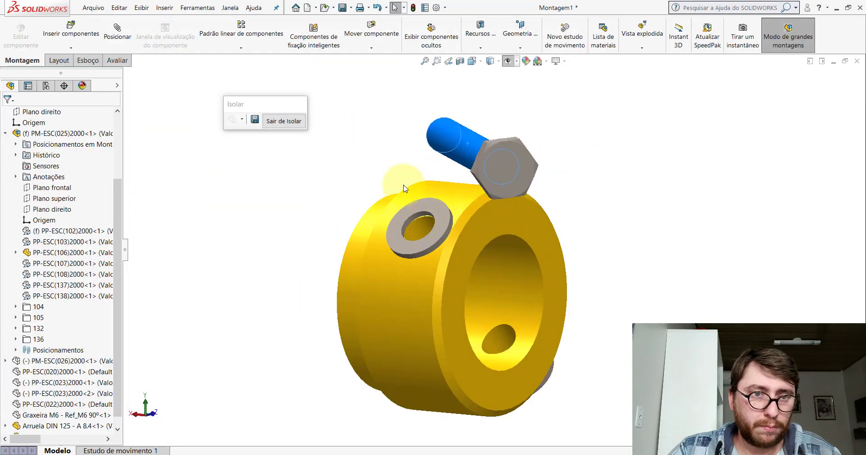
pyautogui.click(453, 120)
pyautogui.scroll(-5, 445, 228)
pyautogui.click(403, 214)
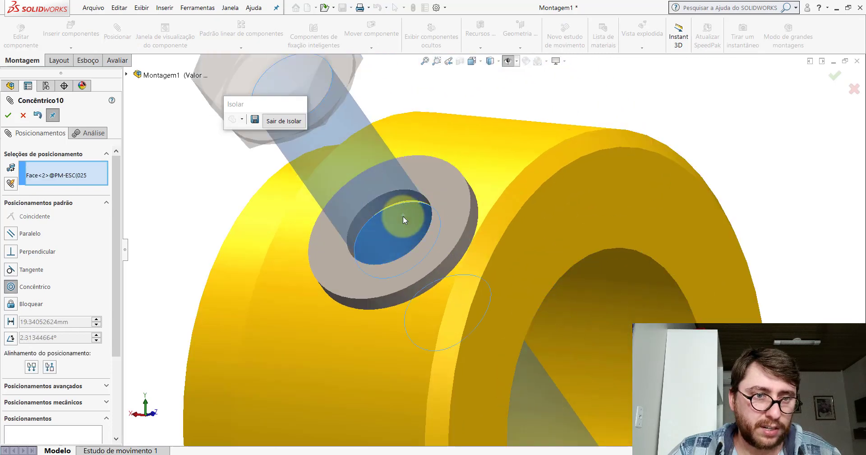
pyautogui.click(403, 216)
pyautogui.click(390, 195)
# Seat the underside of the bolt head coincident on the washer's outer face
pyautogui.click(446, 184)
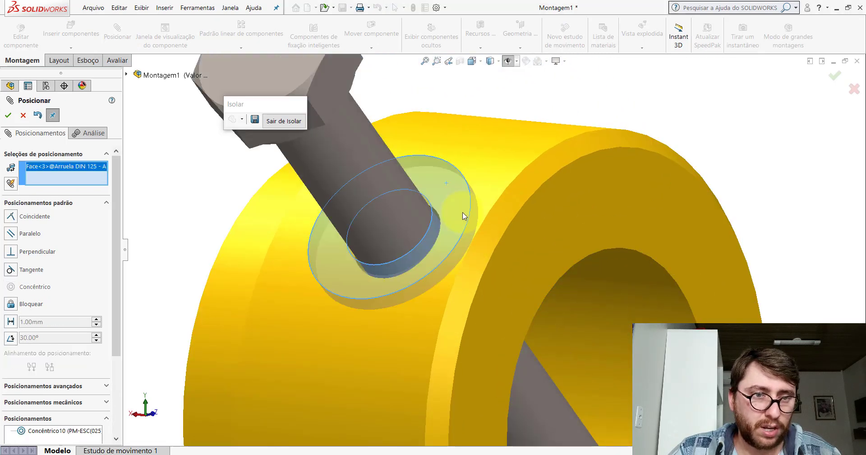
pyautogui.scroll(5, 445, 183)
pyautogui.scroll(-3, 431, 154)
pyautogui.scroll(-3, 431, 162)
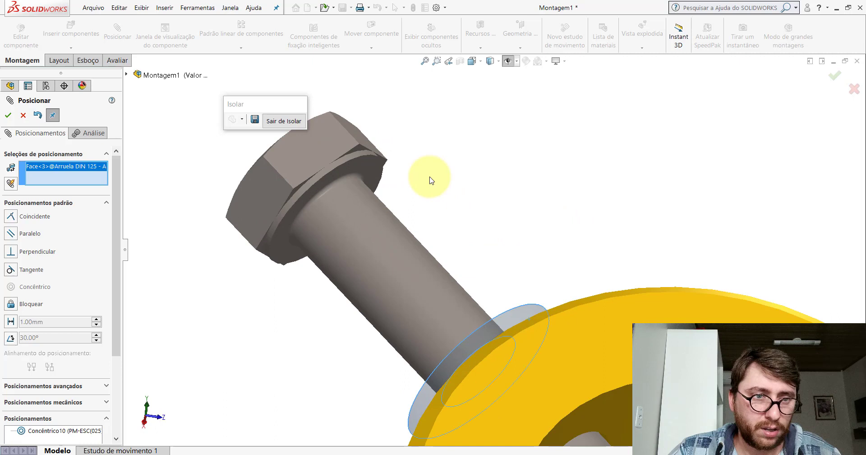
pyautogui.click(369, 161)
pyautogui.scroll(-2, 459, 255)
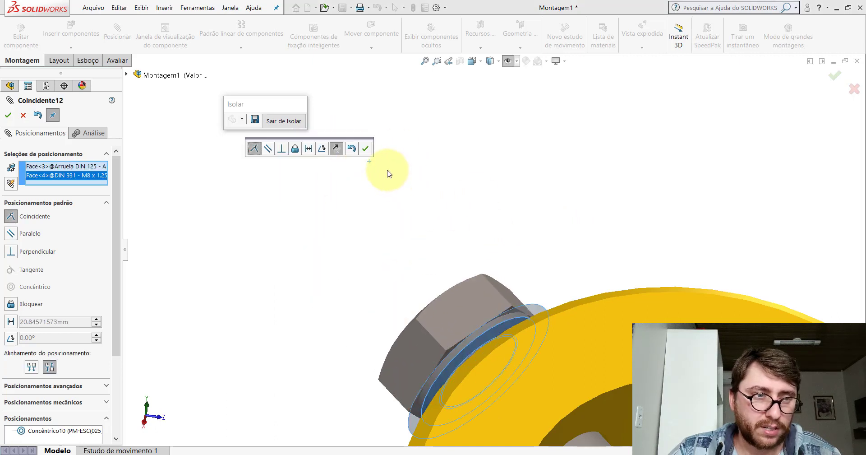
pyautogui.click(366, 151)
pyautogui.scroll(3, 572, 285)
# Make a bolt flat parallel to the ring's front face and finish mating
pyautogui.moveTo(573, 285)
pyautogui.mouseDown(button='middle')
pyautogui.moveTo(532, 309)
pyautogui.moveTo(559, 326)
pyautogui.mouseUp(button='middle')
pyautogui.scroll(-3, 379, 232)
pyautogui.click(388, 210)
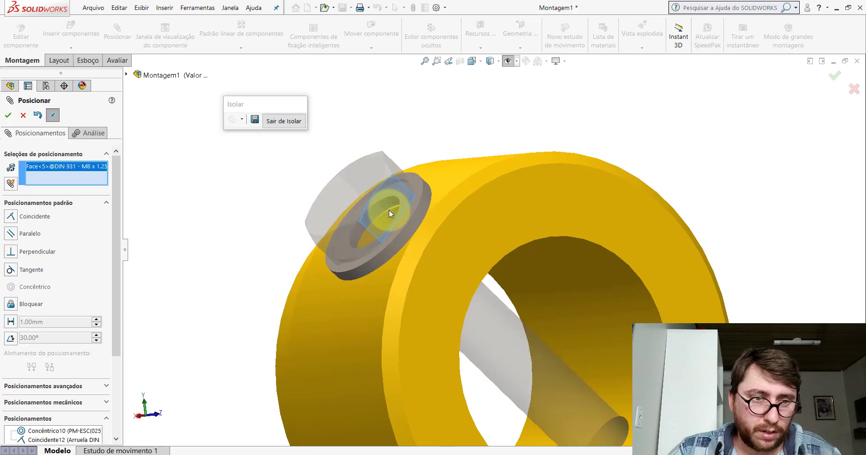
pyautogui.click(465, 239)
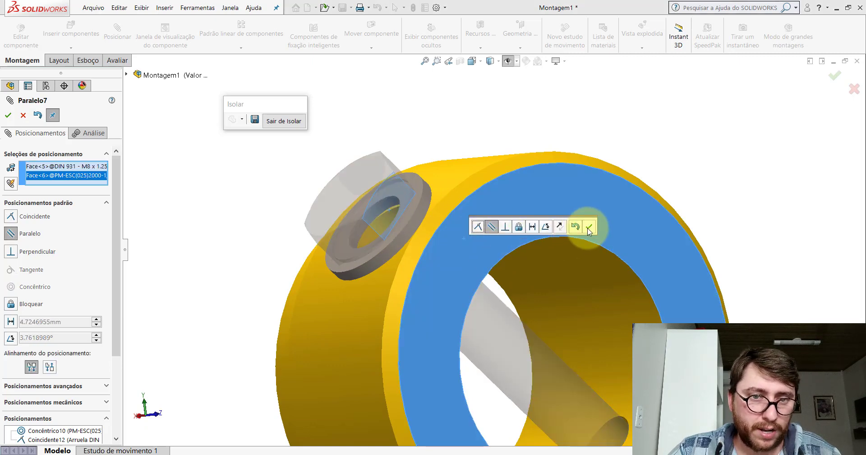
pyautogui.click(589, 226)
pyautogui.click(23, 116)
pyautogui.scroll(3, 460, 259)
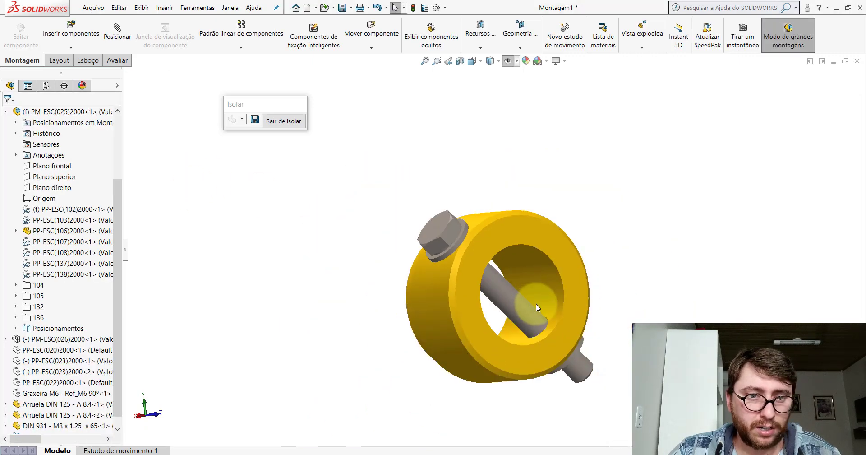
pyautogui.scroll(-3, 531, 309)
pyautogui.moveTo(531, 310)
pyautogui.mouseDown(button='middle')
pyautogui.moveTo(489, 270)
pyautogui.moveTo(465, 221)
pyautogui.moveTo(456, 223)
pyautogui.mouseUp(button='middle')
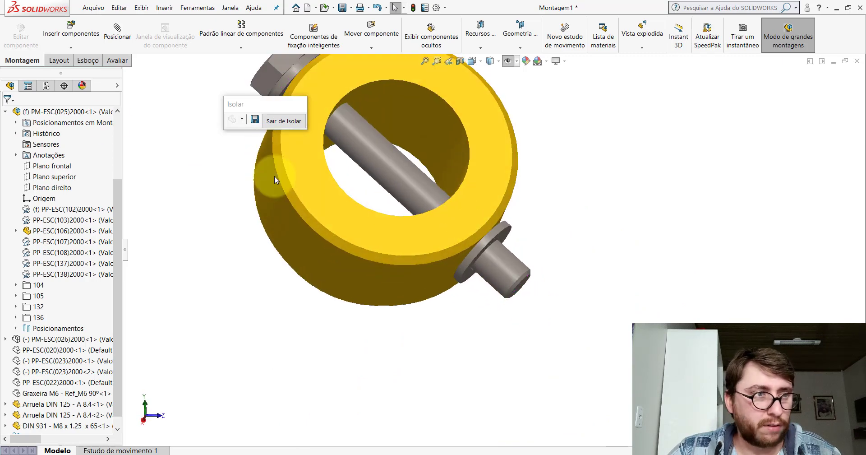
# Insert the DIN 985 M8 nut part into the assembly
pyautogui.click(70, 38)
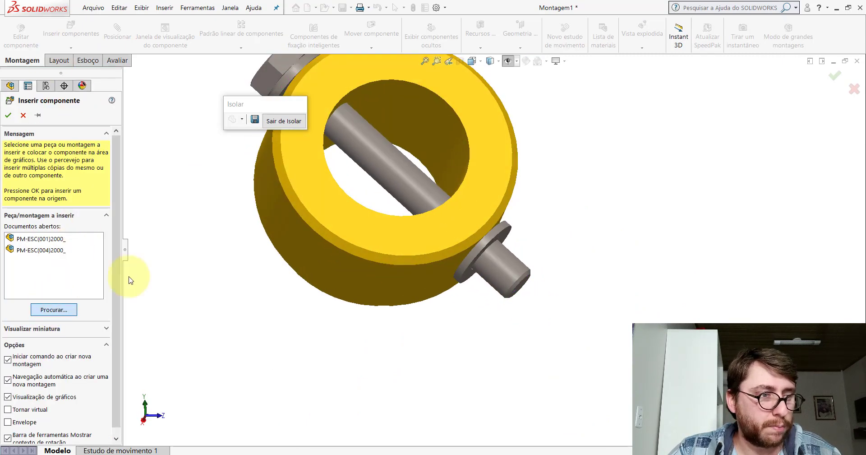
pyautogui.click(543, 388)
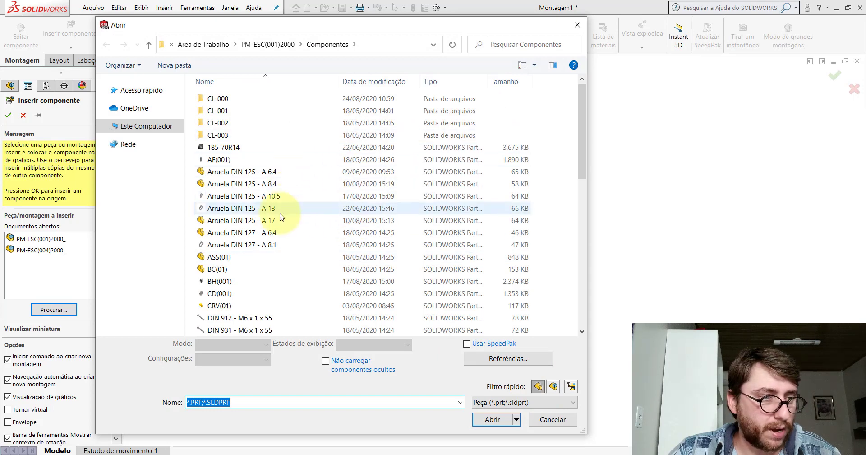
pyautogui.scroll(-4, 316, 217)
pyautogui.scroll(-2, 281, 221)
pyautogui.scroll(-2, 281, 221)
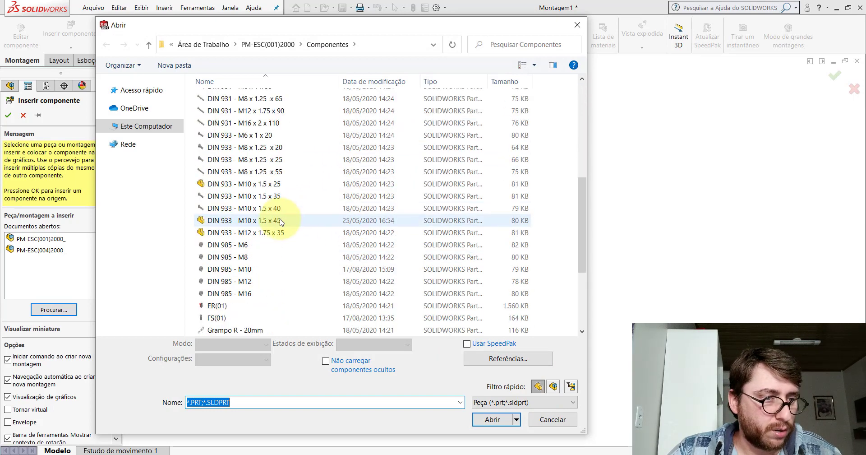
pyautogui.doubleClick(231, 257)
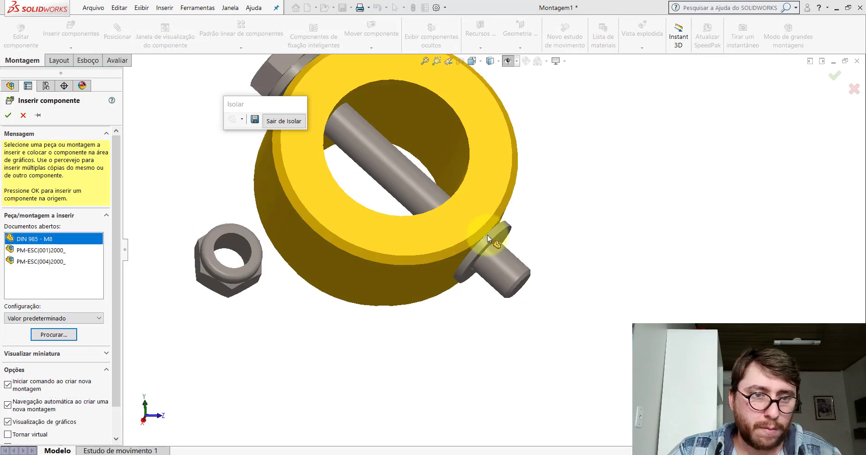
pyautogui.scroll(-2, 524, 230)
pyautogui.click(535, 201)
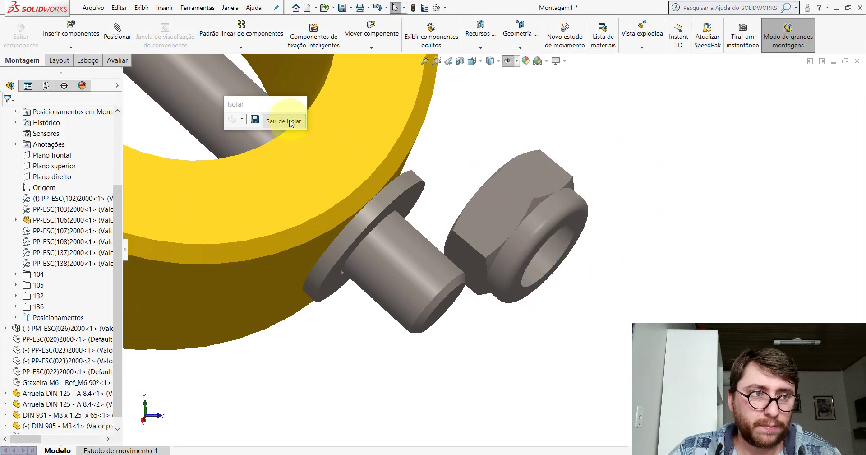
# Mate the nut's hole concentric with the bolt shank
pyautogui.click(117, 30)
pyautogui.moveTo(483, 256)
pyautogui.mouseDown(button='middle')
pyautogui.moveTo(468, 233)
pyautogui.moveTo(535, 275)
pyautogui.mouseUp(button='middle')
pyautogui.click(566, 254)
pyautogui.click(423, 253)
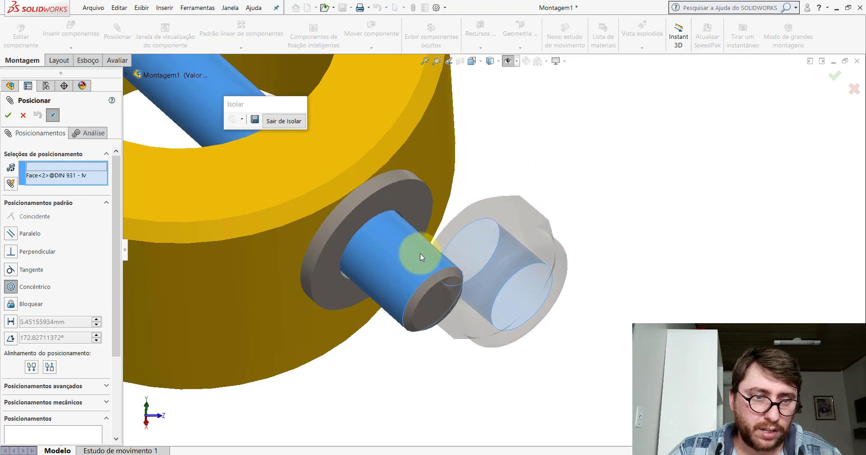
pyautogui.click(406, 221)
# Make the nut face coincident with the washer's outer face
pyautogui.click(387, 204)
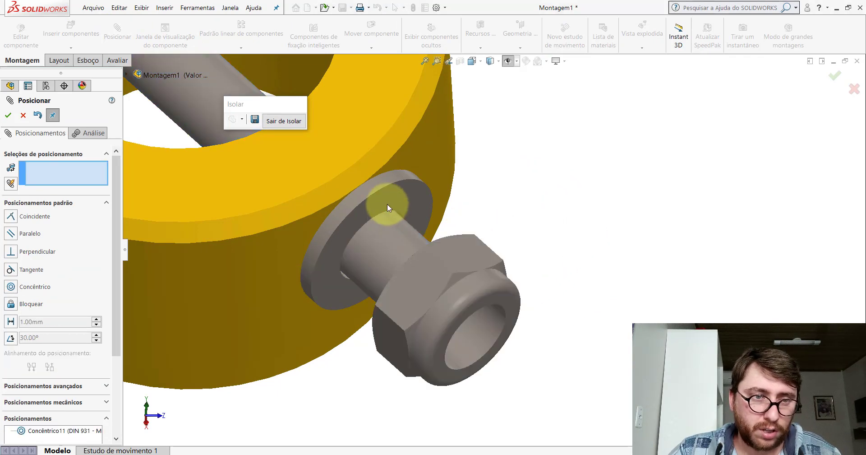
pyautogui.moveTo(387, 204)
pyautogui.mouseDown(button='middle')
pyautogui.moveTo(400, 193)
pyautogui.moveTo(415, 197)
pyautogui.moveTo(516, 261)
pyautogui.mouseUp(button='middle')
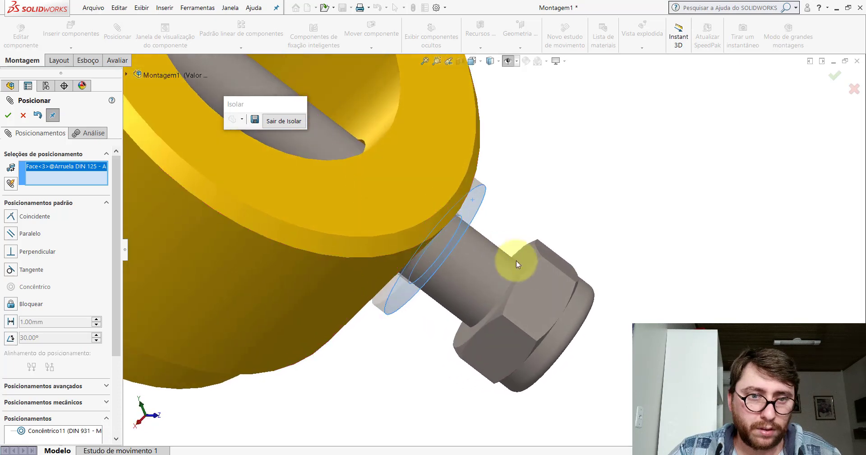
pyautogui.scroll(-5, 510, 249)
pyautogui.click(496, 230)
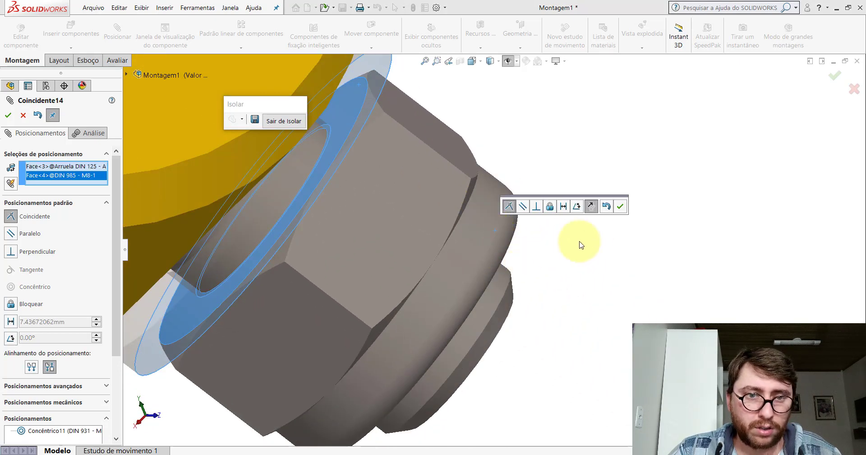
pyautogui.click(620, 206)
pyautogui.scroll(3, 495, 237)
# Make the nut flats parallel to a flat face of the bolt head
pyautogui.moveTo(495, 237)
pyautogui.mouseDown(button='middle')
pyautogui.moveTo(458, 234)
pyautogui.moveTo(380, 153)
pyautogui.mouseUp(button='middle')
pyautogui.scroll(4, 458, 234)
pyautogui.scroll(-3, 313, 150)
pyautogui.click(314, 154)
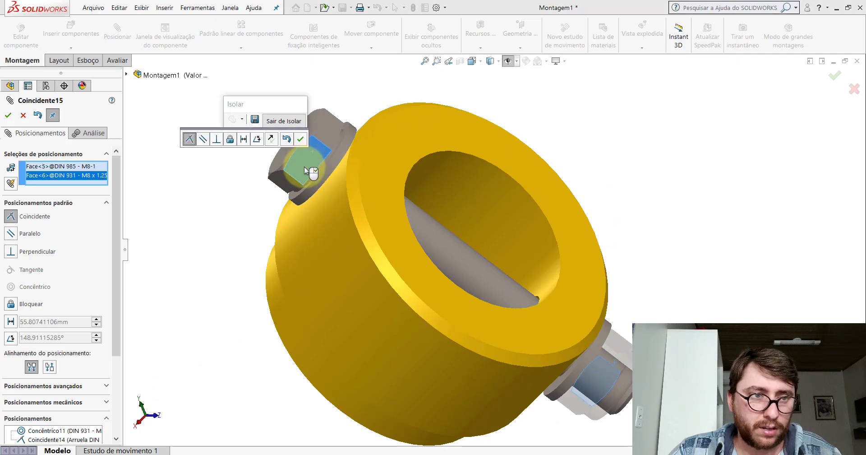
pyautogui.click(203, 139)
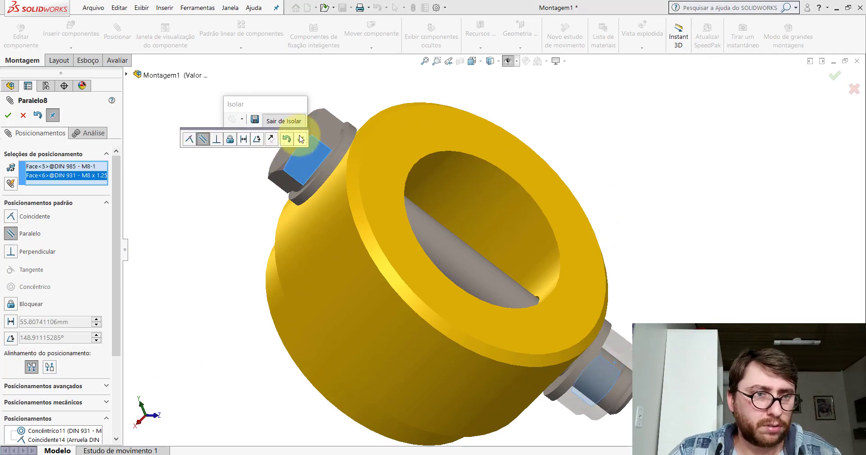
pyautogui.click(300, 139)
# Orbit the assembly to check the fitted nut, then select the bolt
pyautogui.scroll(2, 459, 233)
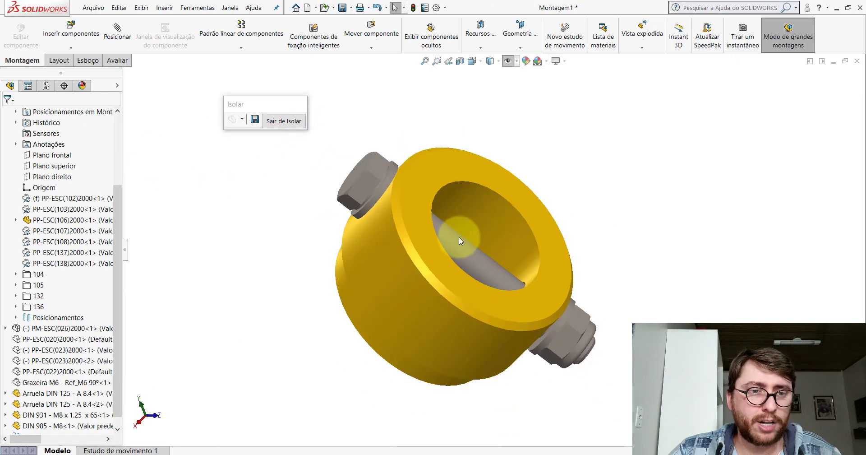
pyautogui.moveTo(459, 235)
pyautogui.mouseDown(button='middle')
pyautogui.moveTo(561, 319)
pyautogui.moveTo(535, 283)
pyautogui.mouseUp(button='middle')
pyautogui.scroll(-5, 533, 304)
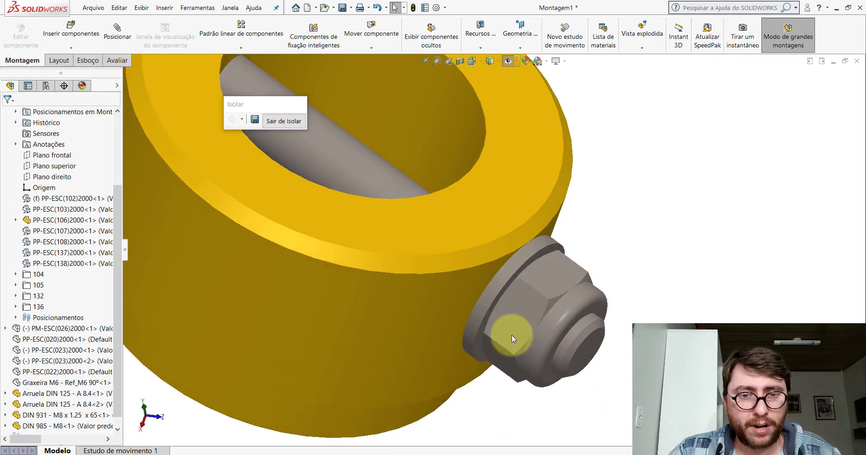
pyautogui.scroll(3, 503, 257)
pyautogui.scroll(3, 501, 256)
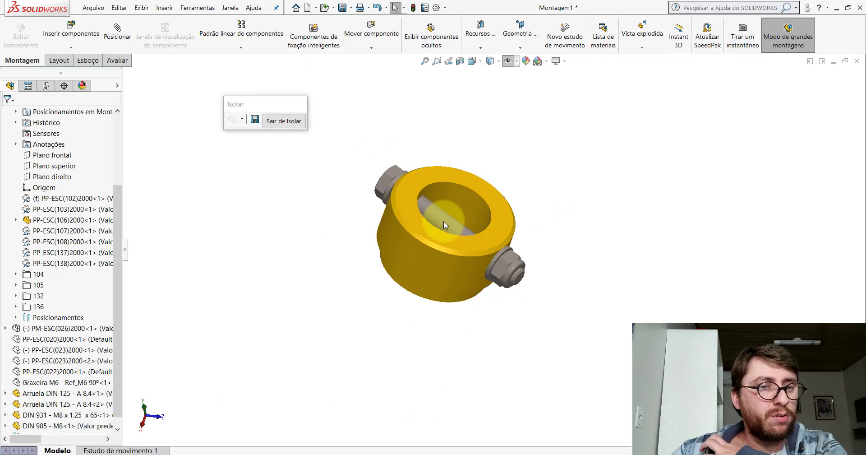
pyautogui.click(431, 211)
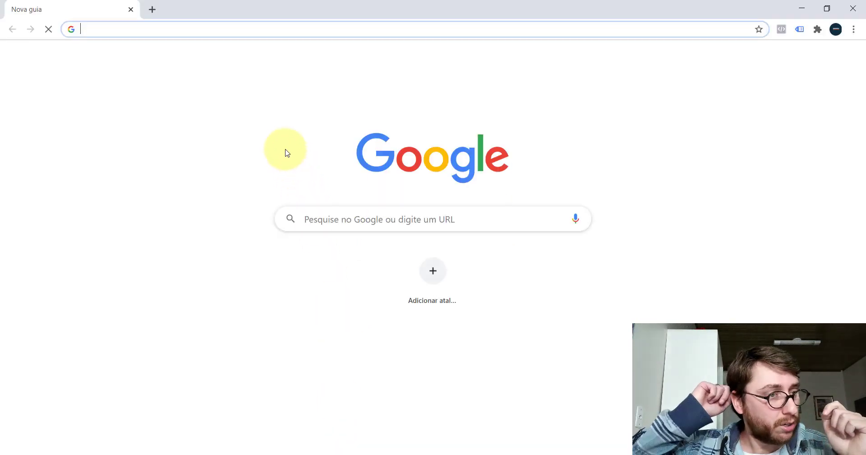
# Search Google for 'din 931' and scroll through the bolt image results
pyautogui.write('din ')
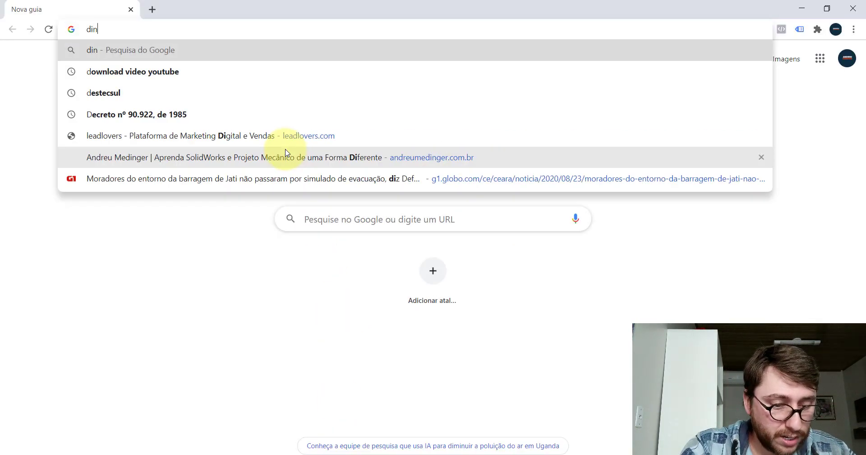
pyautogui.write('931')
pyautogui.press('Return')
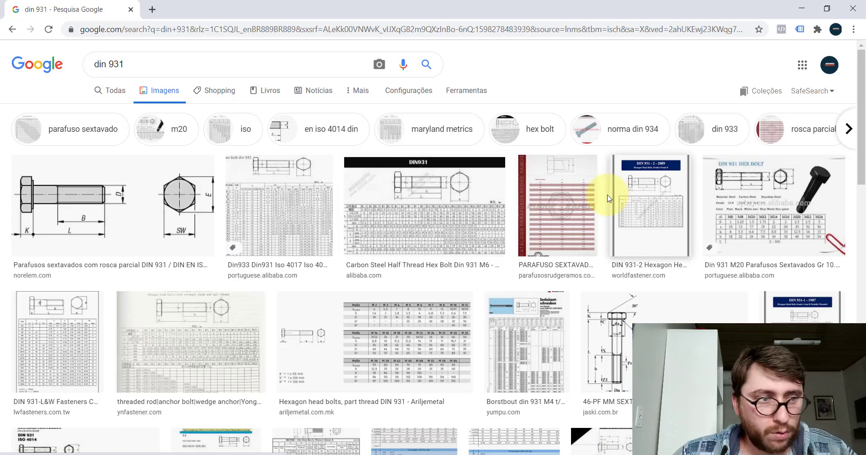
pyautogui.scroll(-2, 607, 198)
pyautogui.scroll(-3, 608, 198)
pyautogui.scroll(-4, 608, 198)
pyautogui.scroll(-1, 607, 200)
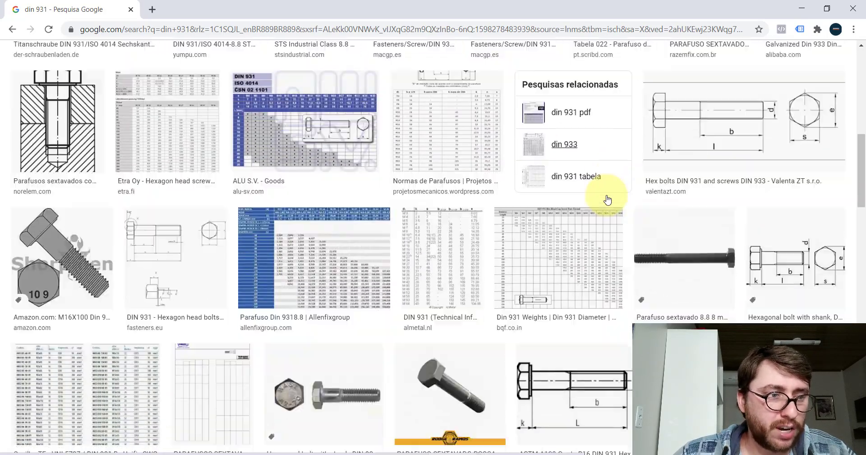
pyautogui.scroll(-2, 608, 198)
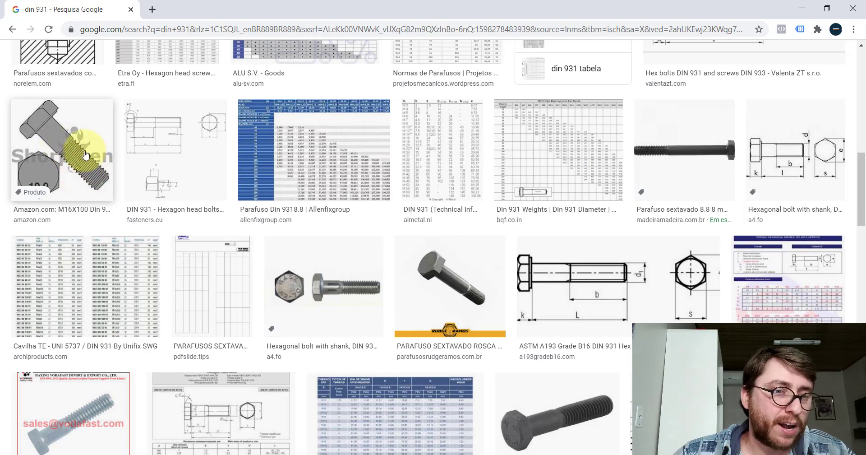
# Preview the Madeira Madeira bolt image, close it, and switch to Todas results
pyautogui.click(691, 140)
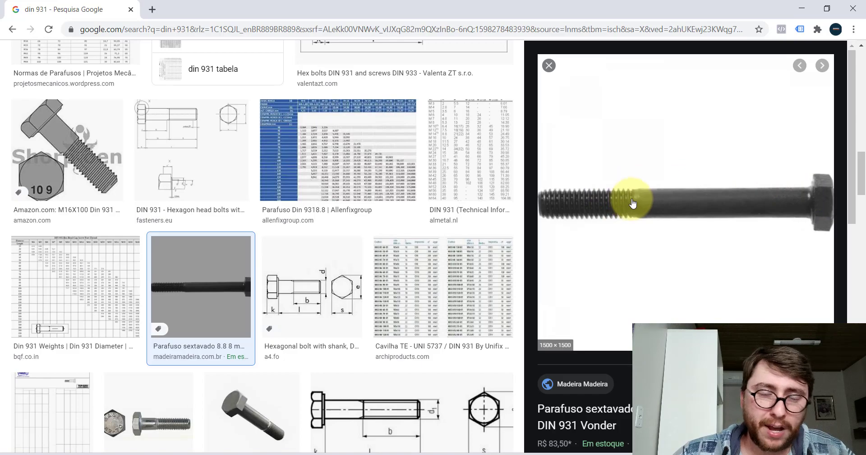
pyautogui.click(549, 66)
pyautogui.scroll(5, 483, 194)
pyautogui.scroll(5, 483, 222)
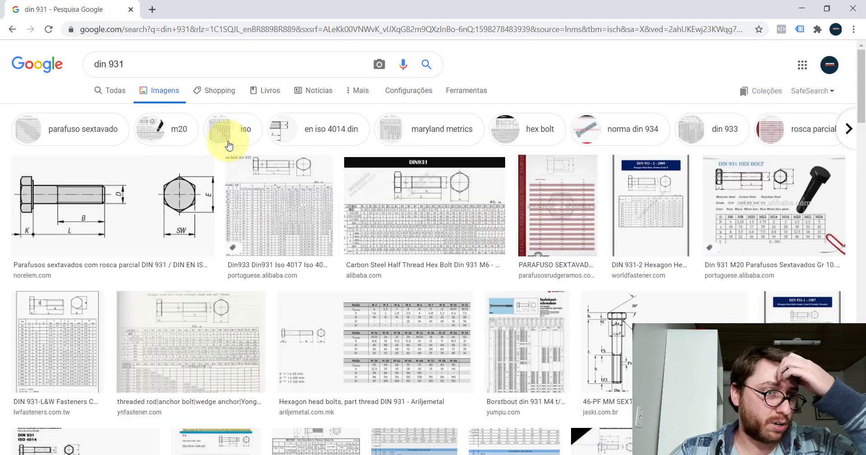
pyautogui.click(113, 92)
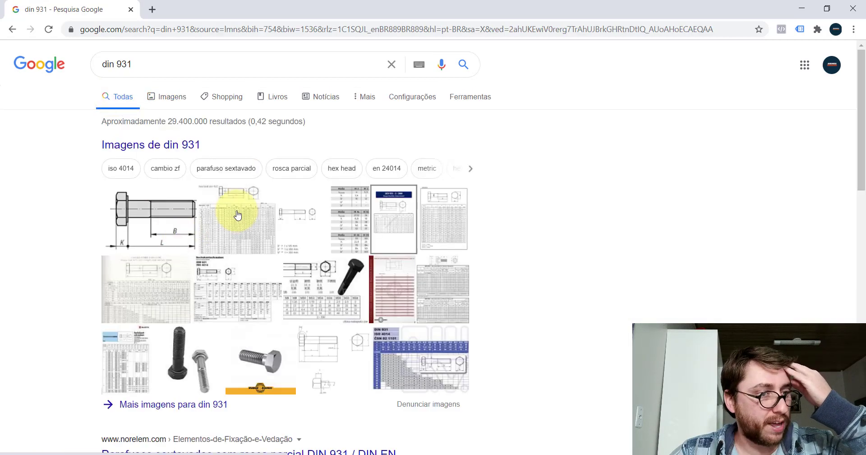
# Open the din 931 image pack to get back to the image results
pyautogui.click(238, 214)
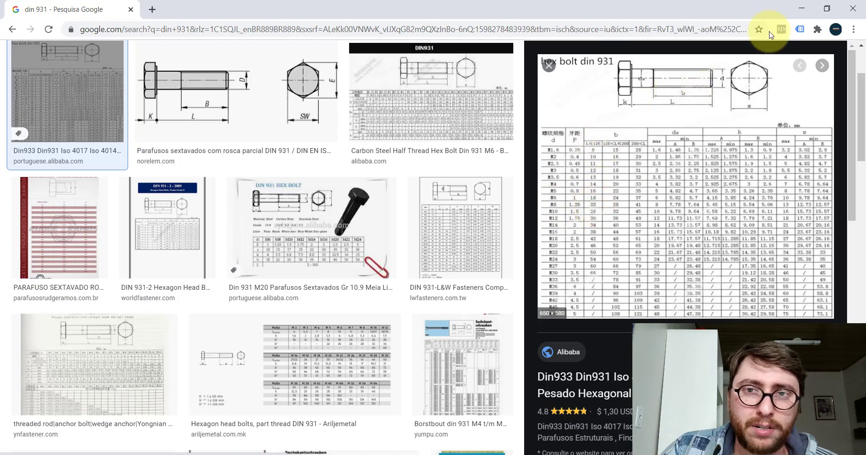
# Open the bolt from the assembly as its own part in front view
pyautogui.click(810, 9)
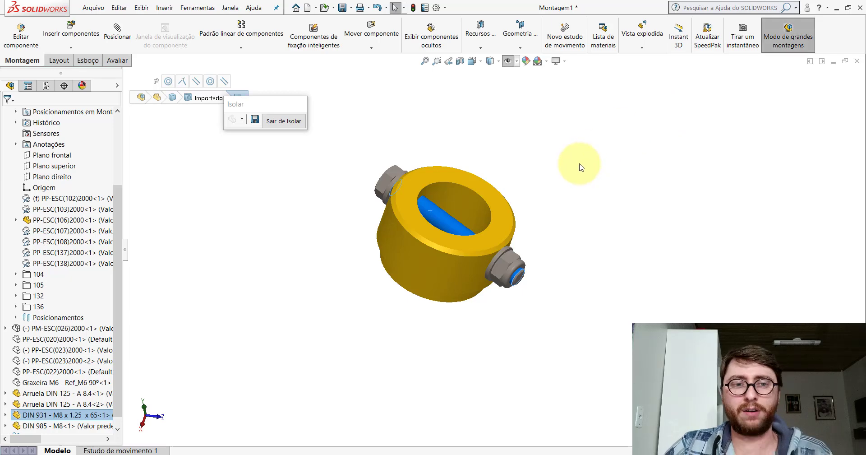
pyautogui.moveTo(469, 234); pyautogui.dragTo(462, 291, button='middle')
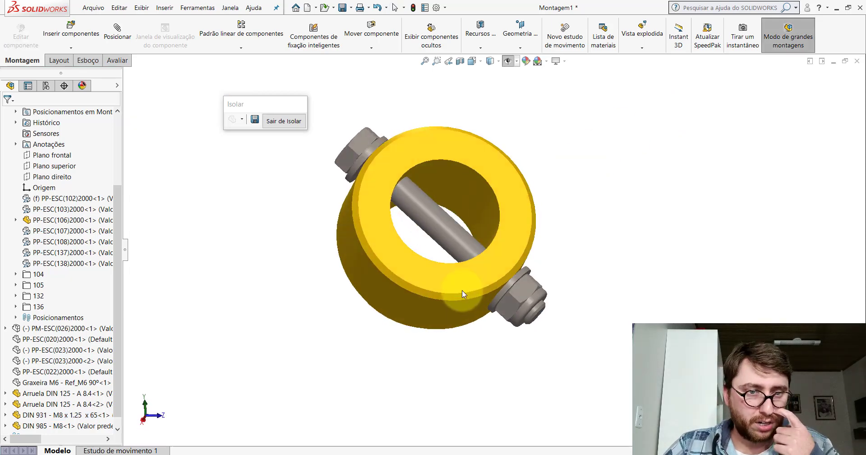
pyautogui.click(436, 211)
pyautogui.click(455, 170)
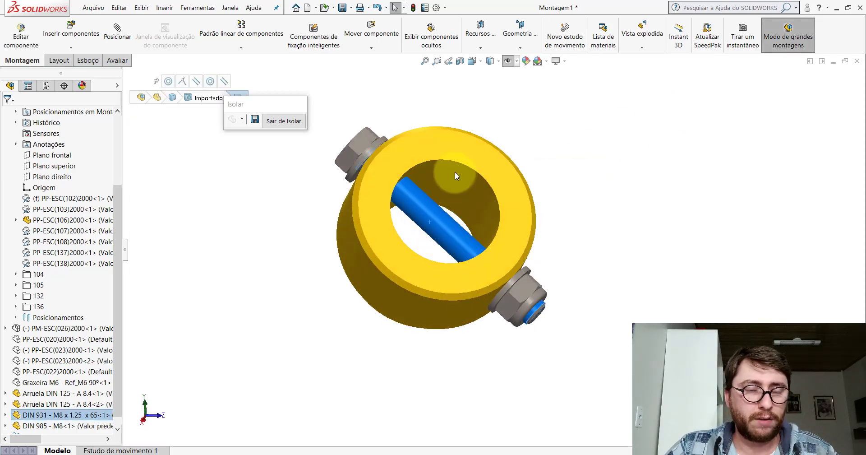
pyautogui.press('space')
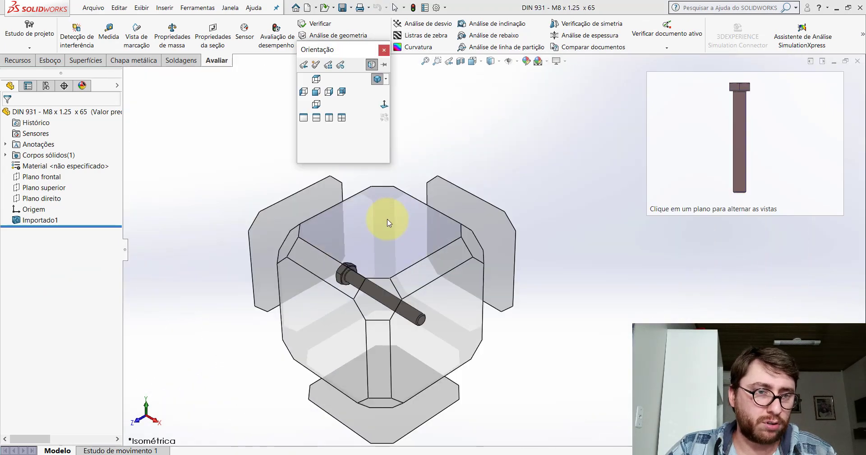
pyautogui.click(387, 218)
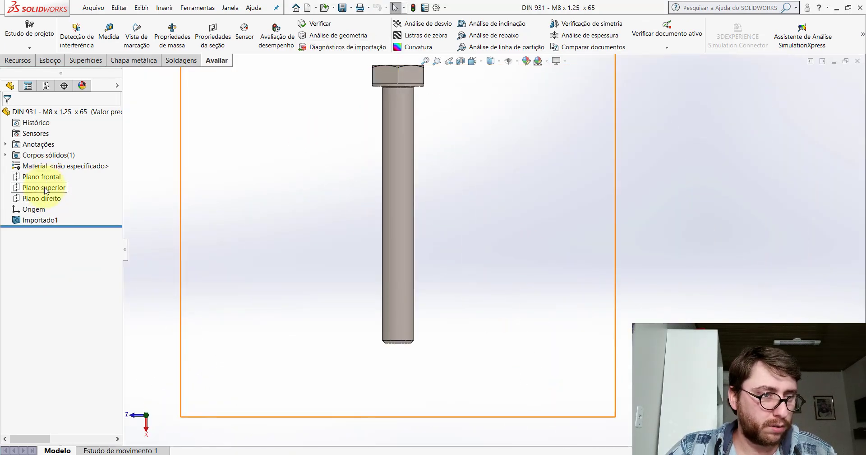
# Sketch a line across the bolt shaft on Plano superior
pyautogui.click(45, 191)
pyautogui.click(53, 174)
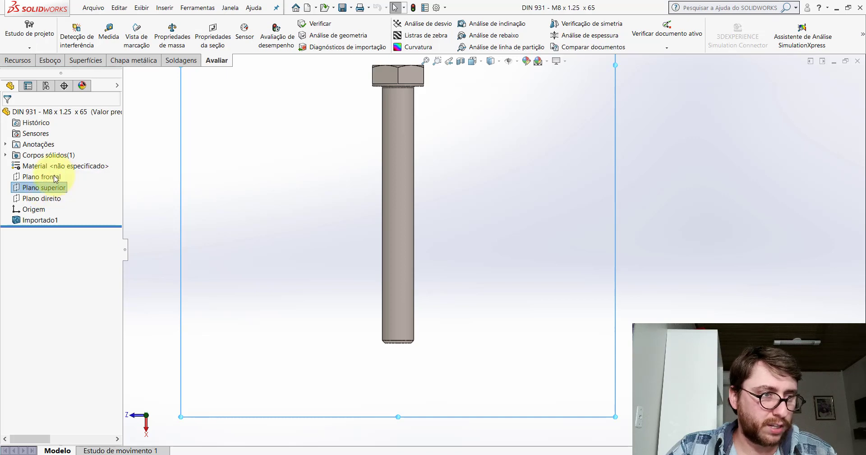
pyautogui.click(95, 26)
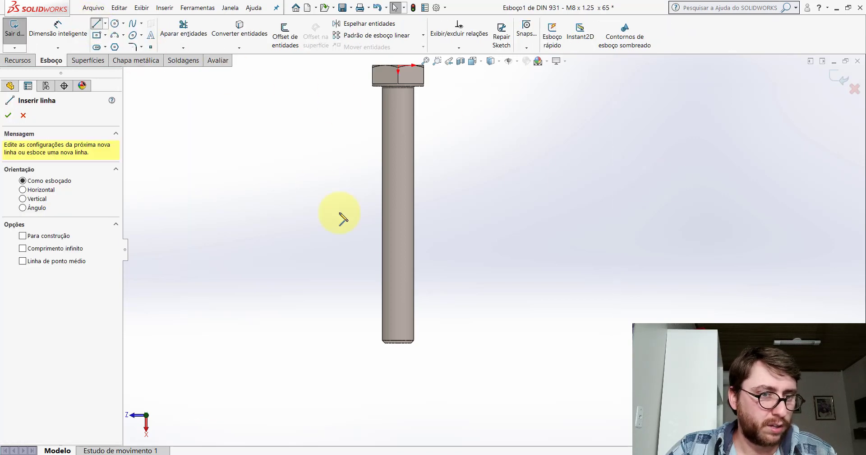
pyautogui.scroll(-3, 397, 257)
pyautogui.click(394, 262)
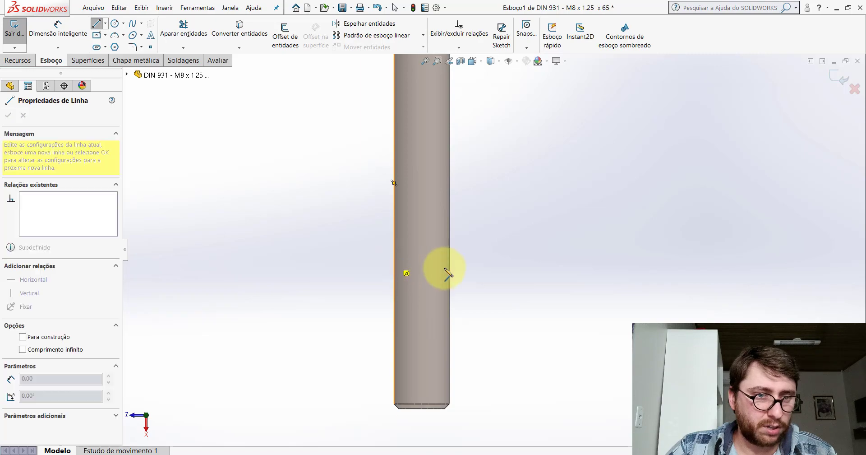
pyautogui.scroll(-2, 433, 271)
pyautogui.click(464, 255)
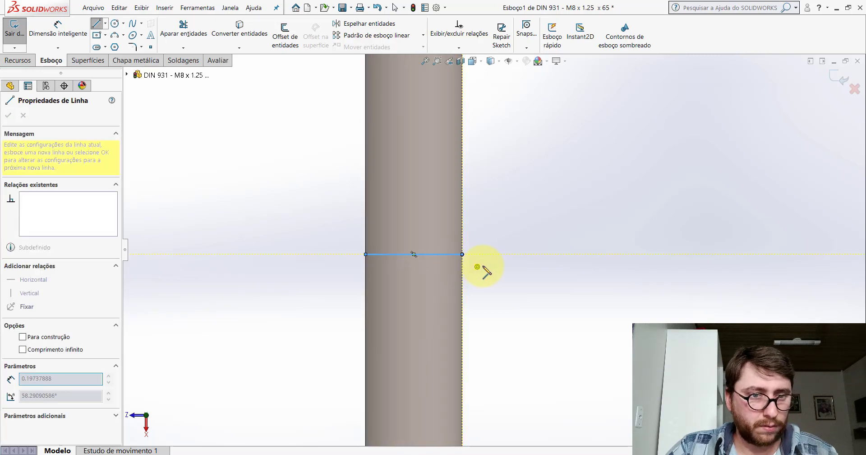
pyautogui.press('Escape')
pyautogui.scroll(3, 489, 261)
# Dimension the sketch line 22 mm from the bolt's end and finish the sketch
pyautogui.hotkey('alt', 'Tab')
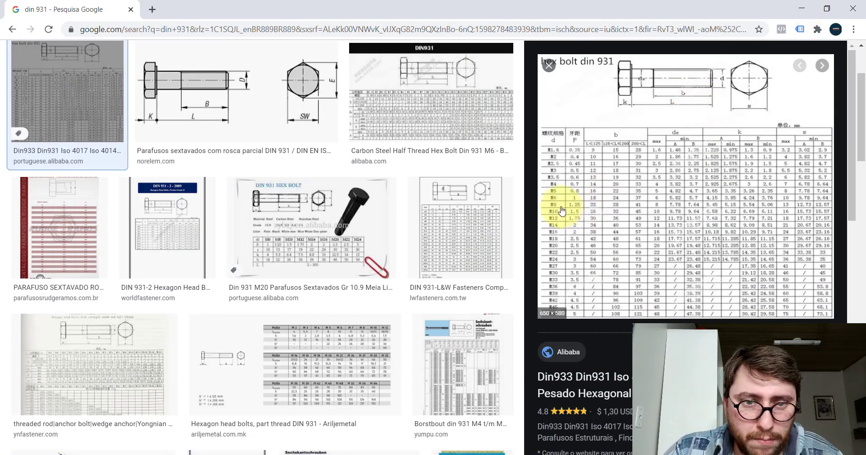
pyautogui.click(804, 14)
pyautogui.click(58, 28)
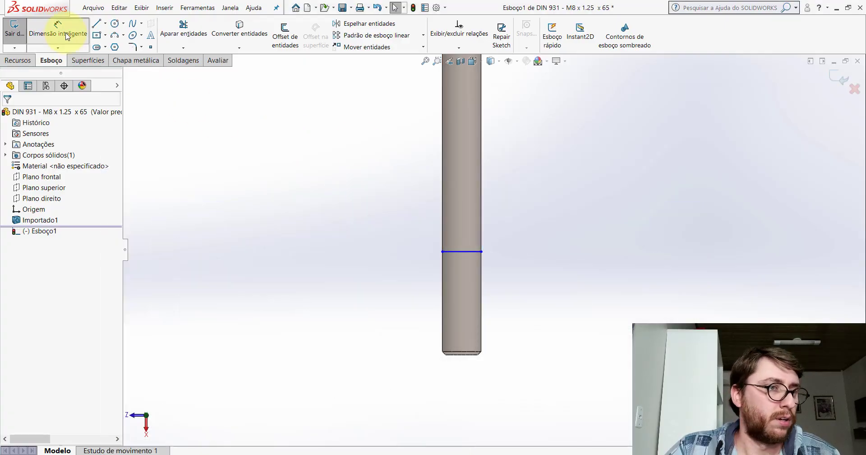
pyautogui.click(477, 253)
pyautogui.scroll(-3, 464, 362)
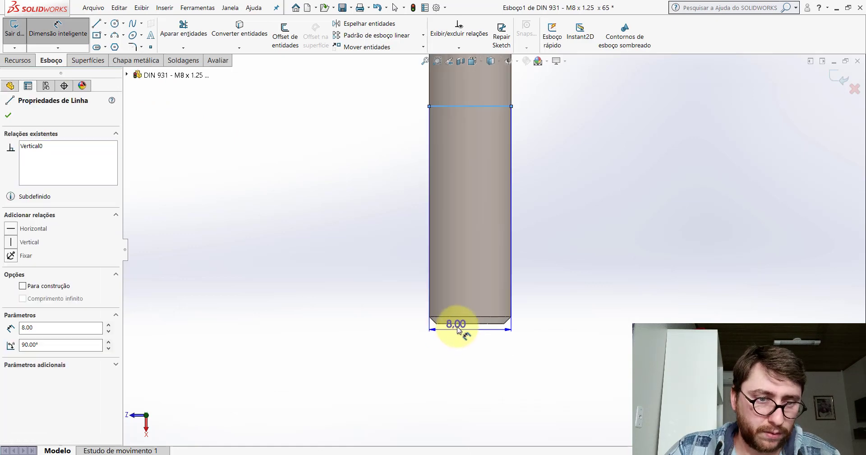
pyautogui.click(478, 106)
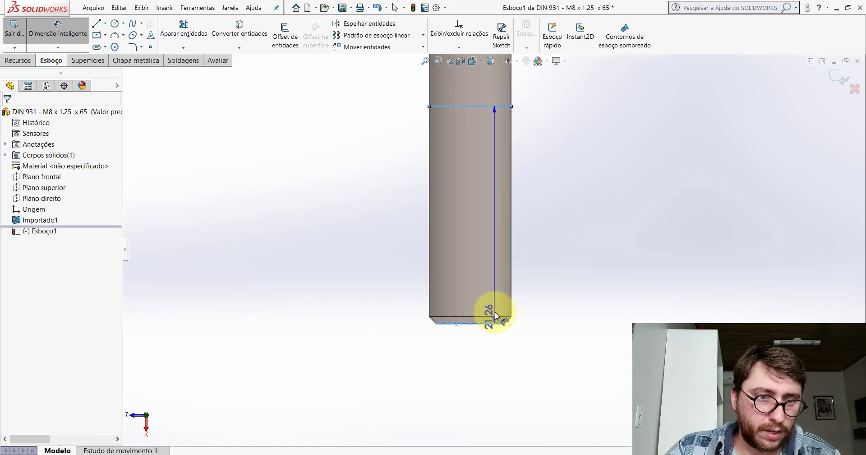
pyautogui.scroll(3, 494, 253)
pyautogui.click(401, 233)
pyautogui.write('22')
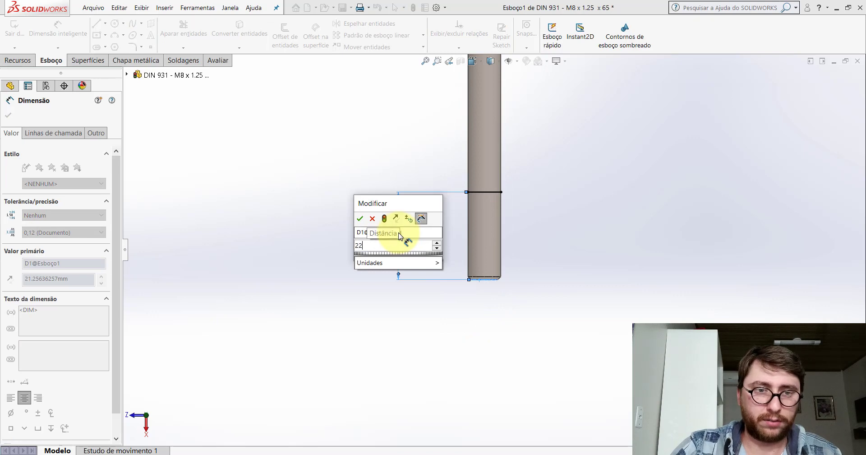
pyautogui.press('Return')
pyautogui.scroll(3, 424, 223)
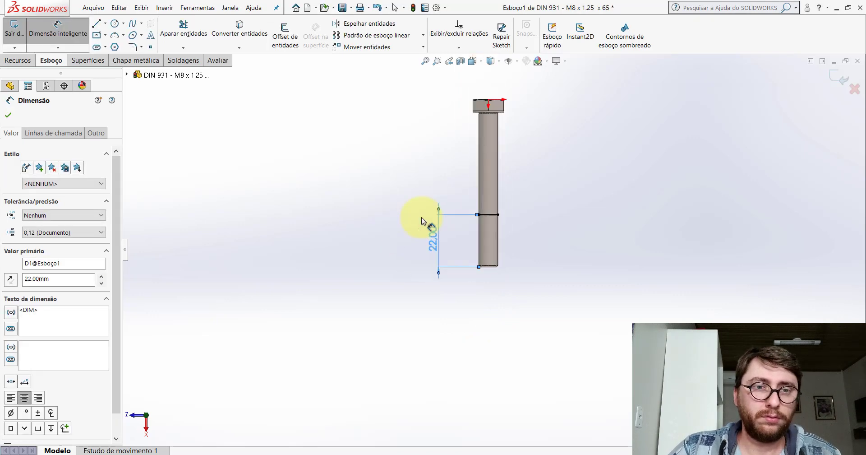
pyautogui.click(8, 115)
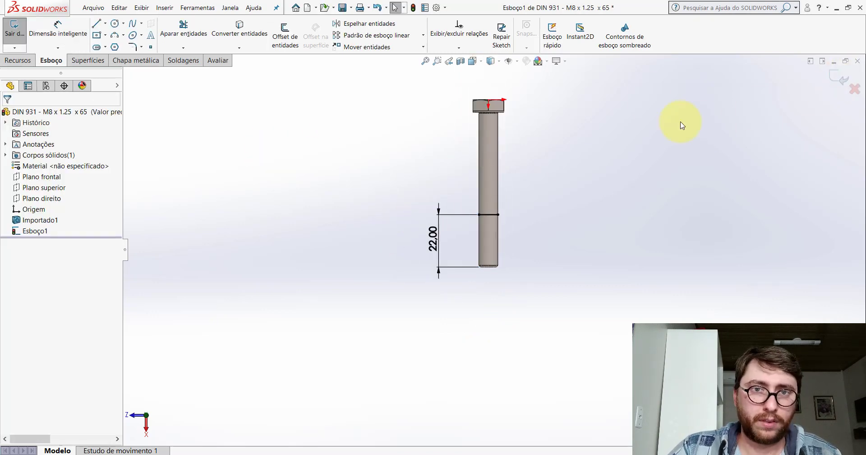
# Create a Split Line projecting the sketch onto the bolt's shaft face
pyautogui.click(19, 60)
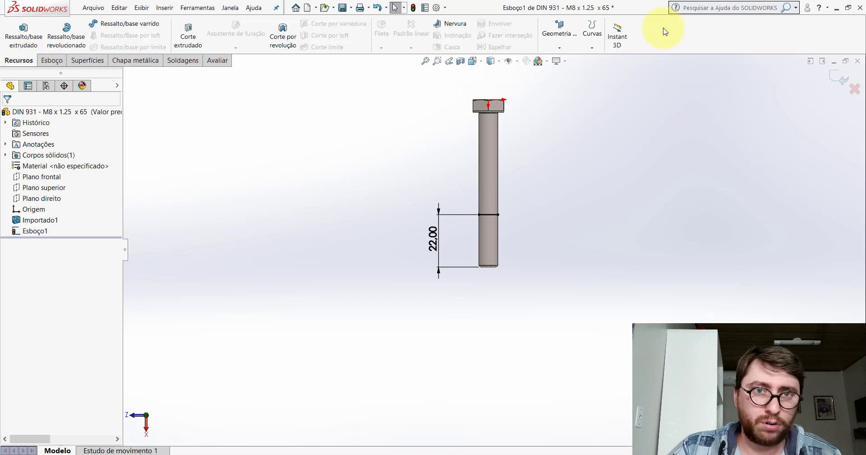
pyautogui.click(590, 54)
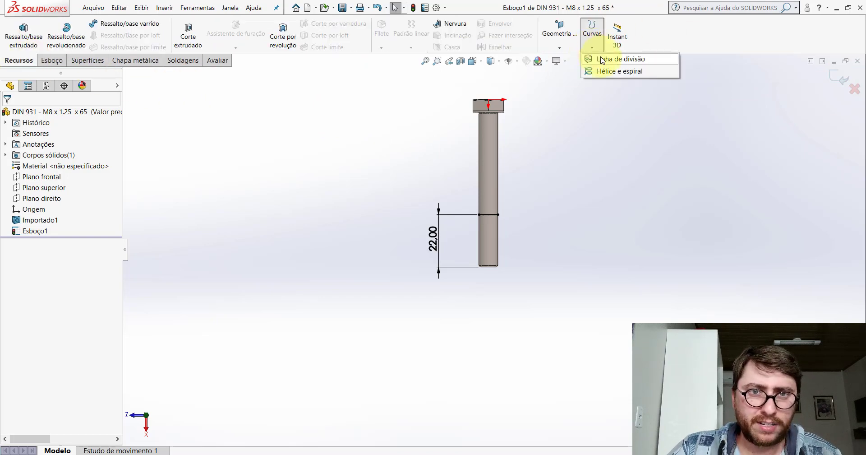
pyautogui.click(602, 62)
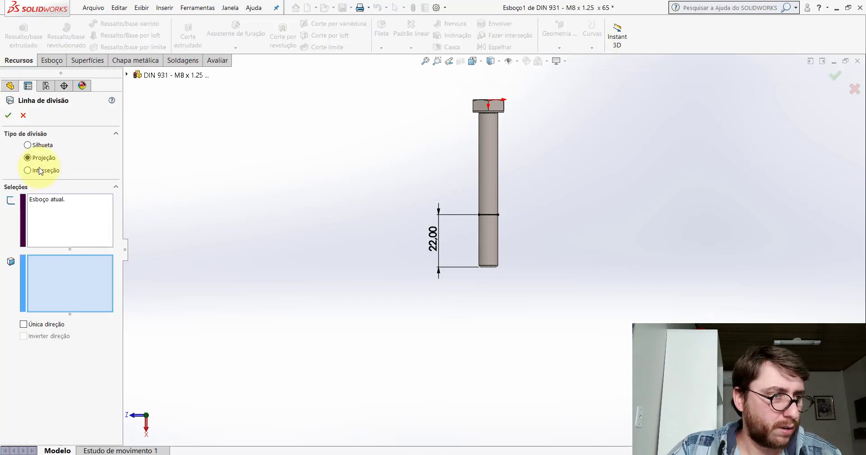
pyautogui.click(495, 172)
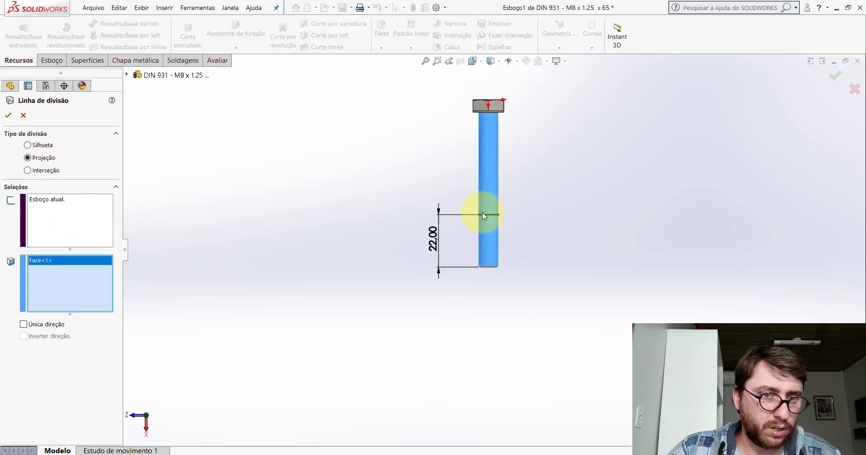
pyautogui.click(6, 113)
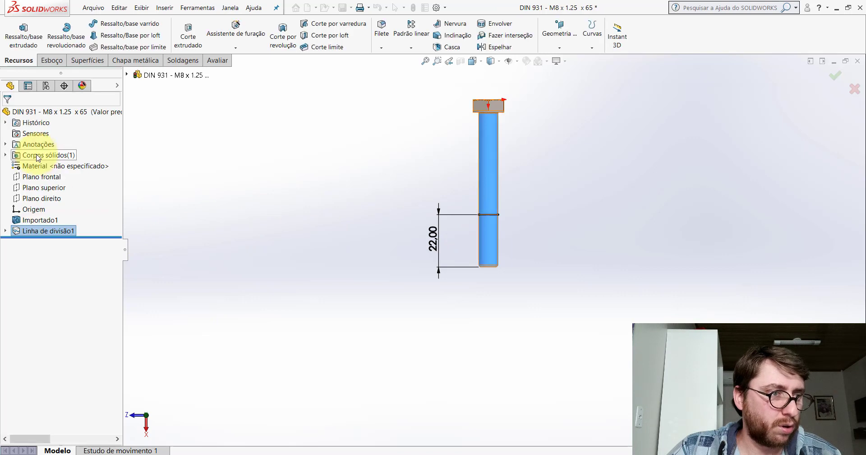
pyautogui.scroll(-5, 454, 250)
pyautogui.scroll(3, 454, 250)
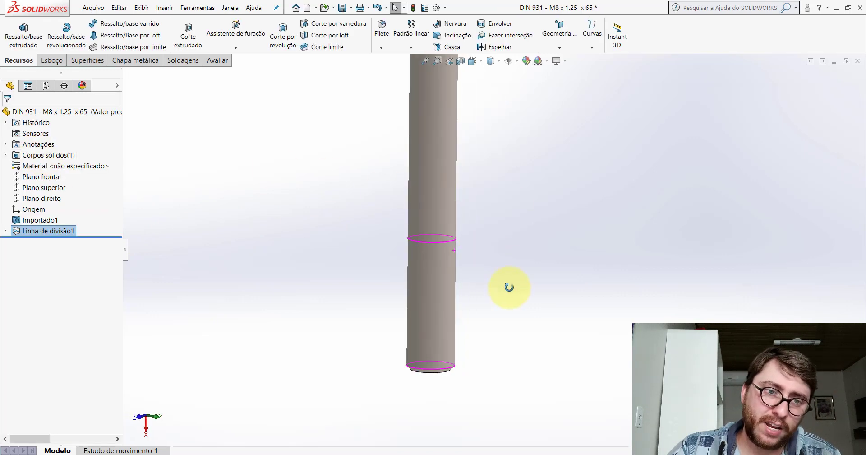
# Check the upper and lower shaft faces from the split, then save the bolt part
pyautogui.click(435, 267)
pyautogui.moveTo(493, 284); pyautogui.dragTo(495, 246, button='middle')
pyautogui.scroll(-2, 495, 244)
pyautogui.click(493, 213)
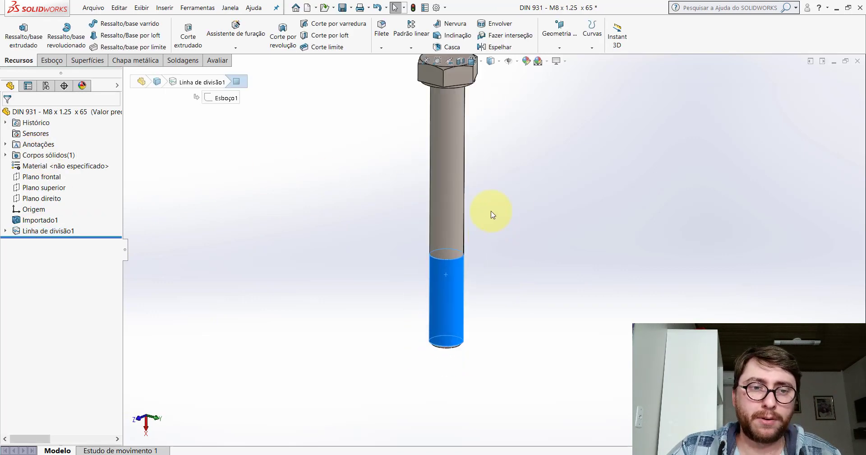
pyautogui.click(455, 180)
pyautogui.click(437, 286)
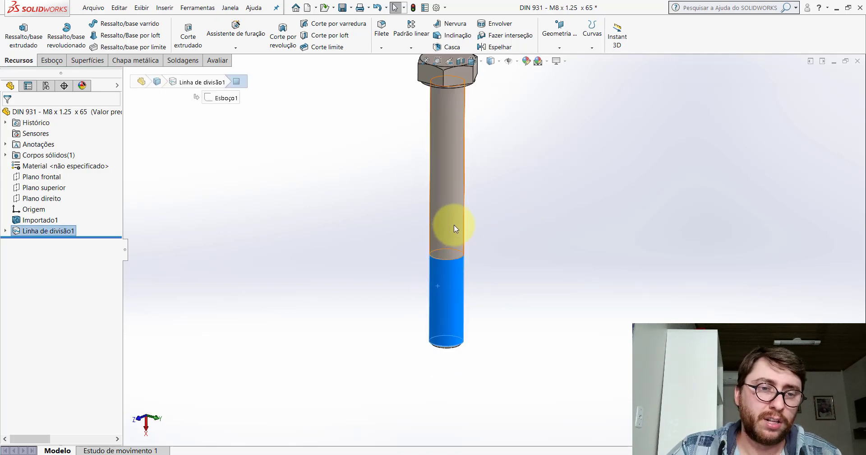
pyautogui.click(543, 215)
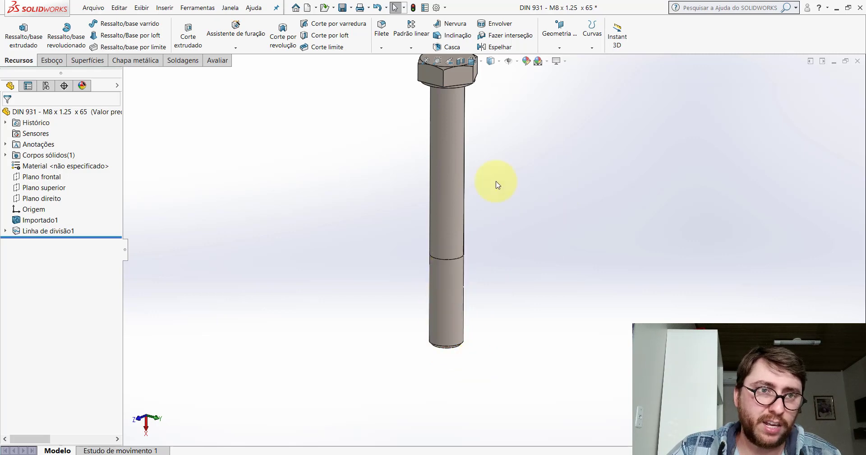
pyautogui.click(341, 8)
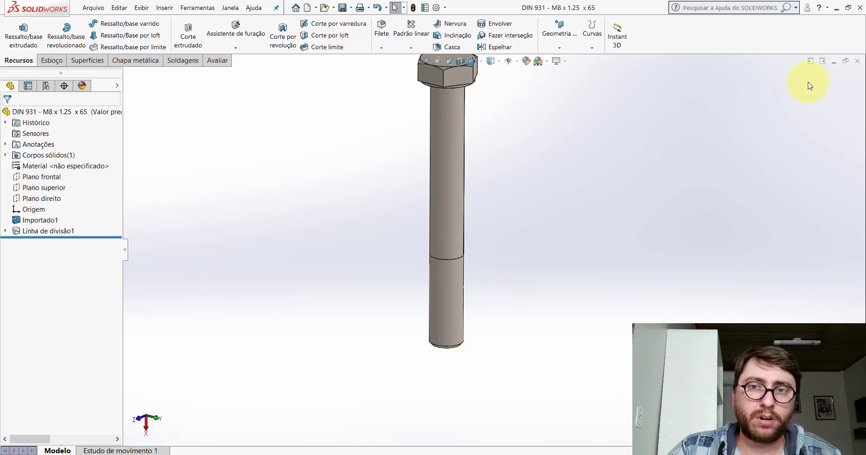
# Close the bolt part and dismiss the rebuild error list in Montagem1
pyautogui.click(858, 63)
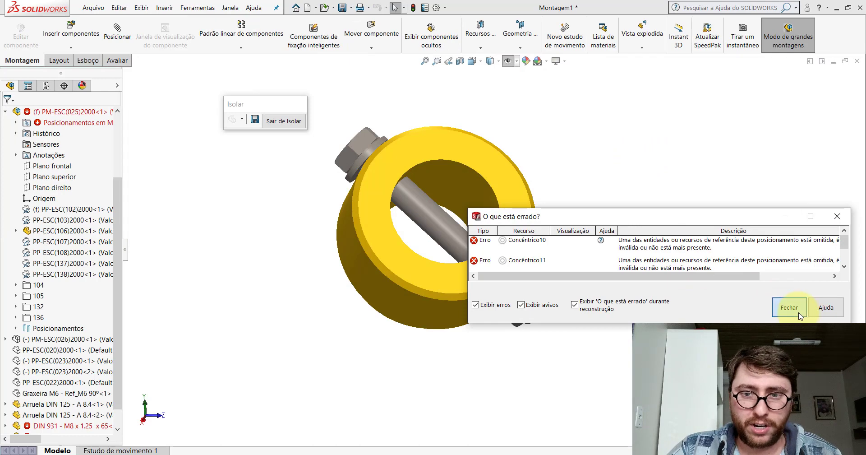
pyautogui.click(790, 307)
pyautogui.scroll(3, 541, 293)
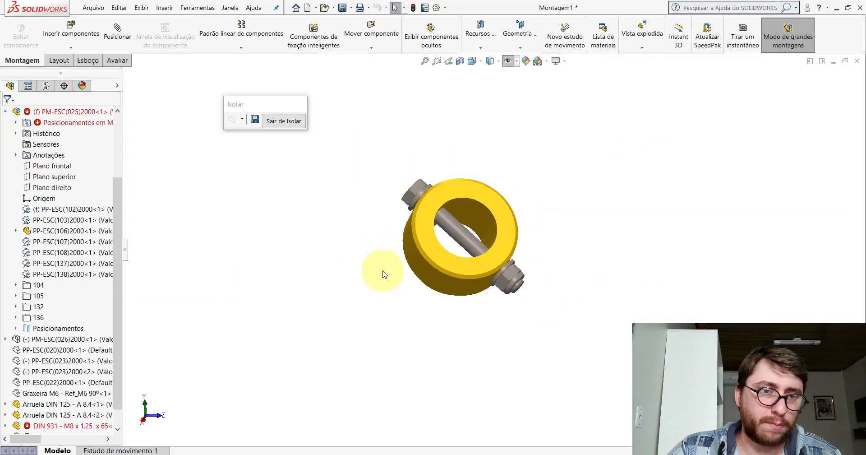
pyautogui.scroll(-3, 415, 249)
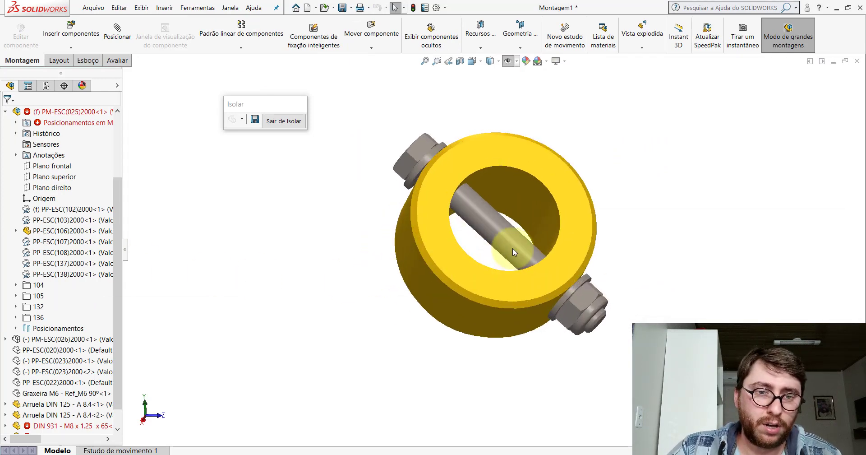
# View the assembly from the Left side and select the bolt shaft through the ring
pyautogui.click(512, 252)
pyautogui.moveTo(513, 251)
pyautogui.mouseDown(button='middle')
pyautogui.moveTo(522, 309)
pyautogui.moveTo(506, 241)
pyautogui.moveTo(486, 303)
pyautogui.moveTo(509, 318)
pyautogui.mouseUp(button='middle')
pyautogui.press('space')
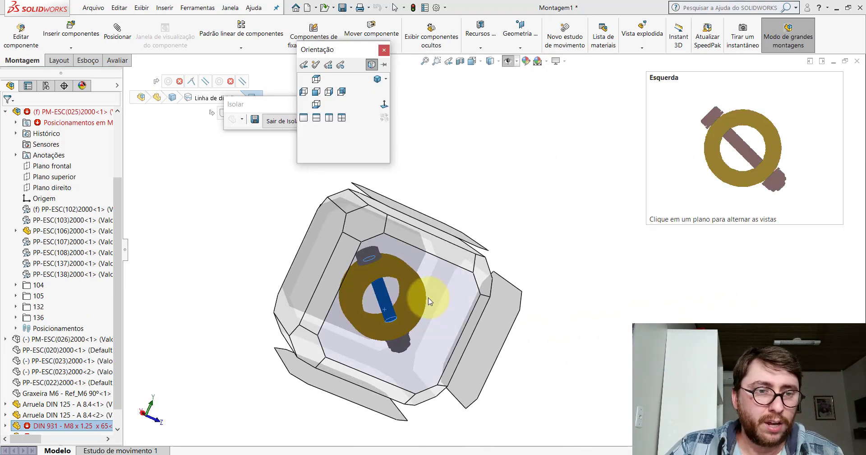
pyautogui.click(429, 300)
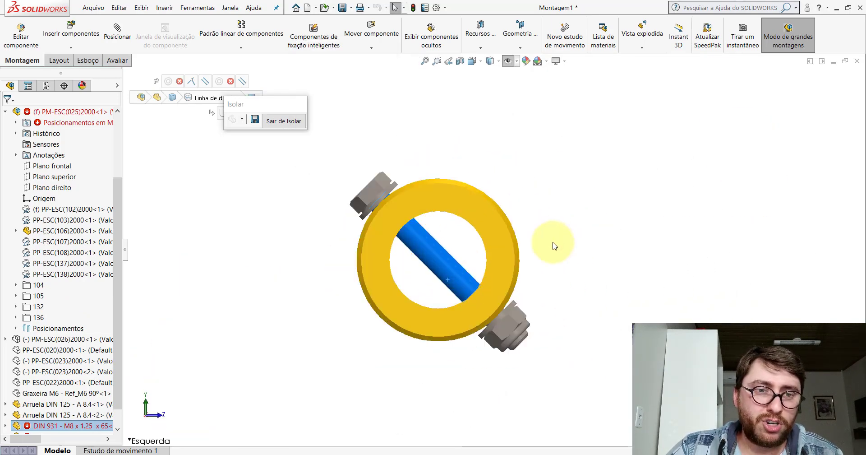
pyautogui.scroll(-2, 555, 246)
pyautogui.click(424, 276)
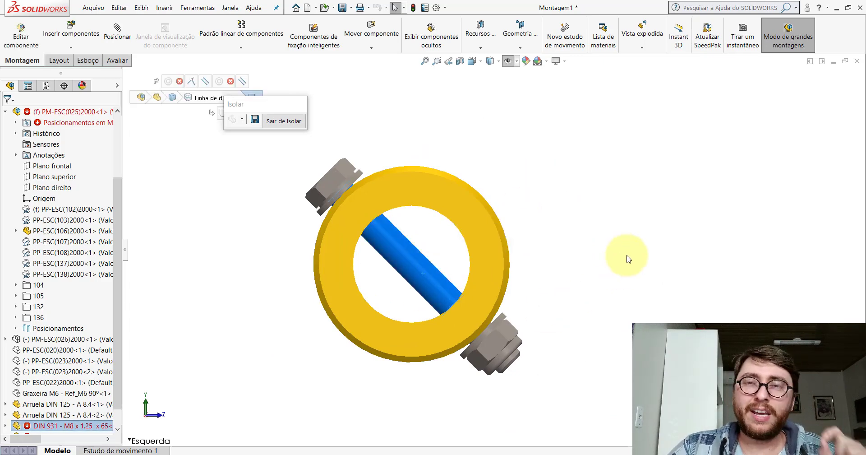
# Search 'din 933' images in a new Chrome tab, then return to SOLIDWORKS
pyautogui.hotkey('alt', 'Tab')
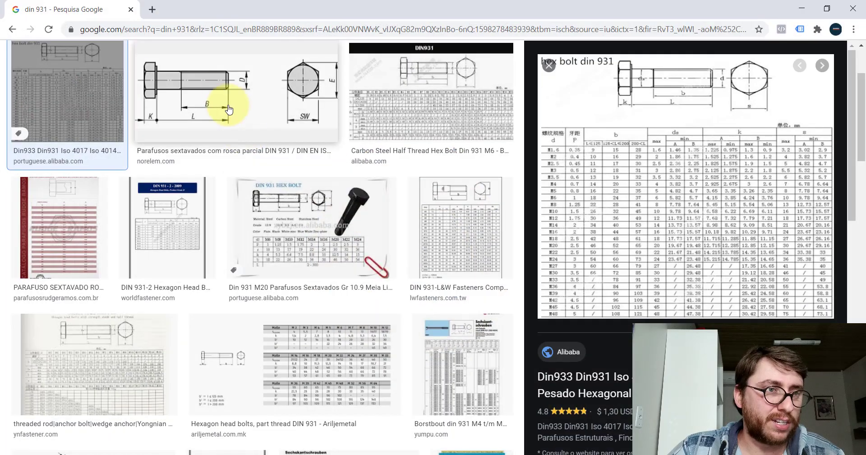
pyautogui.click(151, 9)
pyautogui.write('din ')
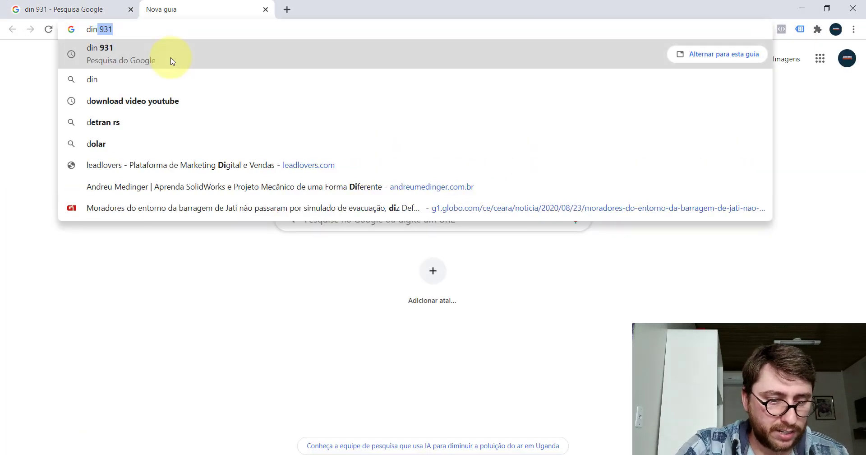
pyautogui.write('933')
pyautogui.press('Return')
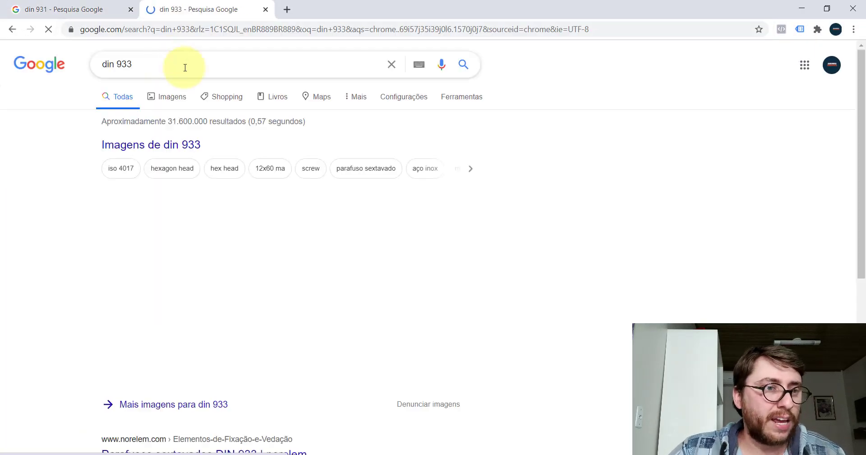
pyautogui.click(161, 208)
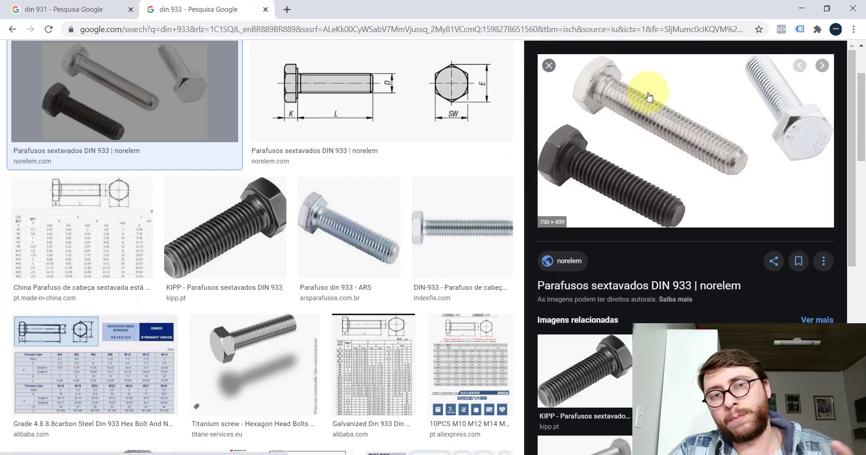
pyautogui.click(801, 8)
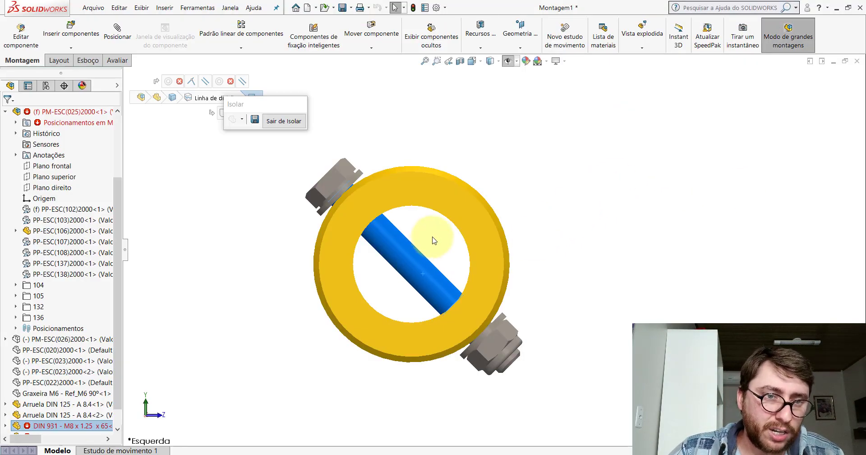
pyautogui.scroll(-2, 489, 319)
pyautogui.scroll(-3, 498, 342)
pyautogui.scroll(-4, 512, 359)
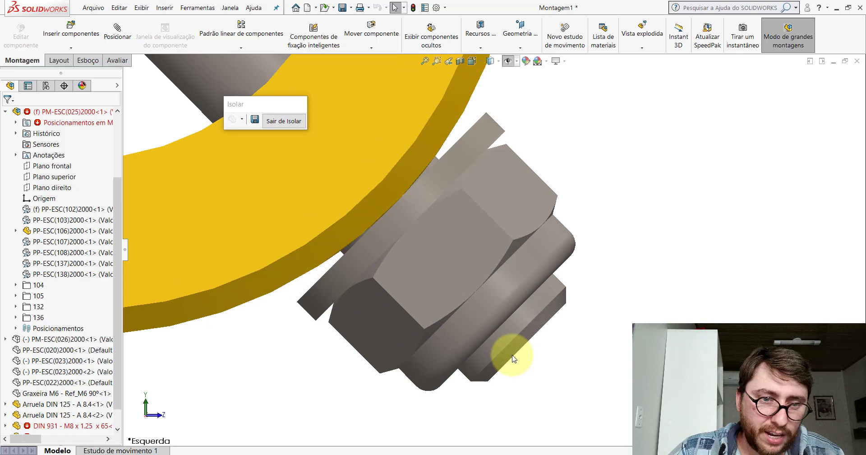
pyautogui.click(502, 335)
pyautogui.scroll(4, 496, 325)
pyautogui.scroll(-2, 421, 194)
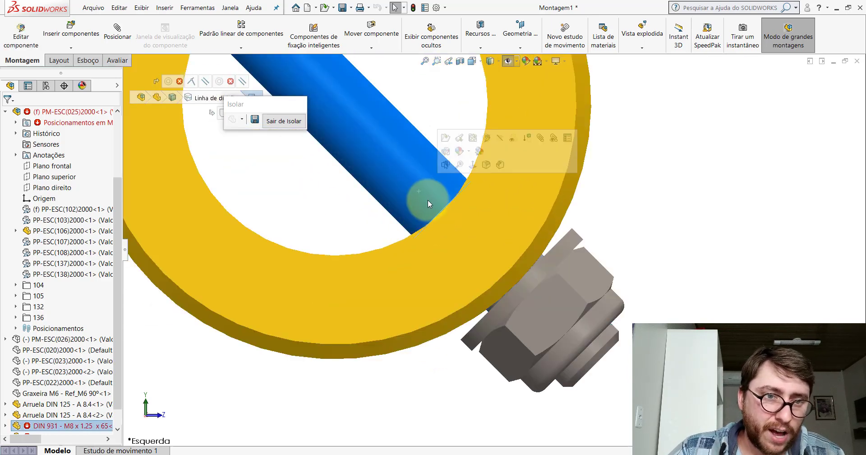
pyautogui.scroll(-1, 431, 199)
pyautogui.scroll(-2, 444, 207)
pyautogui.scroll(-3, 453, 218)
pyautogui.scroll(-1, 451, 213)
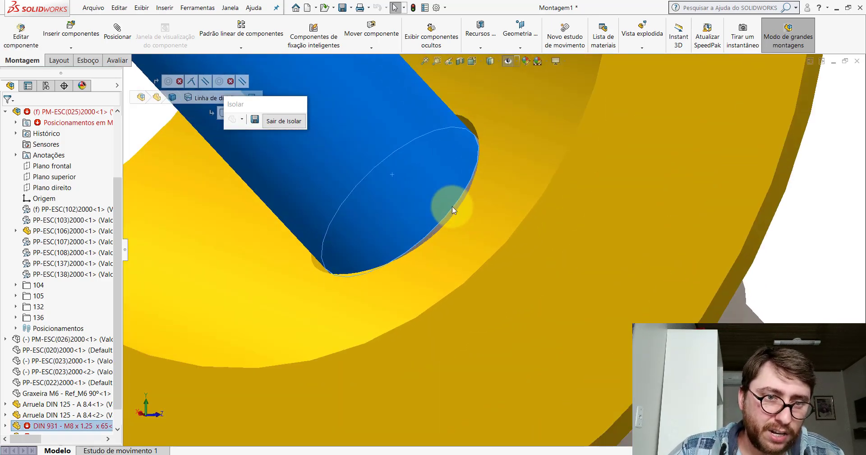
pyautogui.scroll(2, 454, 205)
pyautogui.scroll(5, 474, 223)
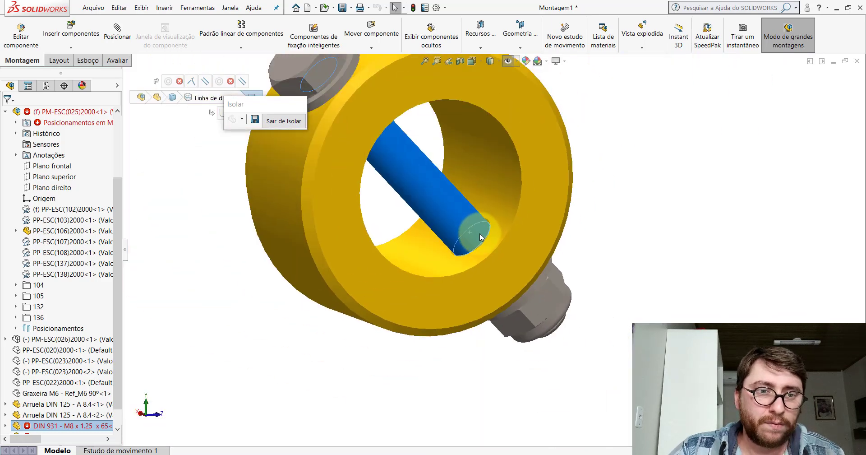
pyautogui.moveTo(474, 223)
pyautogui.mouseDown(button='middle')
pyautogui.moveTo(453, 218)
pyautogui.moveTo(442, 203)
pyautogui.mouseUp(button='middle')
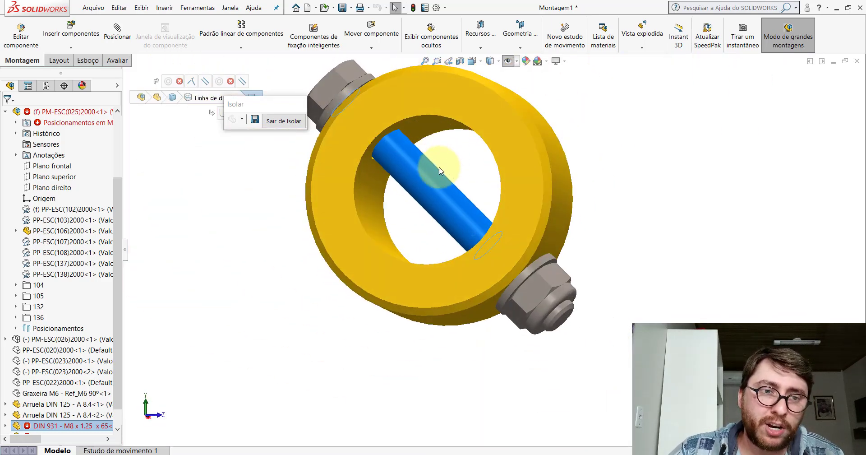
pyautogui.moveTo(448, 188); pyautogui.dragTo(450, 194, button='middle')
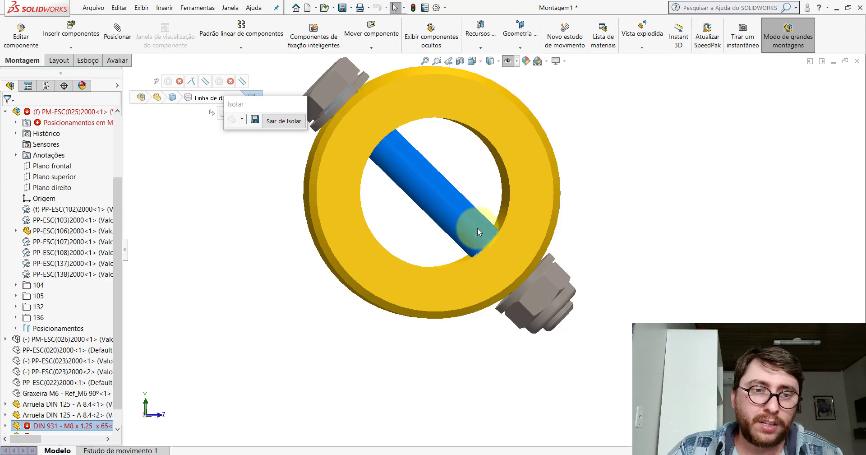
pyautogui.moveTo(480, 233); pyautogui.dragTo(470, 230, button='middle')
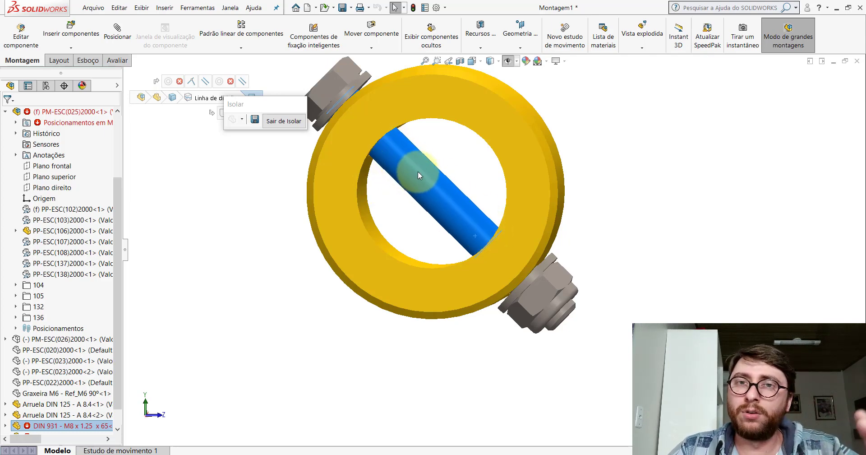
# Exit isolation to show the full Montagem1 assembly around the ring and bolts
pyautogui.click(284, 121)
pyautogui.moveTo(454, 198); pyautogui.dragTo(467, 218, button='middle')
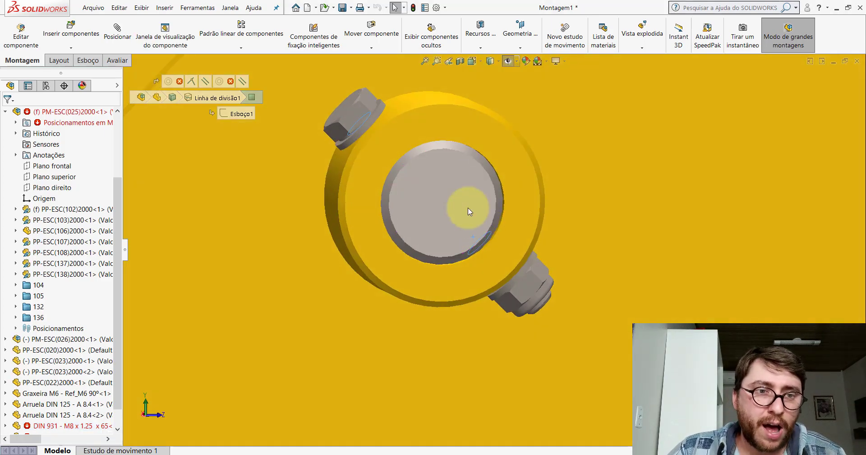
pyautogui.scroll(2, 434, 180)
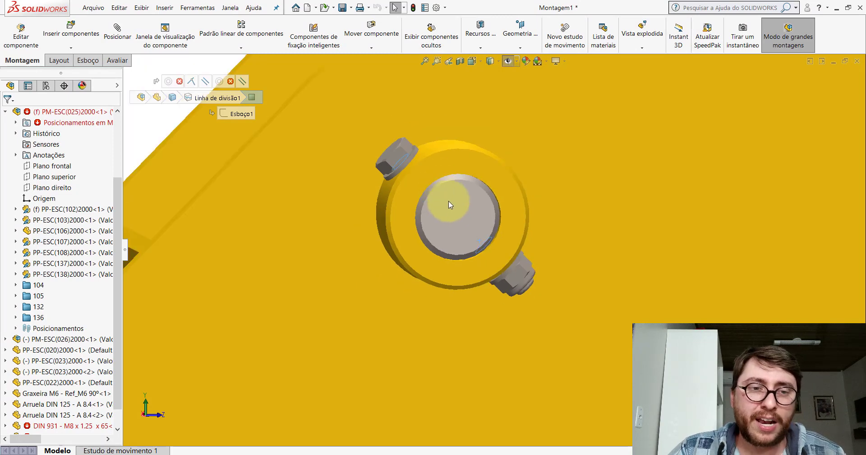
pyautogui.scroll(-1, 455, 214)
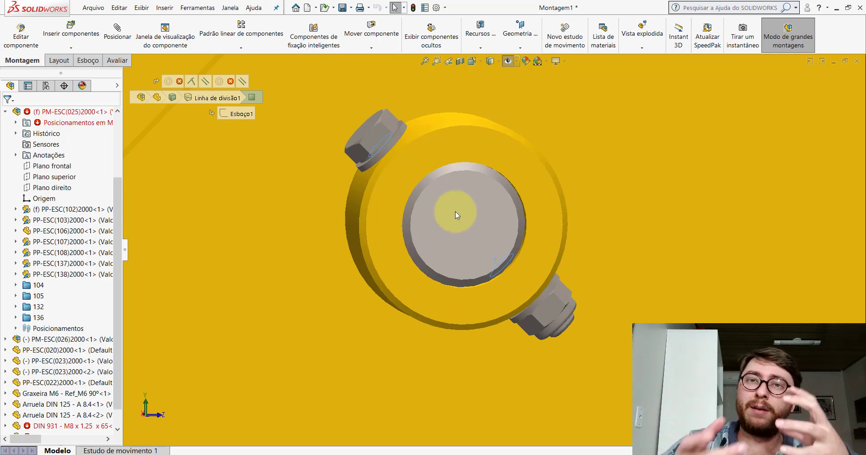
pyautogui.scroll(1, 453, 196)
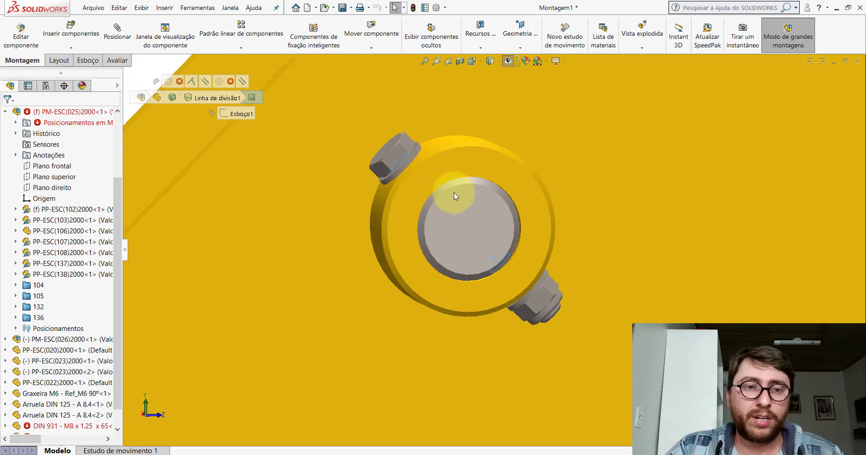
pyautogui.scroll(4, 496, 224)
# Drag the linked plate to test its rotation about the pin joint
pyautogui.moveTo(467, 234); pyautogui.dragTo(507, 223, button='middle')
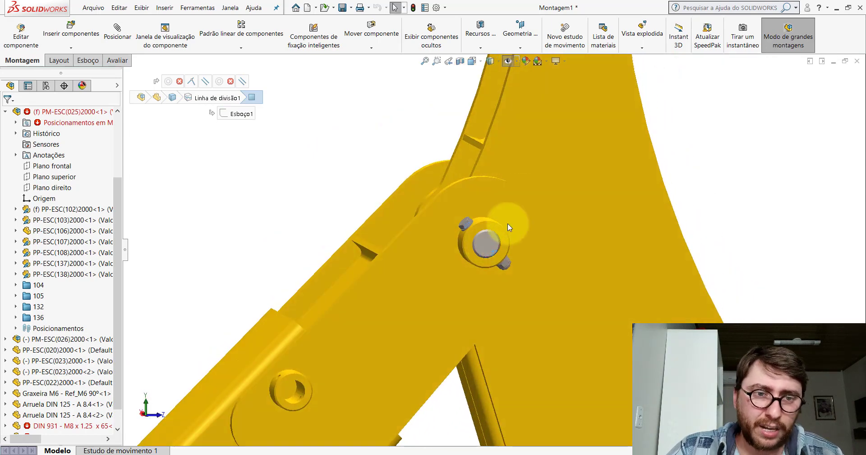
pyautogui.moveTo(622, 266); pyautogui.dragTo(611, 200)
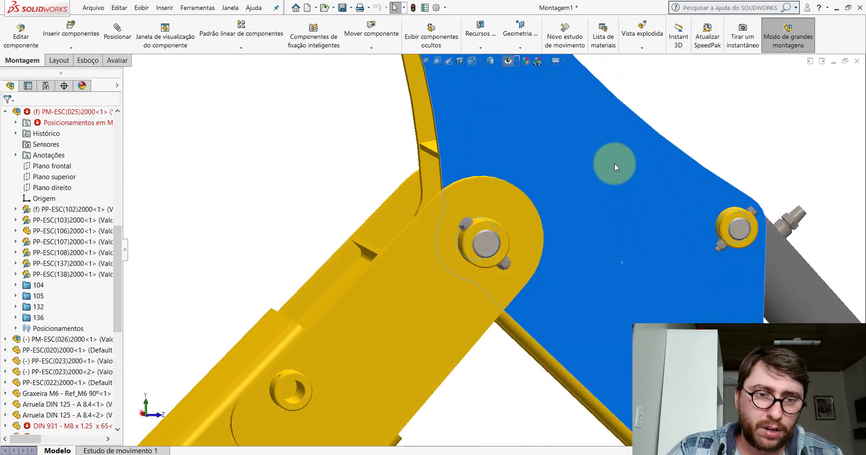
pyautogui.scroll(-3, 475, 237)
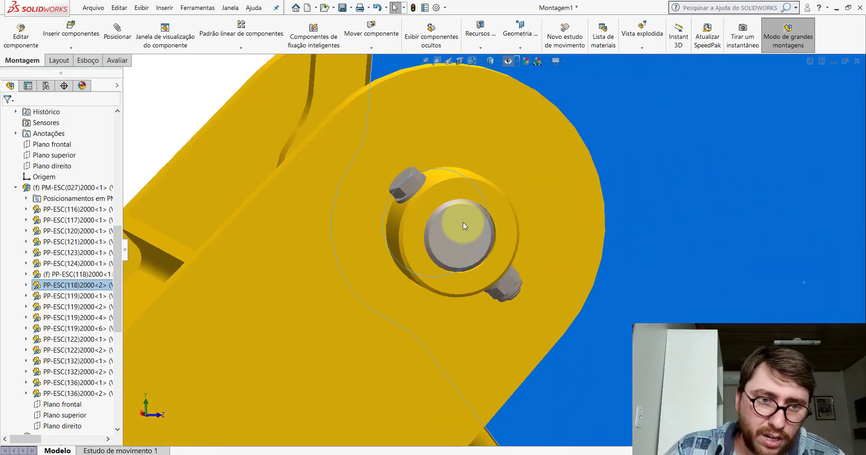
pyautogui.scroll(-1, 463, 222)
pyautogui.scroll(-2, 470, 218)
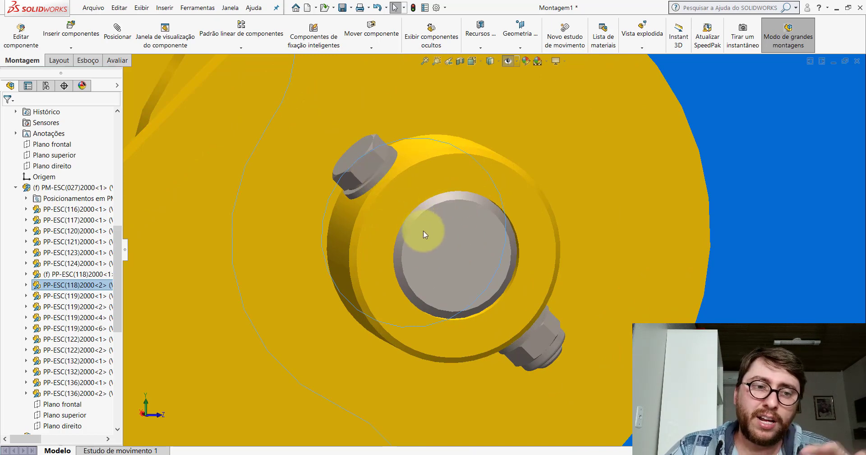
# Isolate the ring together with its bolt heads, washers and nut
pyautogui.click(446, 256)
pyautogui.click(368, 166)
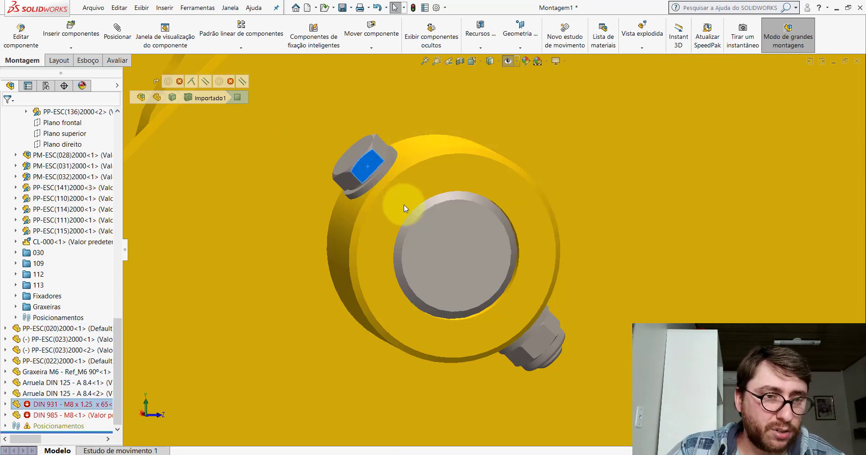
pyautogui.keyDown('ctrl'); pyautogui.click(380, 168); pyautogui.keyUp('ctrl')
pyautogui.scroll(3, 532, 289)
pyautogui.scroll(-4, 555, 312)
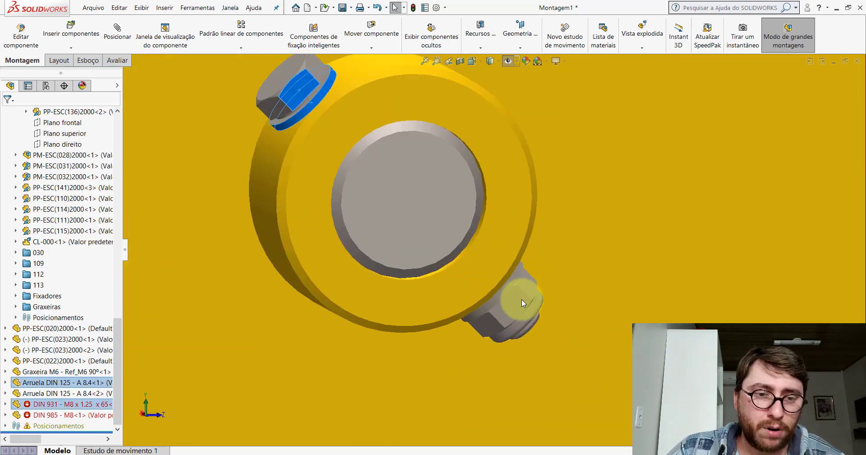
pyautogui.scroll(-4, 522, 299)
pyautogui.keyDown('ctrl'); pyautogui.click(475, 268); pyautogui.keyUp('ctrl')
pyautogui.keyDown('ctrl'); pyautogui.click(497, 288); pyautogui.keyUp('ctrl')
pyautogui.scroll(3, 497, 288)
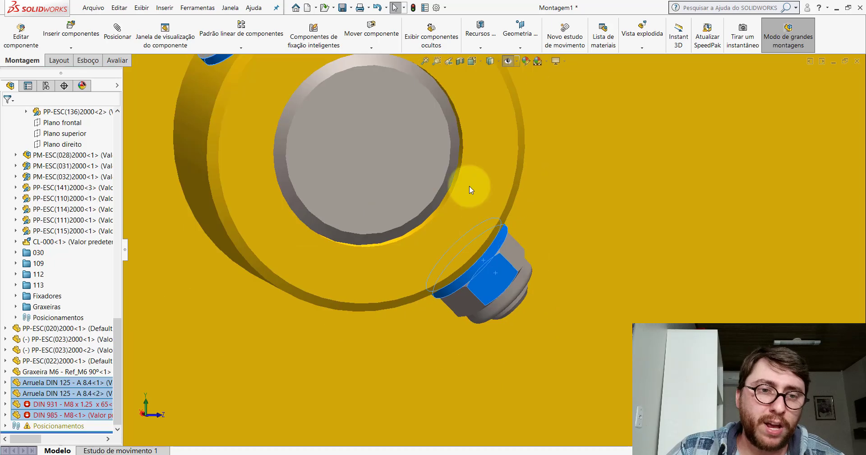
pyautogui.keyDown('ctrl'); pyautogui.click(469, 186); pyautogui.keyUp('ctrl')
pyautogui.rightClick(469, 186)
pyautogui.click(502, 261)
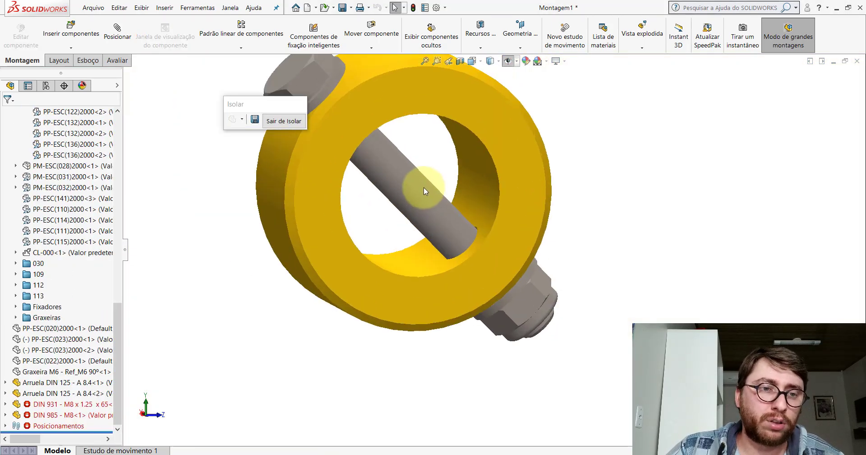
# Select the DIN 931 pin and open it as a separate part for editing
pyautogui.click(414, 183)
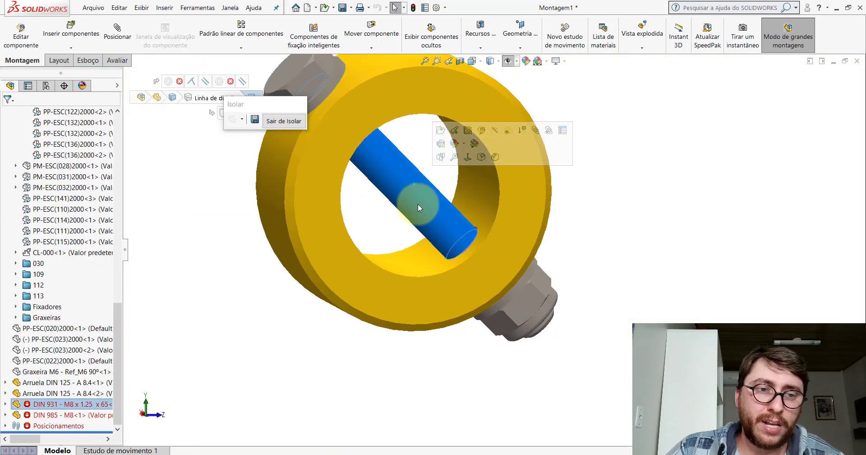
pyautogui.scroll(-4, 451, 231)
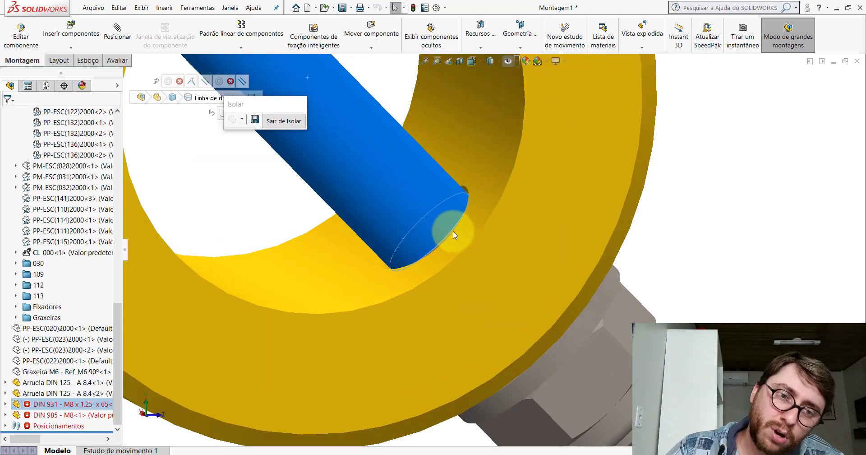
pyautogui.scroll(5, 449, 234)
pyautogui.scroll(2, 445, 237)
pyautogui.scroll(-2, 458, 221)
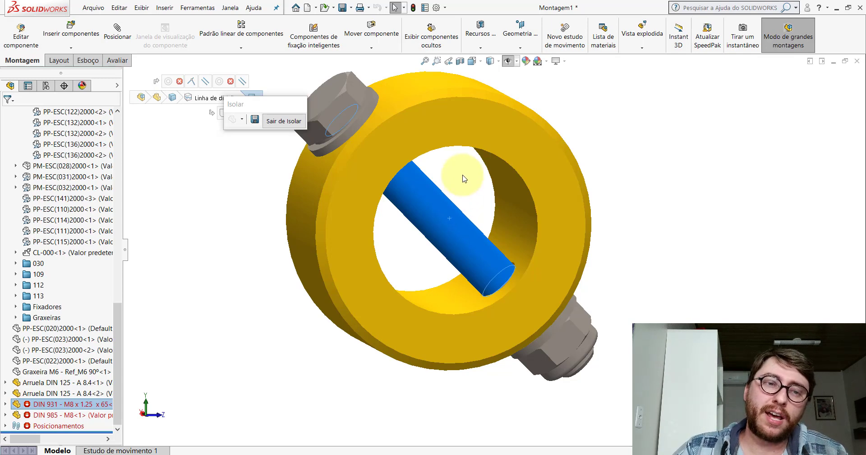
pyautogui.click(471, 256)
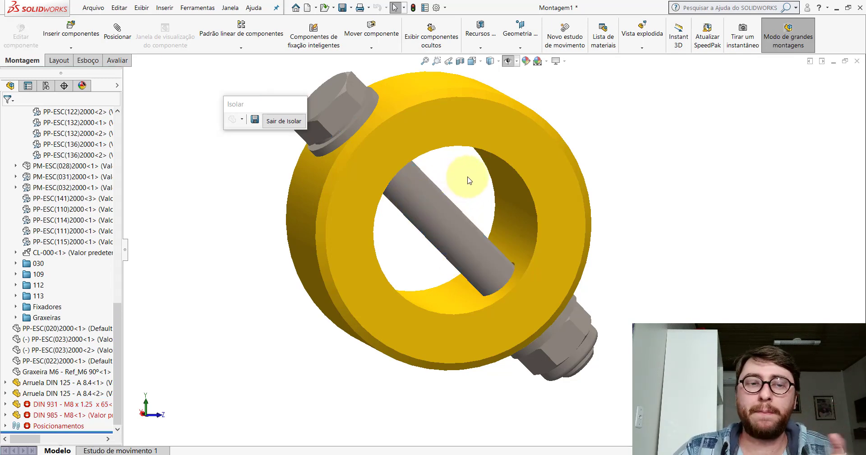
pyautogui.click(432, 200)
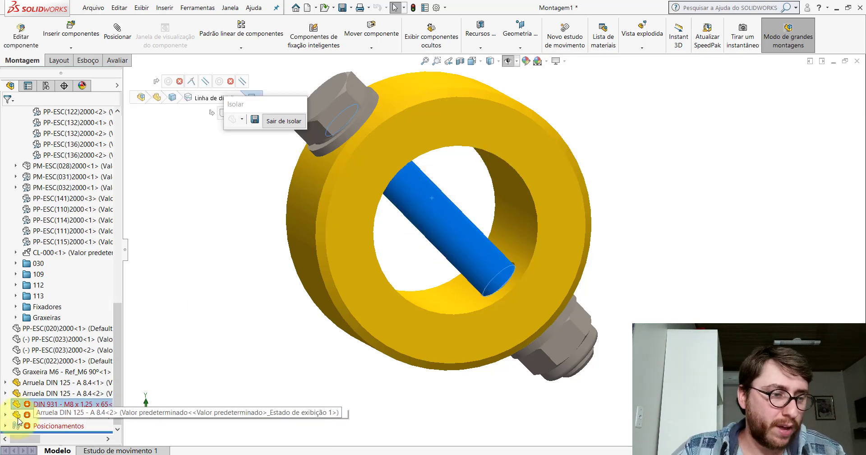
pyautogui.click(484, 174)
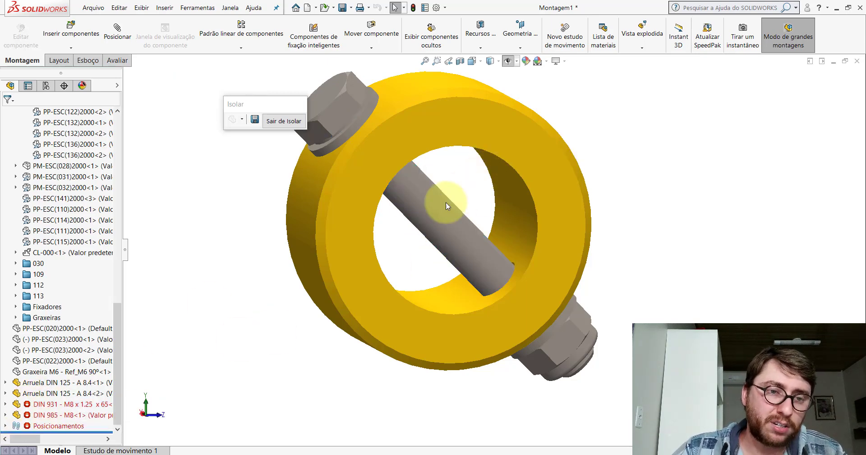
pyautogui.click(442, 200)
pyautogui.click(466, 148)
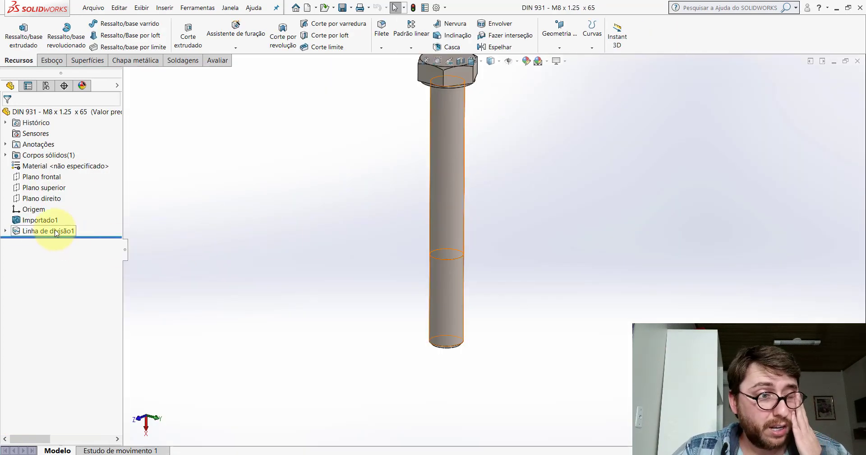
# Delete Linha de divisão1 and Esboço1 from the DIN 931 part, save, and close it
pyautogui.rightClick(53, 231)
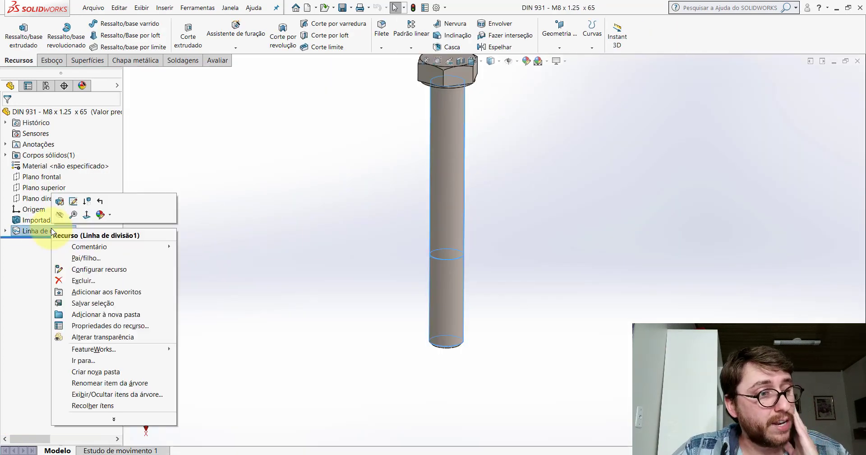
pyautogui.click(82, 280)
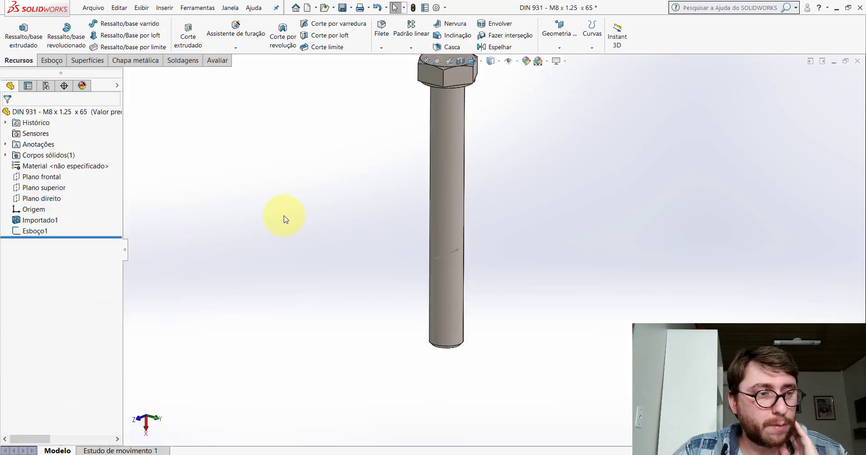
pyautogui.rightClick(55, 235)
pyautogui.click(75, 285)
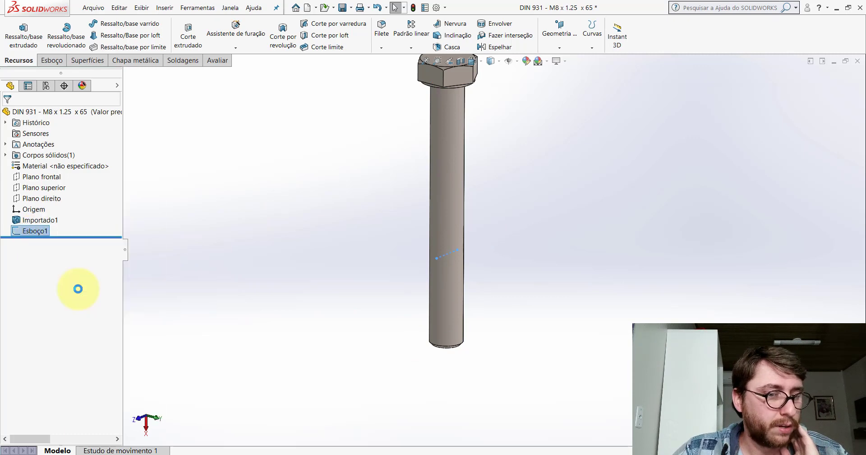
pyautogui.click(343, 7)
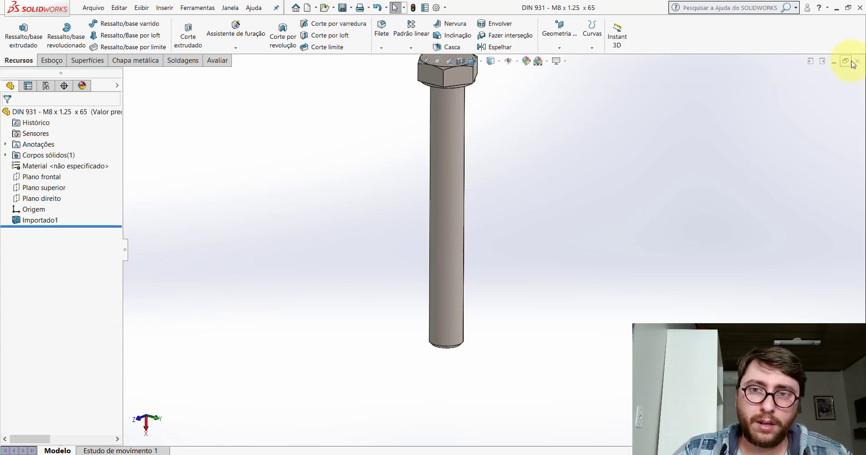
pyautogui.hotkey('ctrl', 'w')
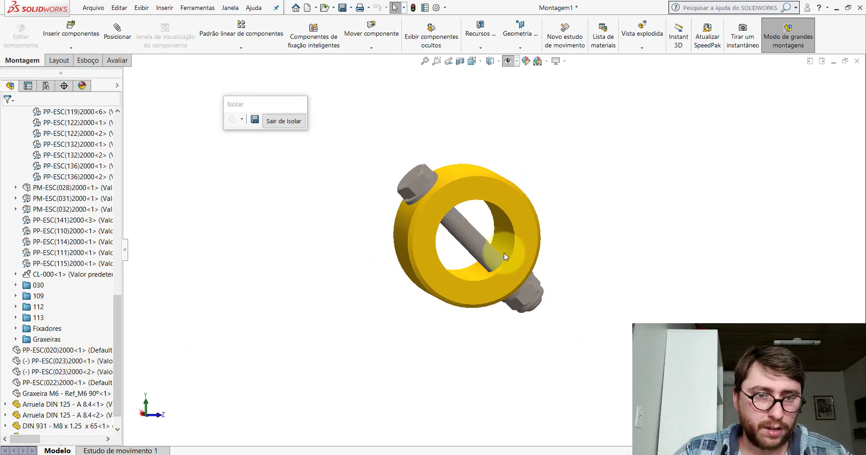
# Exit isolation and orbit the arm to an isometric view
pyautogui.scroll(-4, 492, 259)
pyautogui.scroll(4, 482, 262)
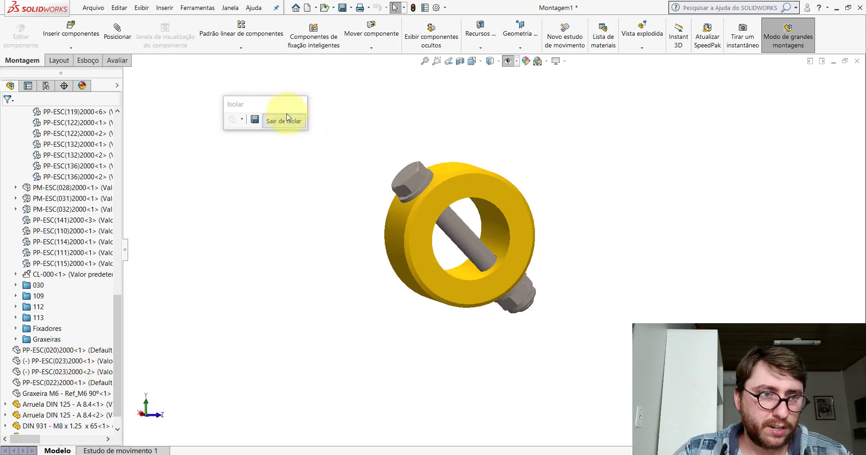
pyautogui.click(280, 124)
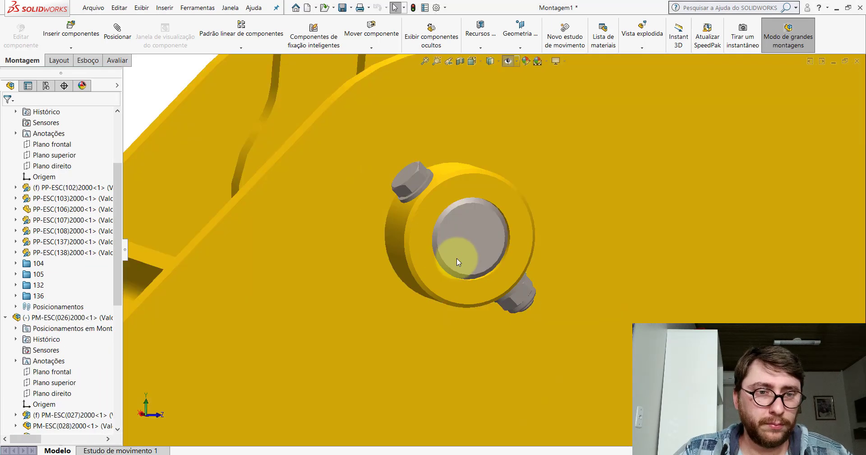
pyautogui.scroll(3, 494, 249)
pyautogui.scroll(-5, 460, 285)
pyautogui.moveTo(442, 266); pyautogui.dragTo(447, 282, button='middle')
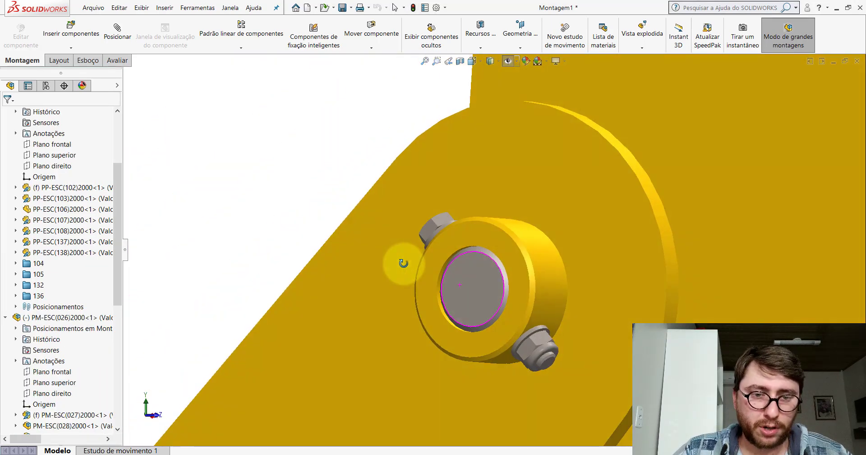
pyautogui.scroll(2, 451, 287)
pyautogui.scroll(2, 474, 284)
pyautogui.scroll(2, 483, 278)
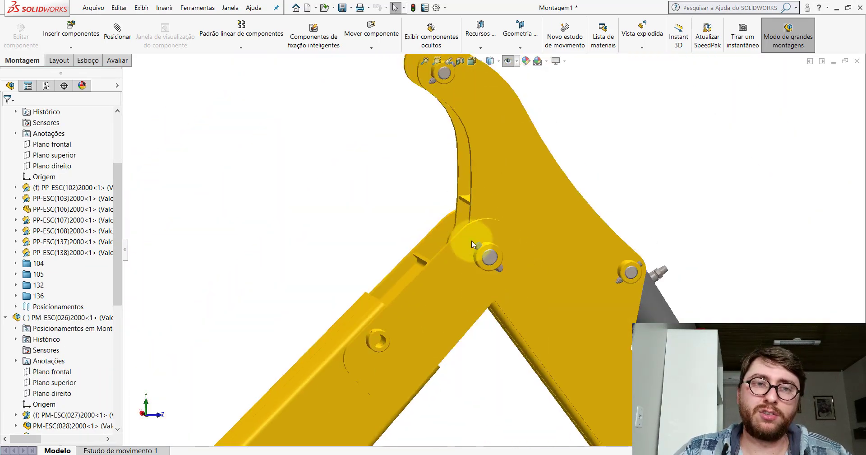
pyautogui.click(490, 62)
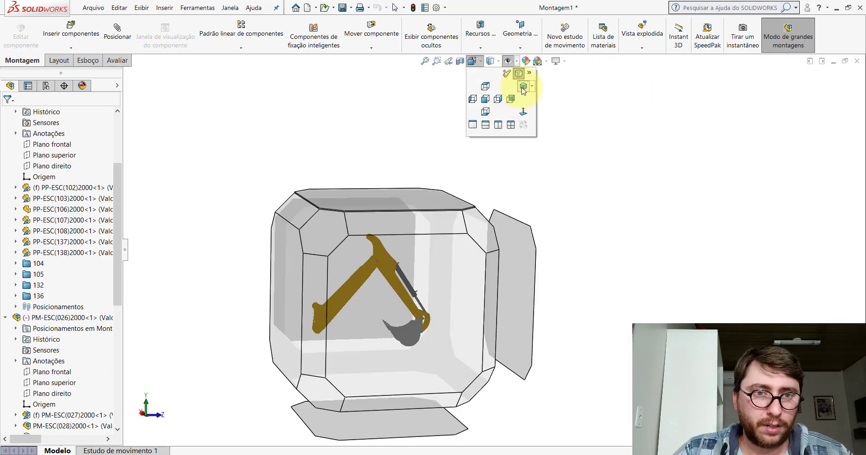
pyautogui.click(522, 76)
# View a boom face normal-to, collapse the Montagem1 tree, and zoom to fit
pyautogui.scroll(-1, 447, 131)
pyautogui.scroll(-2, 512, 254)
pyautogui.scroll(-2, 392, 258)
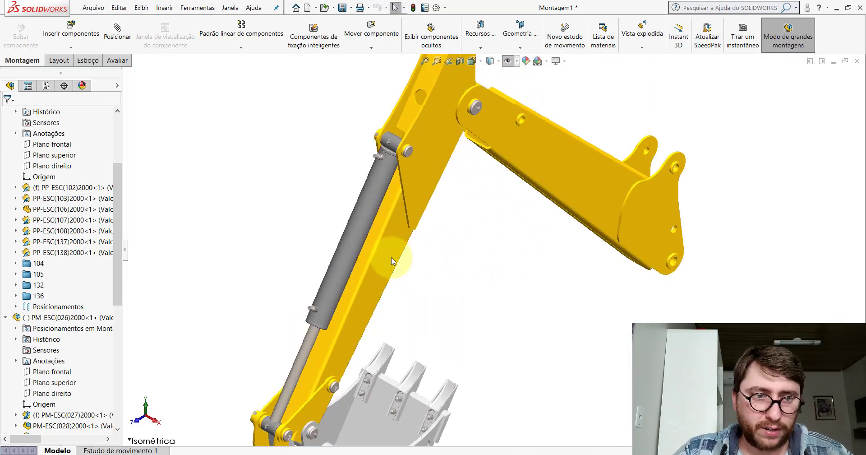
pyautogui.click(392, 257)
pyautogui.hotkey('ctrl', '8')
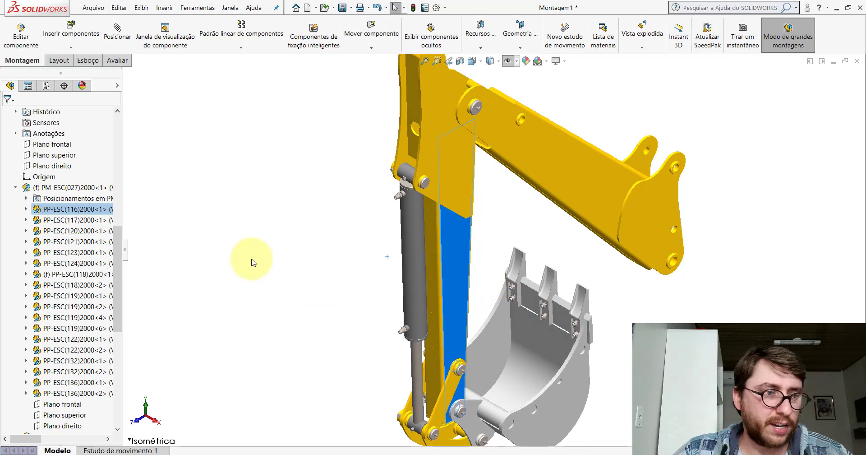
pyautogui.moveTo(120, 244); pyautogui.dragTo(129, 134)
pyautogui.rightClick(93, 112)
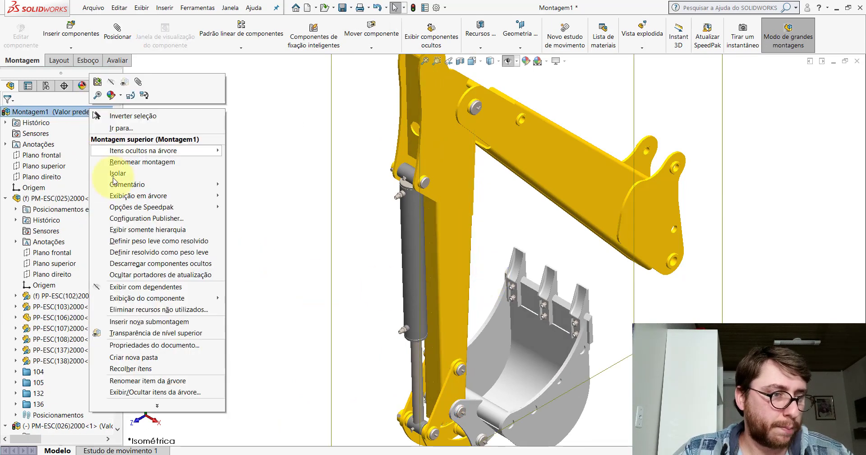
pyautogui.click(153, 367)
pyautogui.press('f')
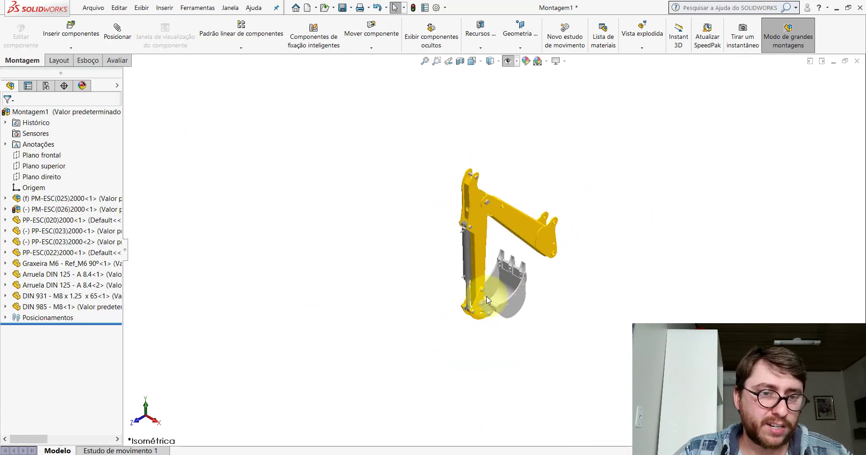
# Rotate slightly around the bucket, then collapse the Montagem1 tree again
pyautogui.click(483, 251)
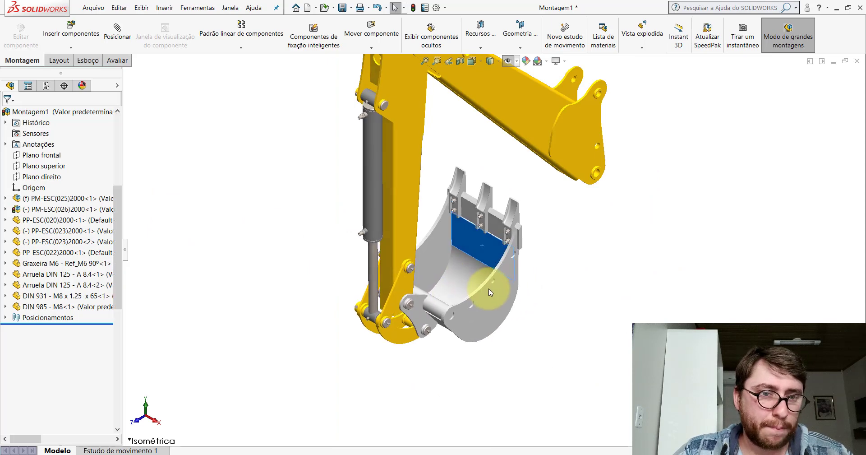
pyautogui.moveTo(489, 289); pyautogui.dragTo(478, 292, button='middle')
pyautogui.click(190, 228)
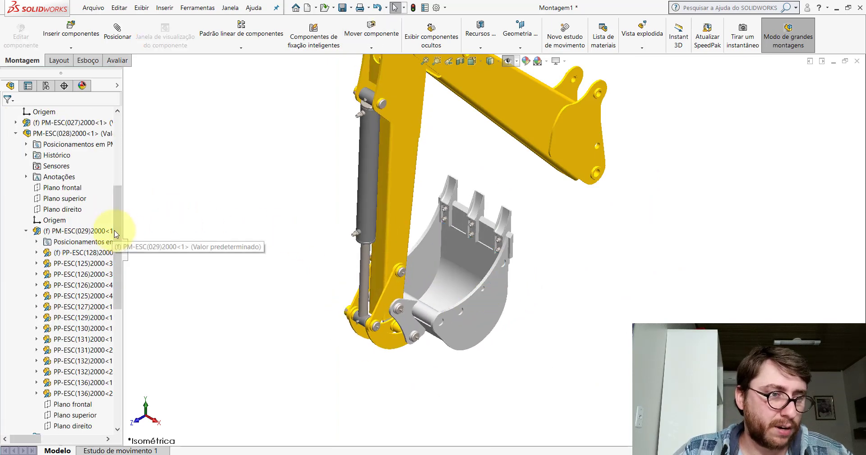
pyautogui.moveTo(118, 227); pyautogui.dragTo(120, 154)
pyautogui.rightClick(91, 112)
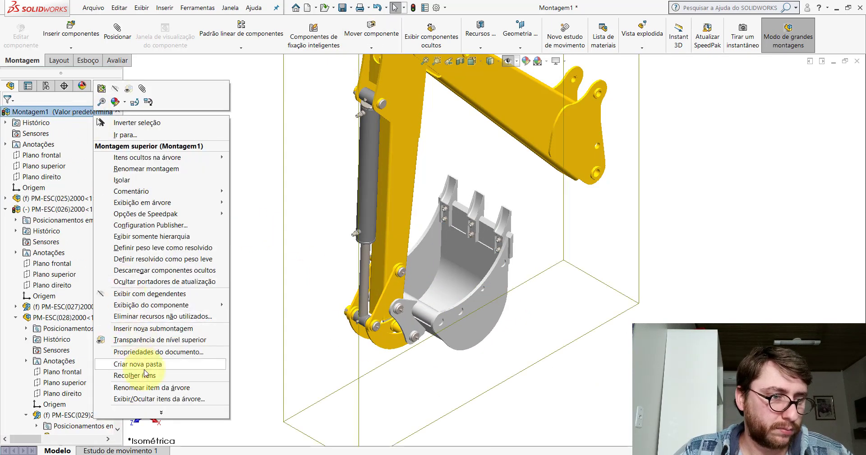
pyautogui.click(133, 375)
# Open PM-ESC(026) in its own window and drag the cylinder rod to a new position
pyautogui.click(72, 210)
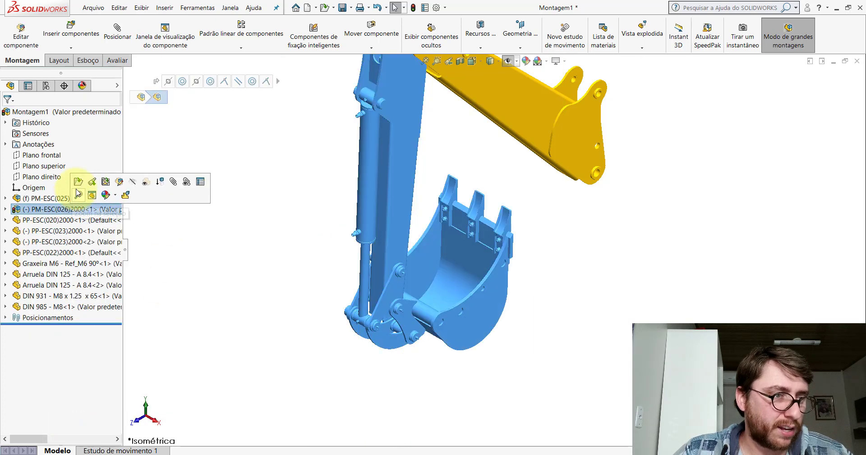
pyautogui.click(77, 183)
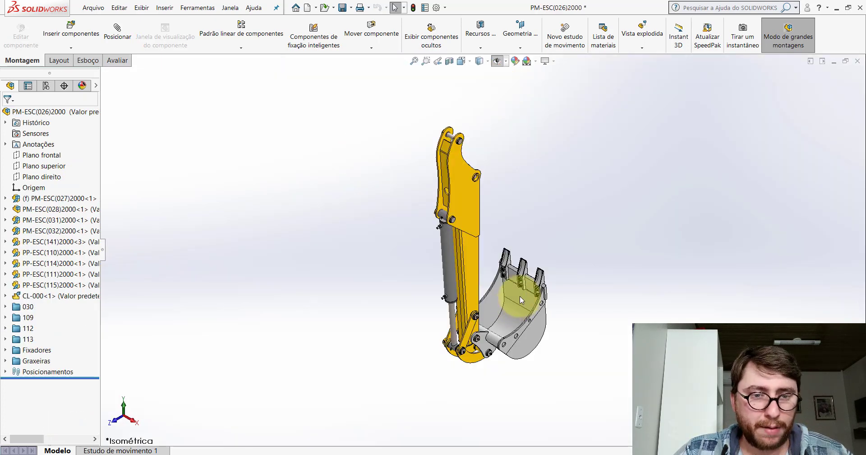
pyautogui.click(510, 287)
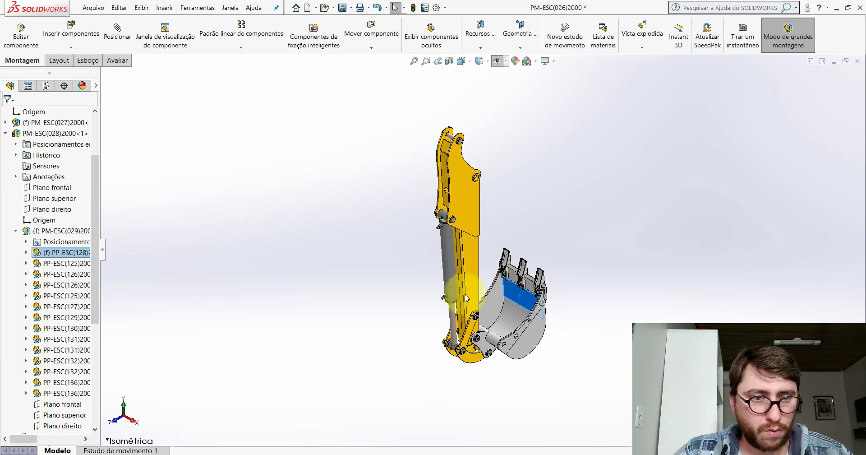
pyautogui.moveTo(442, 303)
pyautogui.mouseDown()
pyautogui.moveTo(458, 317)
pyautogui.moveTo(444, 329)
pyautogui.mouseUp()
pyautogui.click(378, 280)
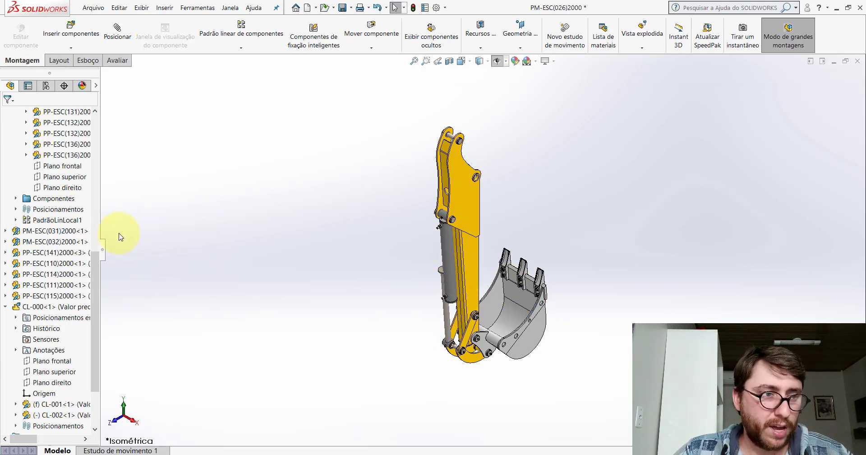
# Collapse the PM-ESC(026) design tree and clear the selection
pyautogui.moveTo(96, 276); pyautogui.dragTo(87, 149)
pyautogui.rightClick(68, 112)
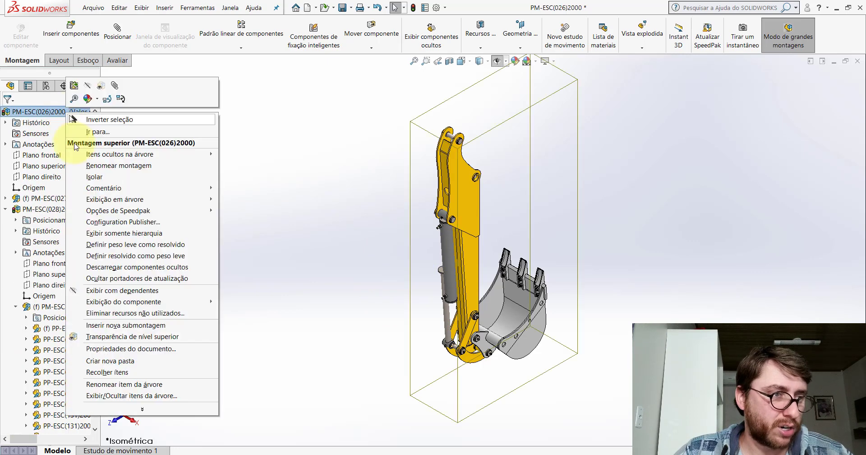
pyautogui.click(129, 372)
pyautogui.click(306, 195)
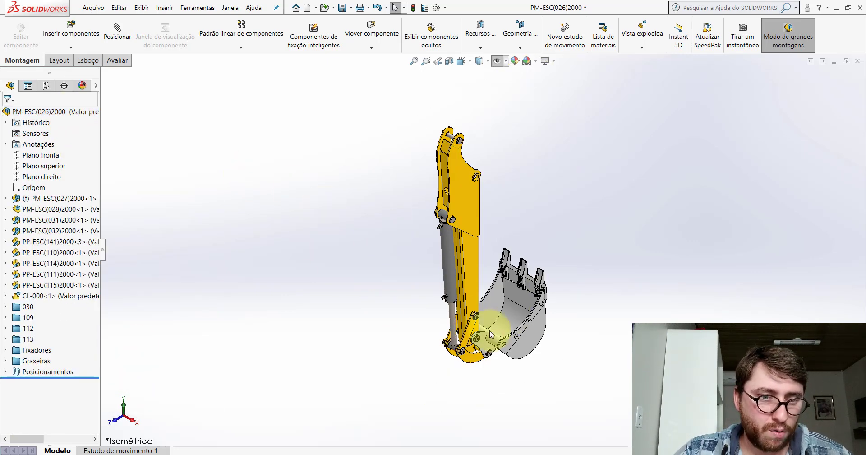
# Swing the bucket and linkage into a new pose by dragging the bucket and cylinder pin
pyautogui.scroll(-3, 490, 334)
pyautogui.click(519, 276)
pyautogui.scroll(-1, 564, 315)
pyautogui.scroll(-2, 550, 369)
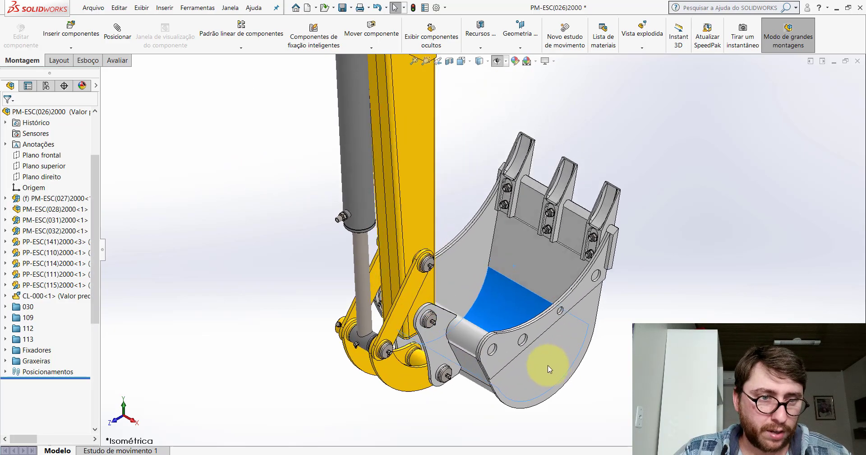
pyautogui.moveTo(549, 369); pyautogui.dragTo(329, 316)
pyautogui.click(484, 268)
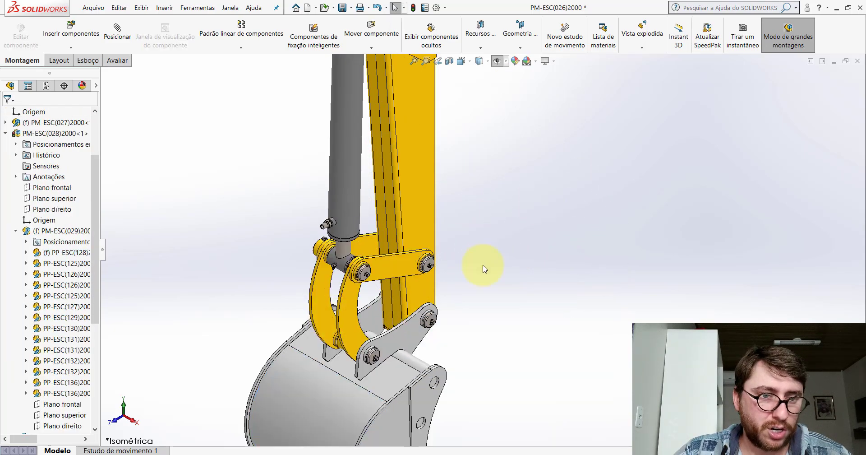
pyautogui.scroll(3, 485, 269)
pyautogui.moveTo(416, 253); pyautogui.dragTo(381, 262)
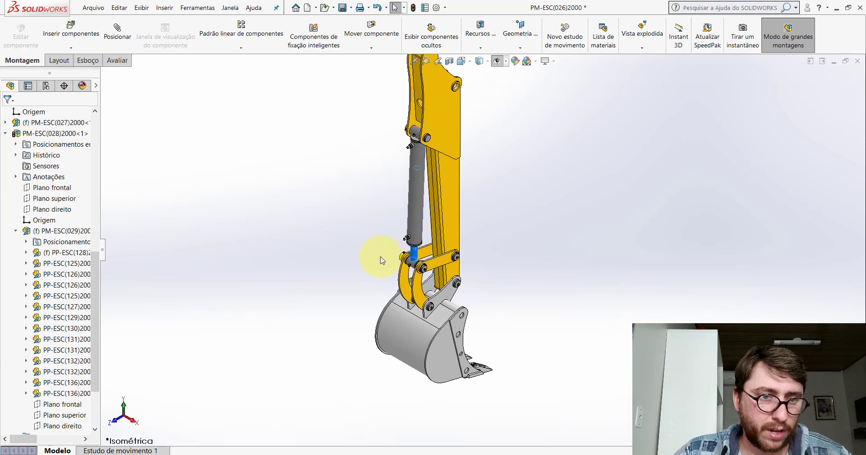
pyautogui.press('Escape')
pyautogui.scroll(5, 508, 259)
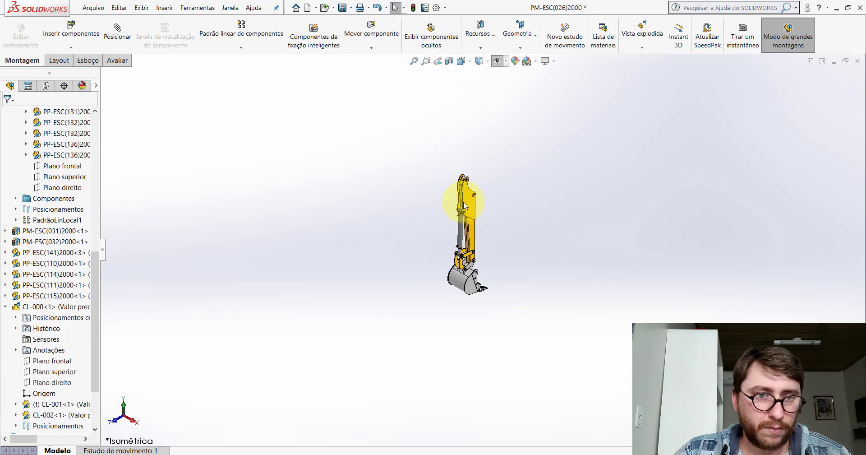
pyautogui.scroll(-2, 509, 199)
# Apply the Branco simples scene and Shaded display without edges
pyautogui.click(535, 61)
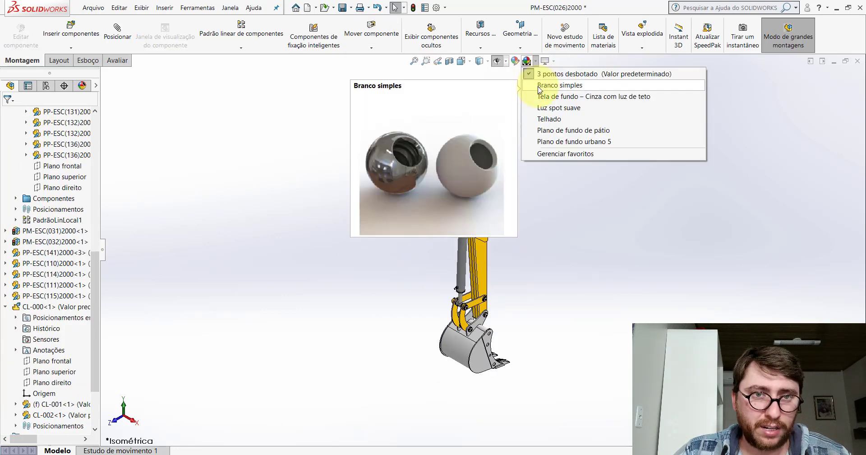
pyautogui.click(555, 86)
pyautogui.click(481, 86)
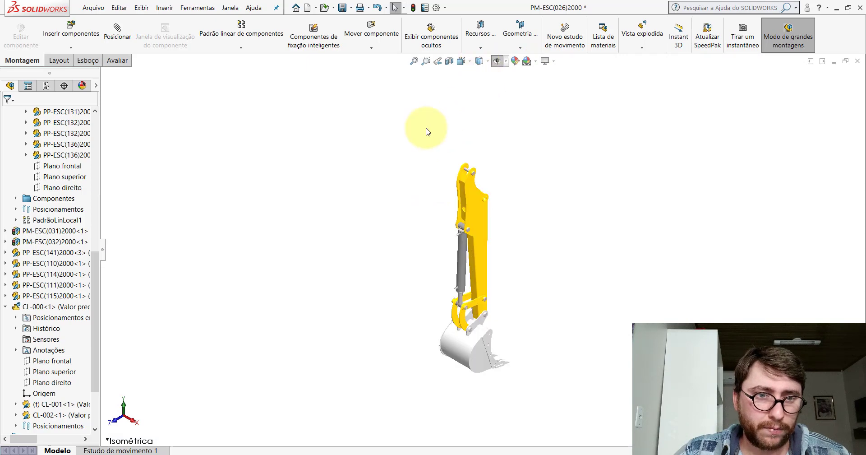
pyautogui.scroll(-2, 518, 303)
# Lower the ambient light from 0.6 to 0.4
pyautogui.click(163, 10)
pyautogui.moveTo(141, 7)
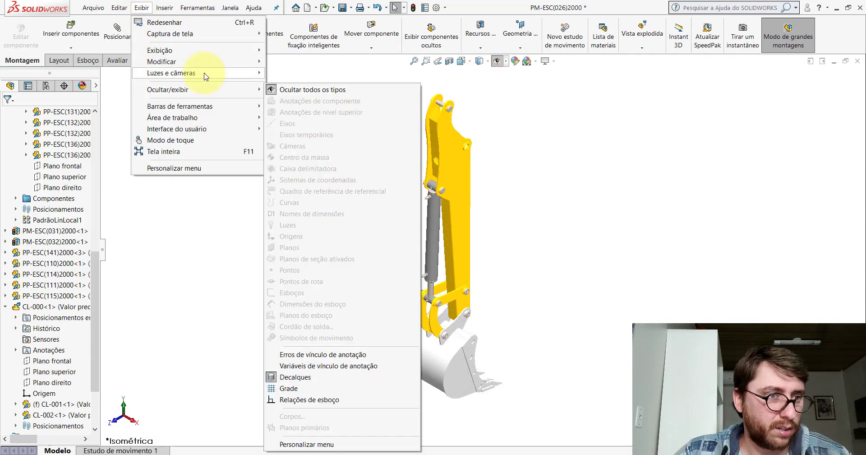
pyautogui.moveTo(171, 72)
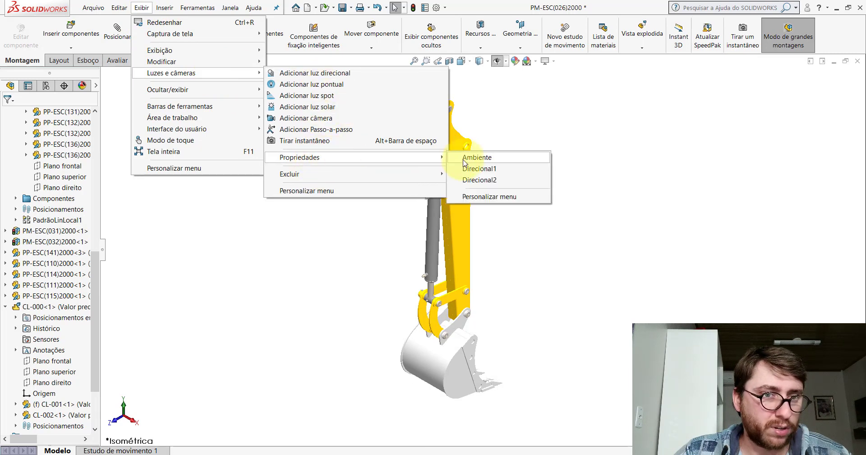
pyautogui.click(483, 155)
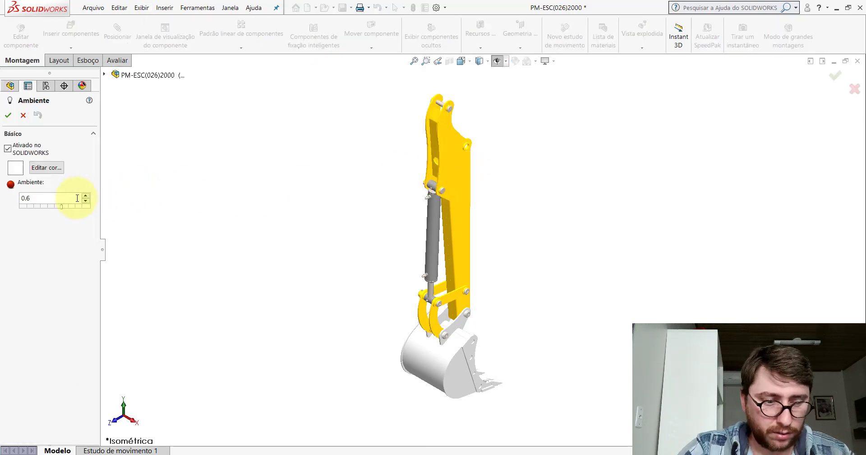
pyautogui.write('3')
pyautogui.press('Return')
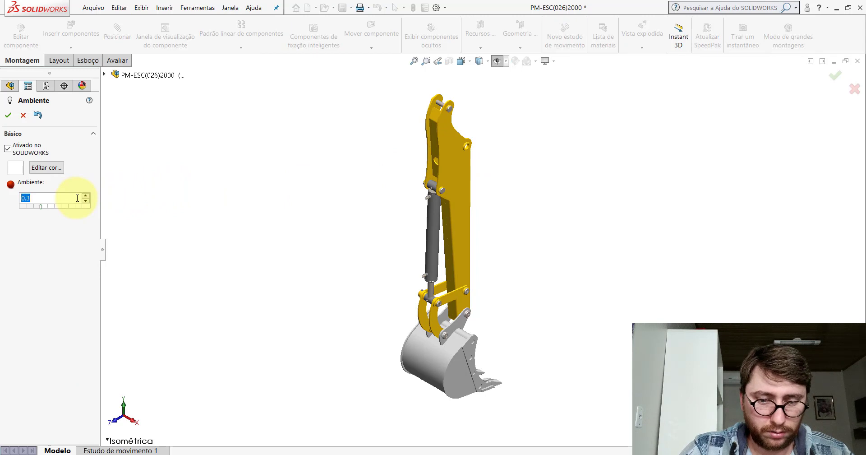
pyautogui.press('BackSpace')
pyautogui.write('4')
pyautogui.press('Return')
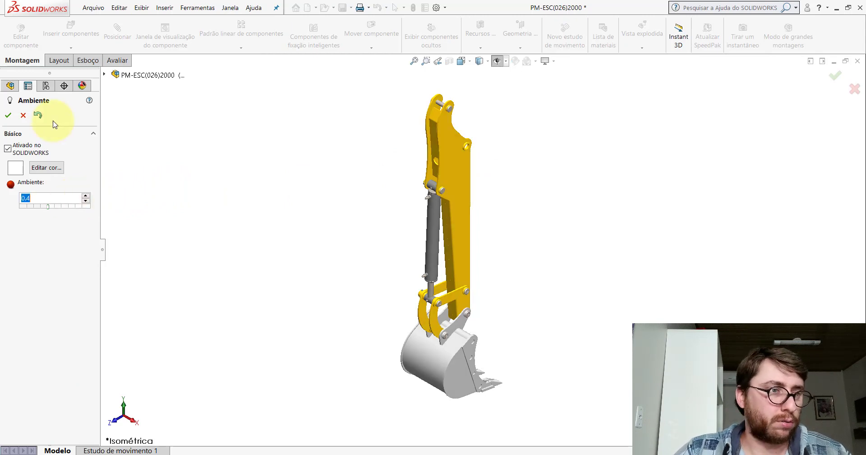
pyautogui.click(9, 115)
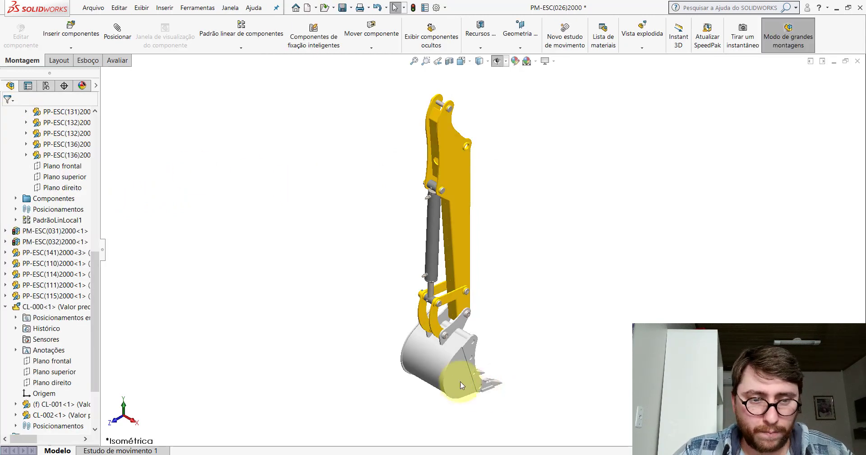
# Swing the bucket out to the right, save and rebuild the sub-assembly, then close it
pyautogui.moveTo(464, 383)
pyautogui.mouseDown()
pyautogui.moveTo(514, 296)
pyautogui.moveTo(460, 349)
pyautogui.mouseUp()
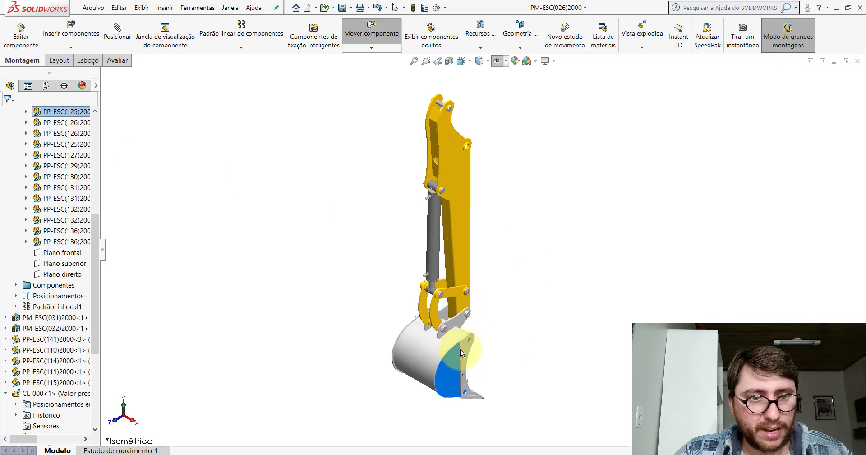
pyautogui.moveTo(486, 389)
pyautogui.mouseDown()
pyautogui.moveTo(527, 354)
pyautogui.moveTo(533, 286)
pyautogui.mouseUp()
pyautogui.click(396, 8)
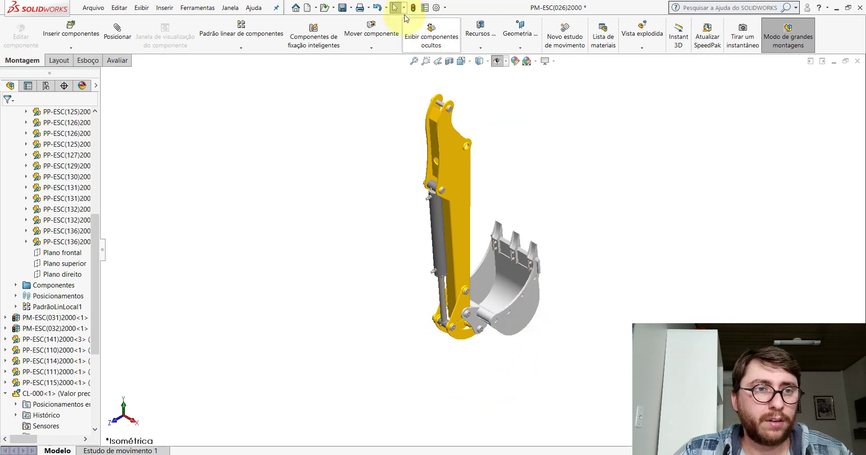
pyautogui.click(342, 8)
pyautogui.click(468, 189)
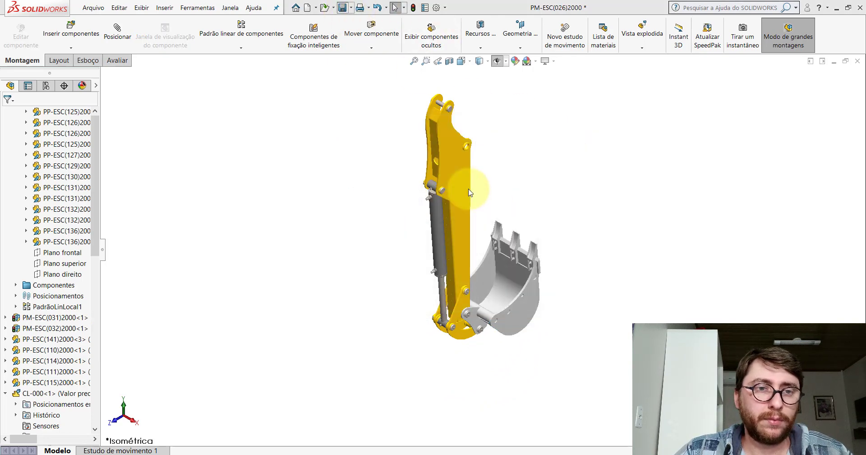
pyautogui.click(858, 60)
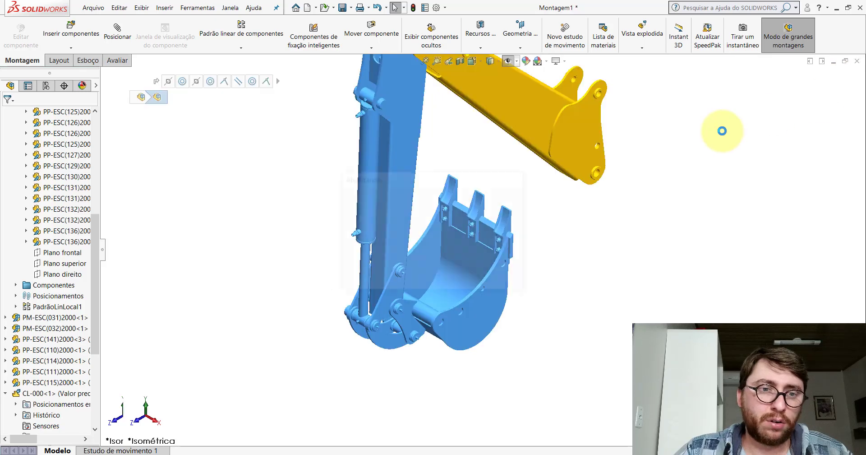
# Move the bucket to a new position in Montagem1 and collapse its design tree
pyautogui.scroll(-2, 541, 247)
pyautogui.scroll(-3, 522, 290)
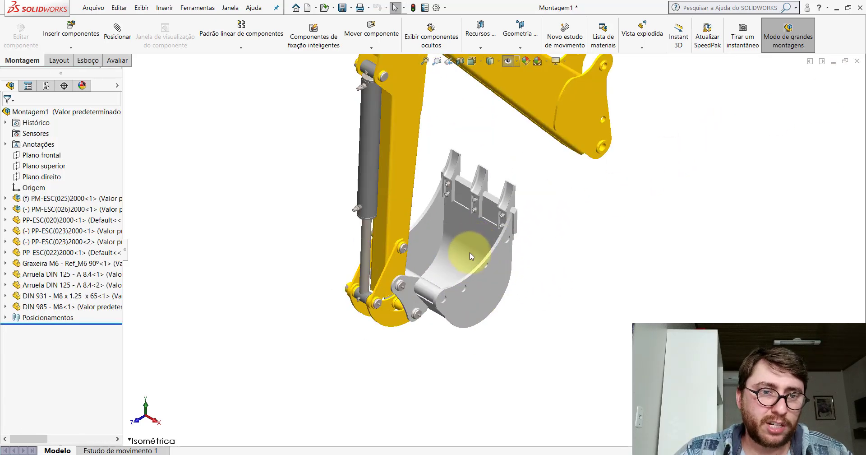
pyautogui.moveTo(470, 255)
pyautogui.mouseDown()
pyautogui.moveTo(477, 227)
pyautogui.moveTo(454, 252)
pyautogui.mouseUp()
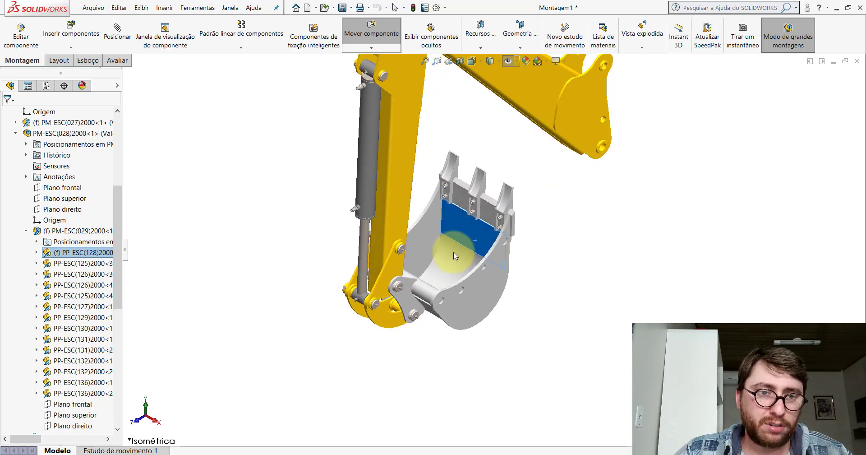
pyautogui.press('Escape')
pyautogui.scroll(5, 496, 190)
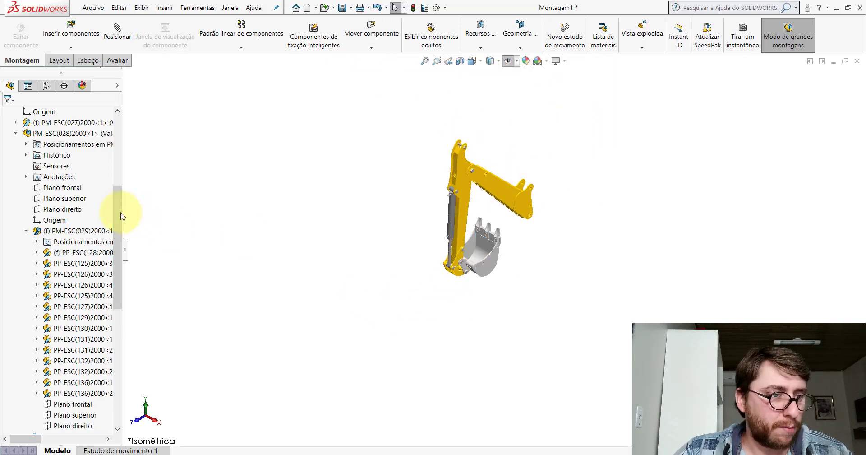
pyautogui.moveTo(120, 216); pyautogui.dragTo(128, 128)
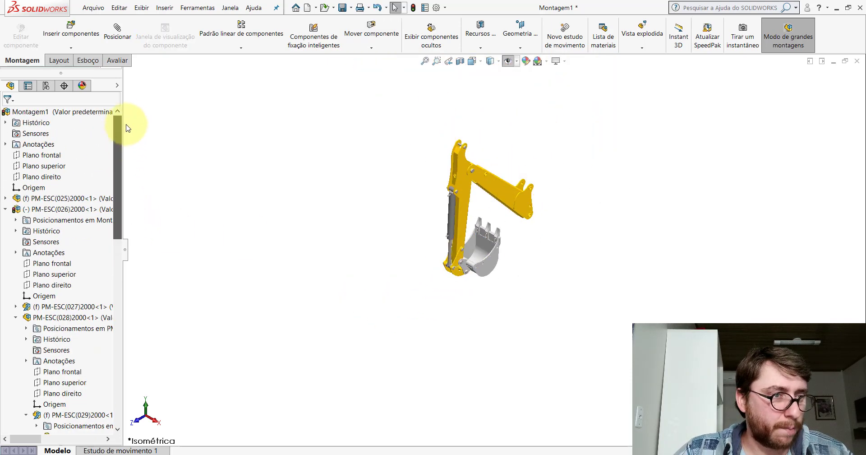
pyautogui.rightClick(59, 112)
pyautogui.click(122, 373)
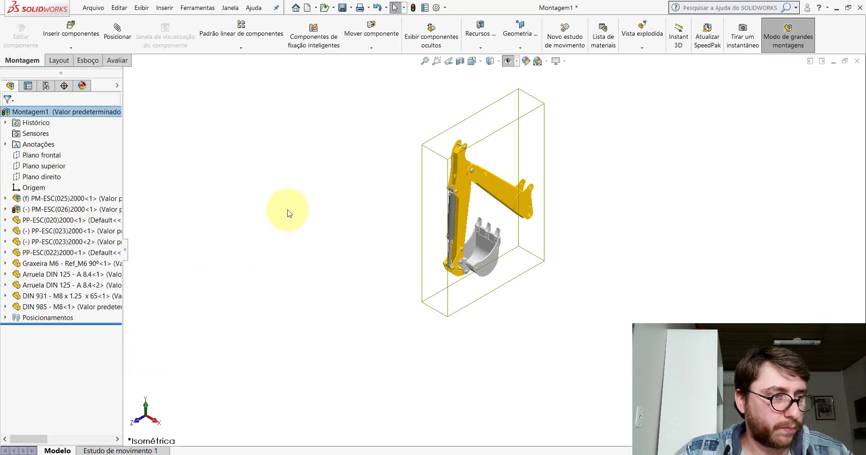
pyautogui.click(307, 175)
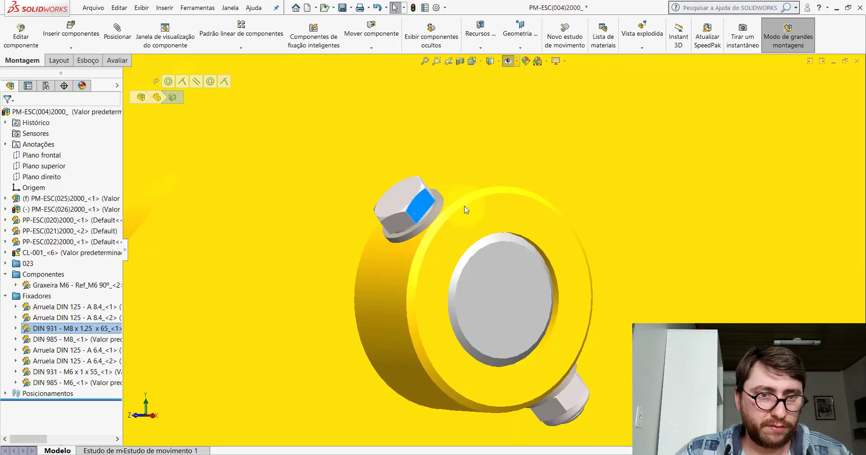
pyautogui.scroll(10, 437, 297)
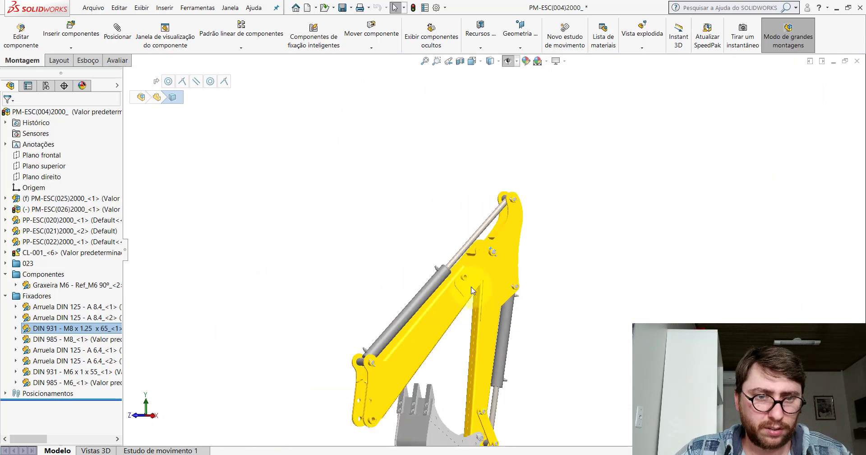
pyautogui.moveTo(518, 280)
pyautogui.mouseDown(button='middle')
pyautogui.moveTo(583, 269)
pyautogui.moveTo(663, 288)
pyautogui.moveTo(615, 263)
pyautogui.moveTo(591, 236)
pyautogui.moveTo(532, 306)
pyautogui.mouseUp(button='middle')
pyautogui.scroll(3, 532, 306)
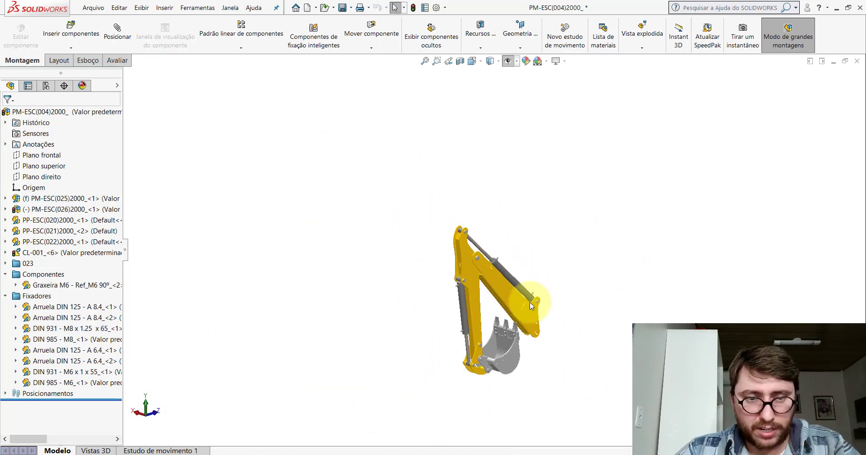
pyautogui.scroll(-5, 492, 261)
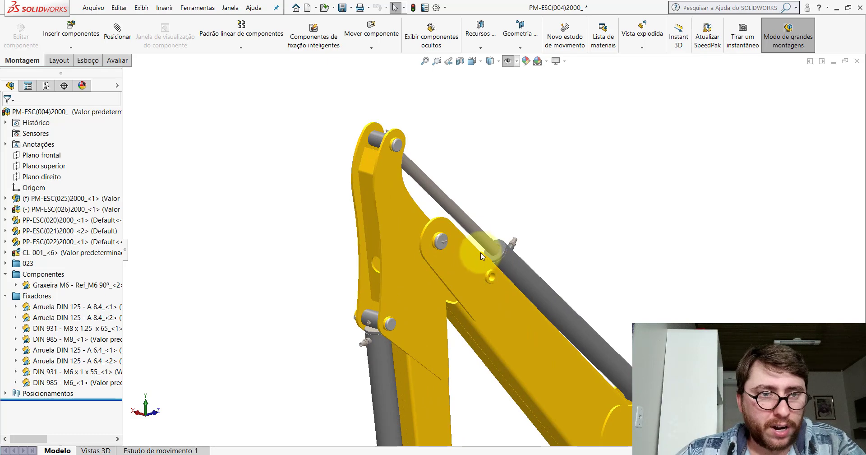
pyautogui.click(467, 220)
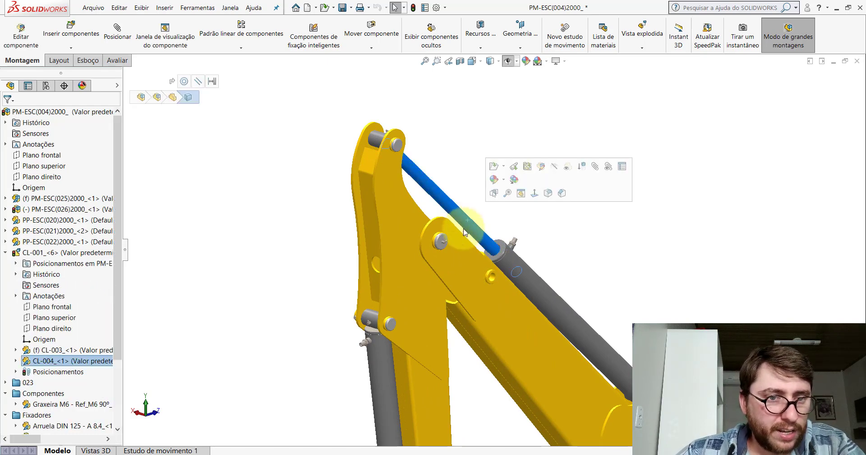
pyautogui.click(45, 254)
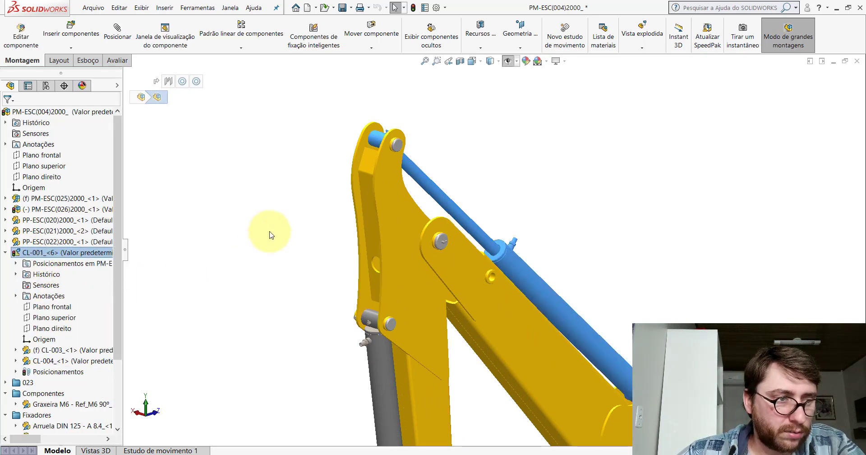
pyautogui.click(315, 305)
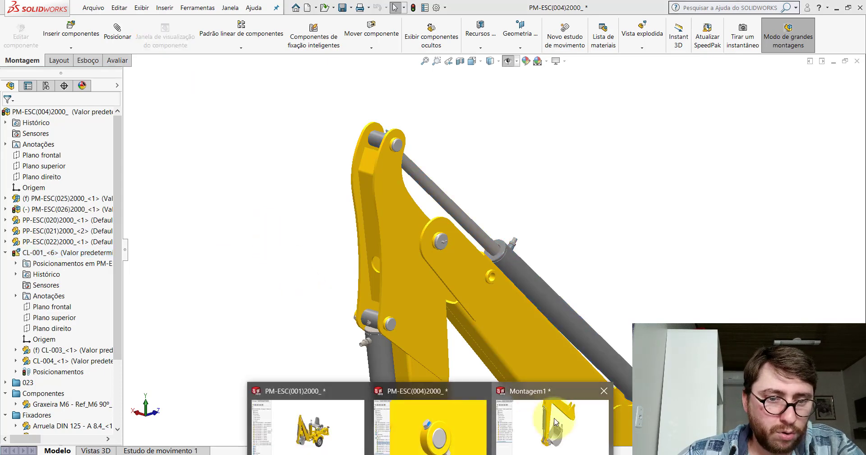
pyautogui.click(552, 420)
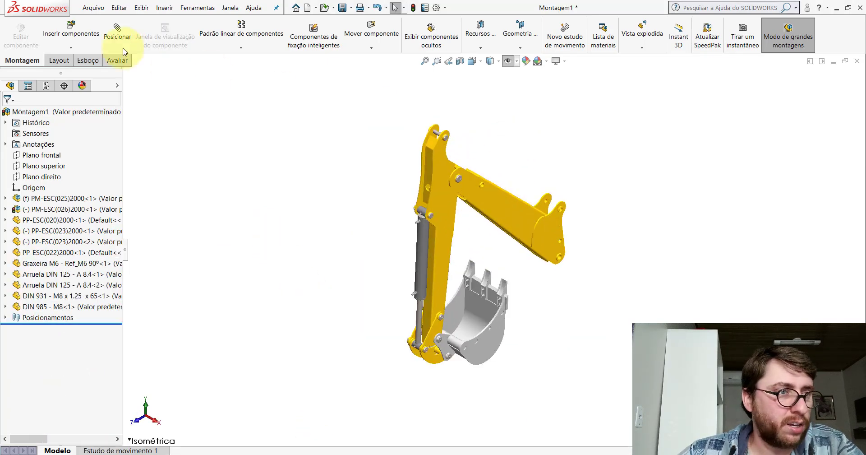
# Insert the CL-001 cylinder from Componentes\CL-001 and place it above the arm
pyautogui.click(71, 34)
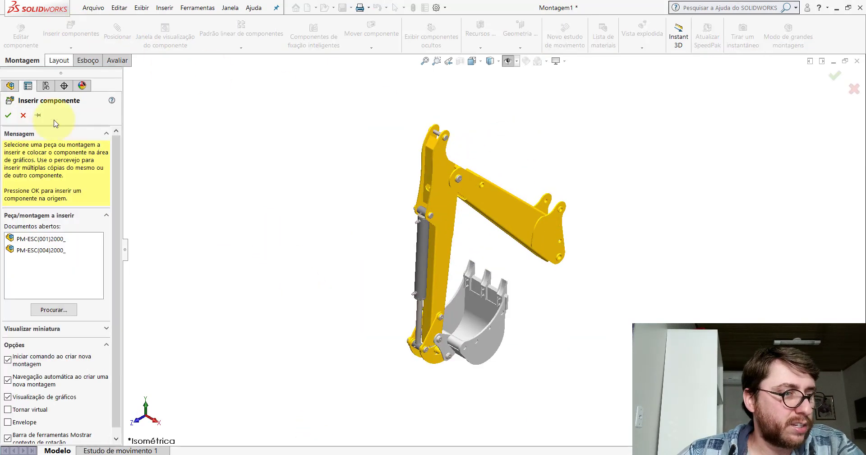
pyautogui.click(55, 310)
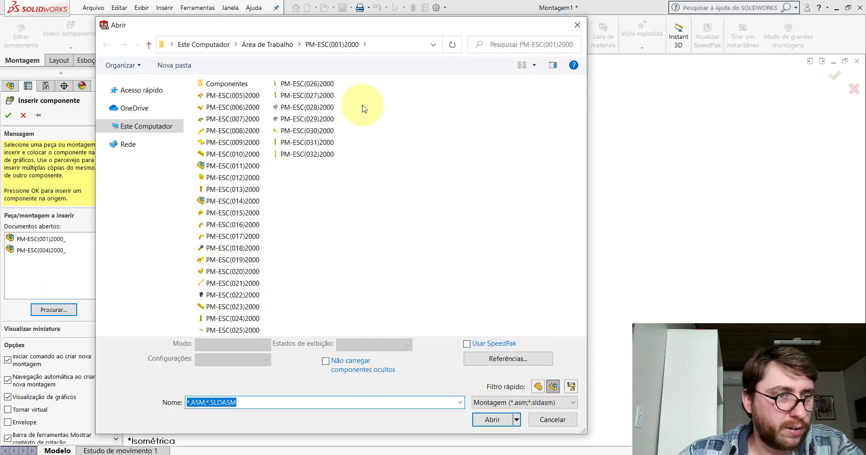
pyautogui.doubleClick(220, 89)
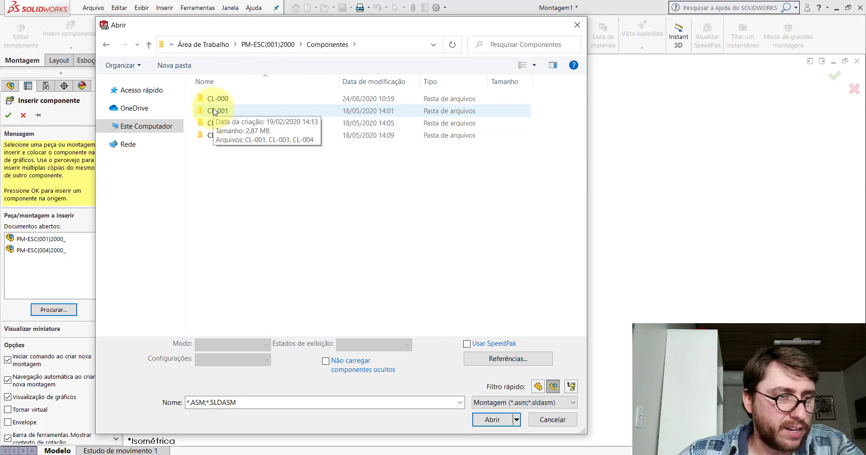
pyautogui.doubleClick(215, 111)
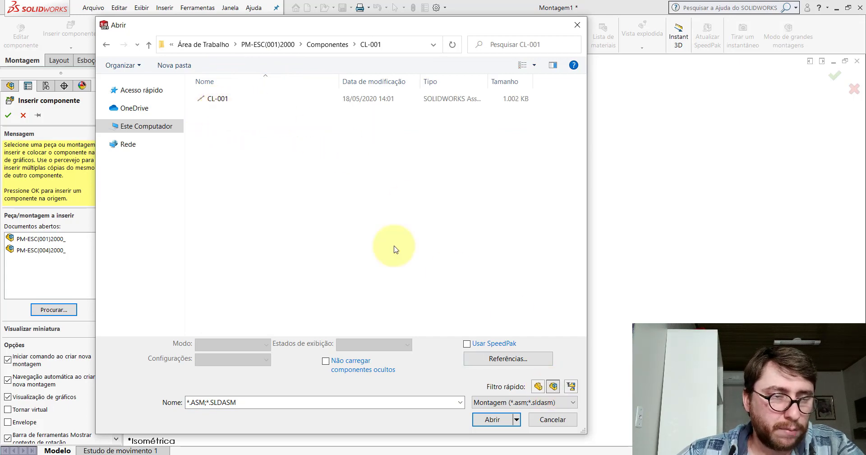
pyautogui.doubleClick(216, 99)
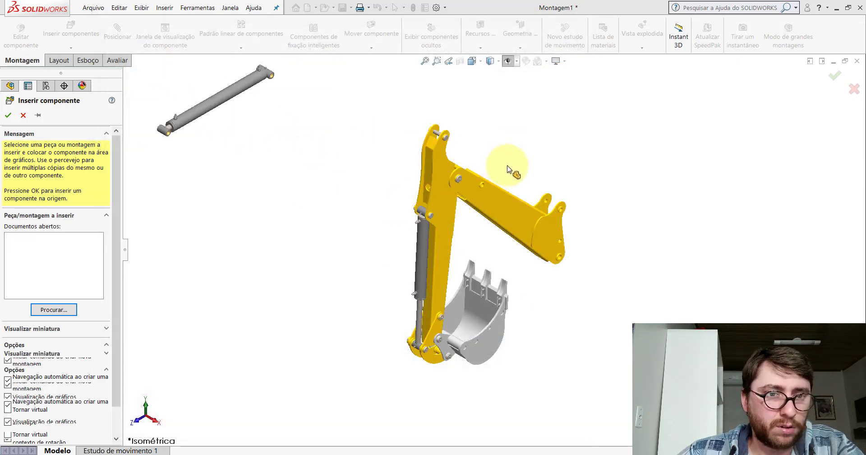
pyautogui.scroll(-5, 499, 201)
pyautogui.click(508, 195)
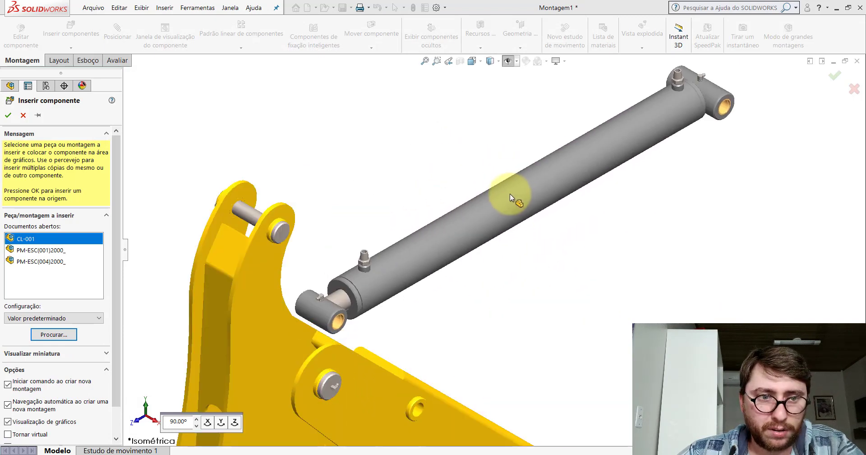
# Rotate the cylinder to slope downward and turn on plane display
pyautogui.scroll(3, 516, 193)
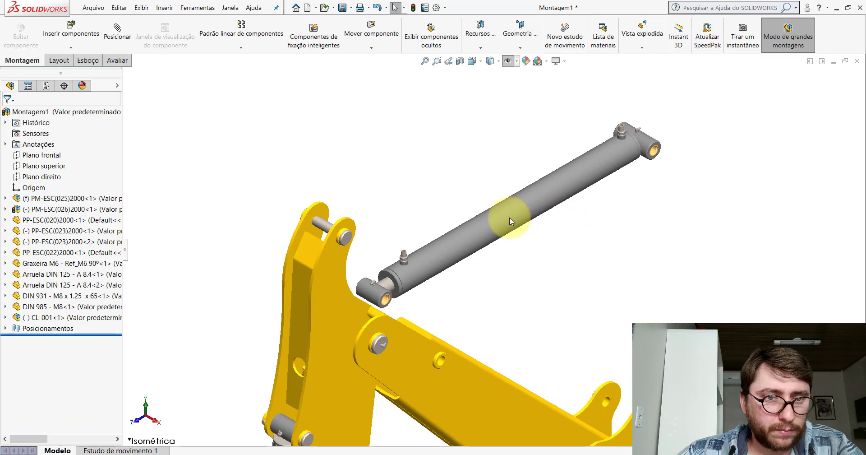
pyautogui.moveTo(510, 218)
pyautogui.mouseDown(button='right')
pyautogui.moveTo(526, 193)
pyautogui.moveTo(499, 107)
pyautogui.moveTo(454, 166)
pyautogui.moveTo(509, 129)
pyautogui.mouseUp(button='right')
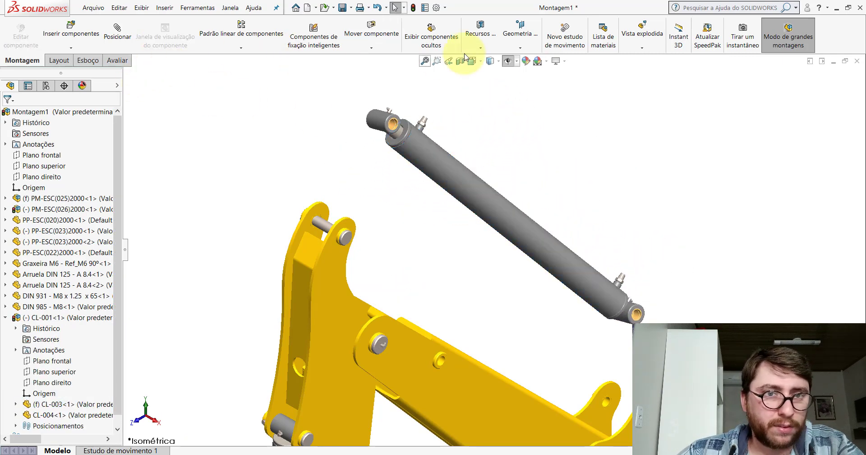
pyautogui.click(509, 62)
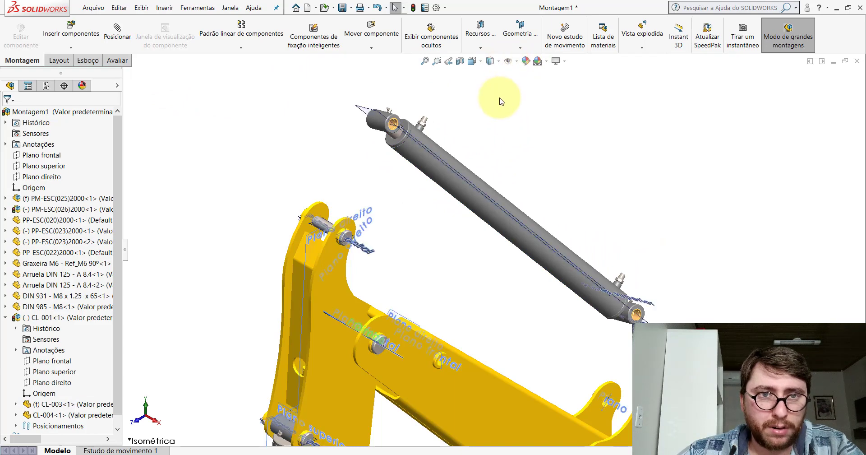
pyautogui.scroll(3, 492, 248)
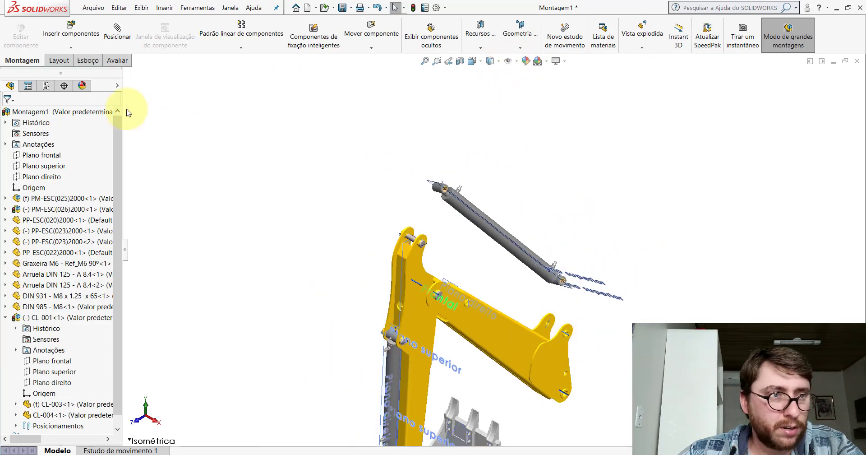
# Start a mate with planes hidden and pick the cylinder-end bushing's inner face
pyautogui.click(118, 41)
pyautogui.scroll(-5, 532, 239)
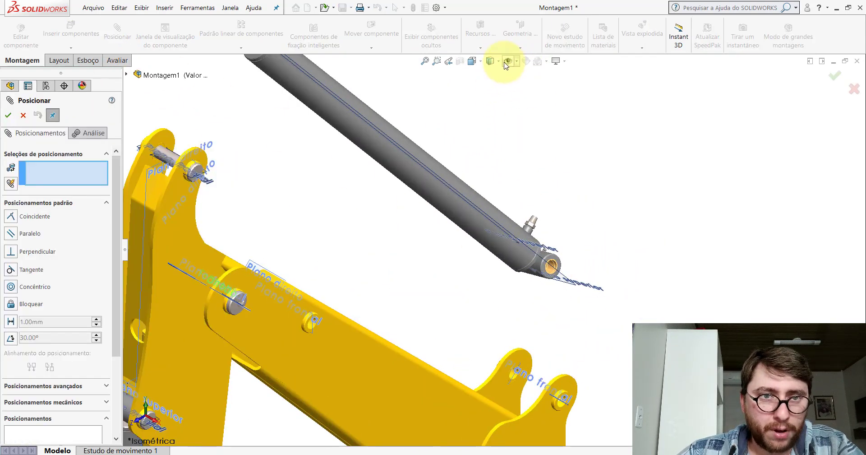
pyautogui.click(507, 63)
pyautogui.scroll(-3, 570, 247)
pyautogui.scroll(-3, 541, 273)
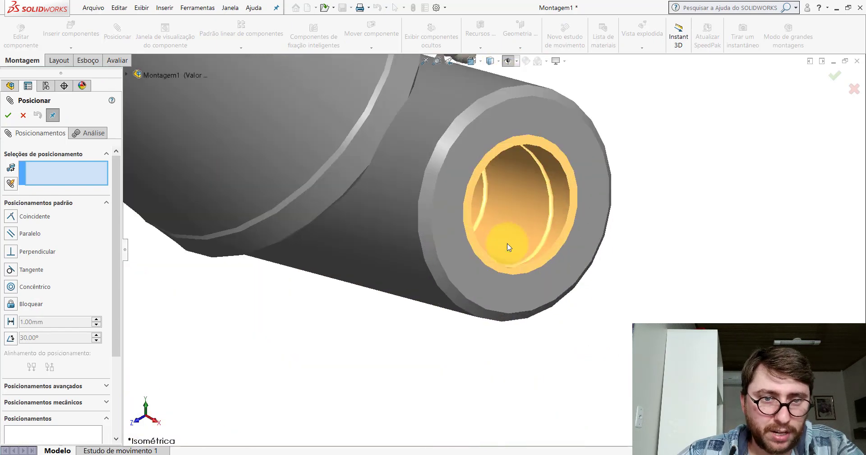
pyautogui.click(508, 198)
# Pick the boom-end lug hole face to make the concentric mate
pyautogui.scroll(3, 503, 241)
pyautogui.scroll(2, 494, 257)
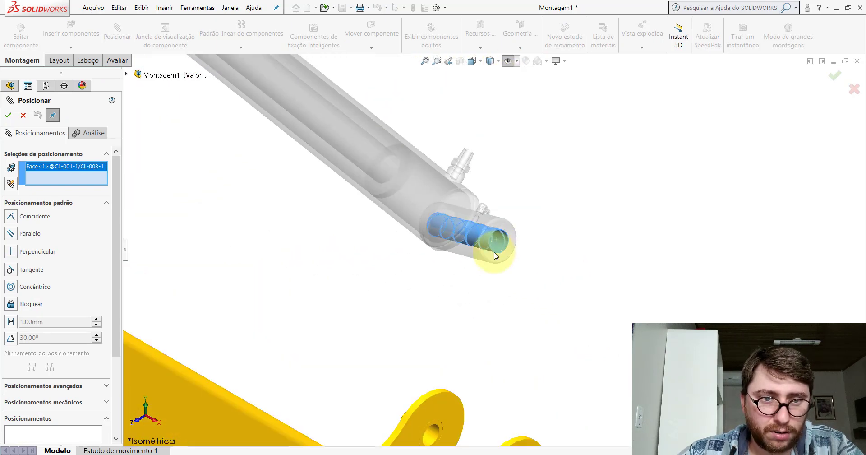
pyautogui.scroll(2, 491, 284)
pyautogui.scroll(-2, 491, 283)
pyautogui.scroll(-2, 496, 271)
pyautogui.scroll(-2, 502, 256)
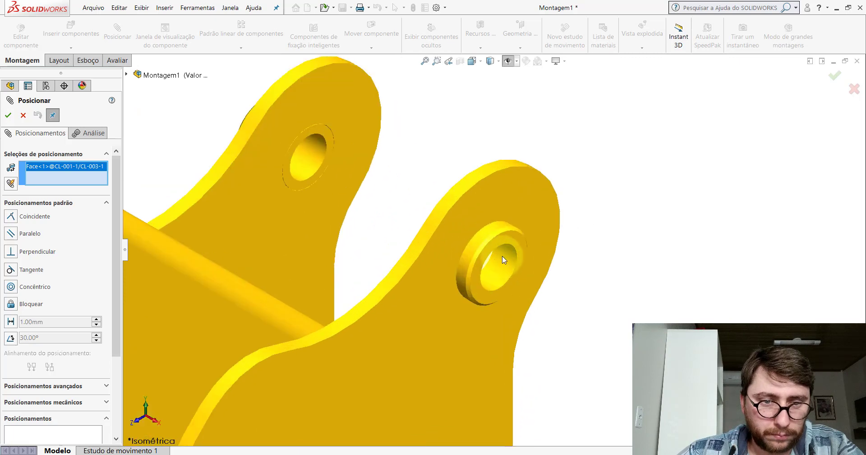
pyautogui.click(502, 256)
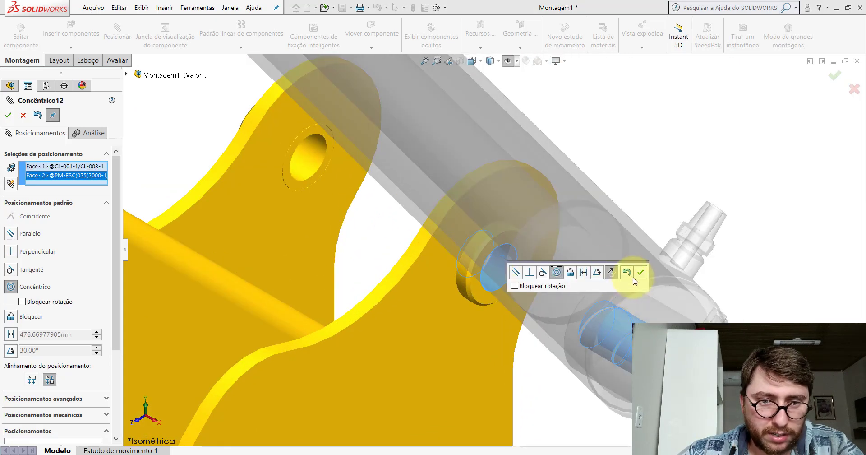
pyautogui.click(640, 276)
# Show the planes again, orbit to check alignment, and accept Concêntrico12
pyautogui.scroll(4, 614, 273)
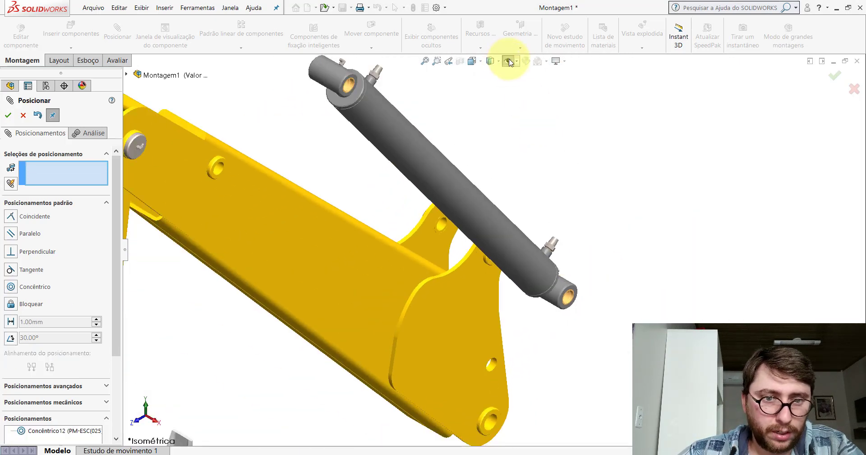
pyautogui.click(509, 62)
pyautogui.moveTo(538, 228); pyautogui.dragTo(402, 229, button='middle')
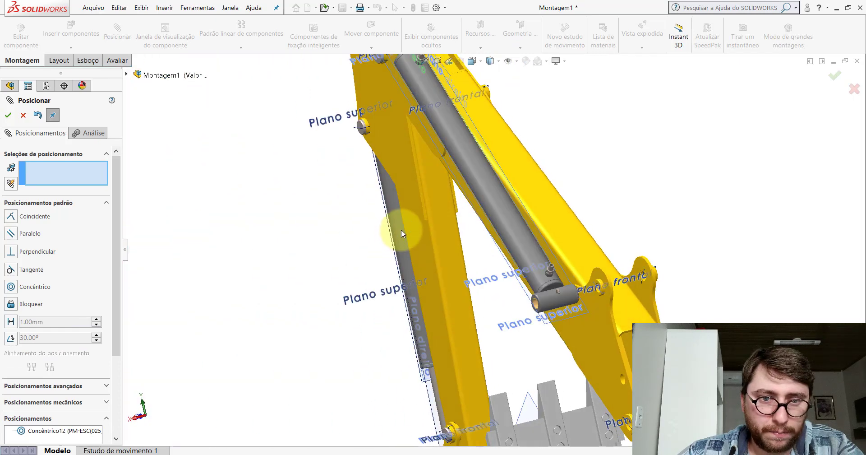
pyautogui.click(22, 117)
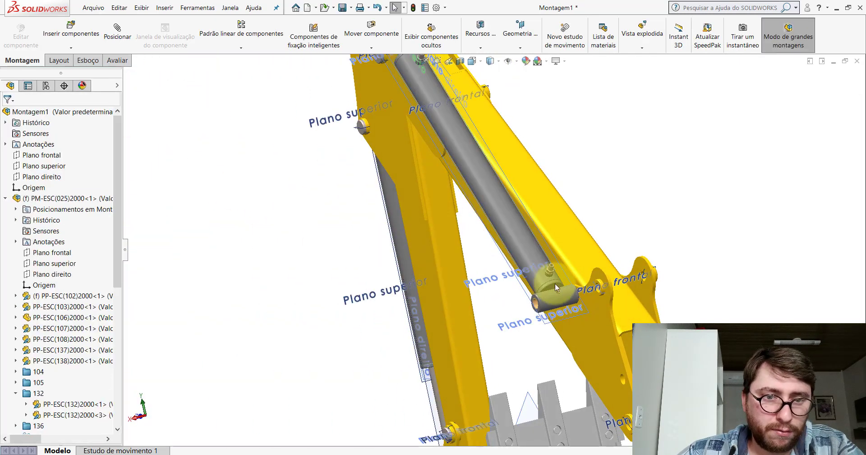
pyautogui.scroll(-2, 561, 292)
# Open the CL-003 part, show its Plano direito, and close back to the assembly
pyautogui.click(525, 293)
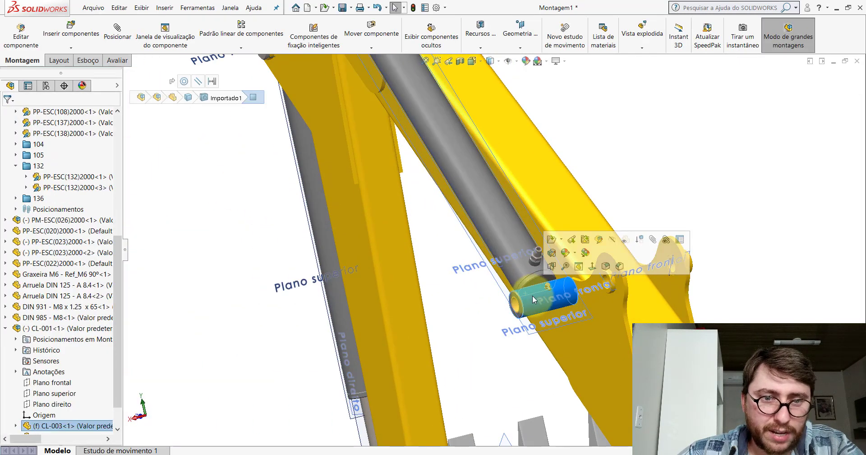
pyautogui.scroll(-3, 524, 289)
pyautogui.click(548, 226)
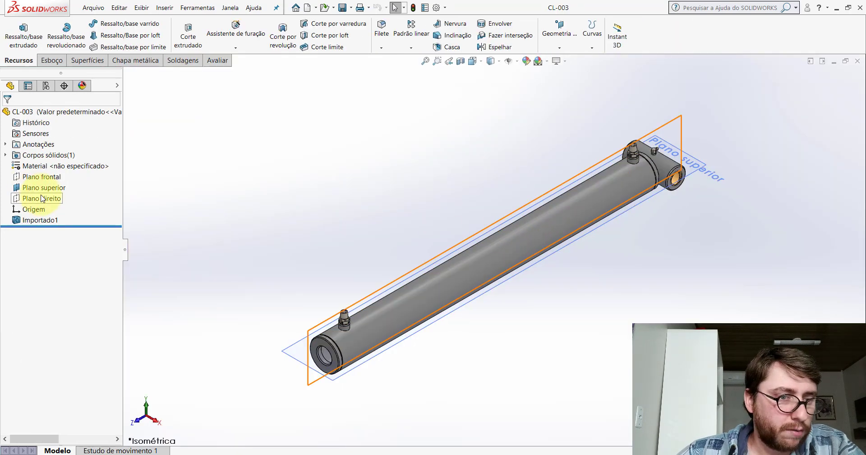
pyautogui.click(42, 199)
pyautogui.click(65, 183)
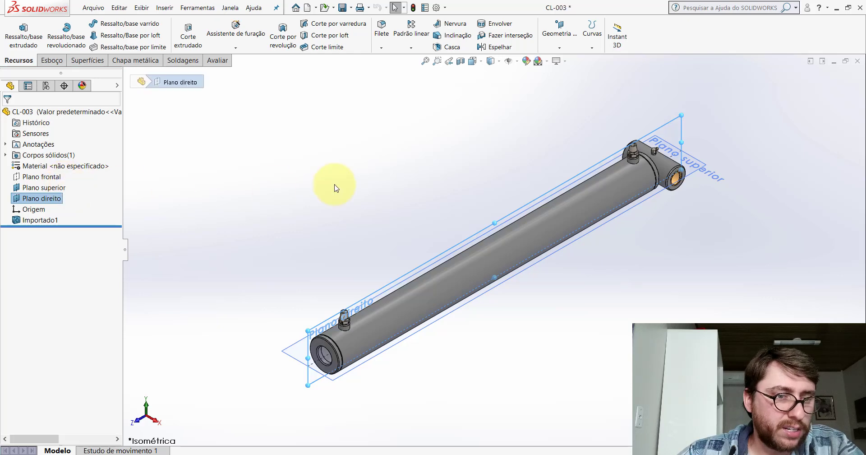
pyautogui.click(859, 65)
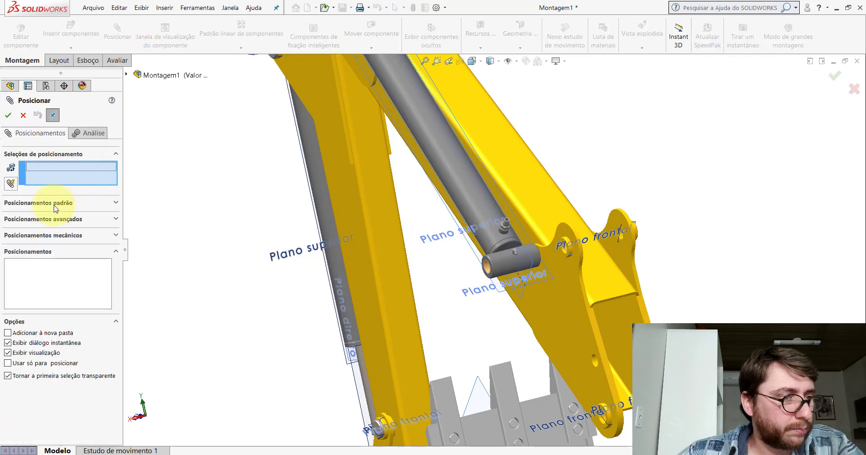
# Add a symmetric mate centring the pin between both bracket plates about the cylinder's Plano direito
pyautogui.click(48, 221)
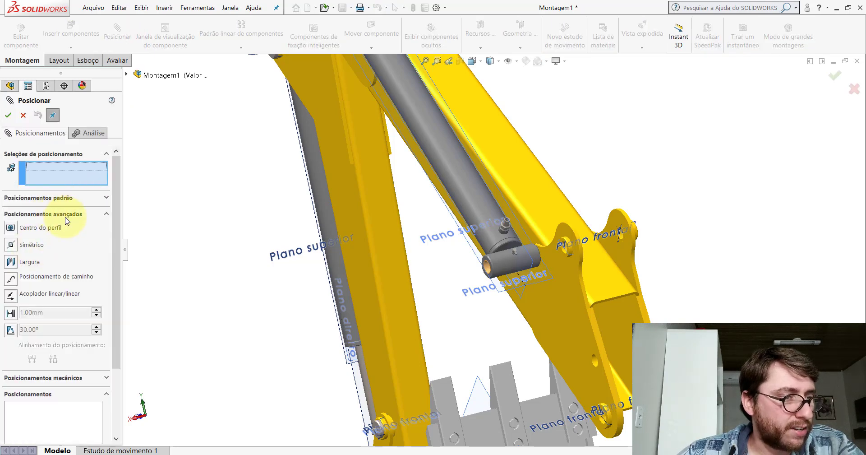
pyautogui.click(14, 245)
pyautogui.scroll(-3, 547, 270)
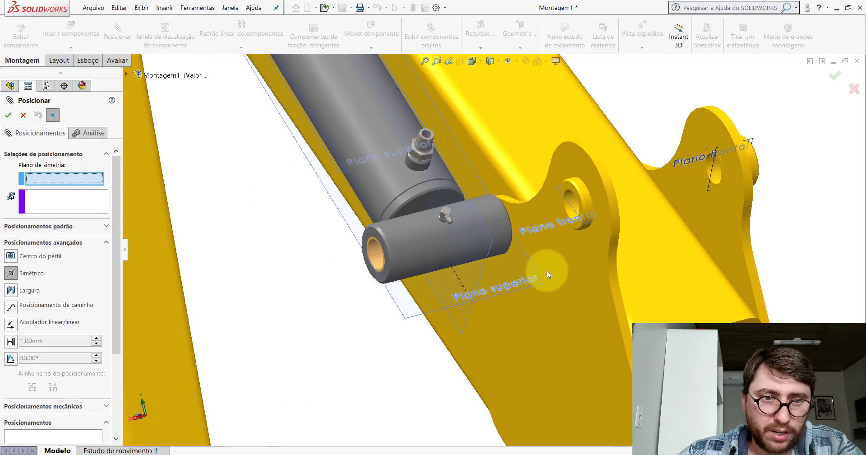
pyautogui.scroll(-3, 455, 214)
pyautogui.click(446, 198)
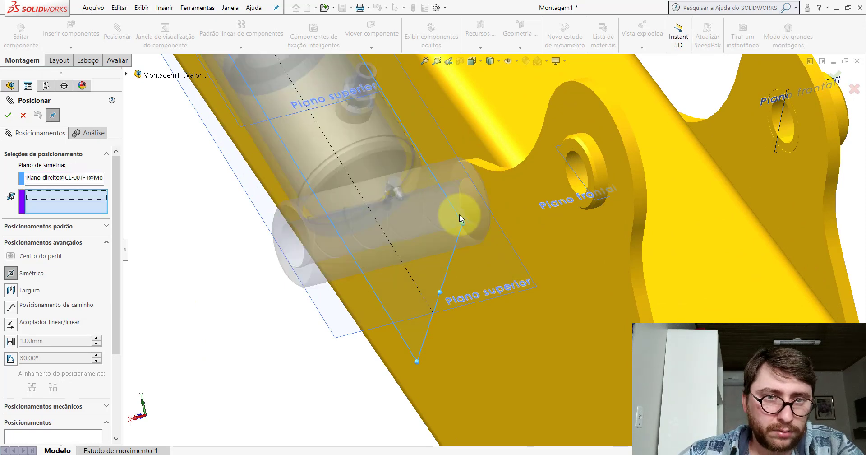
pyautogui.moveTo(459, 216); pyautogui.dragTo(493, 88, button='middle')
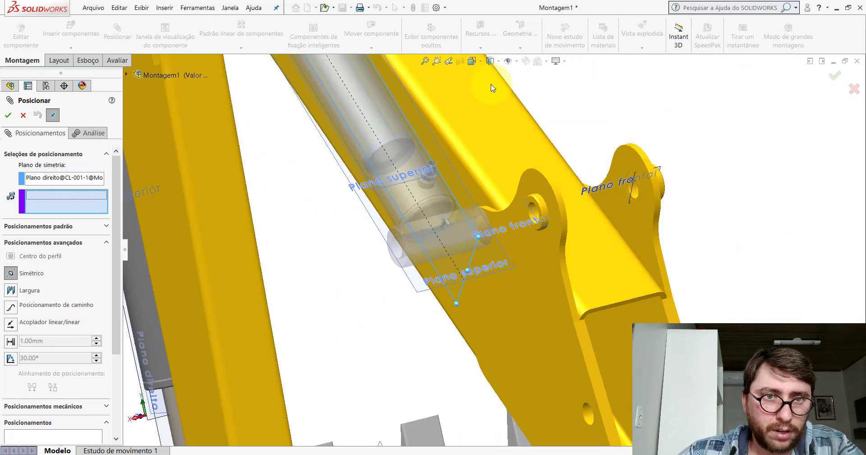
pyautogui.click(629, 212)
pyautogui.moveTo(623, 212); pyautogui.dragTo(575, 231, button='middle')
pyautogui.click(551, 224)
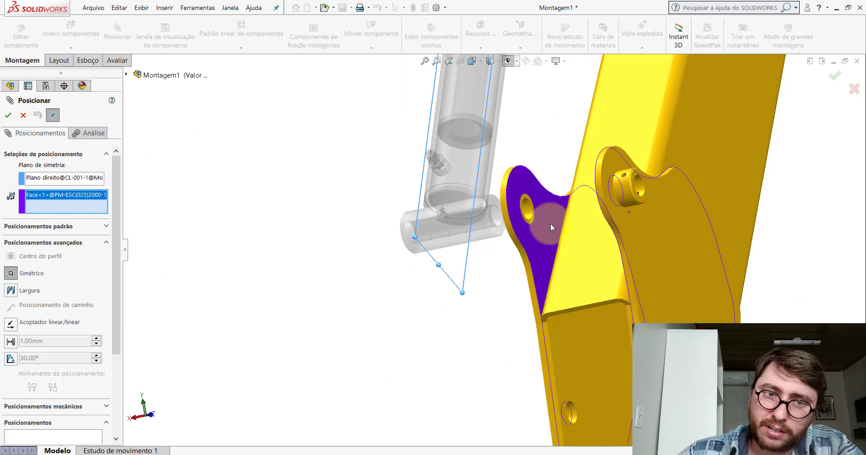
pyautogui.click(8, 115)
# Drag the pin to confirm the cylinder still swings, then end the component move
pyautogui.moveTo(488, 205)
pyautogui.mouseDown(button='middle')
pyautogui.moveTo(572, 221)
pyautogui.moveTo(427, 237)
pyautogui.moveTo(455, 185)
pyautogui.moveTo(445, 193)
pyautogui.moveTo(447, 221)
pyautogui.mouseUp(button='middle')
pyautogui.click(427, 238)
pyautogui.moveTo(423, 245)
pyautogui.mouseDown()
pyautogui.moveTo(403, 248)
pyautogui.moveTo(413, 229)
pyautogui.moveTo(420, 251)
pyautogui.moveTo(419, 244)
pyautogui.mouseUp()
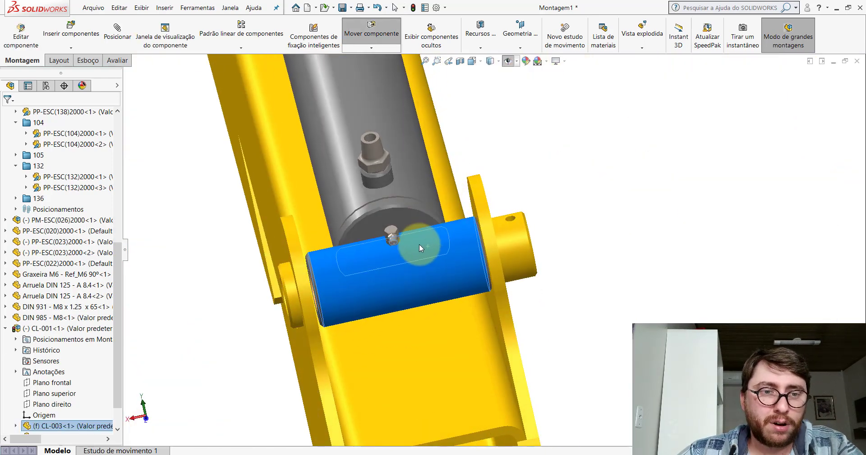
pyautogui.press('Escape')
pyautogui.scroll(3, 609, 281)
# Delete the Simétrico3 mate from CL-001's mate list and close the list
pyautogui.scroll(-2, 434, 240)
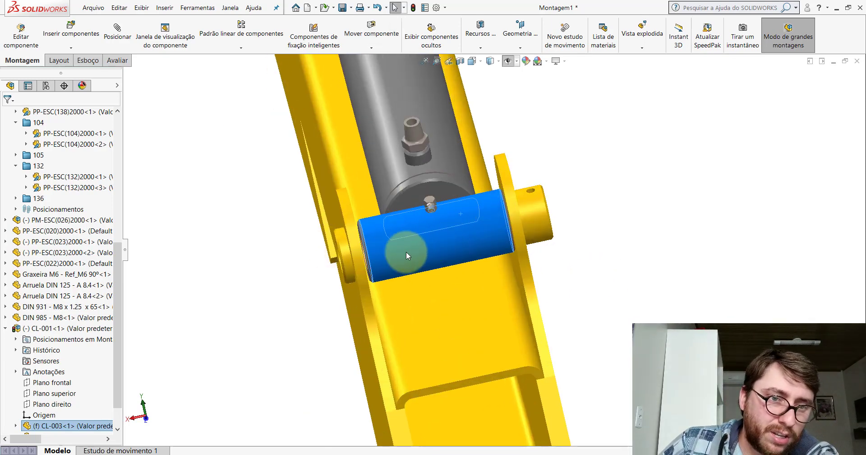
pyautogui.click(583, 257)
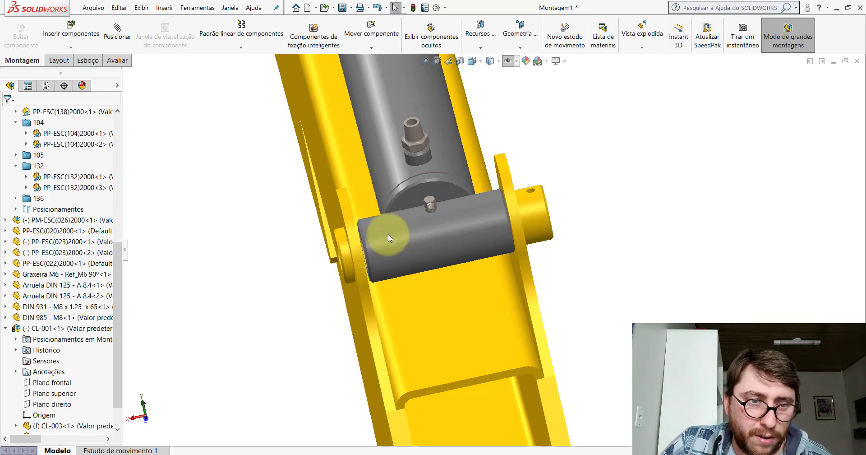
pyautogui.scroll(-1, 386, 236)
pyautogui.scroll(-2, 391, 243)
pyautogui.scroll(-1, 379, 239)
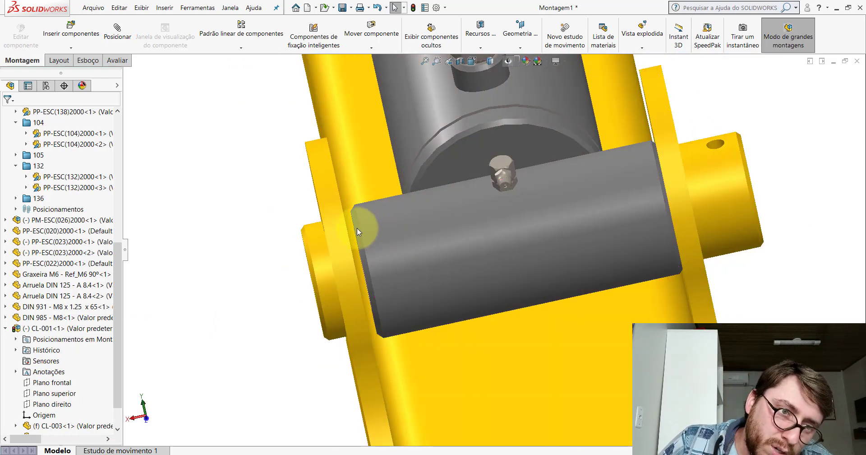
pyautogui.scroll(2, 657, 157)
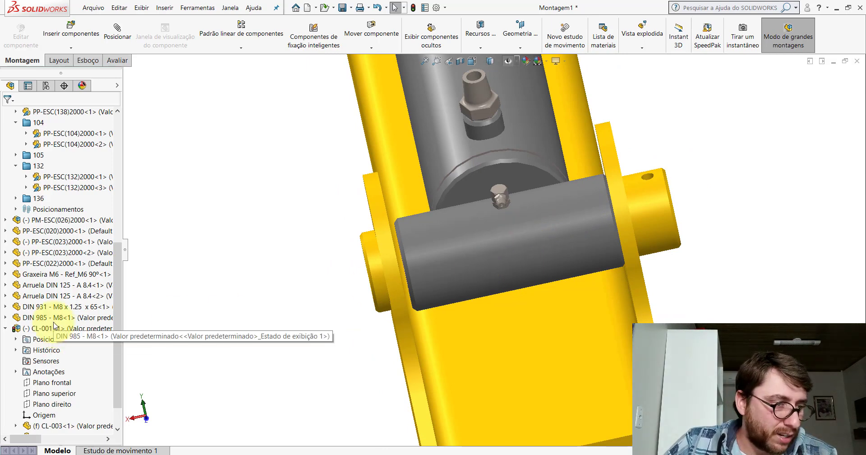
pyautogui.rightClick(44, 330)
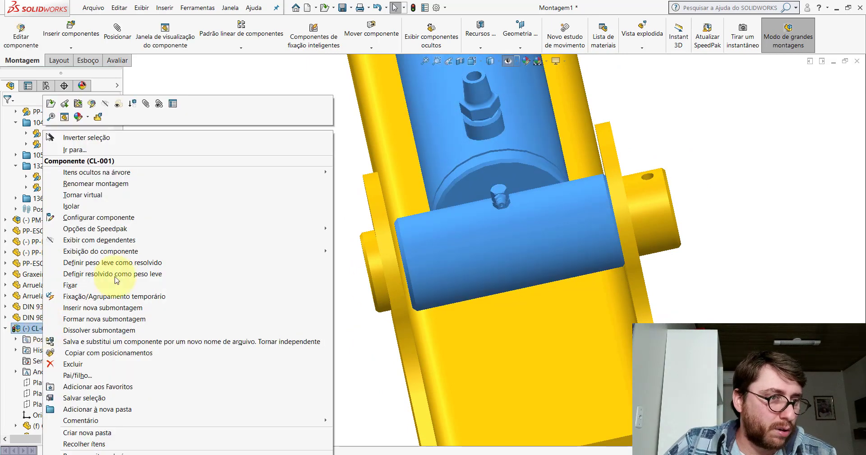
pyautogui.click(159, 104)
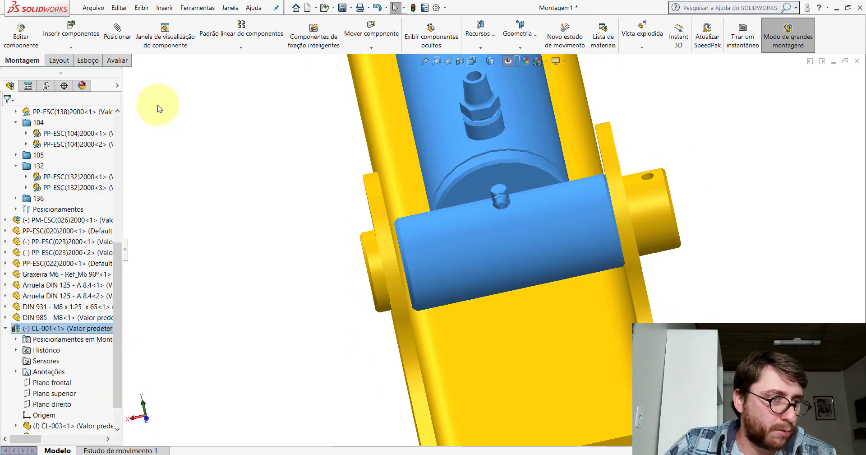
pyautogui.rightClick(104, 95)
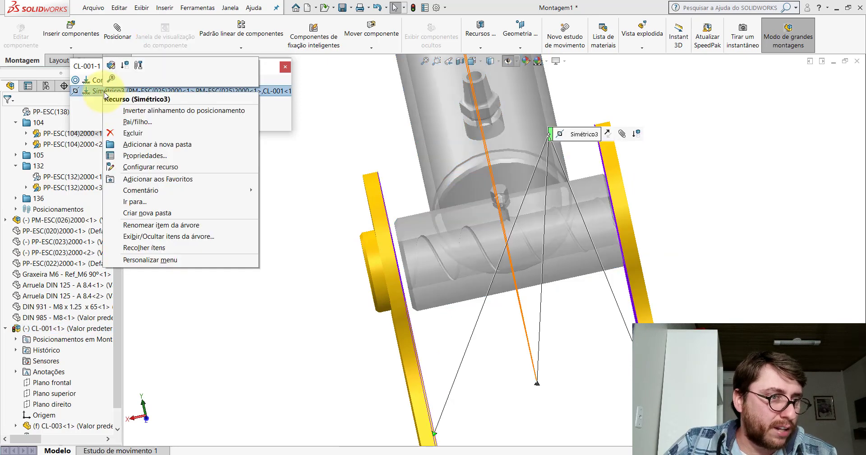
pyautogui.click(140, 129)
pyautogui.click(290, 72)
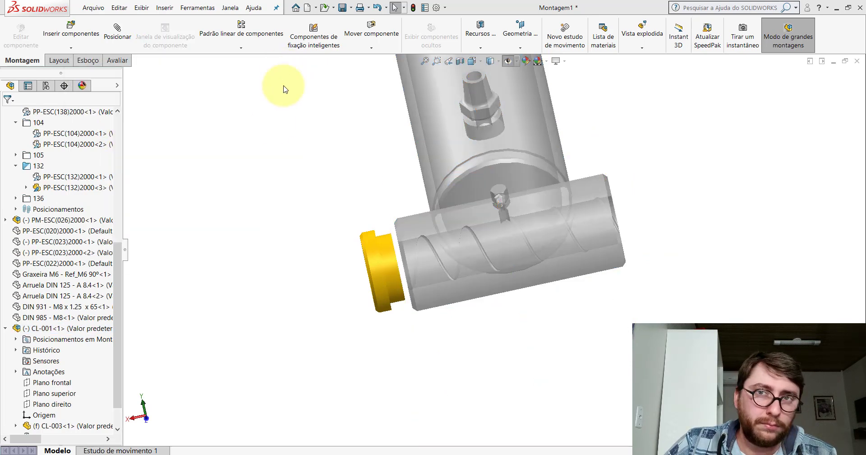
pyautogui.click(458, 243)
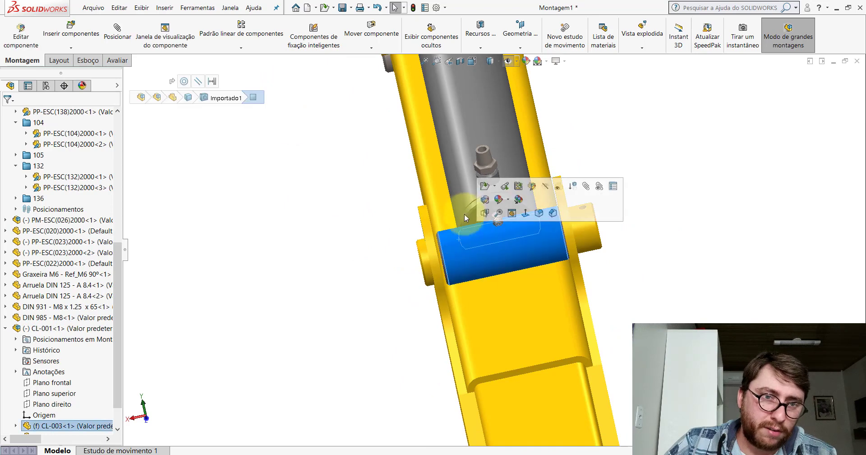
# Open the CL-003 part in its own window and hide its Plano direito
pyautogui.click(495, 185)
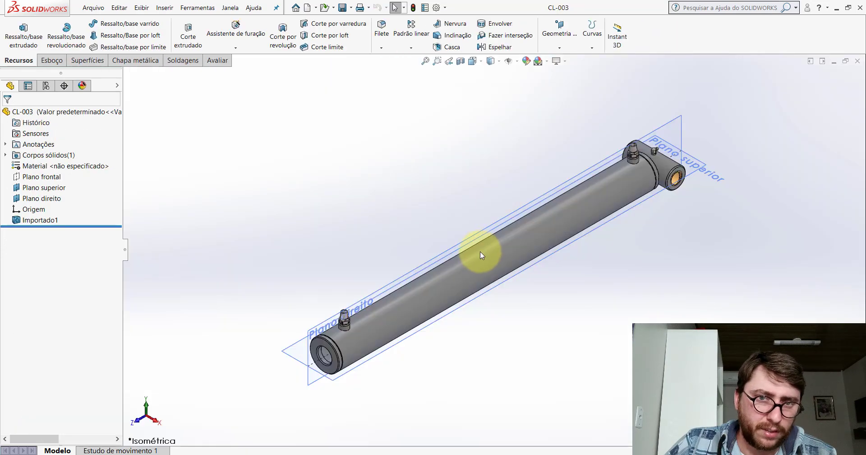
pyautogui.scroll(2, 481, 251)
pyautogui.scroll(-5, 452, 256)
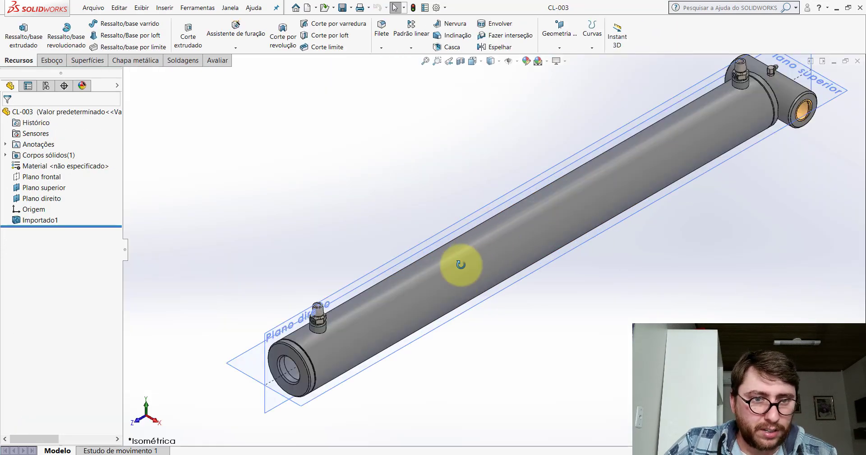
pyautogui.moveTo(460, 265); pyautogui.dragTo(518, 218, button='middle')
pyautogui.scroll(-2, 551, 141)
pyautogui.scroll(-2, 540, 158)
pyautogui.scroll(-2, 510, 156)
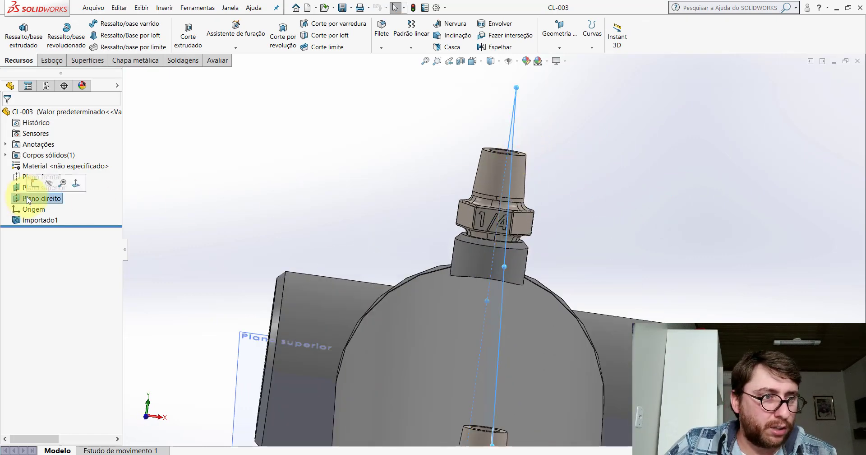
pyautogui.click(50, 182)
# Give CL-003 a plain white (Branco simples) background and shaded display without edges
pyautogui.scroll(2, 506, 209)
pyautogui.scroll(2, 501, 226)
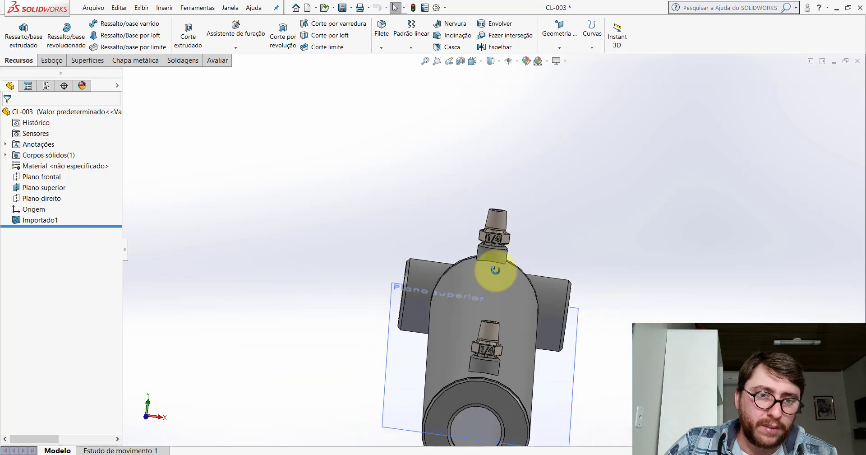
pyautogui.moveTo(490, 271); pyautogui.dragTo(563, 103, button='middle')
pyautogui.click(547, 66)
pyautogui.click(560, 75)
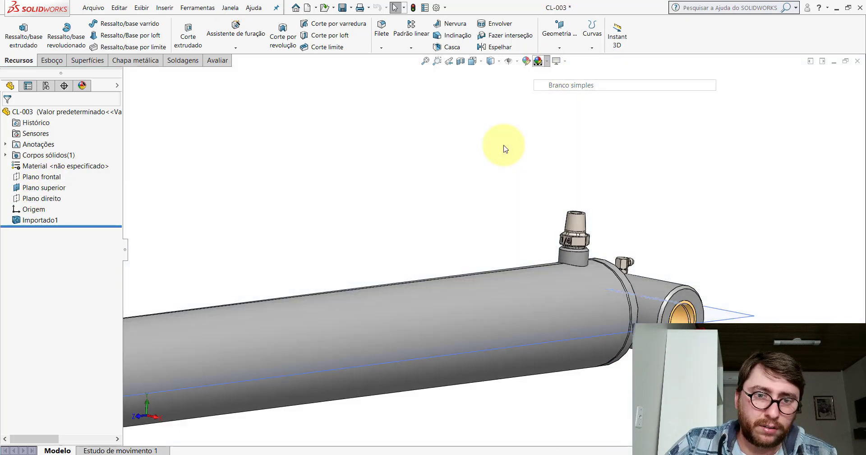
pyautogui.click(492, 73)
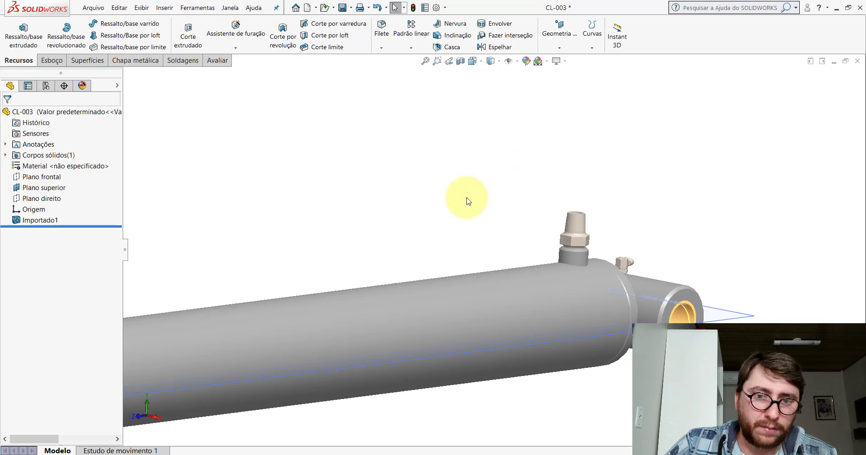
# Start a new reference plane from the Reference Geometry options
pyautogui.scroll(3, 474, 208)
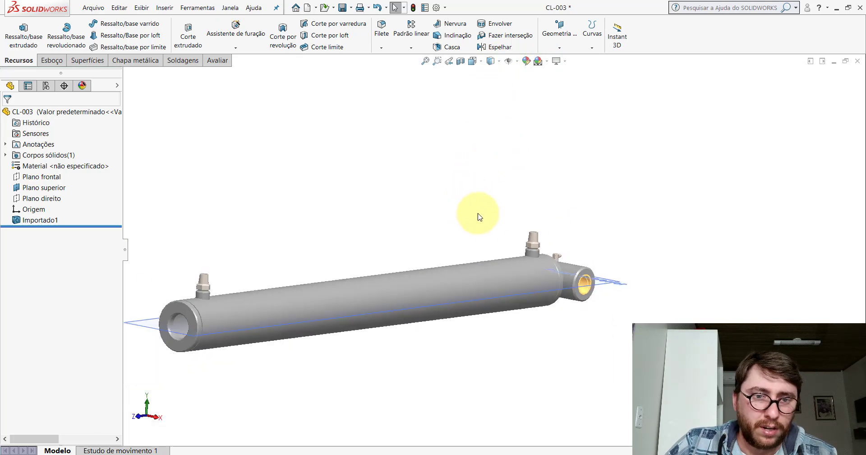
pyautogui.click(553, 50)
pyautogui.click(559, 59)
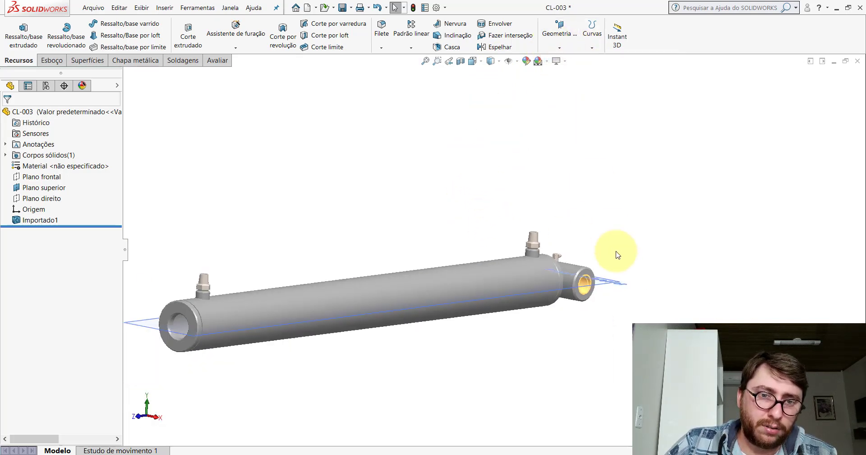
pyautogui.scroll(5, 585, 279)
# Create Plano1 midway between the lower eye's two opposite end faces
pyautogui.click(476, 208)
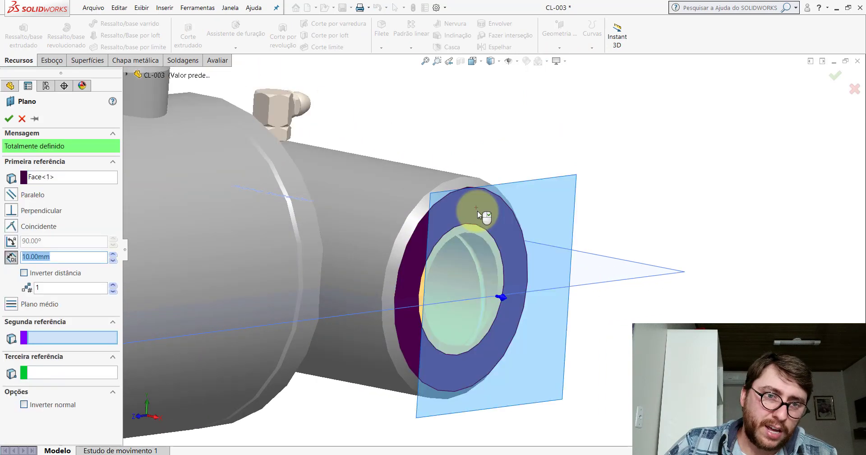
pyautogui.scroll(-2, 477, 211)
pyautogui.moveTo(463, 239)
pyautogui.mouseDown(button='middle')
pyautogui.moveTo(338, 232)
pyautogui.moveTo(319, 299)
pyautogui.mouseUp(button='middle')
pyautogui.scroll(2, 590, 252)
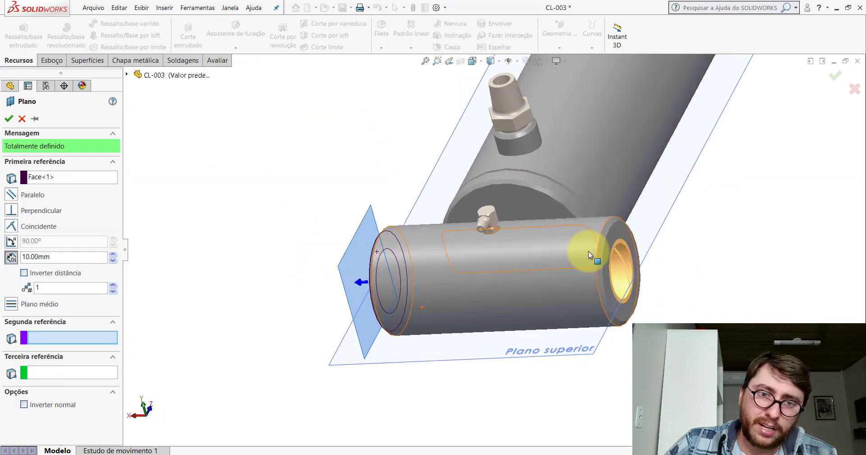
pyautogui.scroll(4, 624, 201)
pyautogui.click(622, 196)
pyautogui.scroll(-2, 621, 202)
pyautogui.scroll(-3, 622, 202)
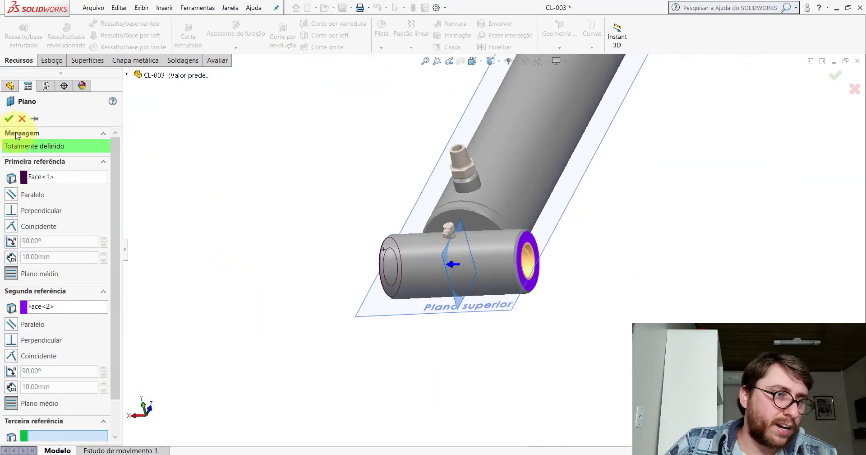
pyautogui.click(8, 119)
pyautogui.scroll(-3, 478, 207)
pyautogui.scroll(-2, 533, 179)
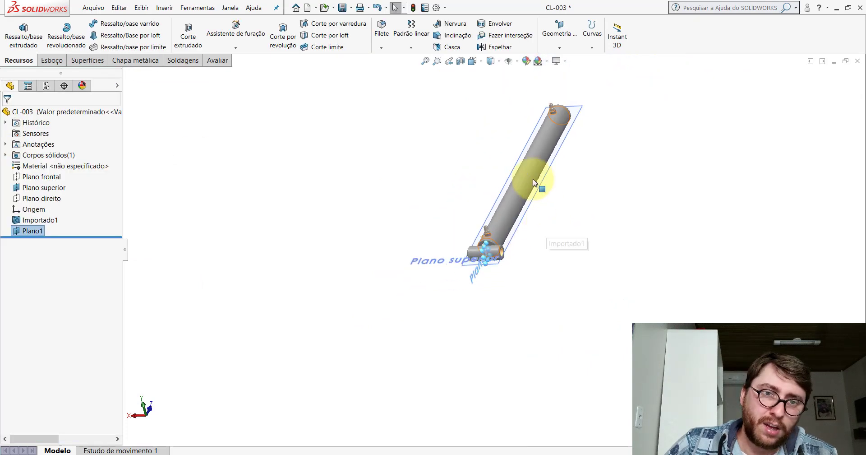
pyautogui.scroll(-1, 531, 176)
pyautogui.scroll(3, 532, 284)
# Stretch Plano1's display along the cylinder's length and switch to isometric view
pyautogui.moveTo(357, 401); pyautogui.dragTo(562, 71)
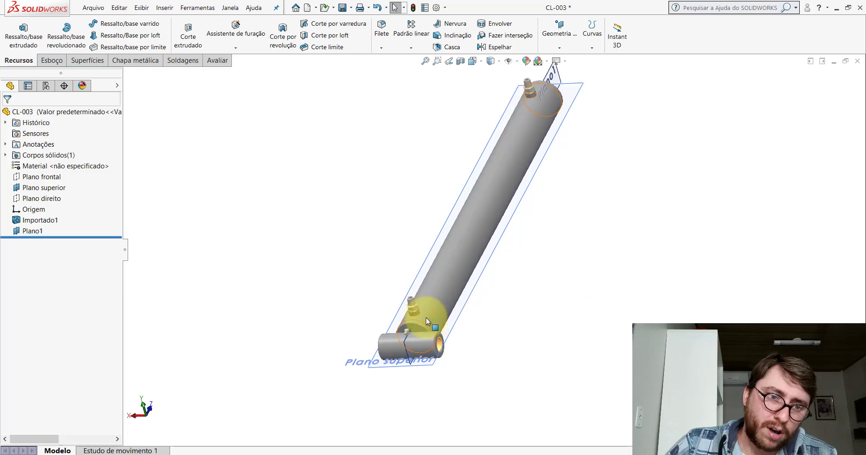
pyautogui.scroll(-5, 426, 317)
pyautogui.click(411, 319)
pyautogui.scroll(4, 497, 225)
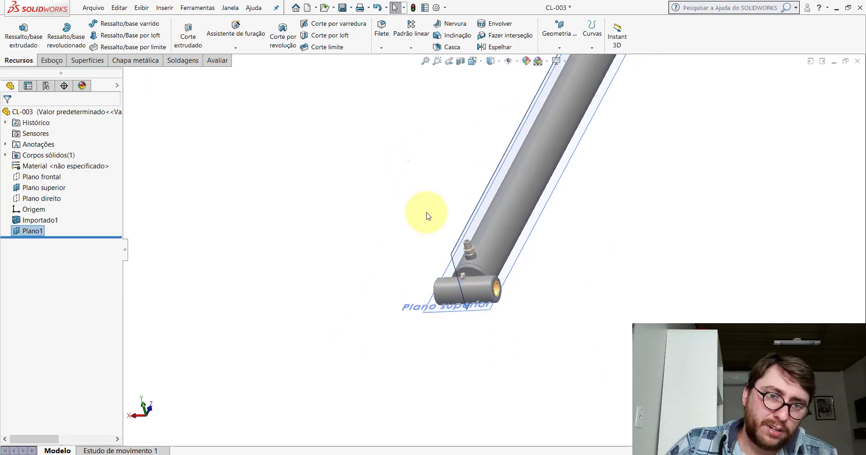
pyautogui.scroll(-3, 492, 256)
pyautogui.moveTo(497, 233); pyautogui.dragTo(507, 184, button='middle')
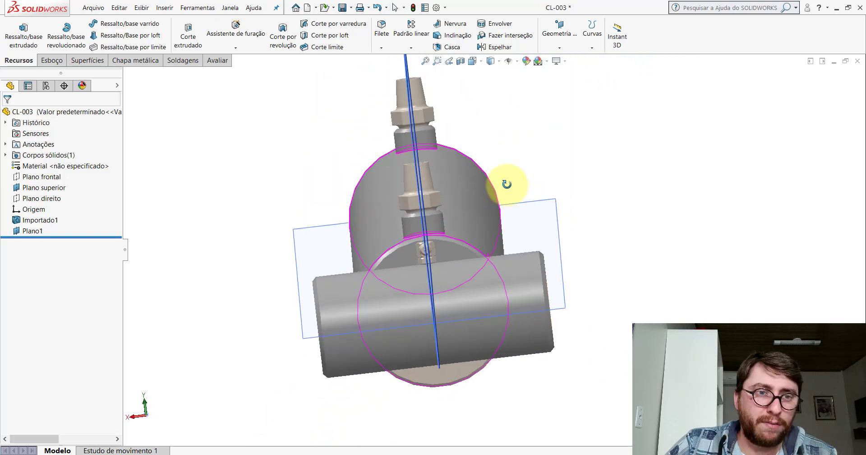
pyautogui.click(478, 64)
pyautogui.click(523, 75)
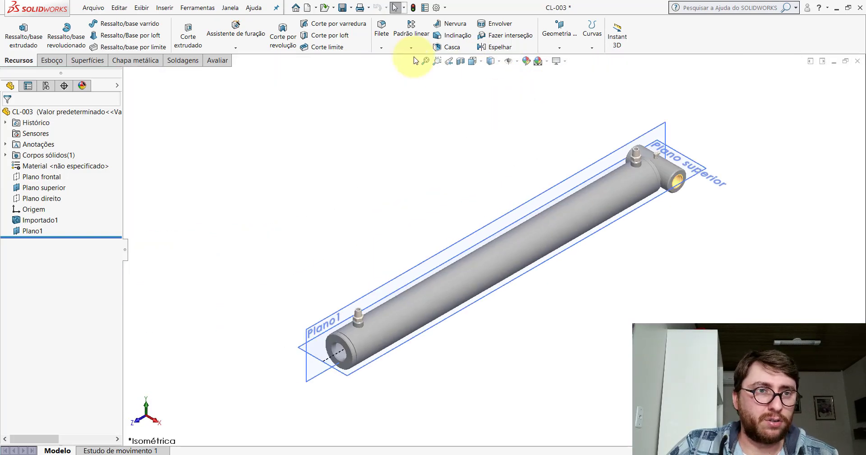
# Return to the assembly, show reference planes, and drag the grey pin clear of the bracket
pyautogui.click(858, 61)
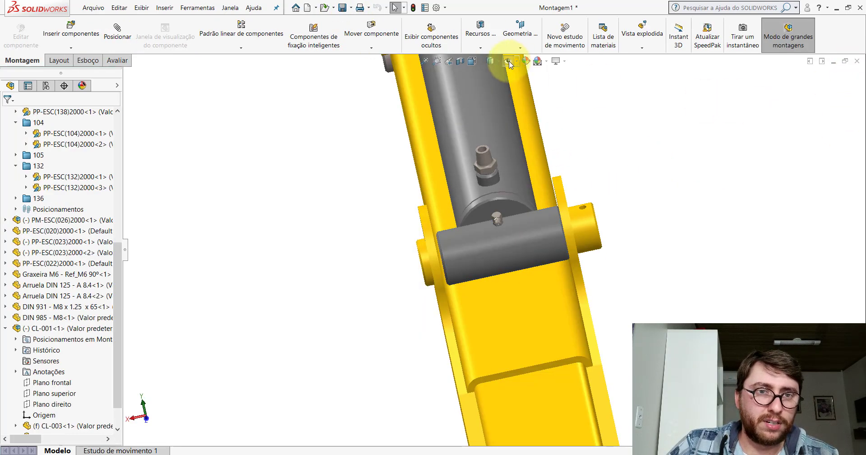
pyautogui.click(510, 64)
pyautogui.moveTo(519, 170)
pyautogui.mouseDown(button='middle')
pyautogui.moveTo(623, 280)
pyautogui.moveTo(381, 253)
pyautogui.mouseUp(button='middle')
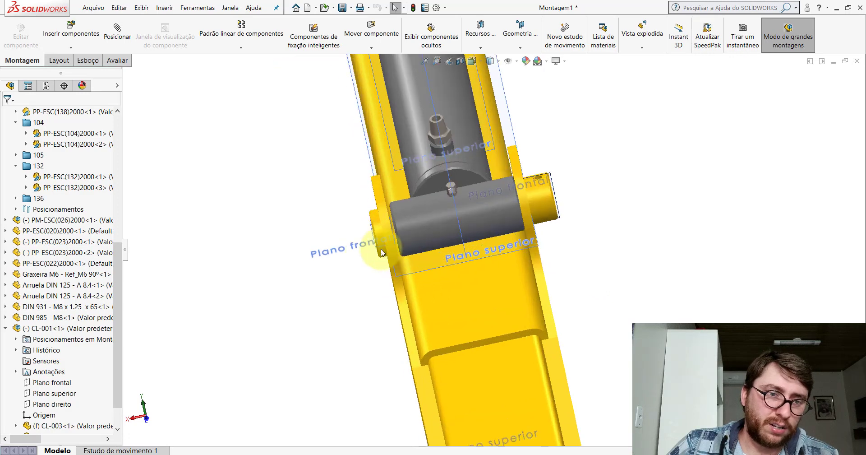
pyautogui.moveTo(451, 229)
pyautogui.mouseDown()
pyautogui.moveTo(215, 283)
pyautogui.moveTo(241, 367)
pyautogui.mouseUp()
# Add a symmetric mate about the cylinder's Plano1 between both yellow lugs' inner faces
pyautogui.click(118, 43)
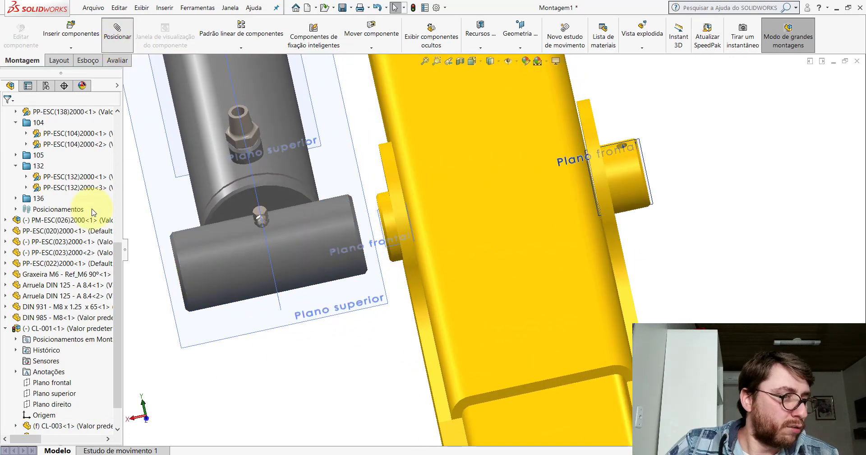
pyautogui.click(64, 204)
pyautogui.click(60, 215)
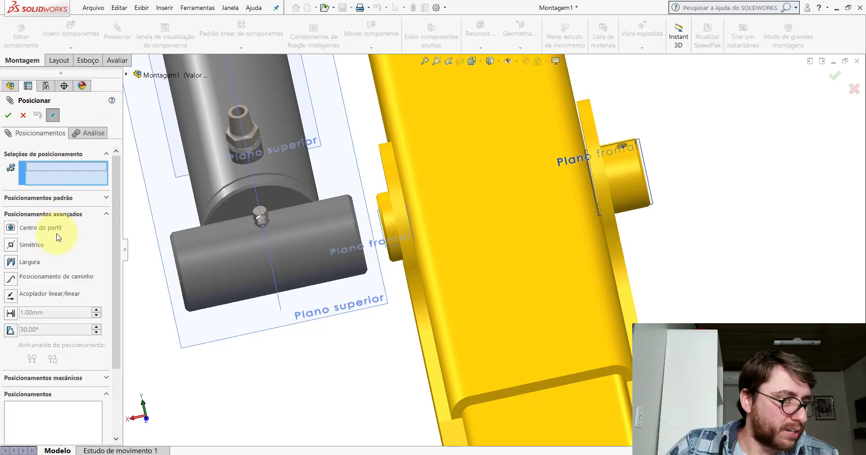
pyautogui.click(11, 245)
pyautogui.moveTo(261, 248); pyautogui.dragTo(284, 246, button='middle')
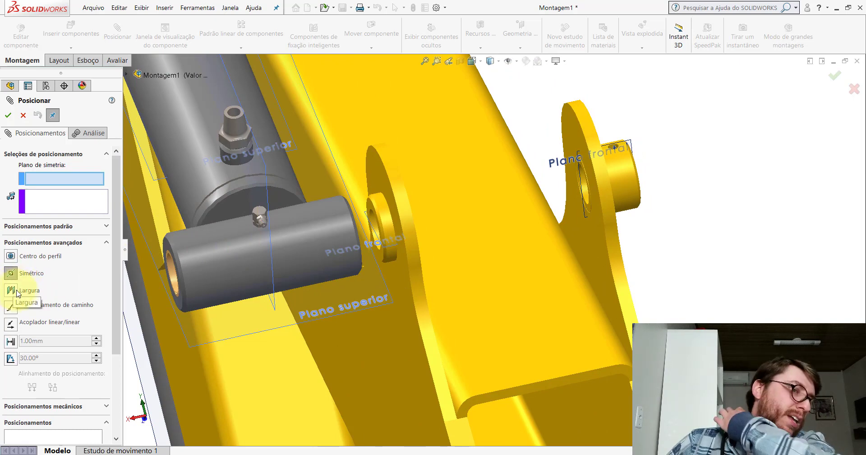
pyautogui.moveTo(300, 245)
pyautogui.mouseDown(button='middle')
pyautogui.moveTo(280, 252)
pyautogui.moveTo(358, 206)
pyautogui.mouseUp(button='middle')
pyautogui.moveTo(440, 261); pyautogui.dragTo(668, 224, button='middle')
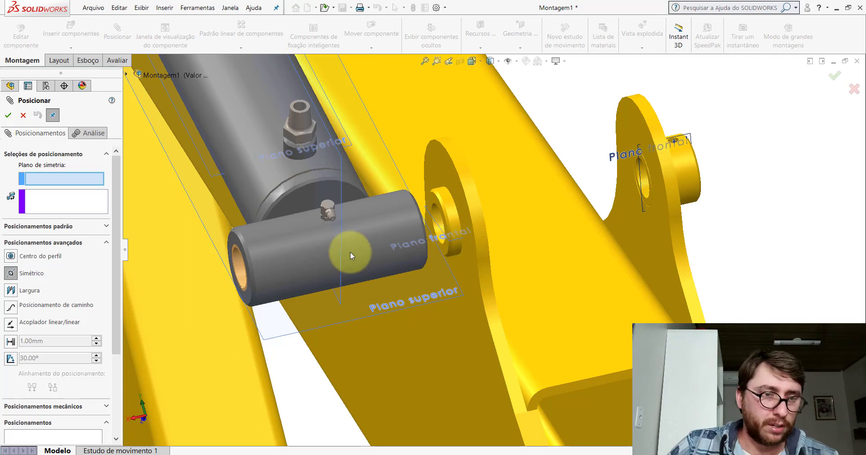
pyautogui.click(340, 231)
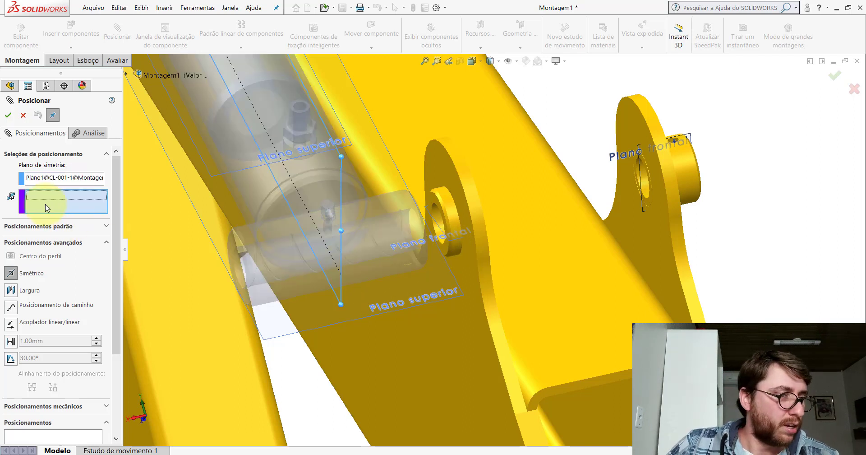
pyautogui.click(643, 241)
pyautogui.moveTo(643, 241); pyautogui.dragTo(497, 254, button='middle')
pyautogui.click(497, 253)
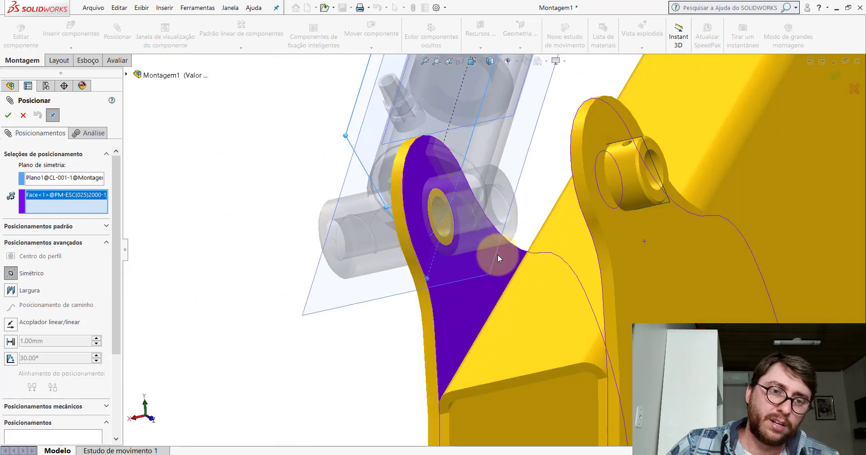
pyautogui.click(15, 116)
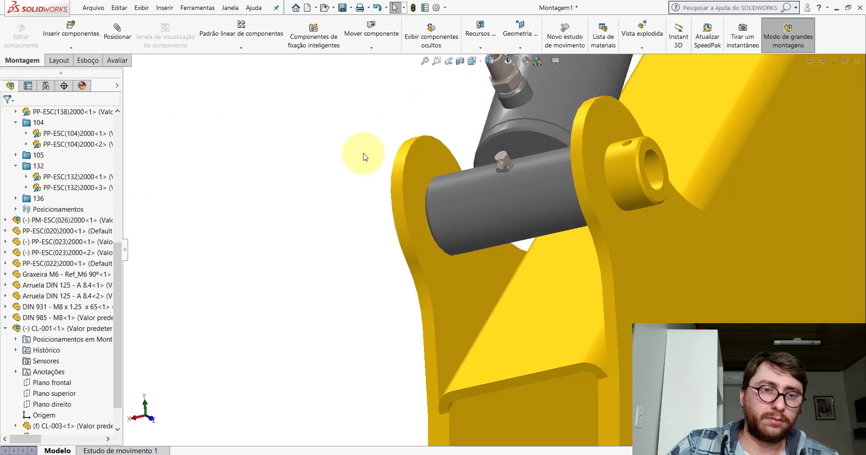
# Orbit around the centred pin to inspect it, then show the excavator in isometric view
pyautogui.scroll(3, 499, 223)
pyautogui.scroll(-3, 502, 223)
pyautogui.moveTo(503, 223); pyautogui.dragTo(508, 202, button='middle')
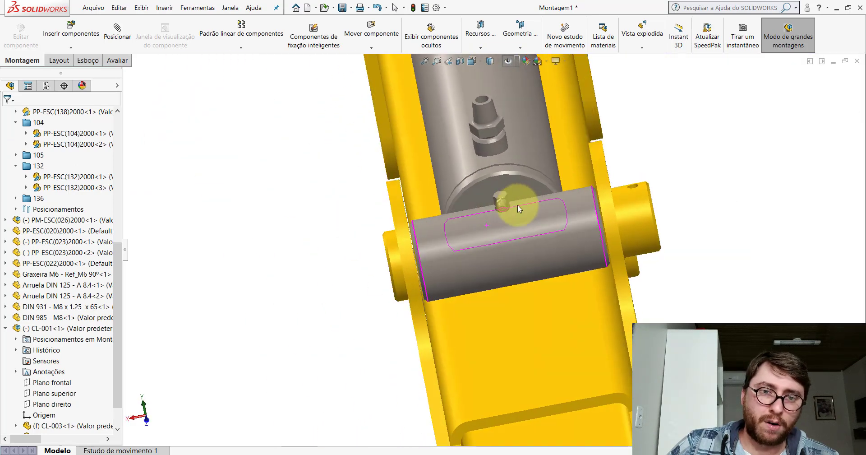
pyautogui.scroll(-5, 514, 207)
pyautogui.scroll(-3, 546, 192)
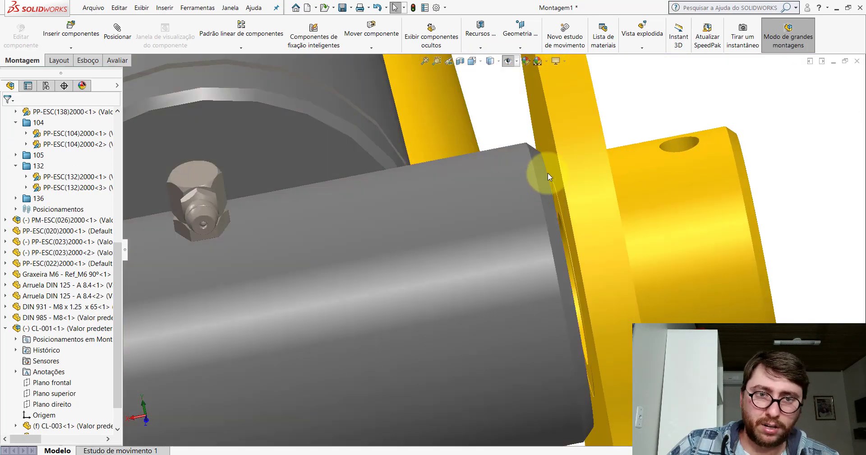
pyautogui.moveTo(543, 189); pyautogui.dragTo(279, 267, button='middle')
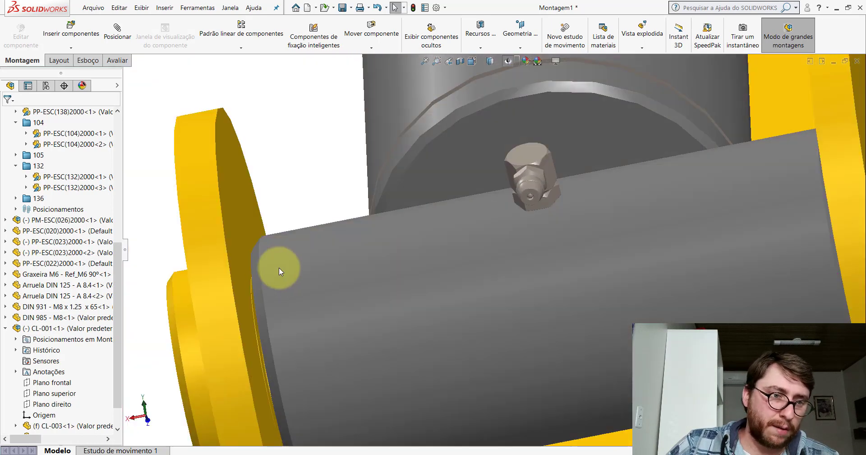
pyautogui.scroll(4, 446, 154)
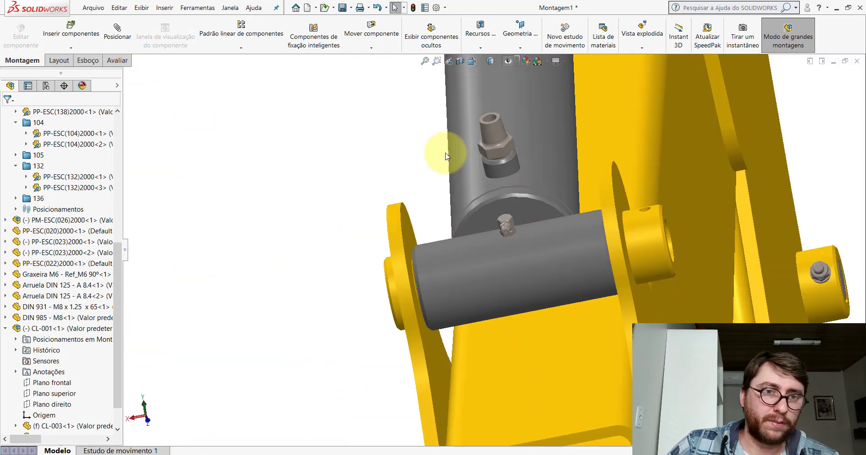
pyautogui.click(474, 61)
pyautogui.click(508, 113)
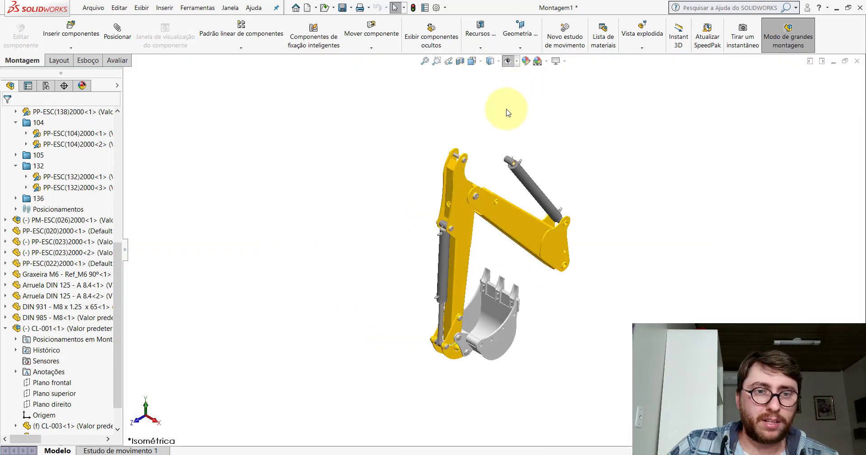
# Collapse the assembly tree to top-level items and open CL-001 in its own window
pyautogui.moveTo(118, 248); pyautogui.dragTo(108, 120)
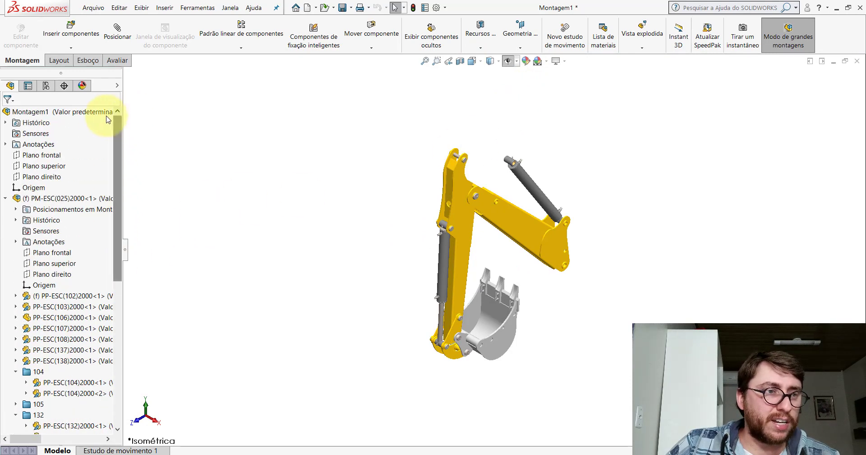
pyautogui.rightClick(101, 115)
pyautogui.click(136, 377)
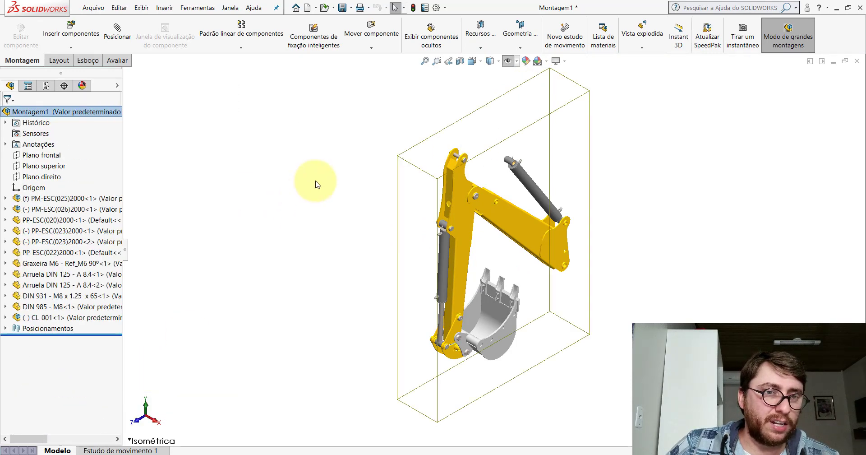
pyautogui.click(66, 318)
pyautogui.click(70, 288)
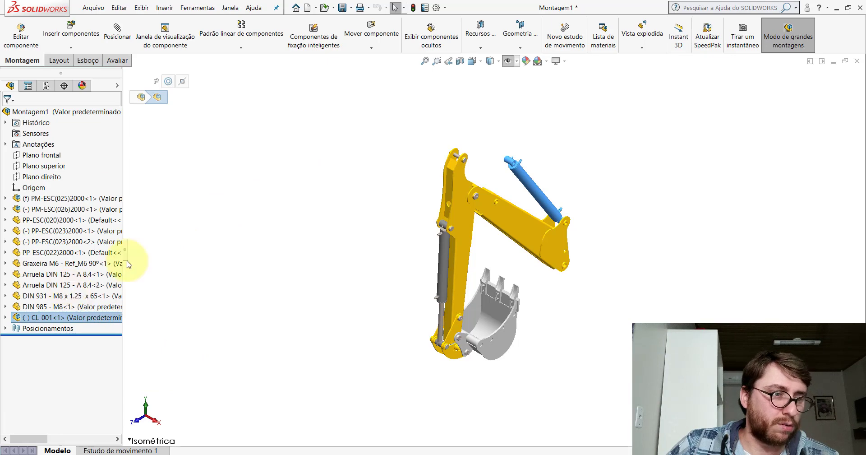
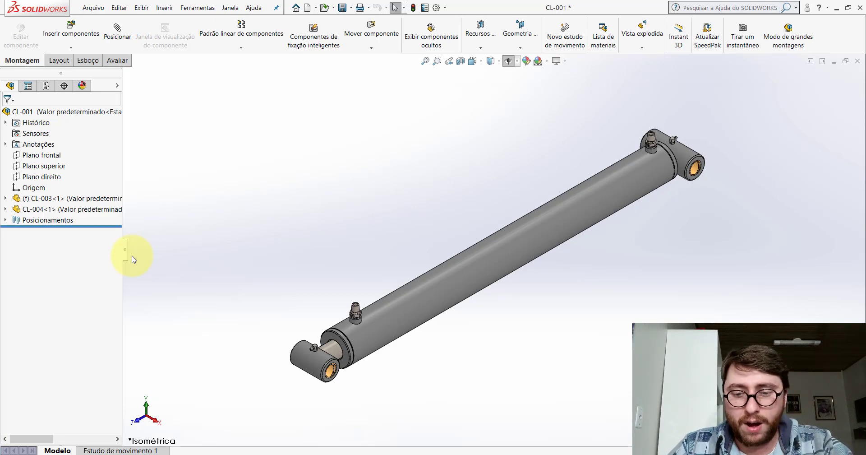
# Set the scene background to Branco simples (plain white)
pyautogui.click(547, 61)
pyautogui.click(559, 85)
pyautogui.scroll(3, 527, 264)
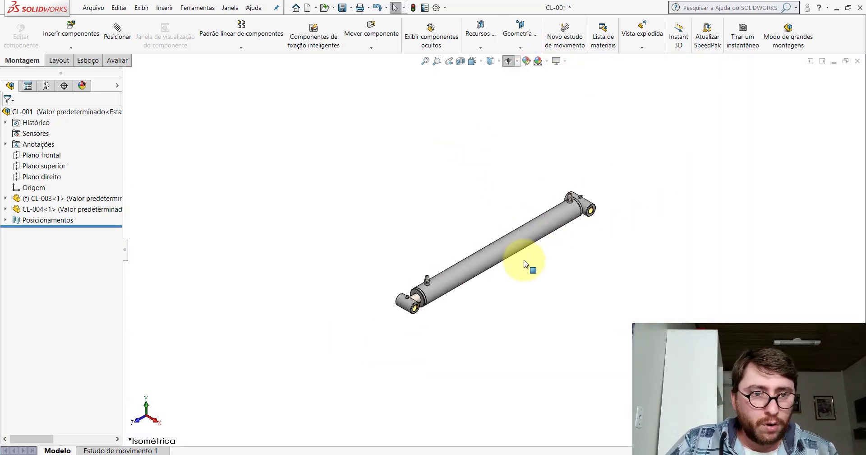
pyautogui.scroll(-3, 524, 264)
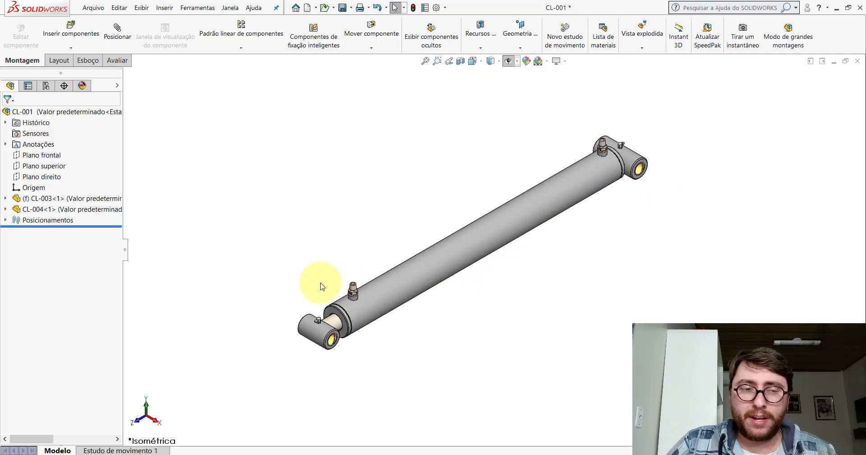
pyautogui.scroll(2, 343, 294)
pyautogui.scroll(2, 397, 298)
# Slide the CL-001 rod end out and back along the barrel, then rebuild and save
pyautogui.moveTo(419, 291)
pyautogui.mouseDown()
pyautogui.moveTo(491, 255)
pyautogui.moveTo(341, 321)
pyautogui.moveTo(212, 397)
pyautogui.moveTo(500, 233)
pyautogui.mouseUp()
pyautogui.moveTo(297, 350)
pyautogui.mouseDown()
pyautogui.moveTo(428, 280)
pyautogui.moveTo(200, 379)
pyautogui.moveTo(384, 291)
pyautogui.moveTo(440, 248)
pyautogui.moveTo(557, 257)
pyautogui.mouseUp()
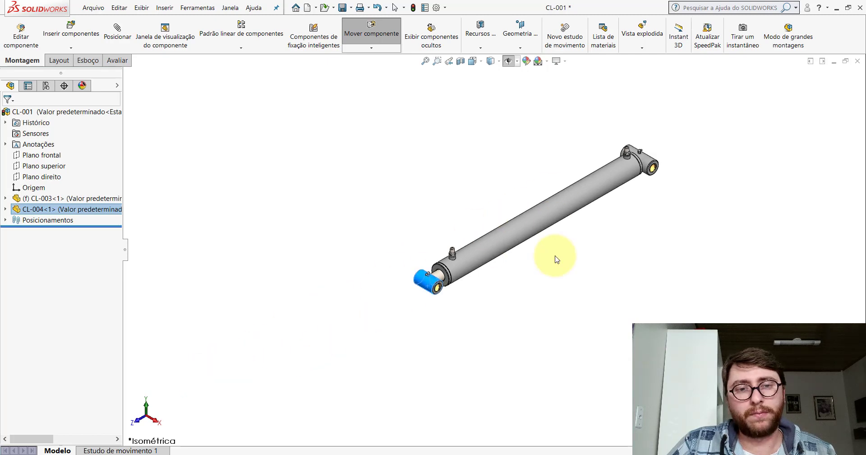
pyautogui.click(344, 48)
pyautogui.click(342, 8)
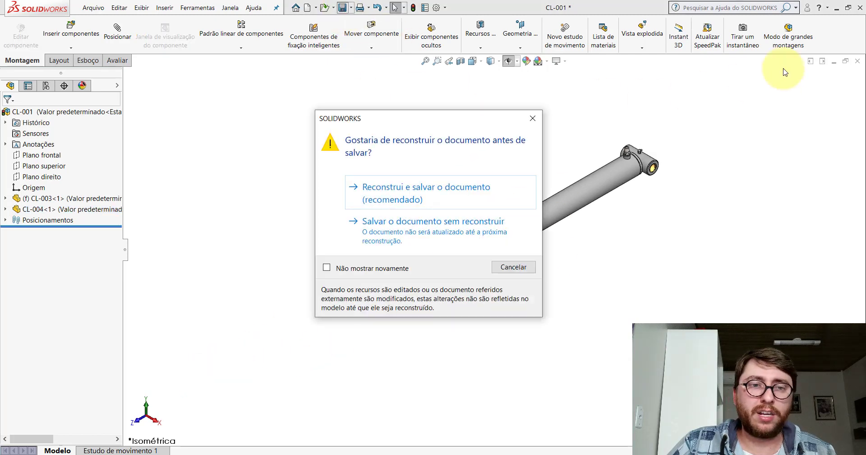
pyautogui.click(408, 185)
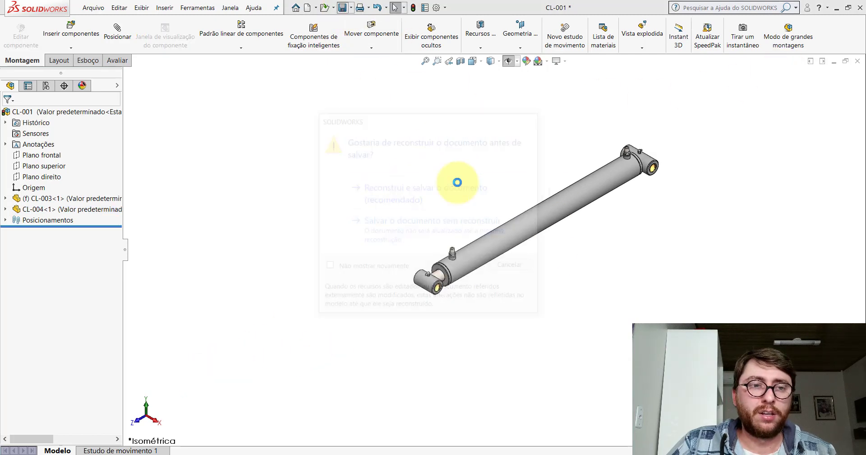
# Close CL-001 and try dragging the cylinder rod end in the arm assembly
pyautogui.click(856, 61)
pyautogui.scroll(-3, 506, 190)
pyautogui.scroll(-3, 492, 149)
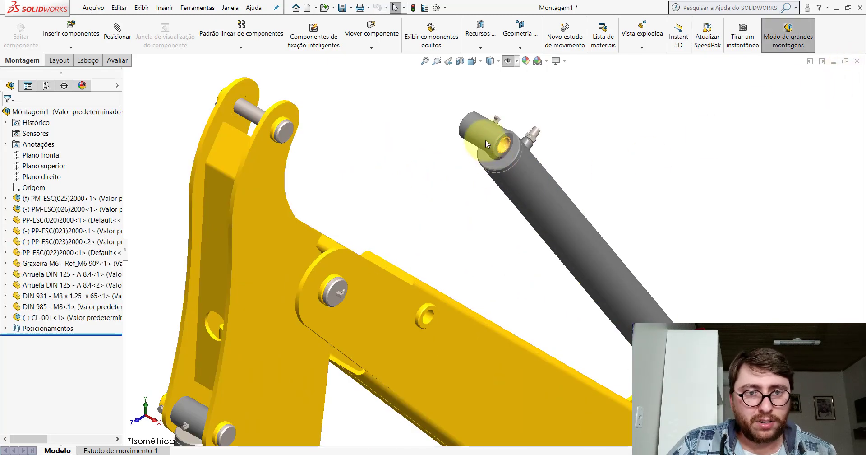
pyautogui.moveTo(486, 140); pyautogui.dragTo(419, 127)
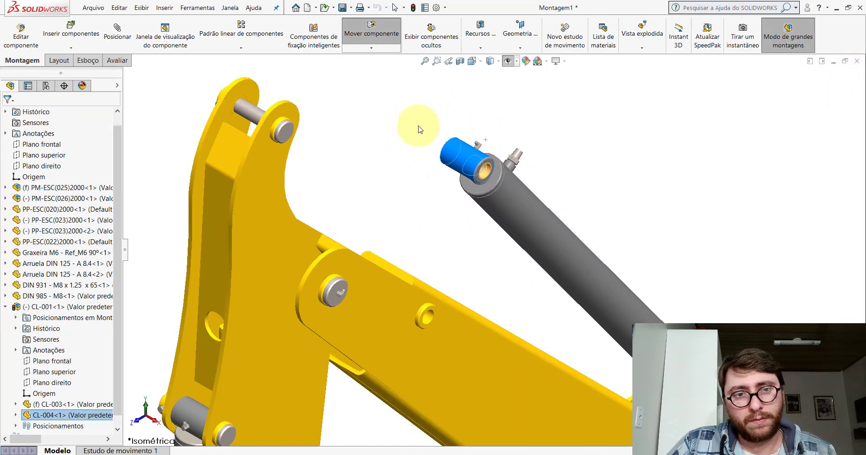
pyautogui.press('Escape')
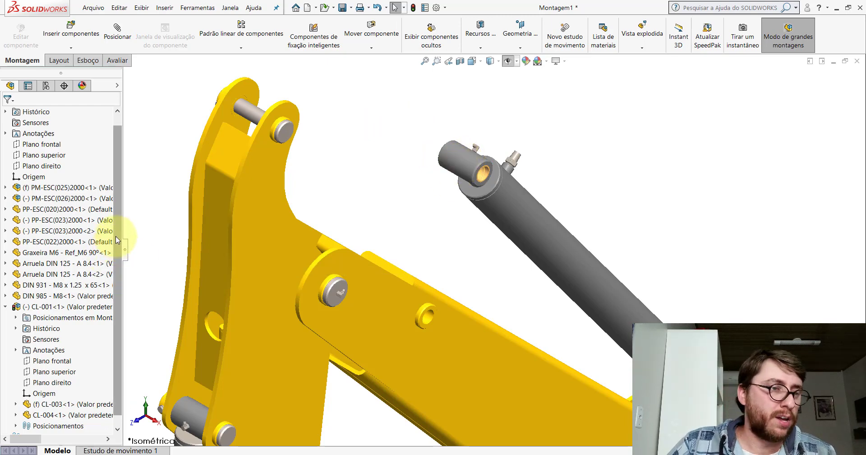
# Collapse Montagem1's tree and make the CL-001 subassembly flexible
pyautogui.scroll(1, 92, 119)
pyautogui.rightClick(92, 113)
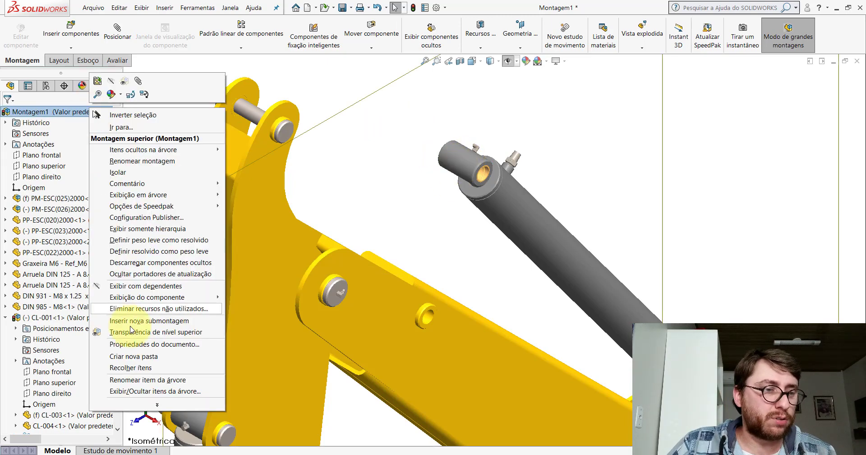
pyautogui.click(158, 356)
pyautogui.click(396, 170)
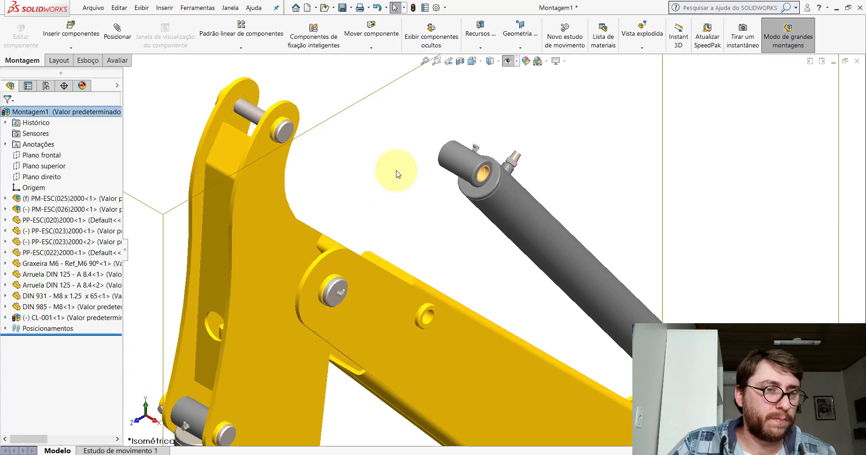
pyautogui.click(30, 320)
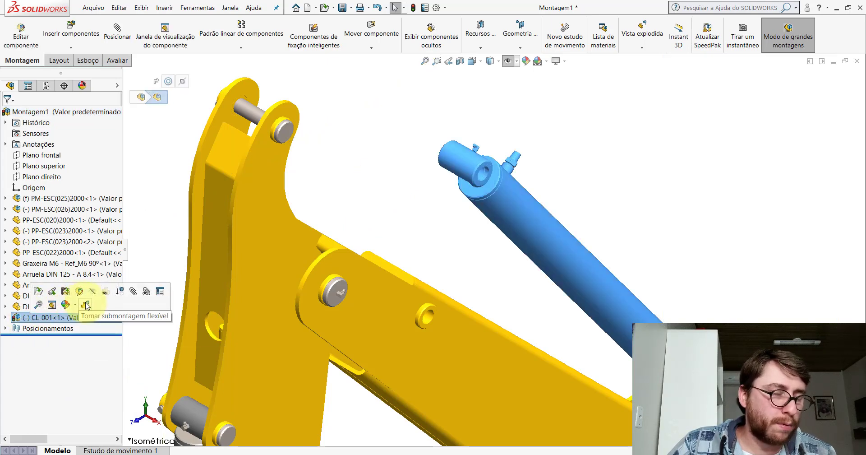
pyautogui.click(85, 305)
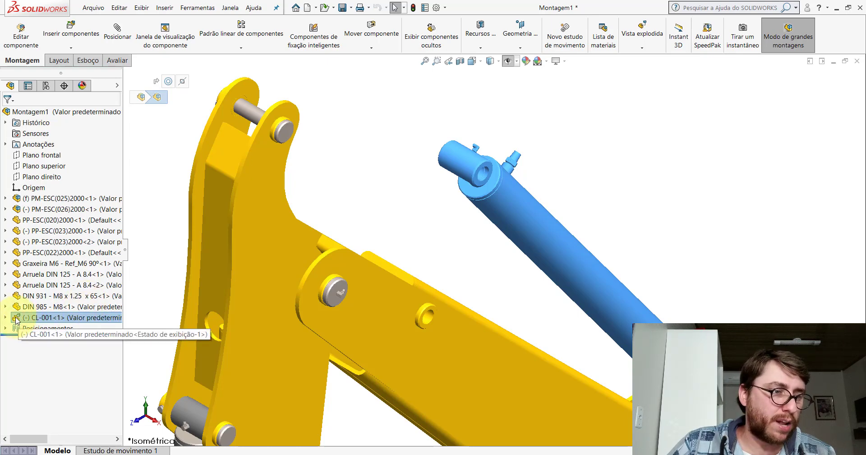
pyautogui.click(361, 189)
# Drag the rod out and back, then swing the cylinder so its rod reaches the bracket
pyautogui.scroll(3, 388, 201)
pyautogui.scroll(2, 442, 219)
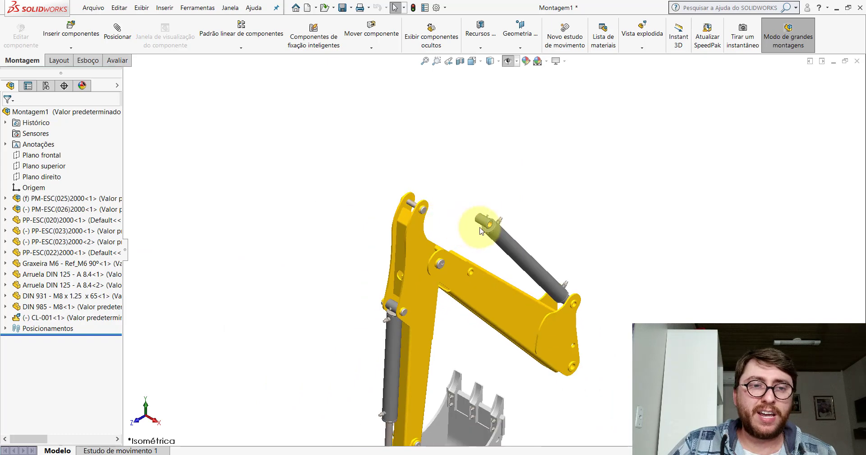
pyautogui.scroll(-3, 481, 231)
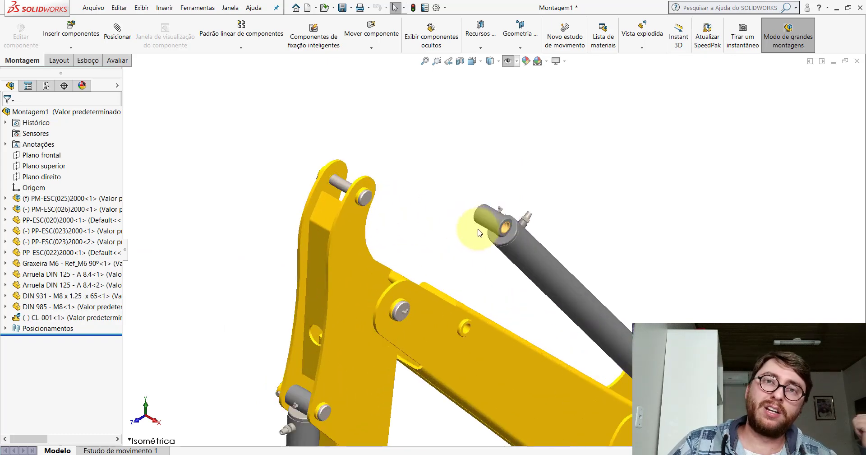
pyautogui.moveTo(487, 220); pyautogui.dragTo(402, 143)
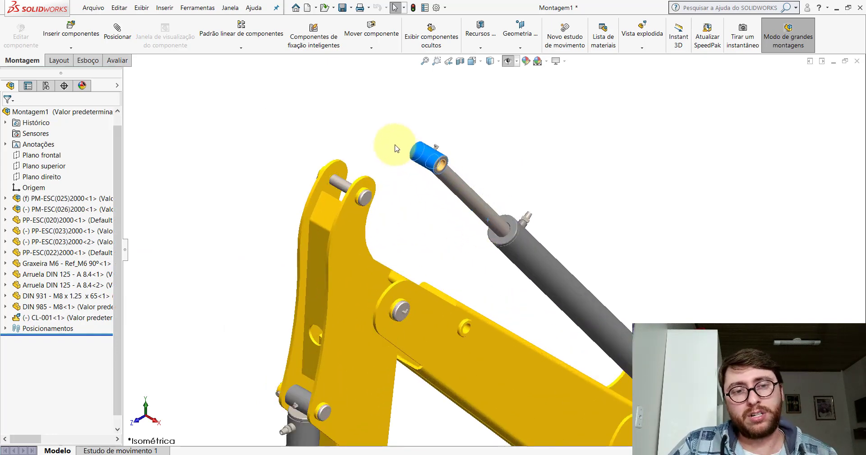
pyautogui.moveTo(482, 204); pyautogui.dragTo(536, 204)
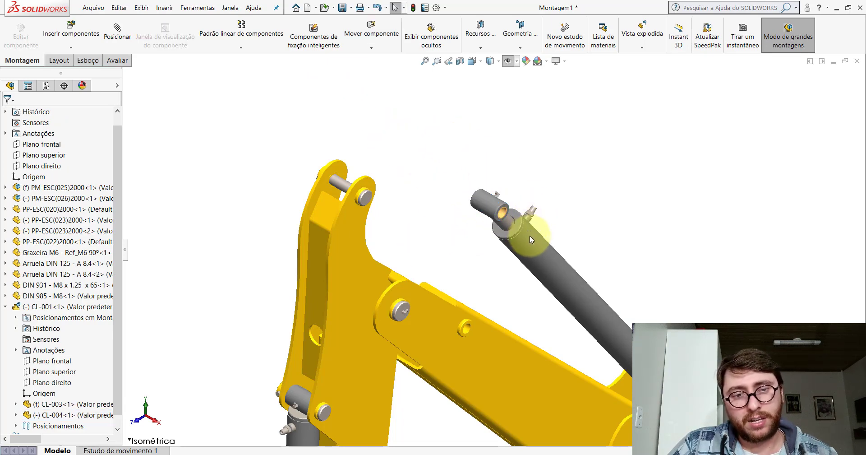
pyautogui.moveTo(530, 240)
pyautogui.mouseDown()
pyautogui.moveTo(520, 270)
pyautogui.moveTo(484, 239)
pyautogui.moveTo(300, 155)
pyautogui.mouseUp()
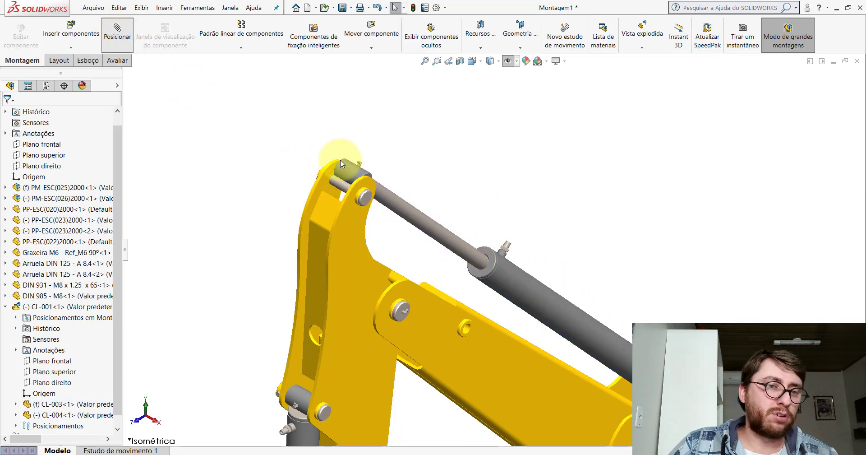
# Orbit and zoom the view onto the yellow bracket's top pin
pyautogui.scroll(-5, 374, 191)
pyautogui.moveTo(375, 191); pyautogui.dragTo(290, 216, button='middle')
pyautogui.scroll(-3, 357, 251)
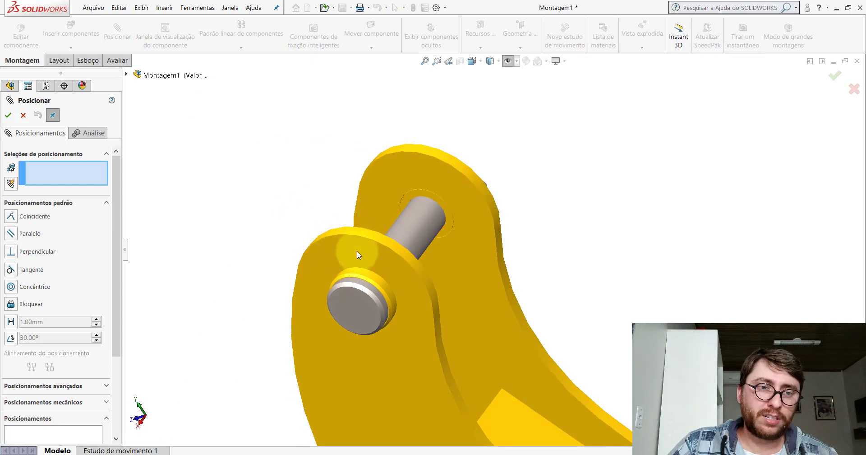
pyautogui.scroll(3, 444, 242)
pyautogui.scroll(-3, 497, 254)
pyautogui.scroll(-2, 454, 236)
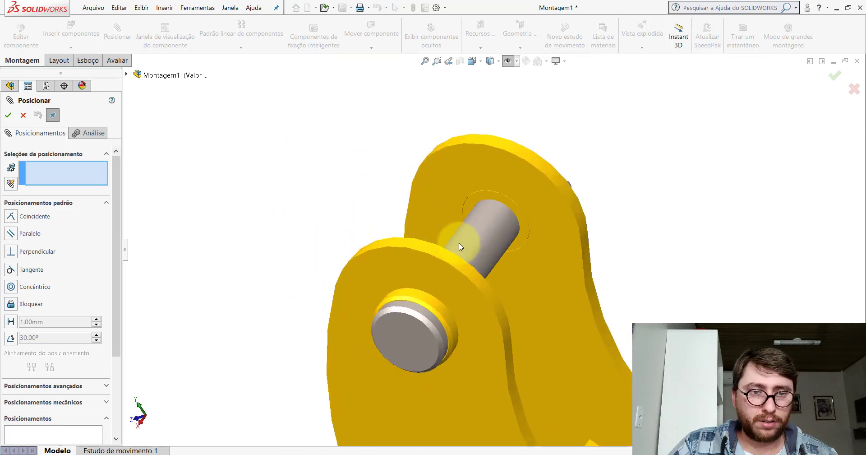
pyautogui.scroll(-2, 465, 243)
pyautogui.scroll(3, 480, 246)
pyautogui.scroll(3, 483, 246)
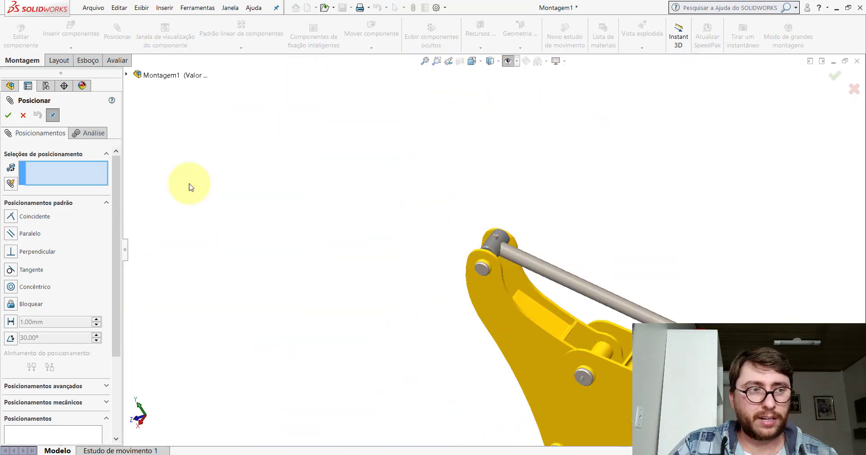
# Drag the cylinder rod so its eye sits near the bracket's top pin
pyautogui.click(27, 118)
pyautogui.click(502, 248)
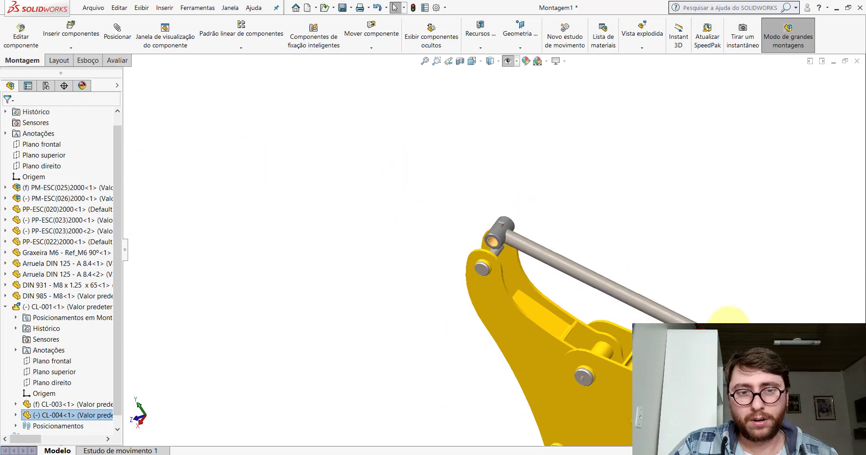
pyautogui.moveTo(504, 247); pyautogui.dragTo(642, 169)
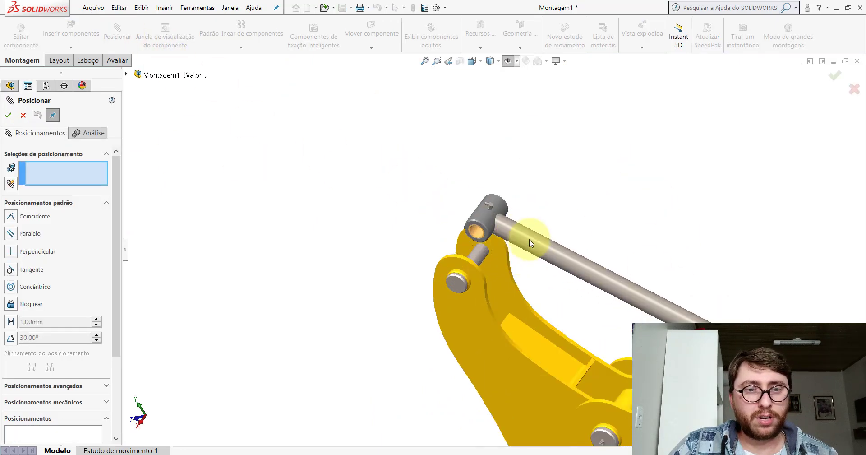
pyautogui.scroll(-3, 519, 242)
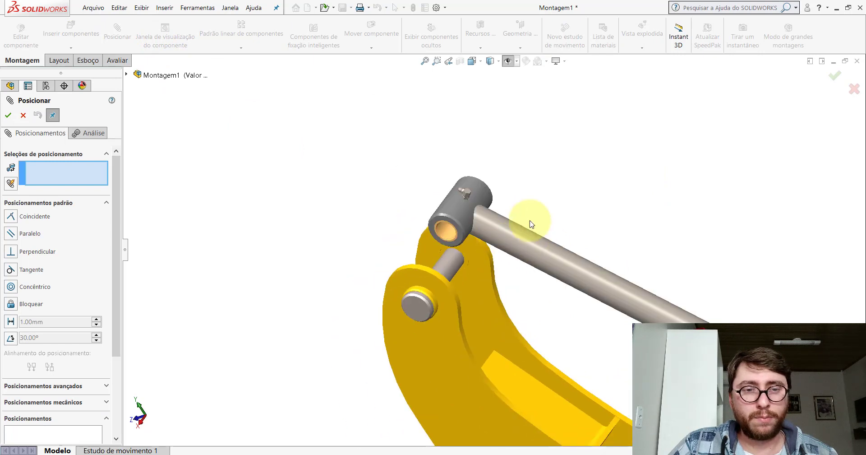
# Mate the rod-eye inner face Concêntrico with the top pin's cylindrical face
pyautogui.click(445, 233)
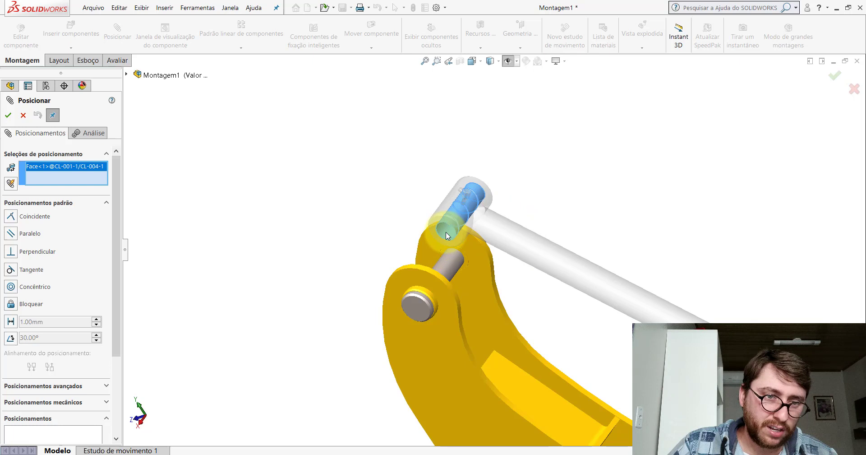
pyautogui.click(449, 267)
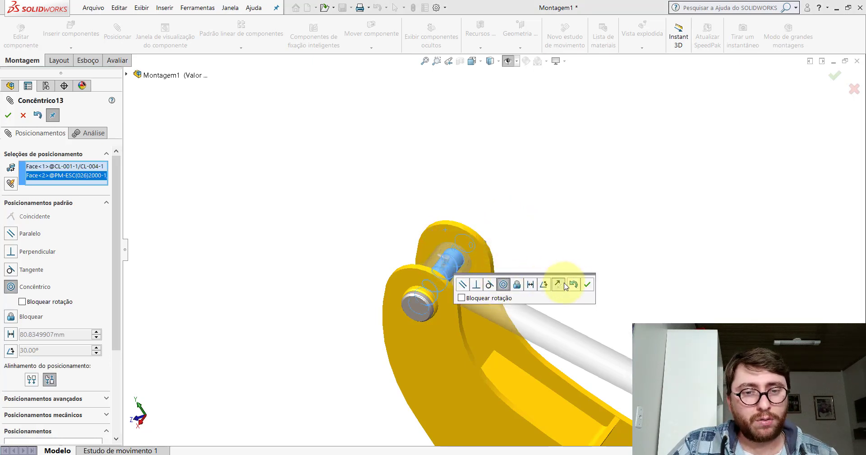
pyautogui.click(587, 284)
pyautogui.click(23, 116)
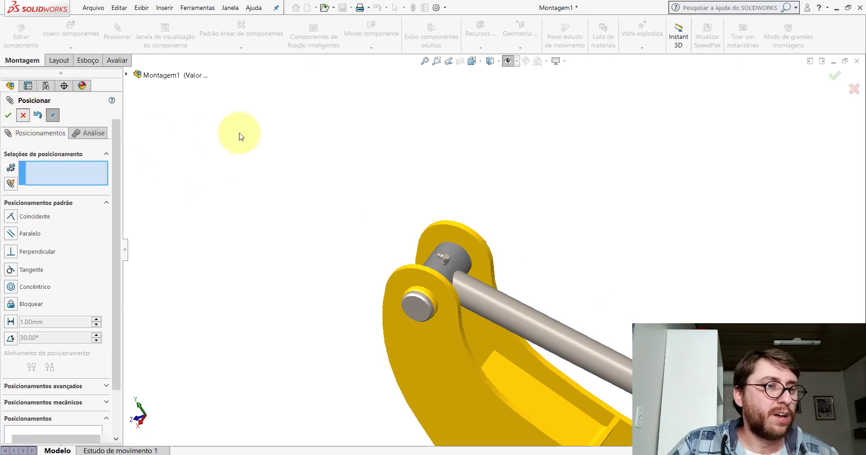
# Collapse the assembly tree and switch to an Isometric view of the arm
pyautogui.click(117, 111)
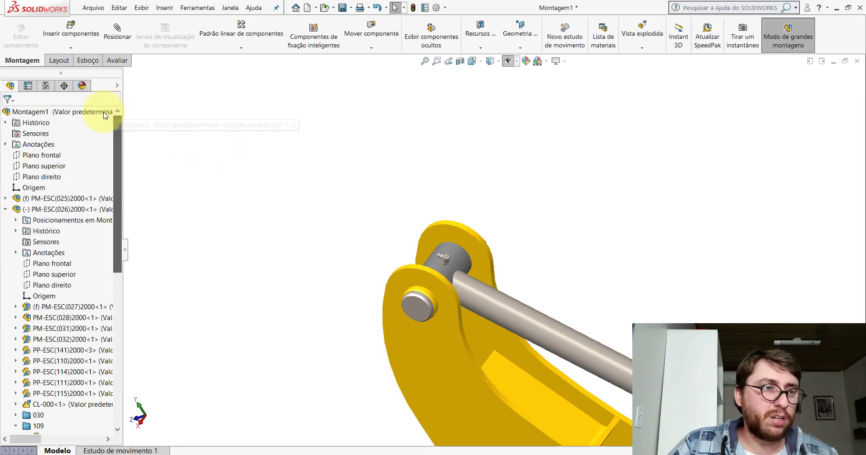
pyautogui.rightClick(110, 112)
pyautogui.click(163, 373)
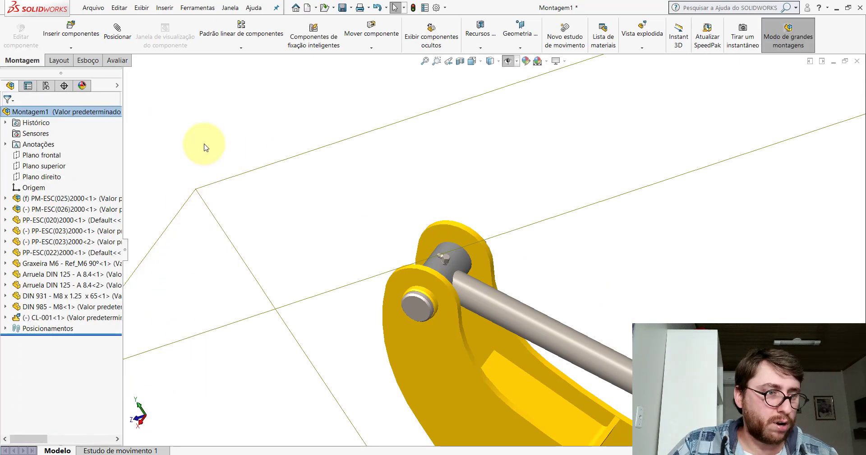
pyautogui.click(472, 61)
pyautogui.click(506, 99)
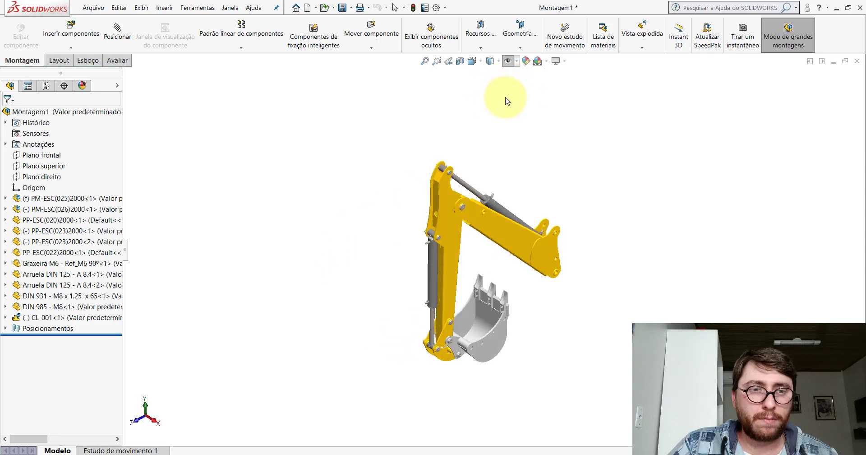
# Swing the bucket and stick up, then down to hang vertically, and orbit side-on
pyautogui.scroll(-2, 530, 279)
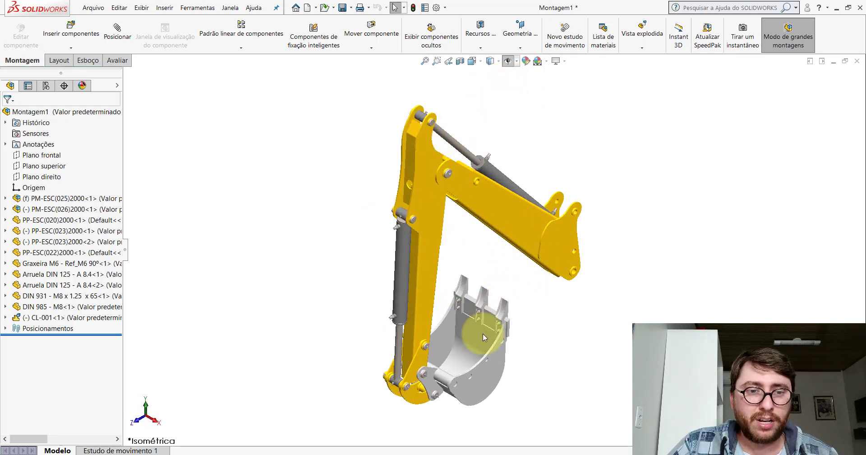
pyautogui.moveTo(467, 348)
pyautogui.mouseDown()
pyautogui.moveTo(324, 277)
pyautogui.moveTo(465, 305)
pyautogui.moveTo(340, 278)
pyautogui.mouseUp()
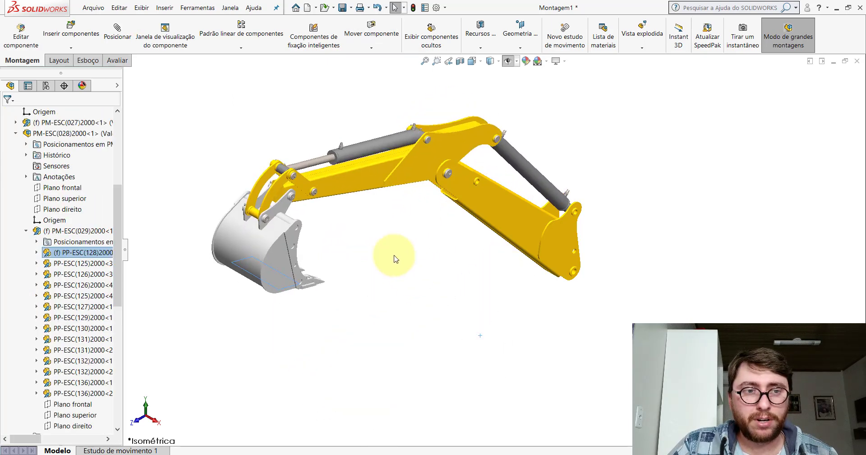
pyautogui.click(340, 183)
pyautogui.moveTo(350, 163)
pyautogui.mouseDown()
pyautogui.moveTo(459, 268)
pyautogui.moveTo(343, 186)
pyautogui.moveTo(346, 157)
pyautogui.mouseUp()
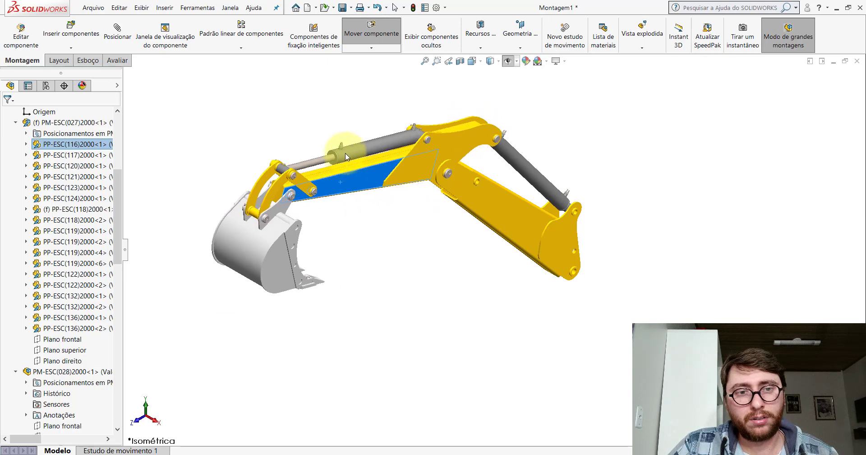
pyautogui.press('Escape')
pyautogui.scroll(3, 381, 216)
pyautogui.moveTo(382, 216)
pyautogui.mouseDown(button='middle')
pyautogui.moveTo(436, 227)
pyautogui.moveTo(426, 180)
pyautogui.moveTo(377, 133)
pyautogui.moveTo(450, 206)
pyautogui.moveTo(532, 203)
pyautogui.moveTo(615, 174)
pyautogui.moveTo(480, 207)
pyautogui.moveTo(512, 252)
pyautogui.moveTo(467, 263)
pyautogui.mouseUp(button='middle')
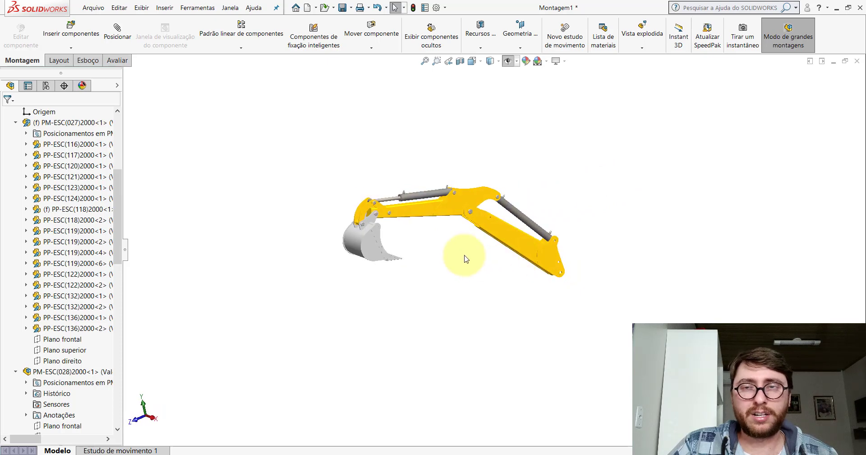
# Return to the Isometric view and collapse the assembly tree again
pyautogui.click(473, 61)
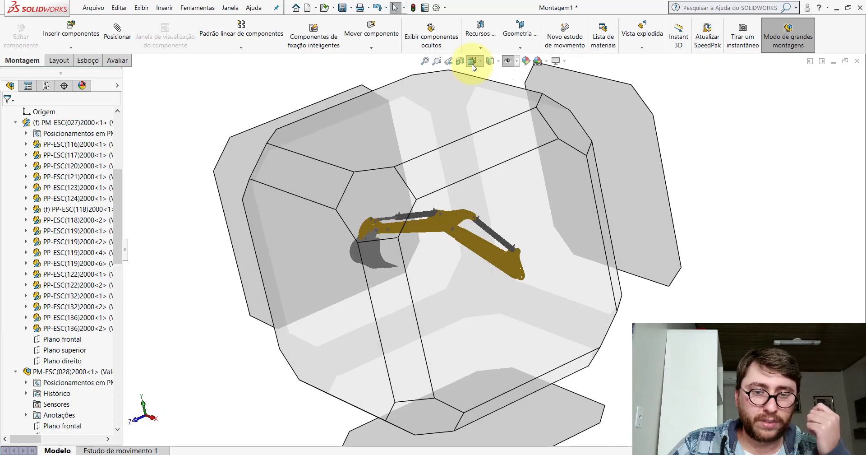
pyautogui.click(524, 87)
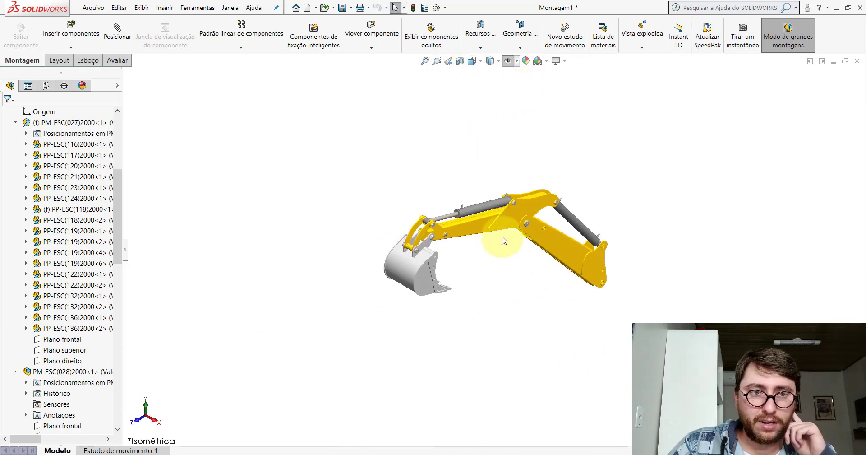
pyautogui.scroll(-3, 479, 252)
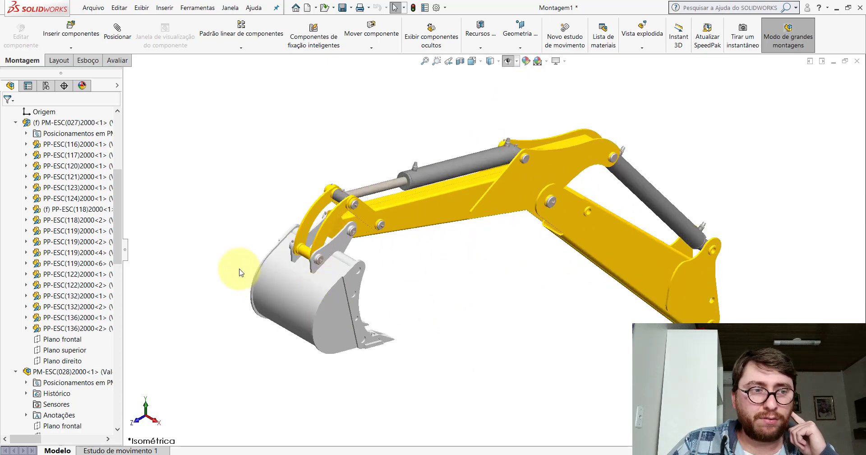
pyautogui.scroll(5, 120, 187)
pyautogui.scroll(1, 120, 136)
pyautogui.rightClick(111, 112)
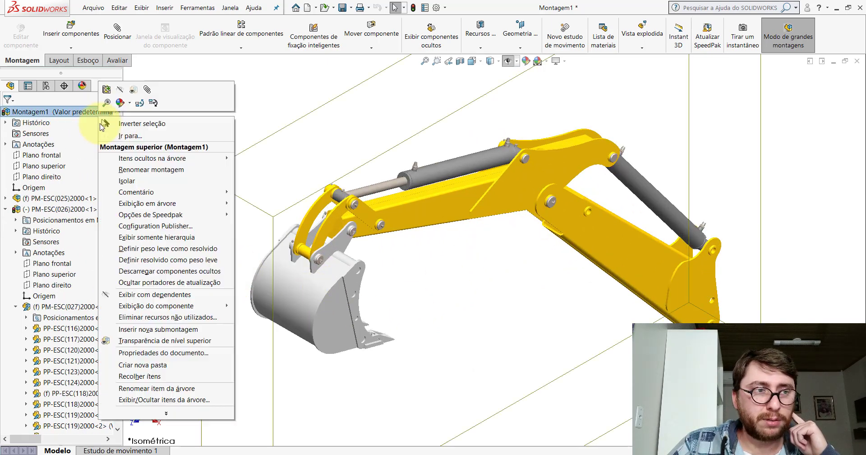
pyautogui.click(158, 375)
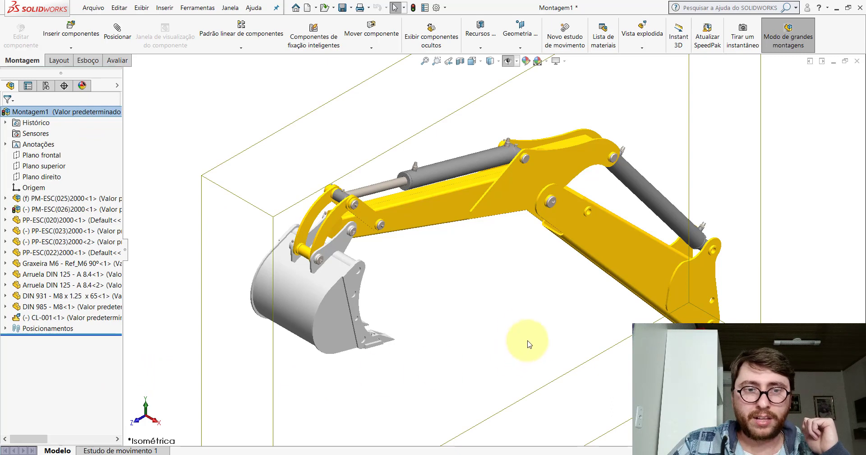
pyautogui.click(523, 325)
# Swing the arm linkage to hang nearly vertical, then save the assembly
pyautogui.moveTo(445, 212)
pyautogui.mouseDown()
pyautogui.moveTo(508, 327)
pyautogui.moveTo(466, 299)
pyautogui.moveTo(454, 251)
pyautogui.mouseUp()
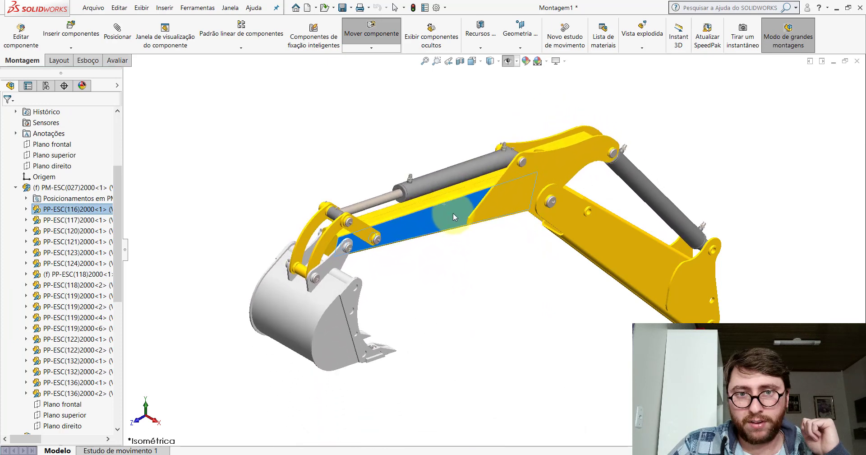
pyautogui.moveTo(487, 309); pyautogui.dragTo(589, 339)
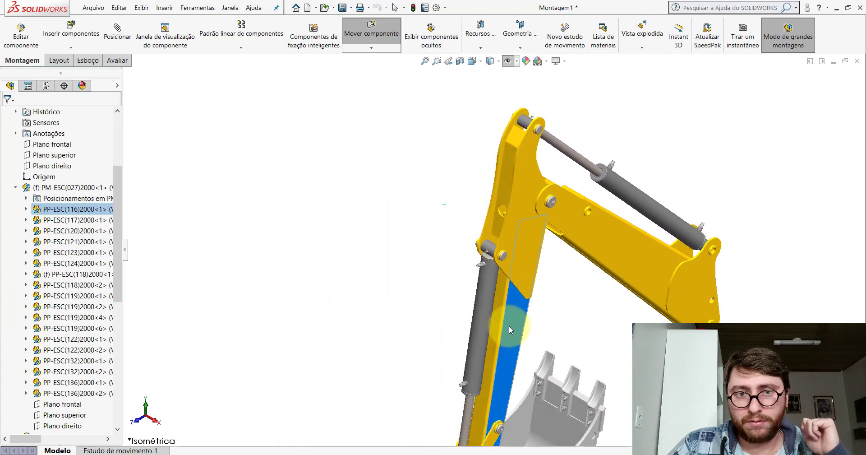
pyautogui.press('Escape')
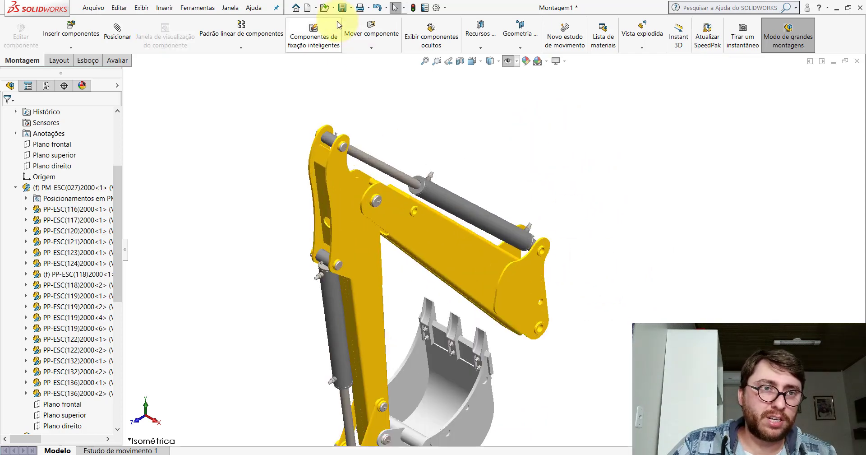
pyautogui.click(343, 8)
# Confirm the rebuild and browse to the desktop's PM-ESC(001)2000 folder
pyautogui.click(413, 187)
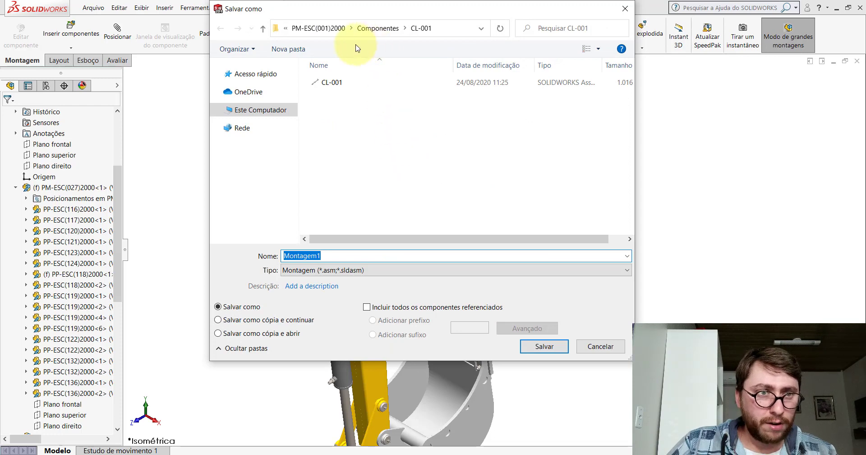
pyautogui.click(216, 73)
pyautogui.click(239, 88)
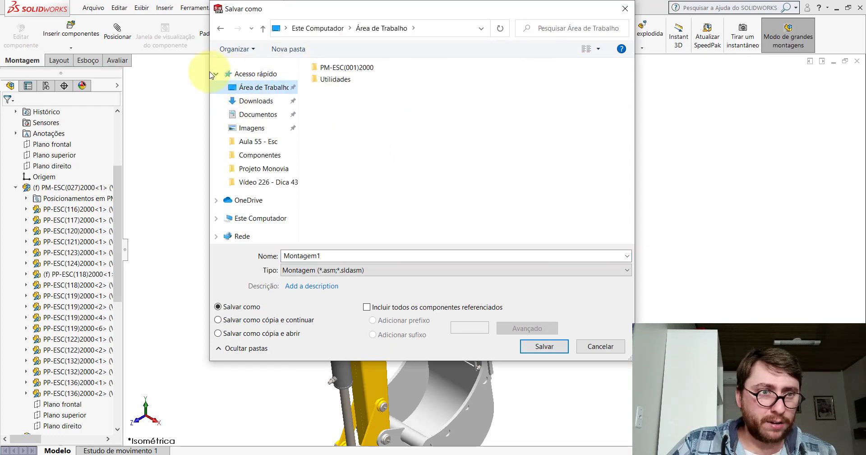
pyautogui.click(216, 73)
pyautogui.doubleClick(345, 68)
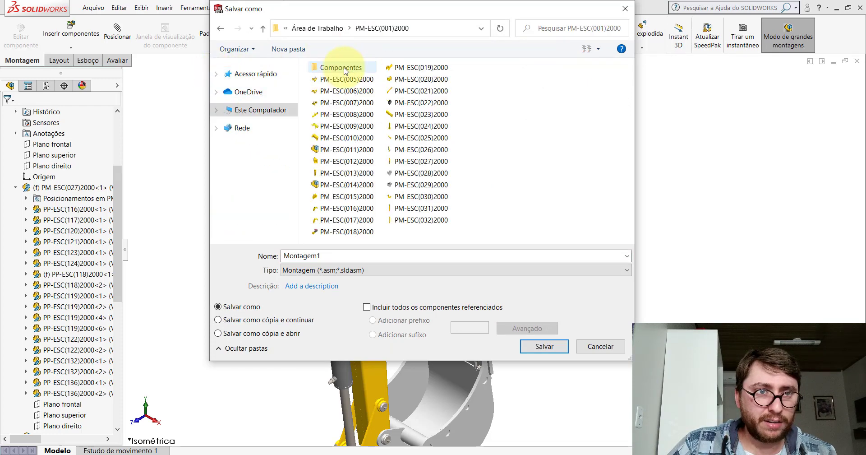
# Edit the file name from PM-ESC(005)2000 to PM-ESC(004)2000 and save
pyautogui.click(347, 79)
pyautogui.click(360, 254)
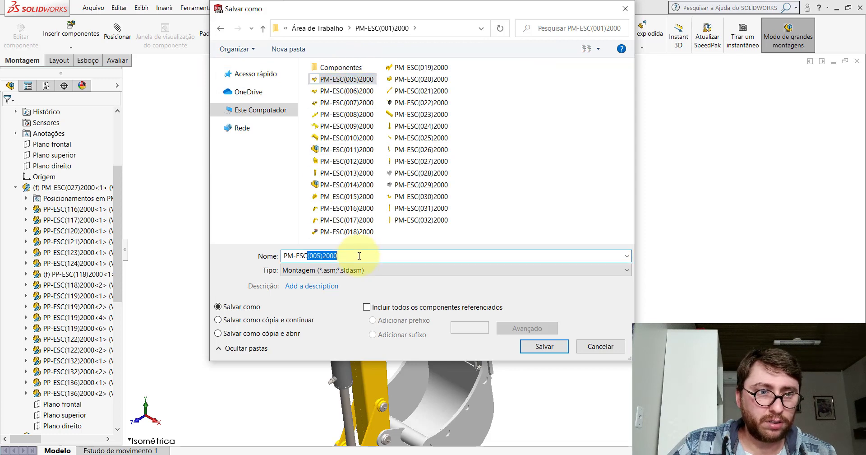
pyautogui.click(361, 255)
pyautogui.press('Left')
pyautogui.press('Left')
pyautogui.press('Left')
pyautogui.press('Left')
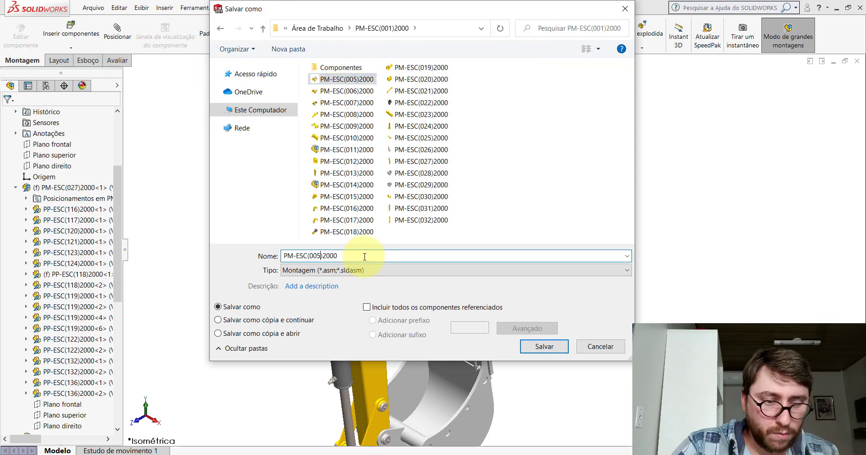
pyautogui.press('Return')
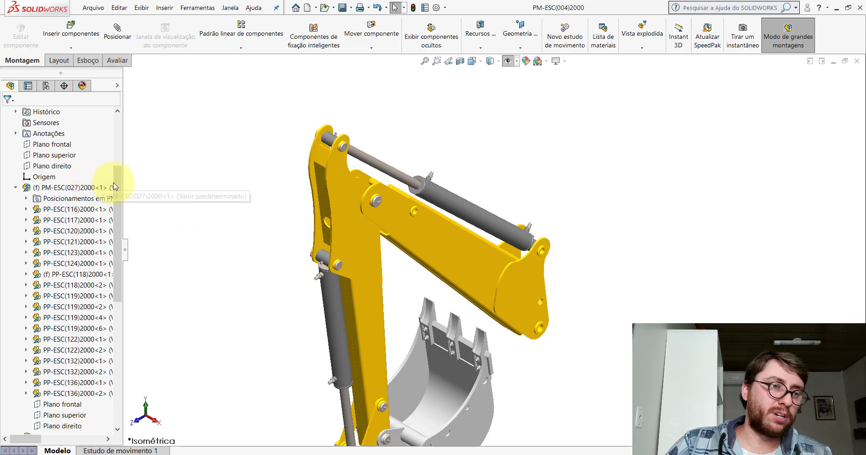
# Zoom in and out to inspect the cylinders, then close the assembly window
pyautogui.scroll(-2, 545, 245)
pyautogui.scroll(-4, 516, 283)
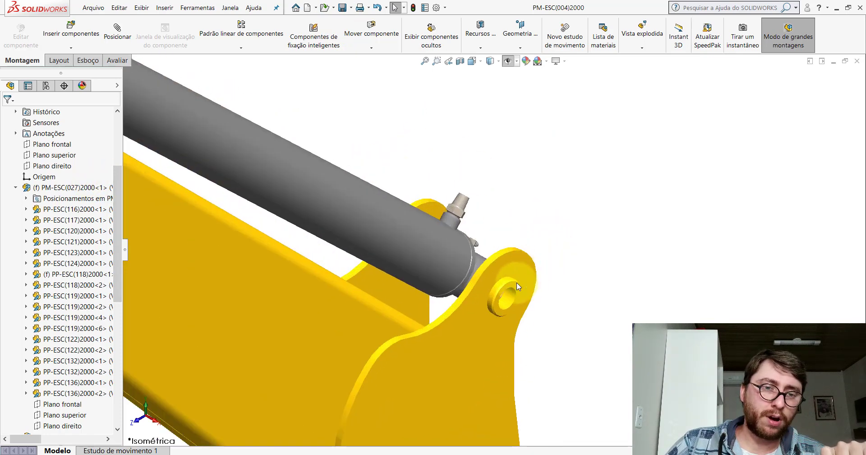
pyautogui.scroll(5, 405, 223)
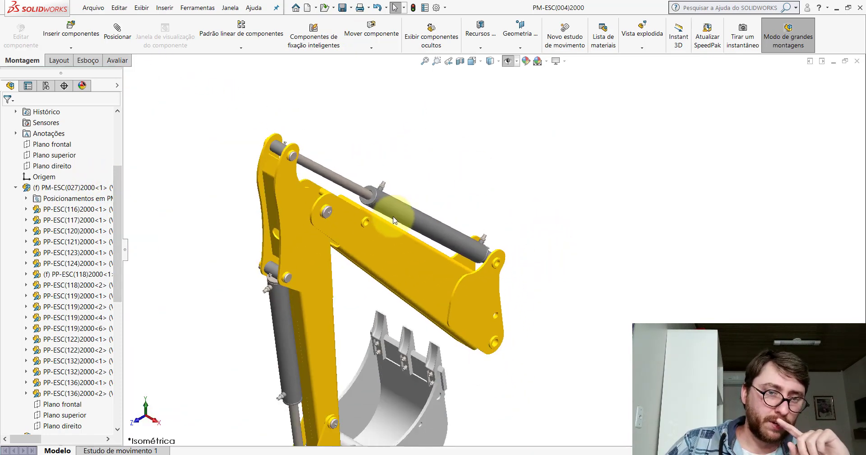
pyautogui.scroll(3, 429, 293)
pyautogui.scroll(-2, 432, 314)
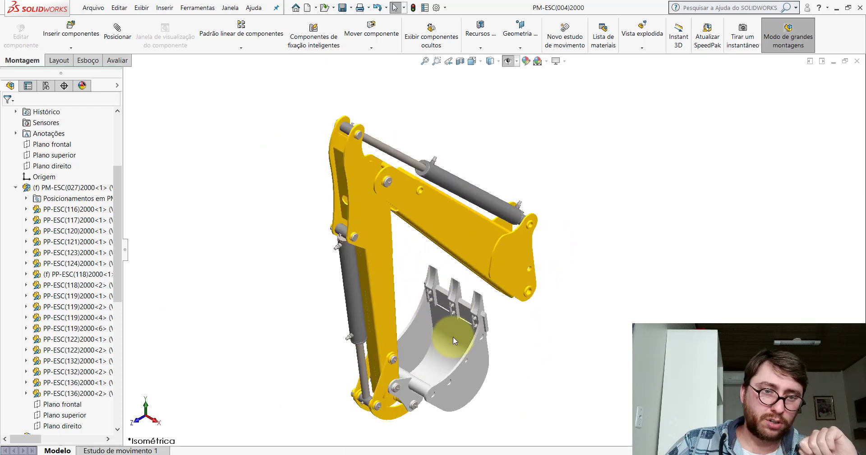
pyautogui.scroll(3, 447, 326)
pyautogui.scroll(-3, 465, 275)
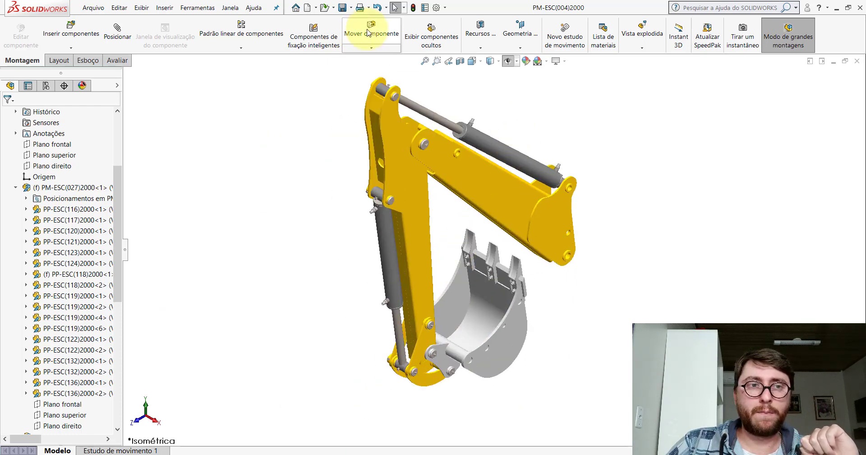
pyautogui.click(857, 62)
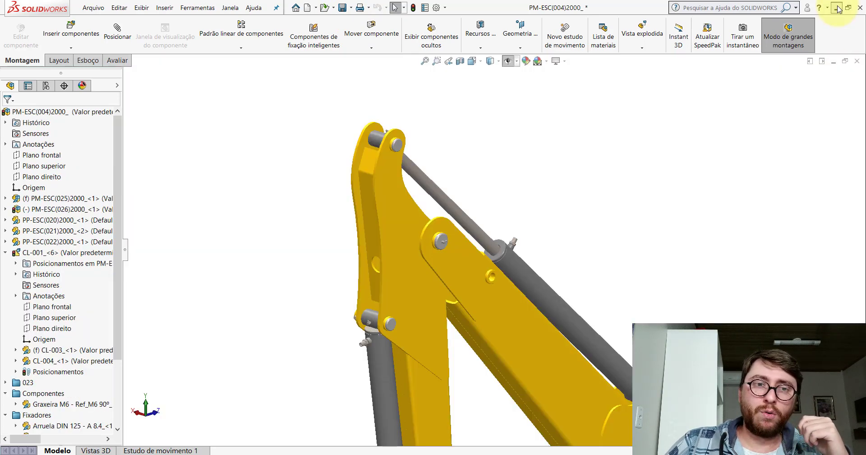